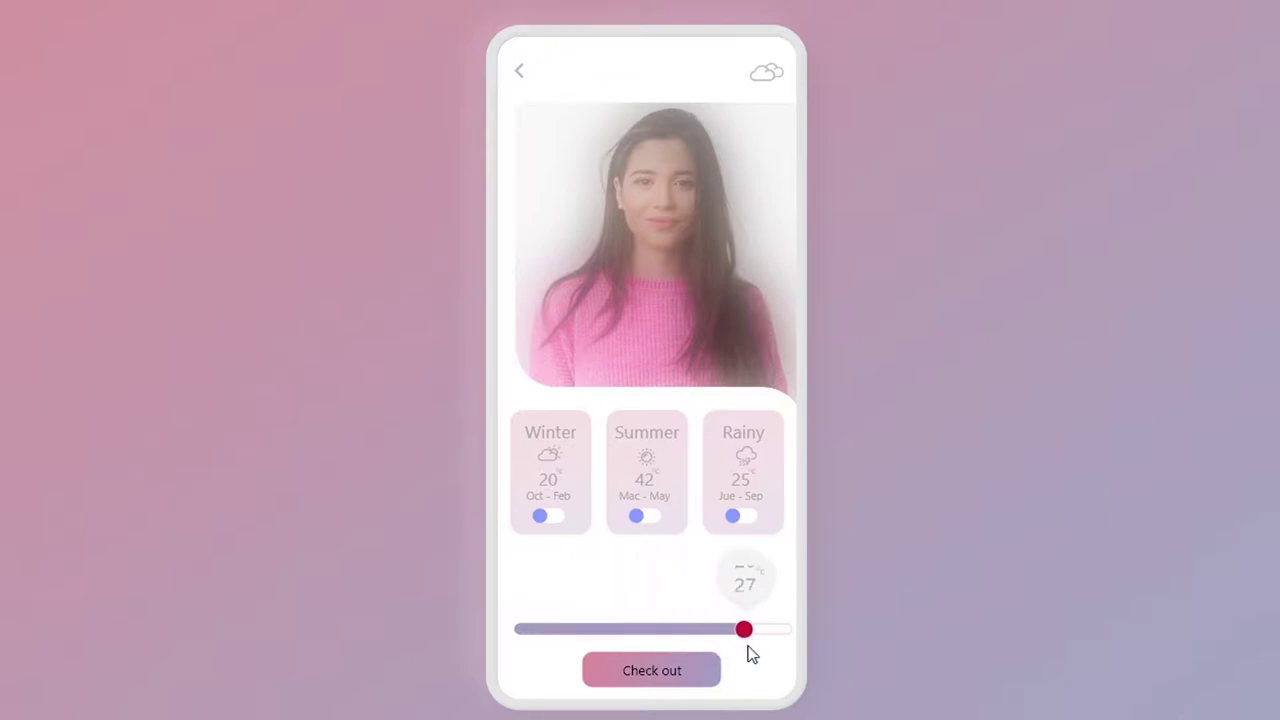
Try out the temperature slider and the Winter, Summer and Rainy toggles in the finished clothing prototype's preview.
drag(764, 648, 660, 636)
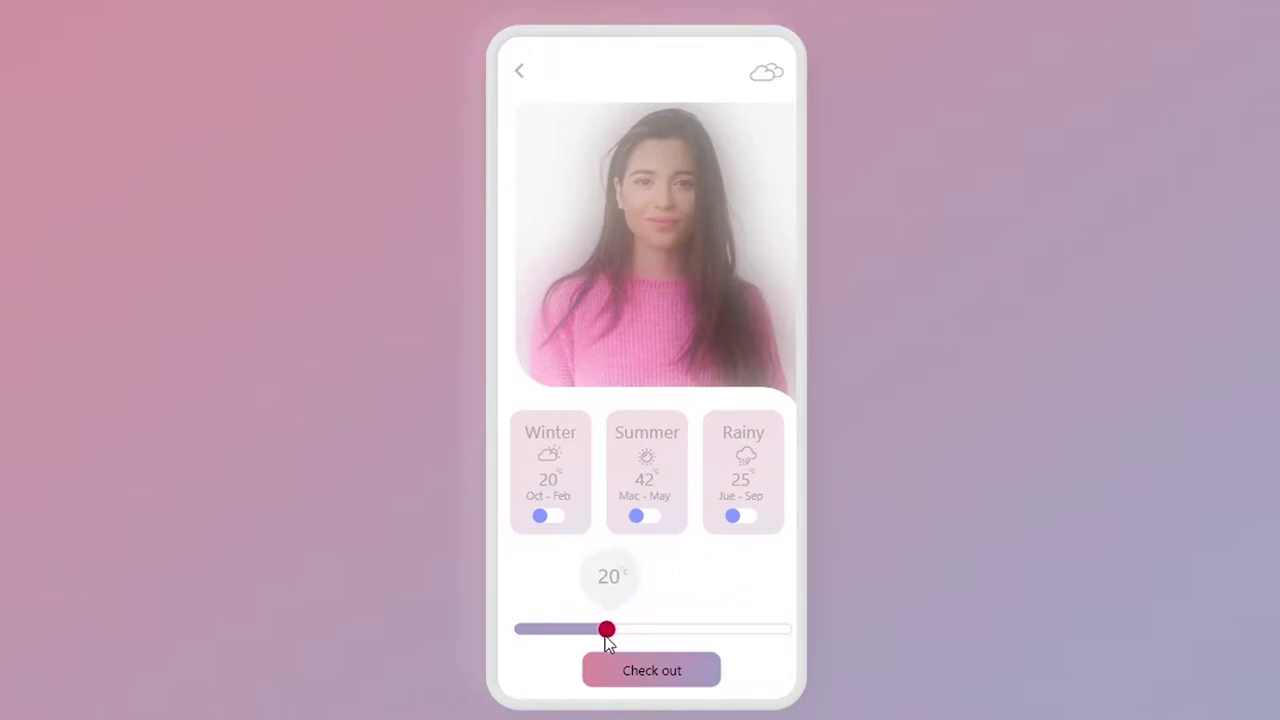
click(548, 518)
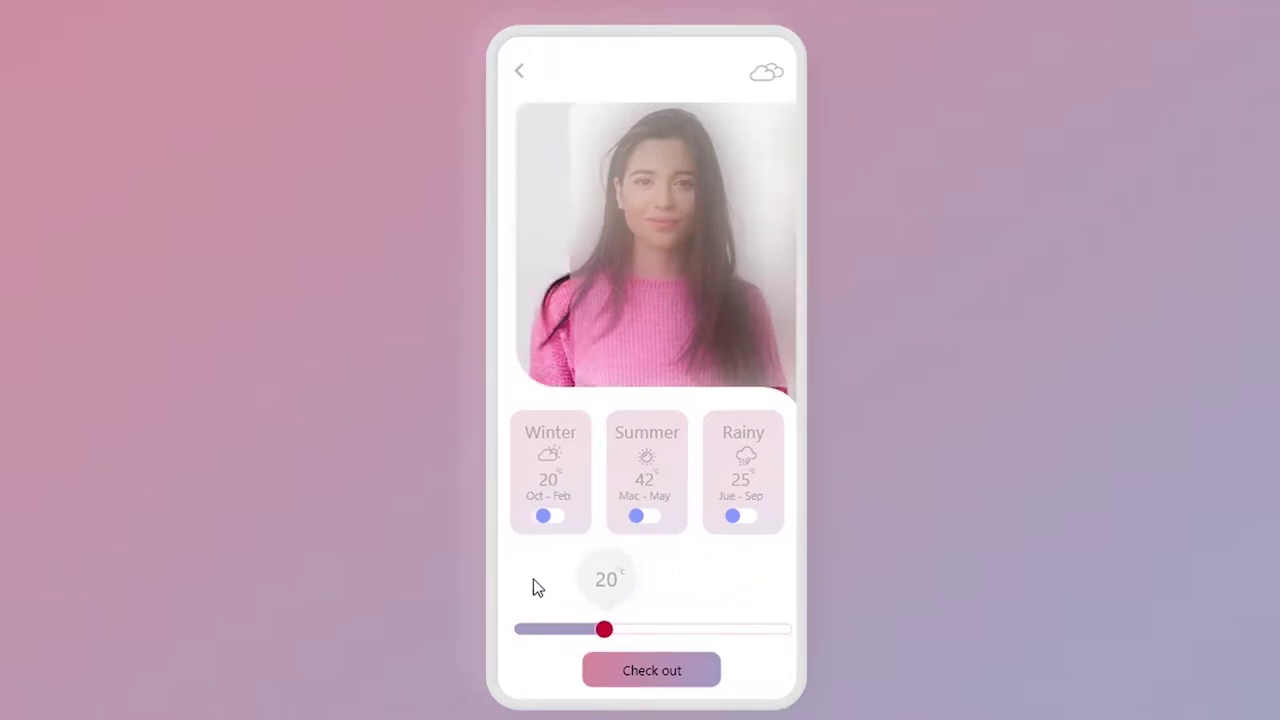
click(648, 519)
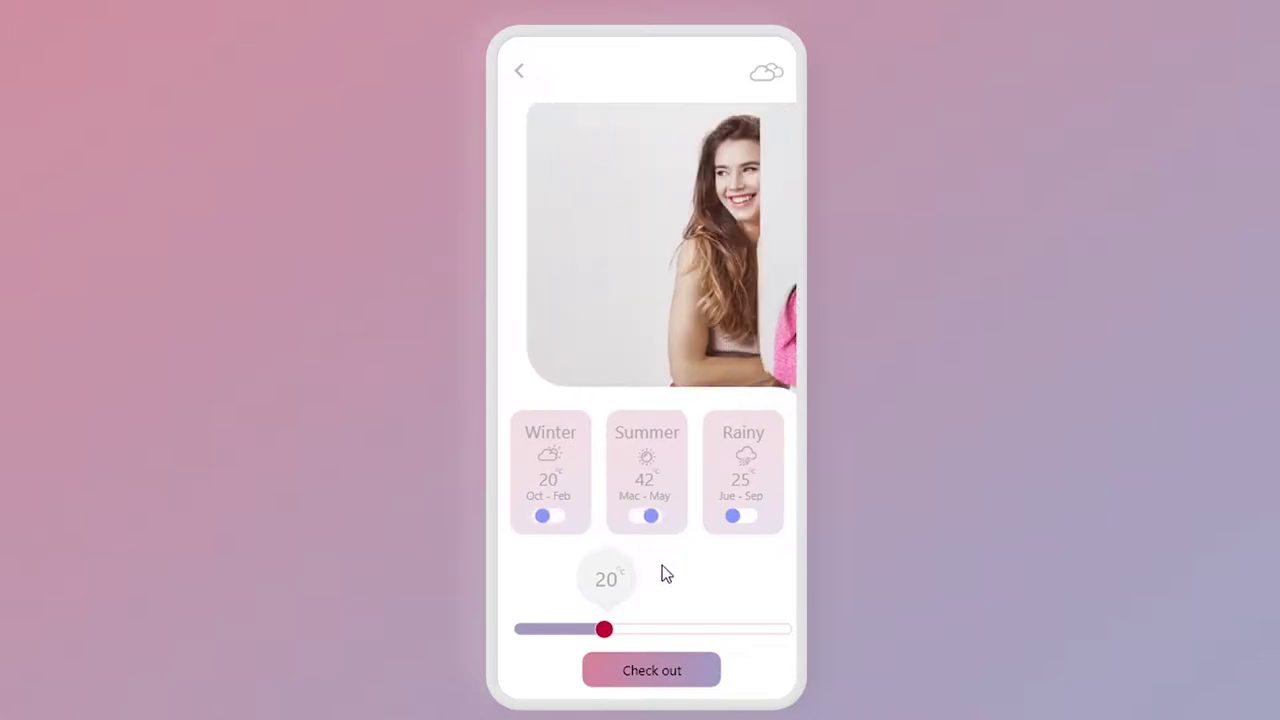
click(741, 520)
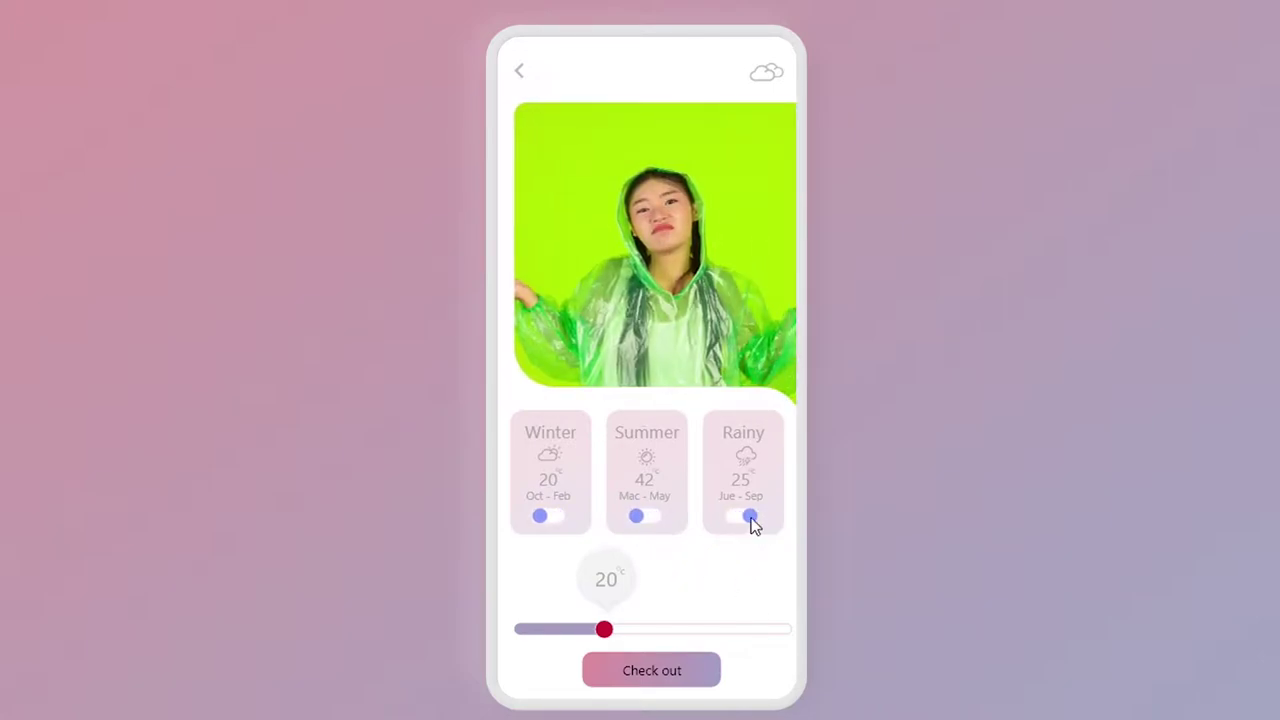
click(751, 519)
click(663, 527)
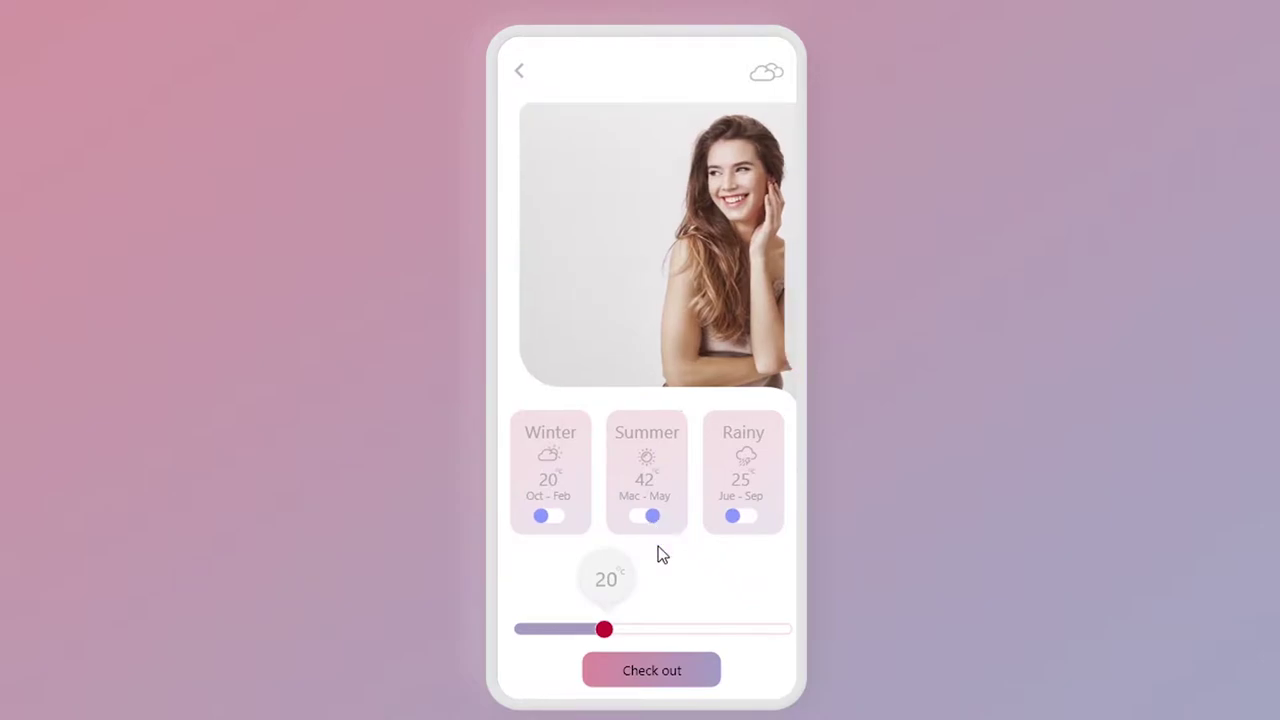
click(557, 518)
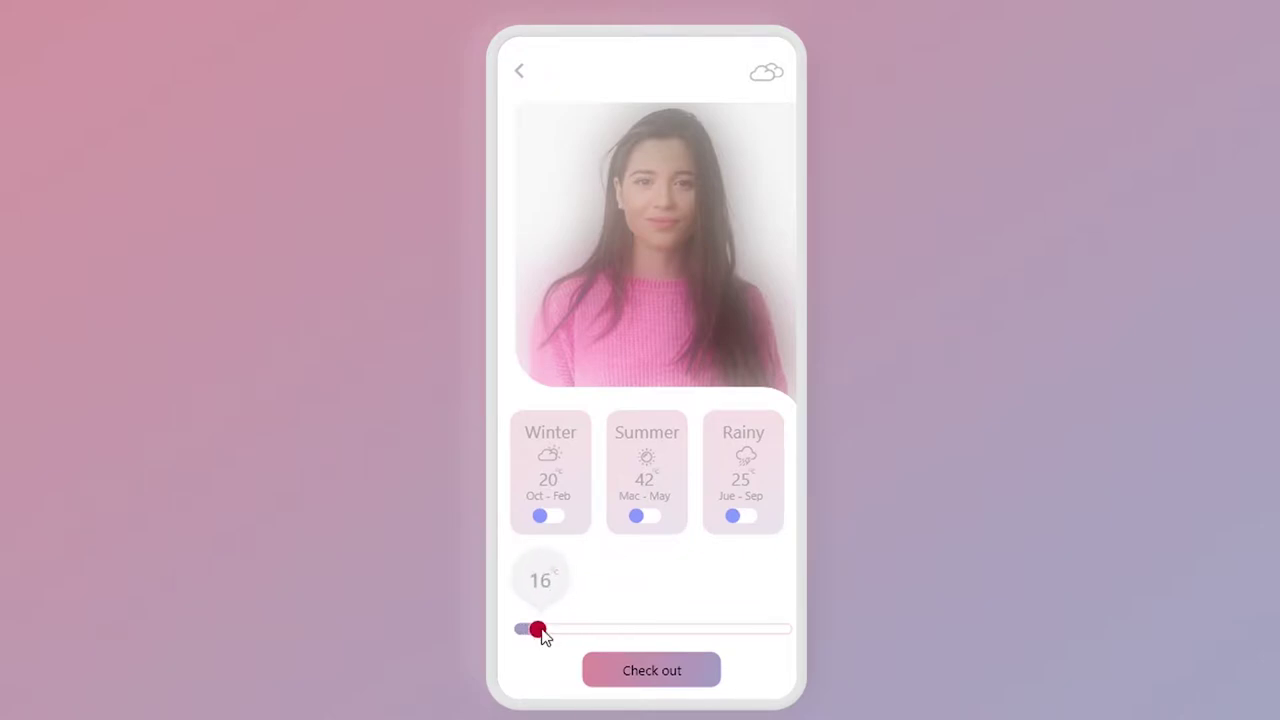
drag(589, 637, 657, 640)
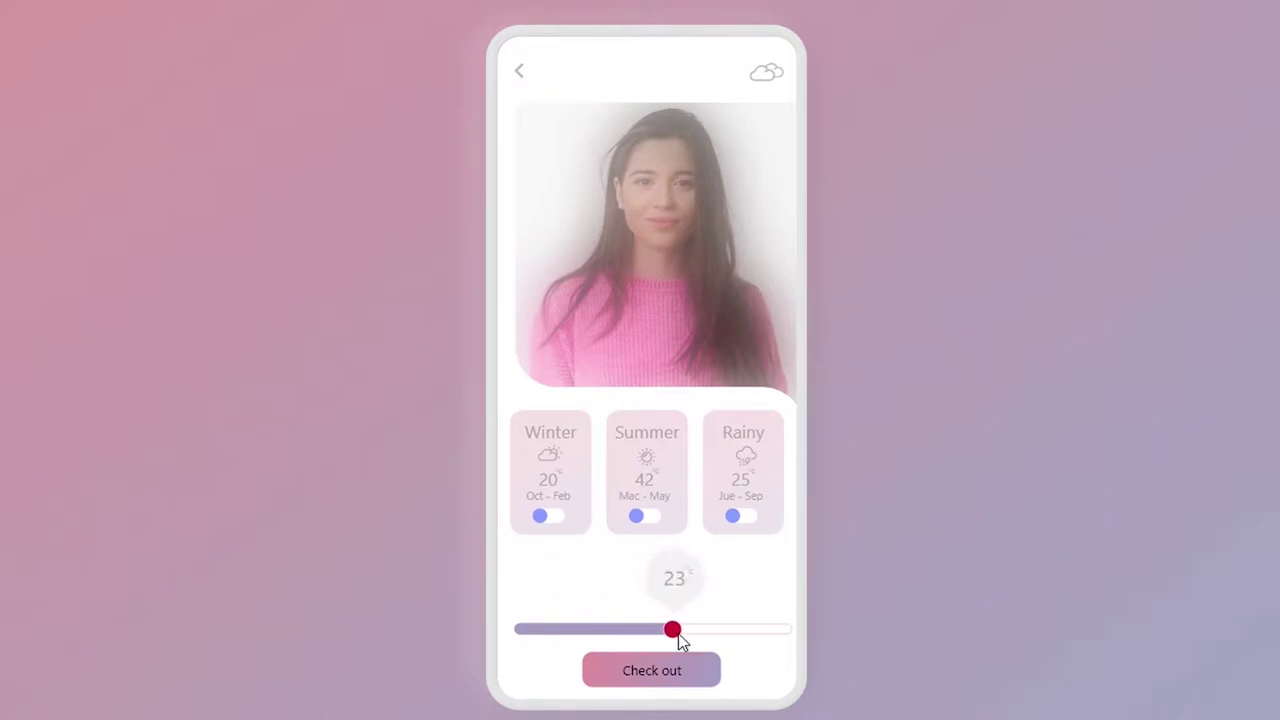
drag(765, 645, 777, 646)
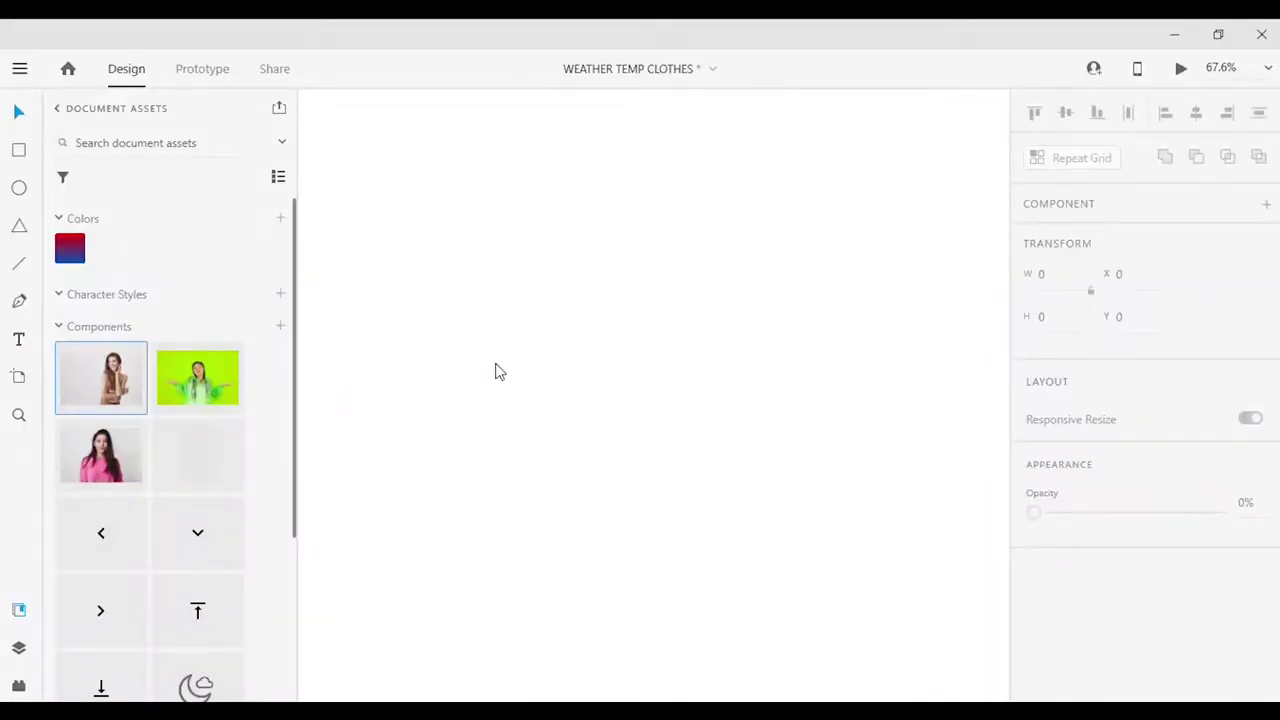
Create a new iPhone X, XS, 11 Pro artboard.
key(a)
click(1029, 163)
click(773, 262)
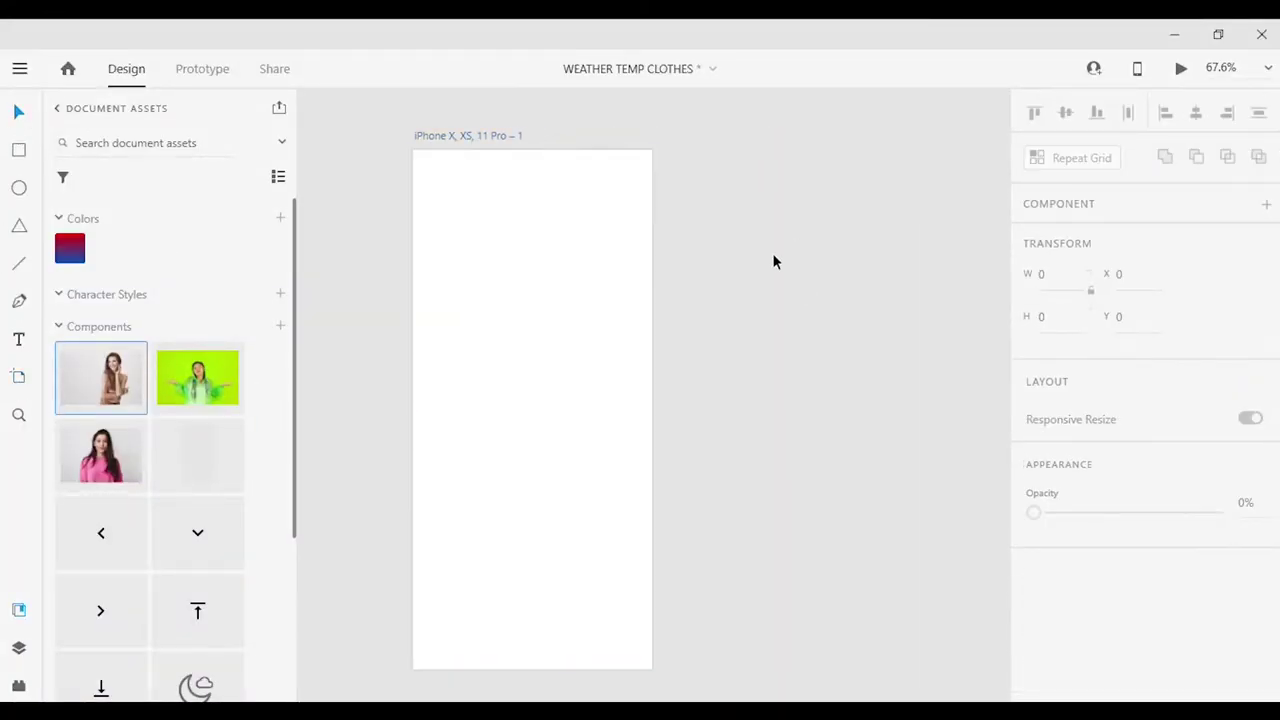
Draw a borderless rectangle about 375 by 648 over the upper part of the artboard and fill it light grey.
mouse_move(423, 162)
mouse_down()
mouse_move(666, 580)
mouse_move(652, 563)
mouse_up()
scroll(1069, 491, down, 3)
click(1071, 493)
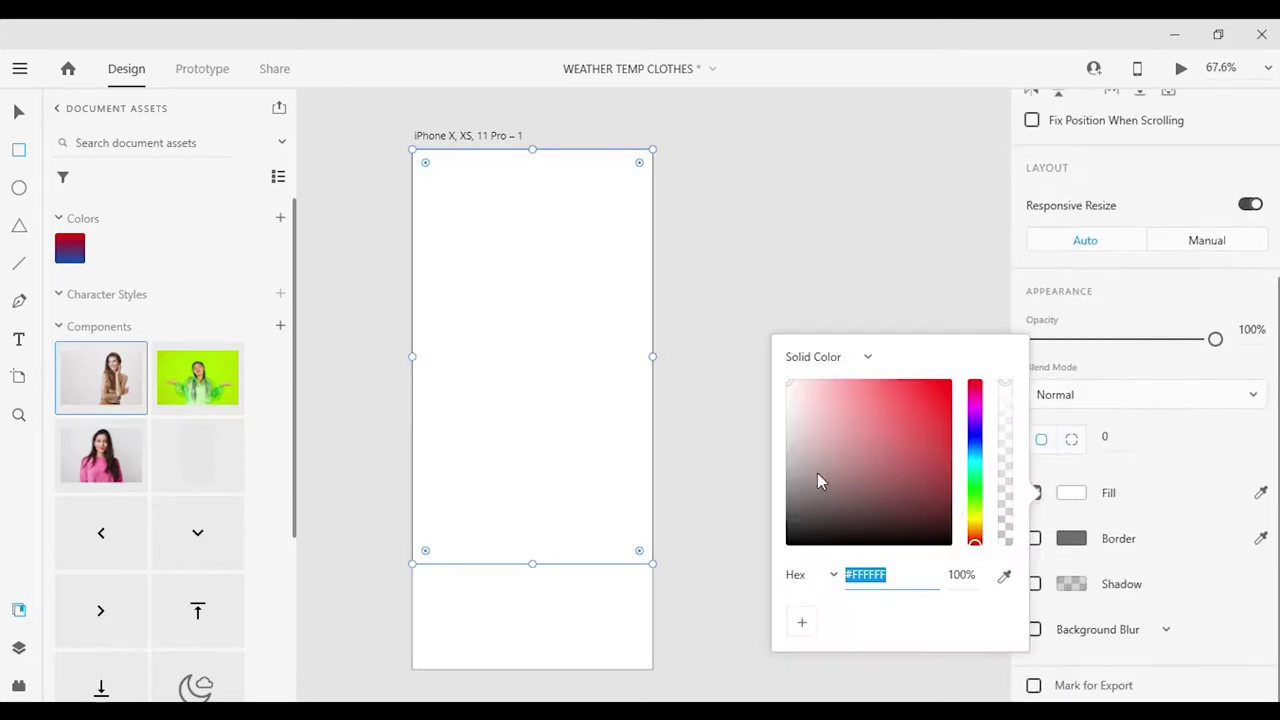
click(607, 567)
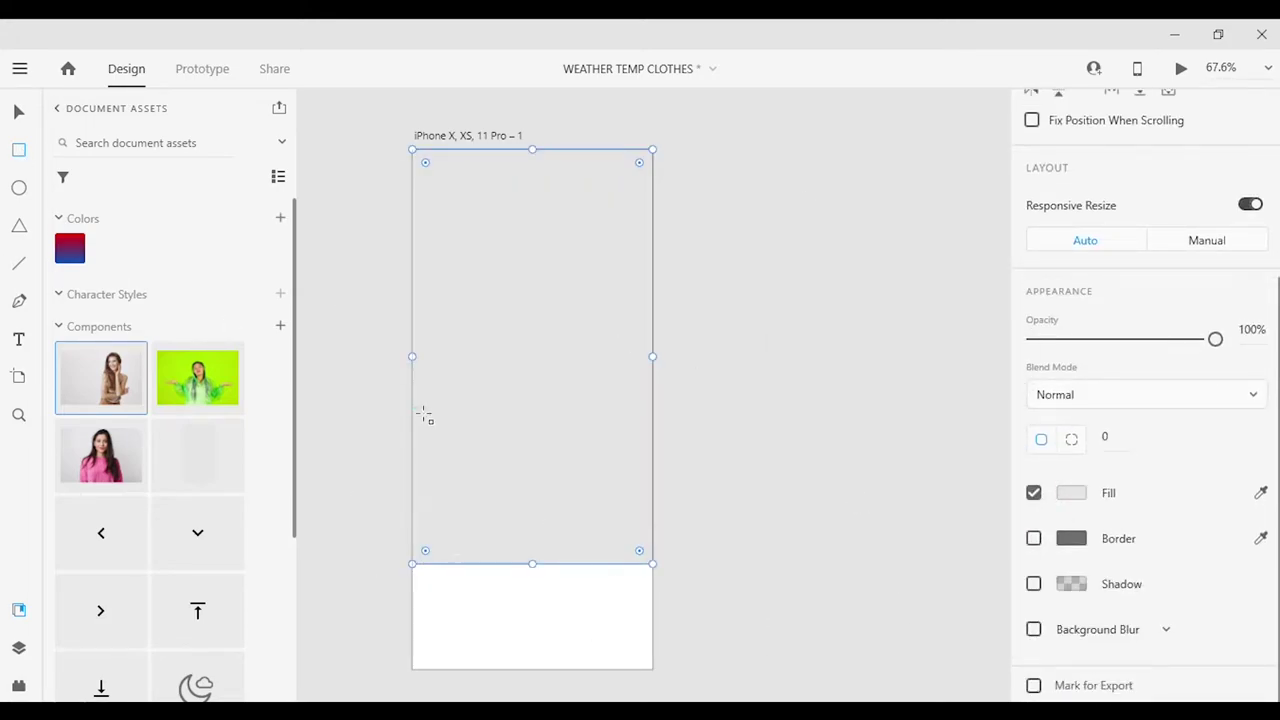
Draw a second rectangle about 375 by 406 over the lower half of the artboard, without border, and send it behind the grey one.
drag(425, 416, 660, 674)
click(1033, 538)
key(ctrl+[)
Give the lower rectangle a diagonal linear gradient with colours sampled from the red-to-blue document swatch.
click(1071, 493)
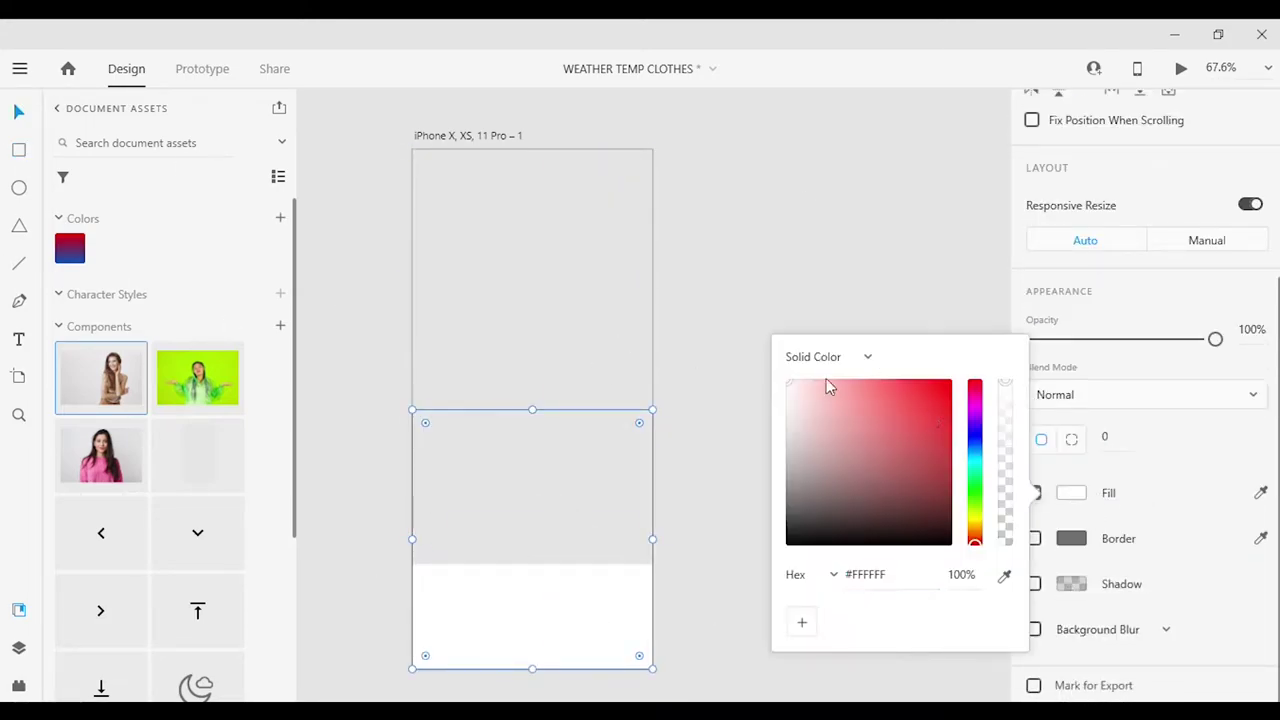
click(828, 357)
click(823, 385)
drag(520, 409, 412, 405)
drag(526, 664, 660, 678)
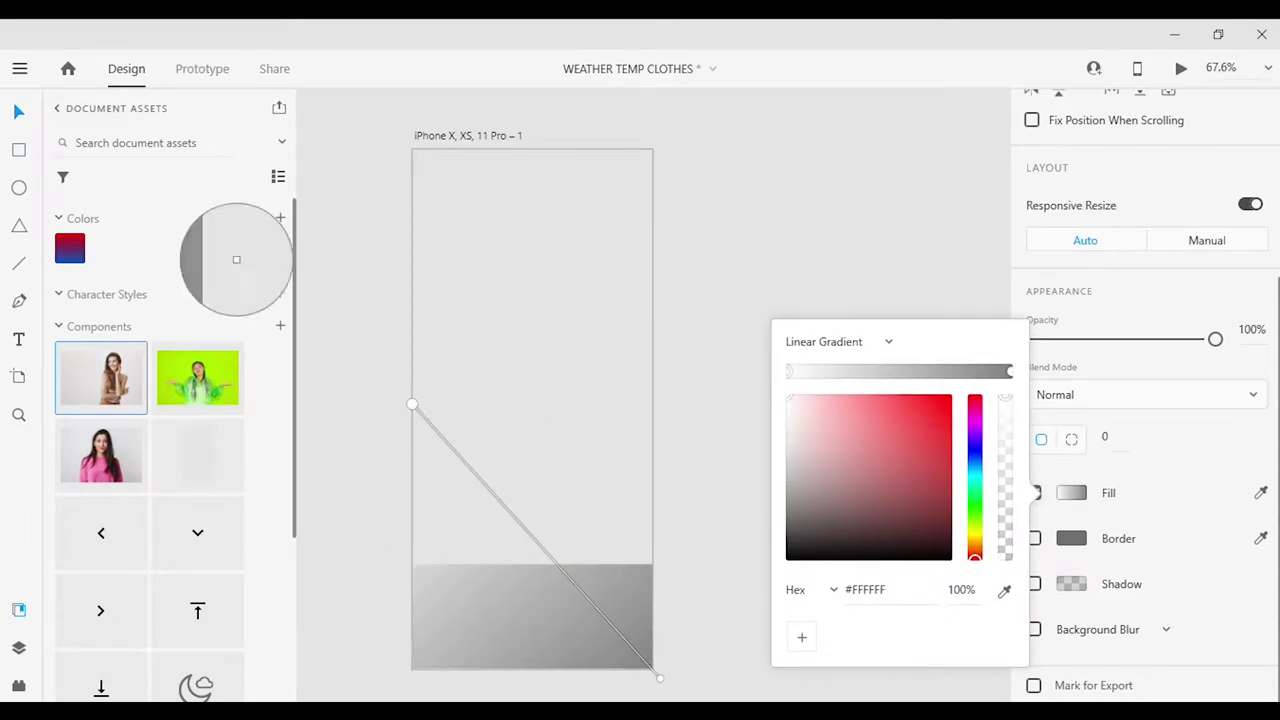
click(70, 248)
click(1005, 590)
click(70, 258)
Reposition the start and end points of the lower rectangle's gradient so red fades diagonally into blue across its visible part.
drag(412, 405, 497, 449)
drag(660, 678, 680, 696)
drag(497, 449, 414, 449)
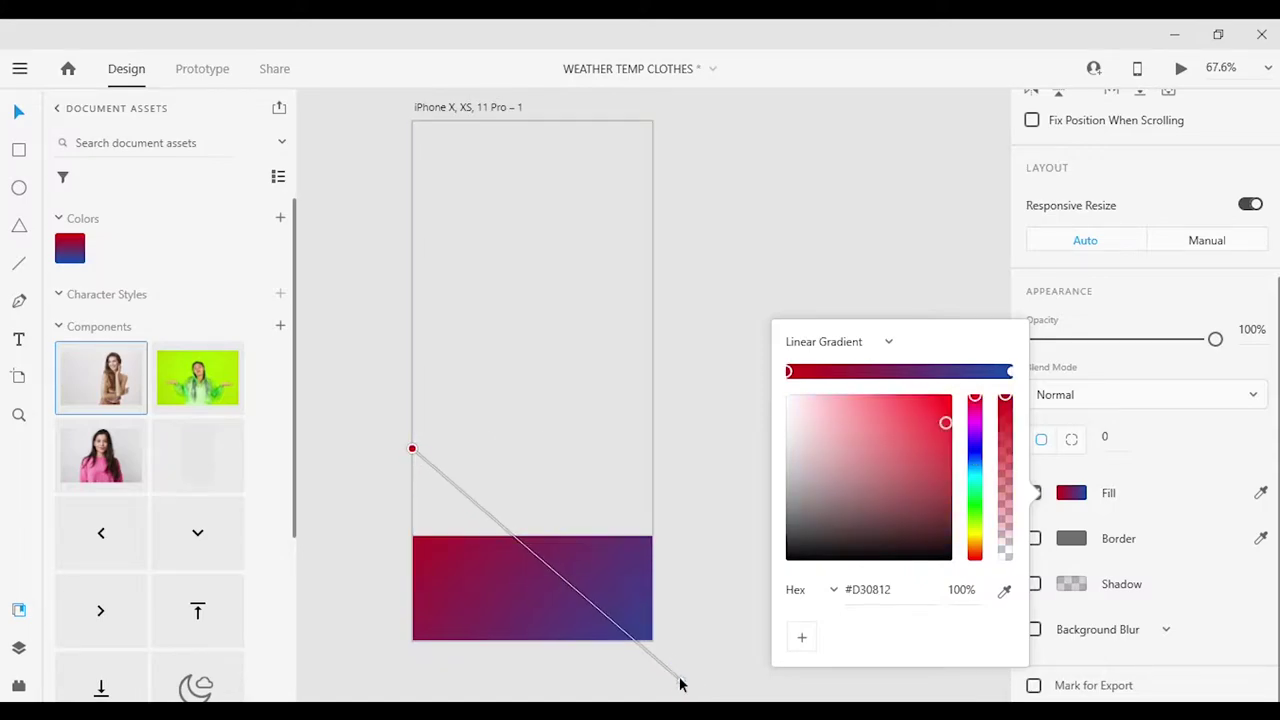
scroll(500, 626, up, 2)
click(857, 423)
click(600, 565)
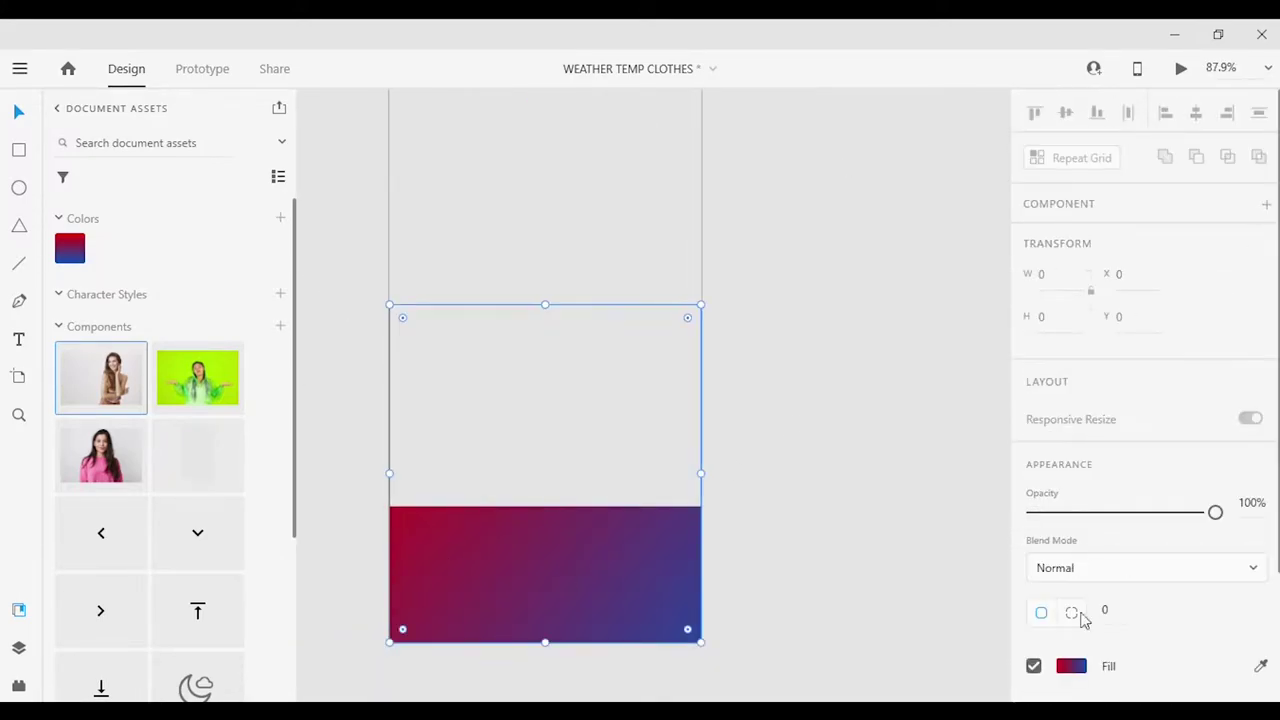
click(1071, 663)
drag(736, 672, 654, 663)
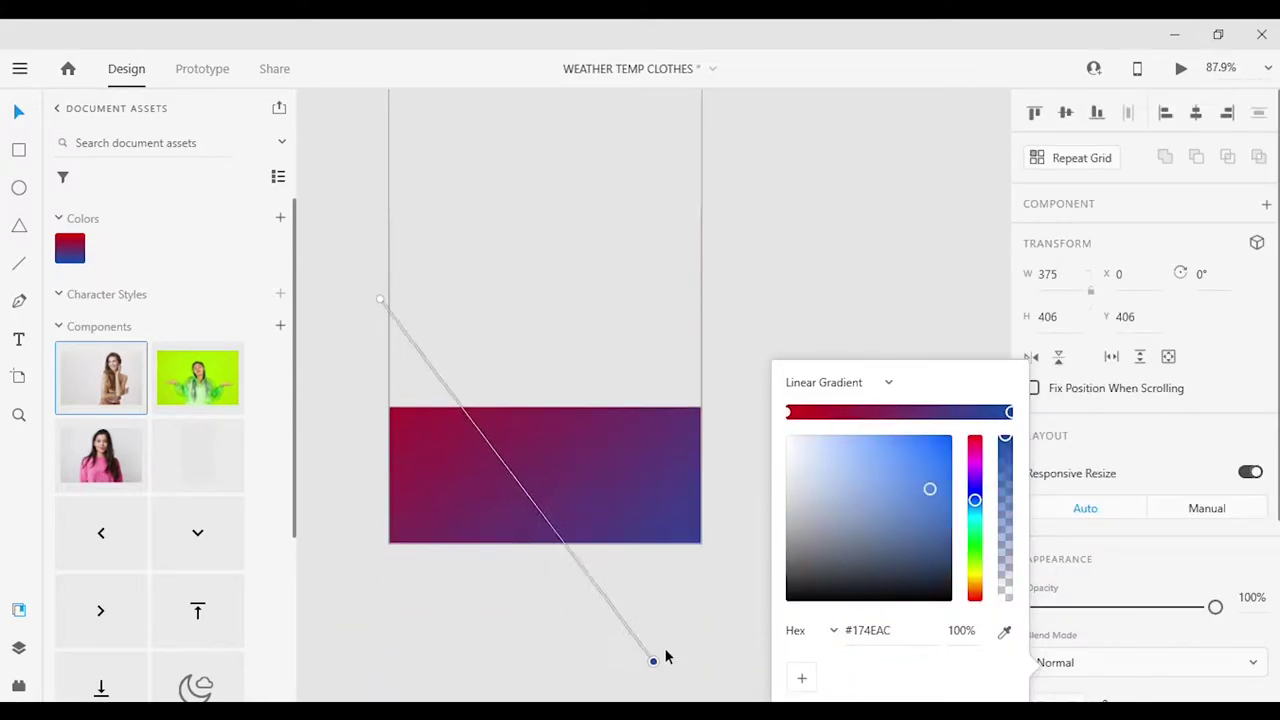
Replace the grey rectangle with a borderless one of 375 by 656 over the artboard's upper part and fill it very light grey.
click(800, 414)
scroll(858, 454, down, 3)
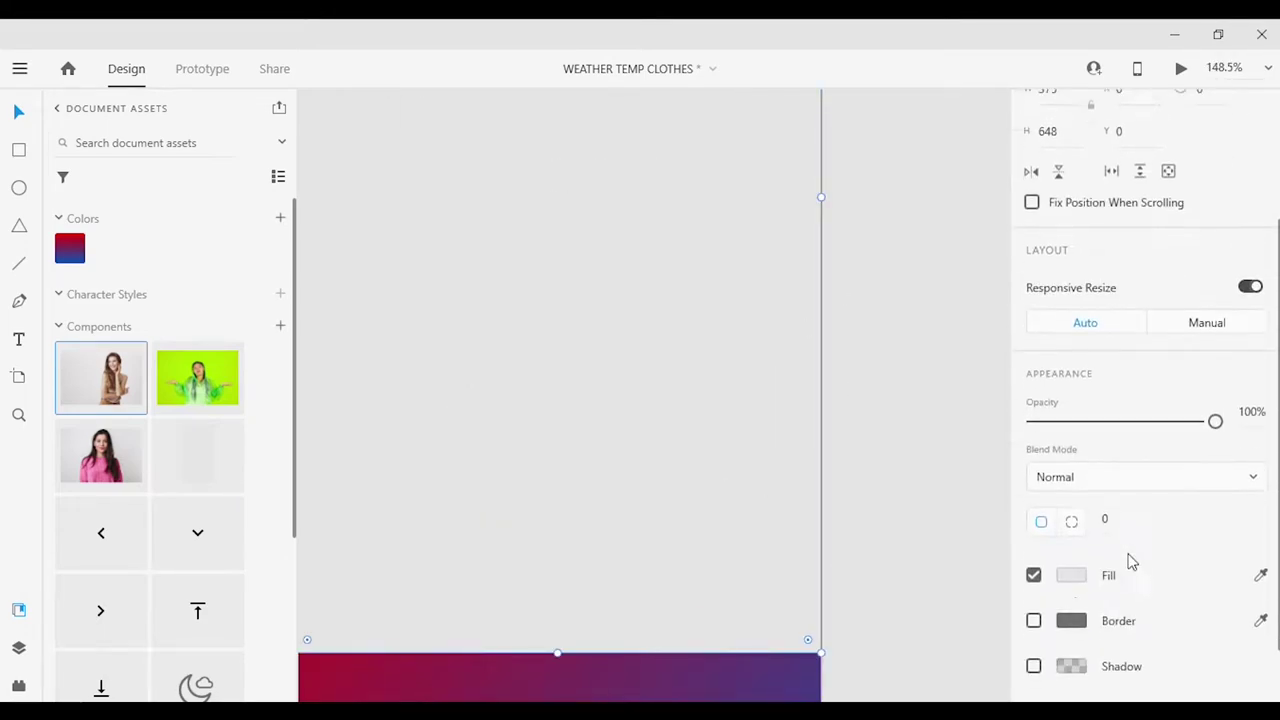
key(r)
drag(490, 255, 686, 591)
scroll(1140, 400, down, 3)
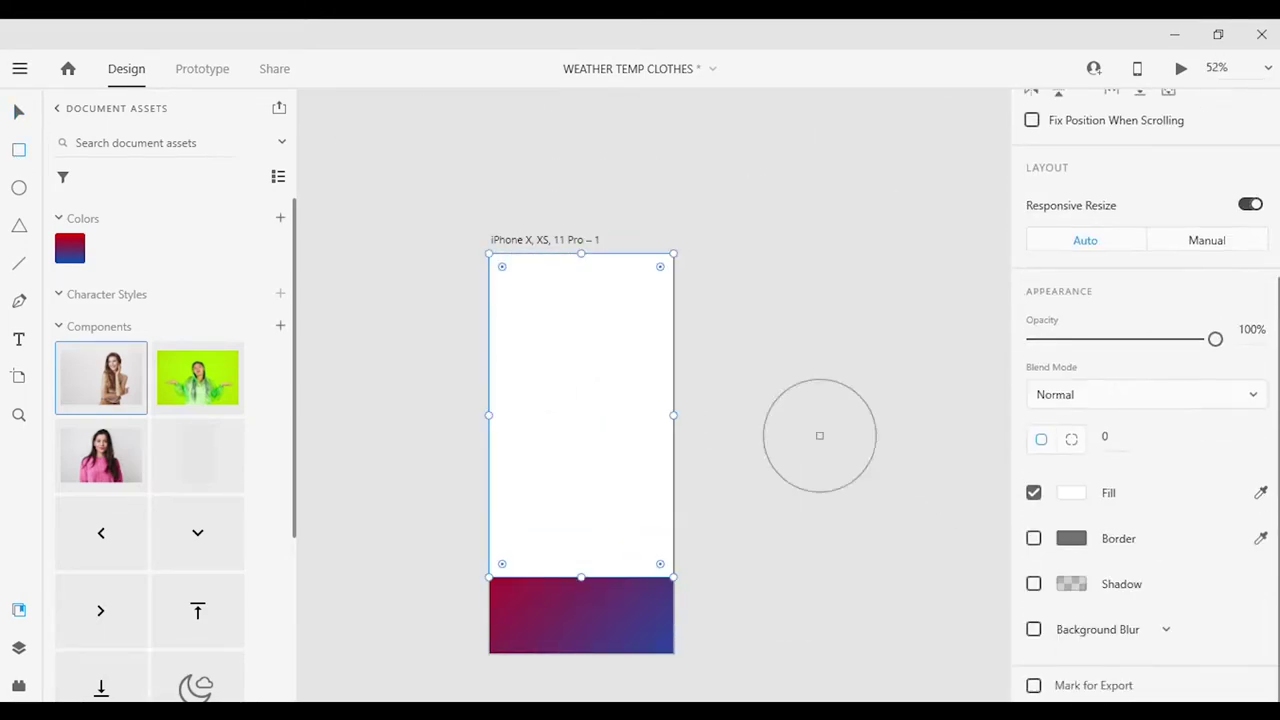
click(1071, 493)
key(Escape)
Draw a white 79 by 79 circle centred near the grey panel's lower edge and place vertical guides through and beside it.
scroll(720, 460, up, 3)
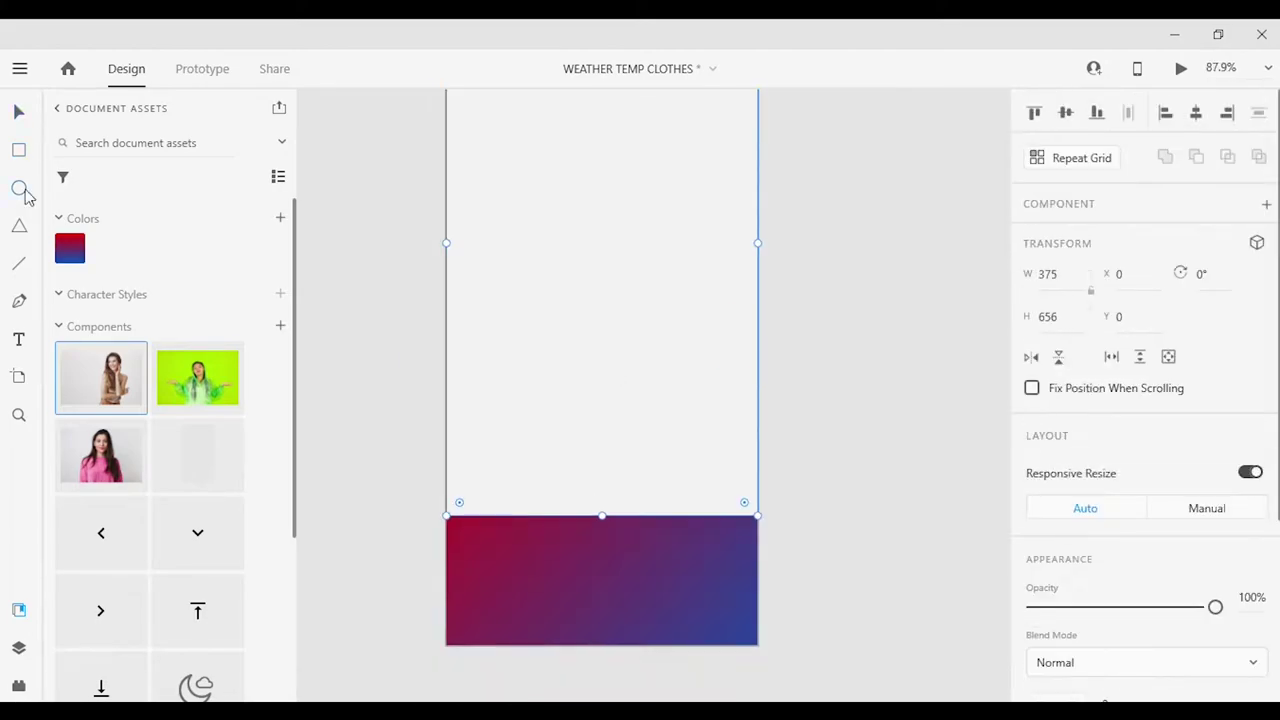
key(e)
drag(558, 423, 628, 493)
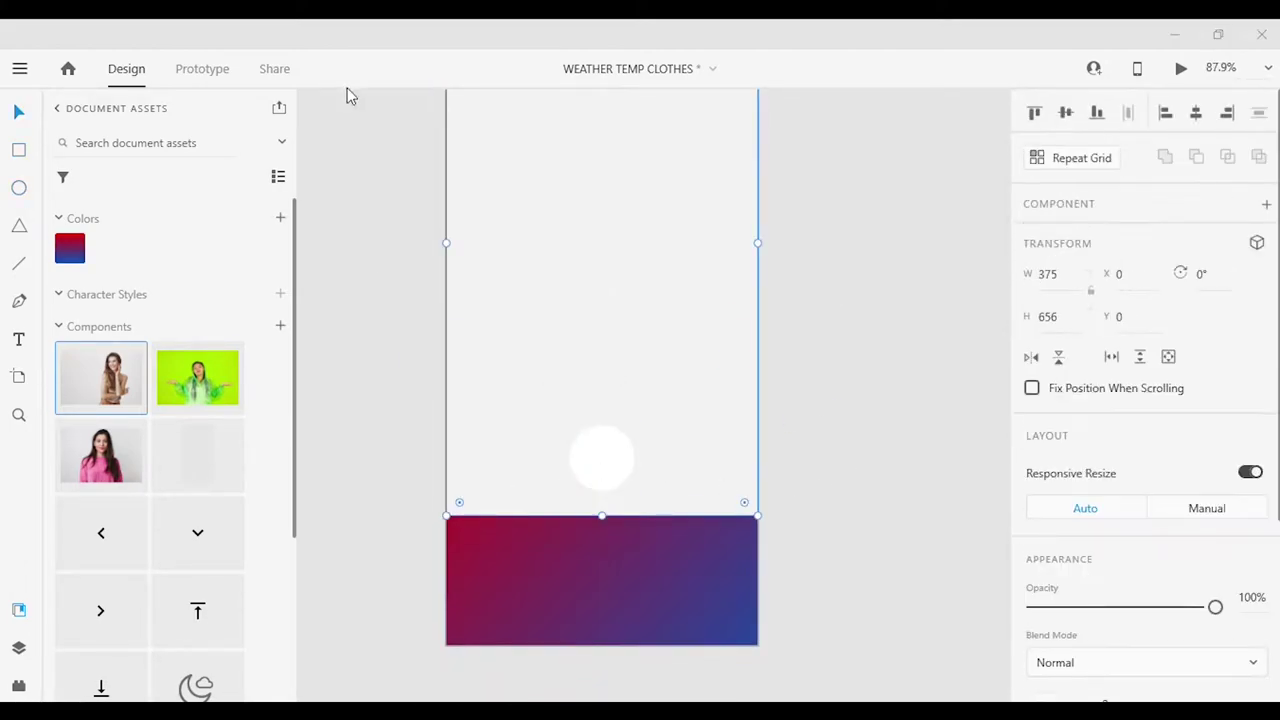
scroll(677, 483, up, 2)
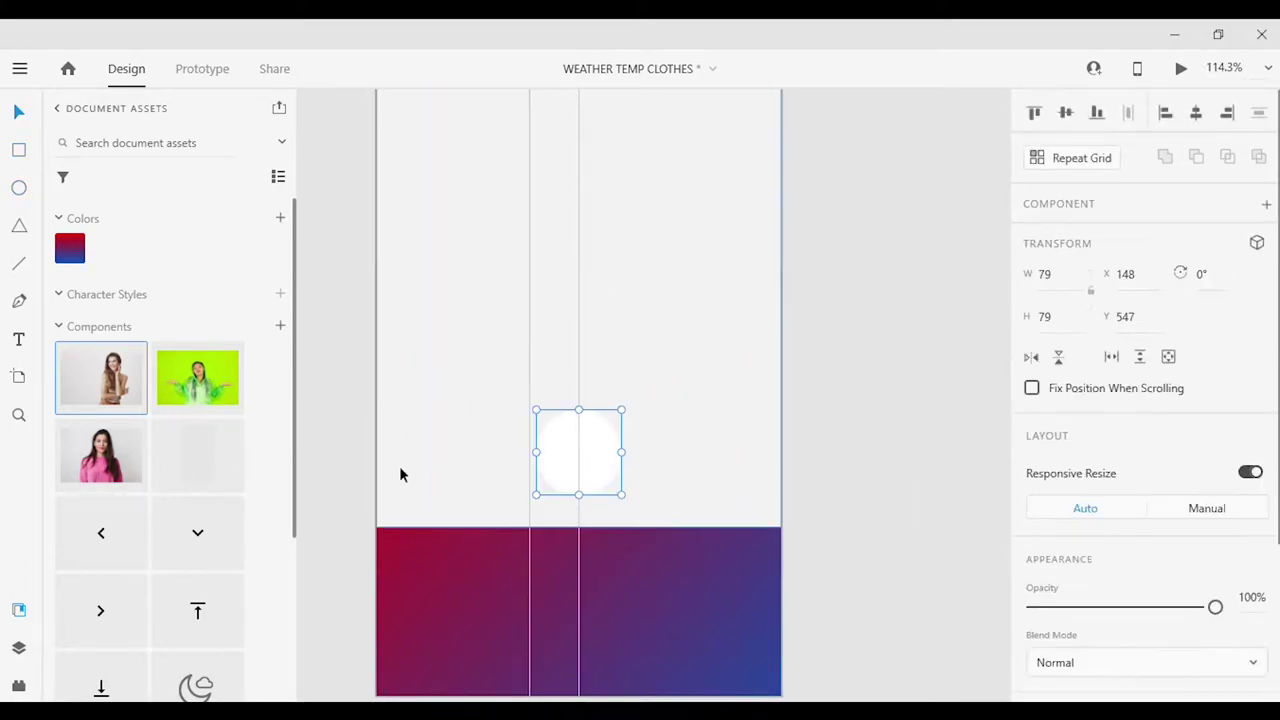
drag(624, 488, 640, 491)
Round only the two lower corners of the grey panel to a radius of 60.
scroll(680, 430, down, 2)
click(717, 377)
drag(428, 387, 390, 385)
click(1105, 628)
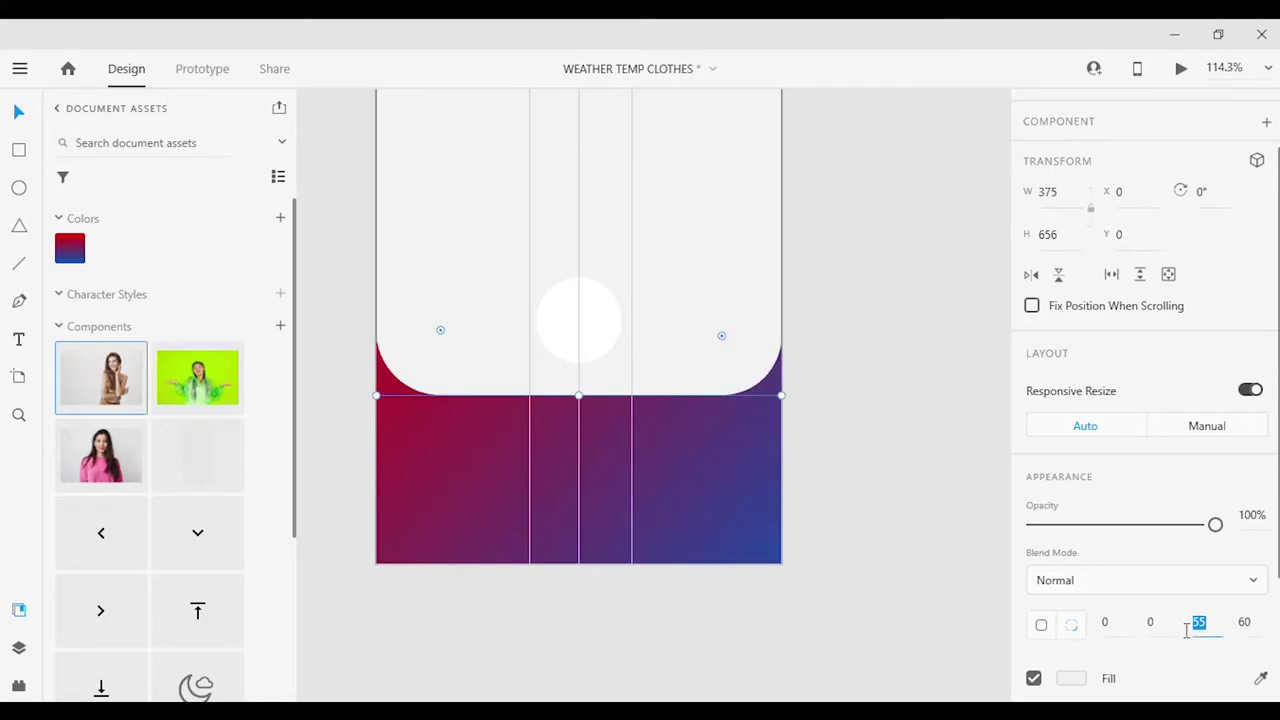
scroll(726, 297, up, 5)
scroll(866, 531, down, 3)
click(19, 300)
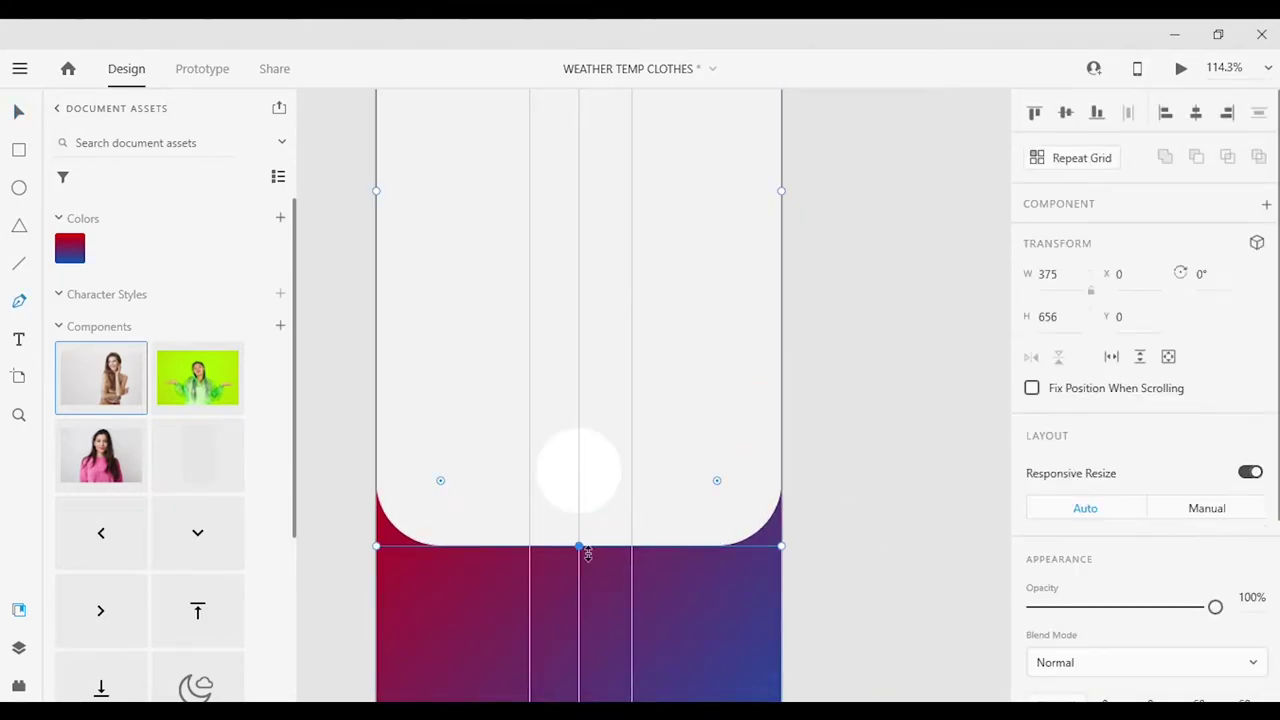
click(697, 548)
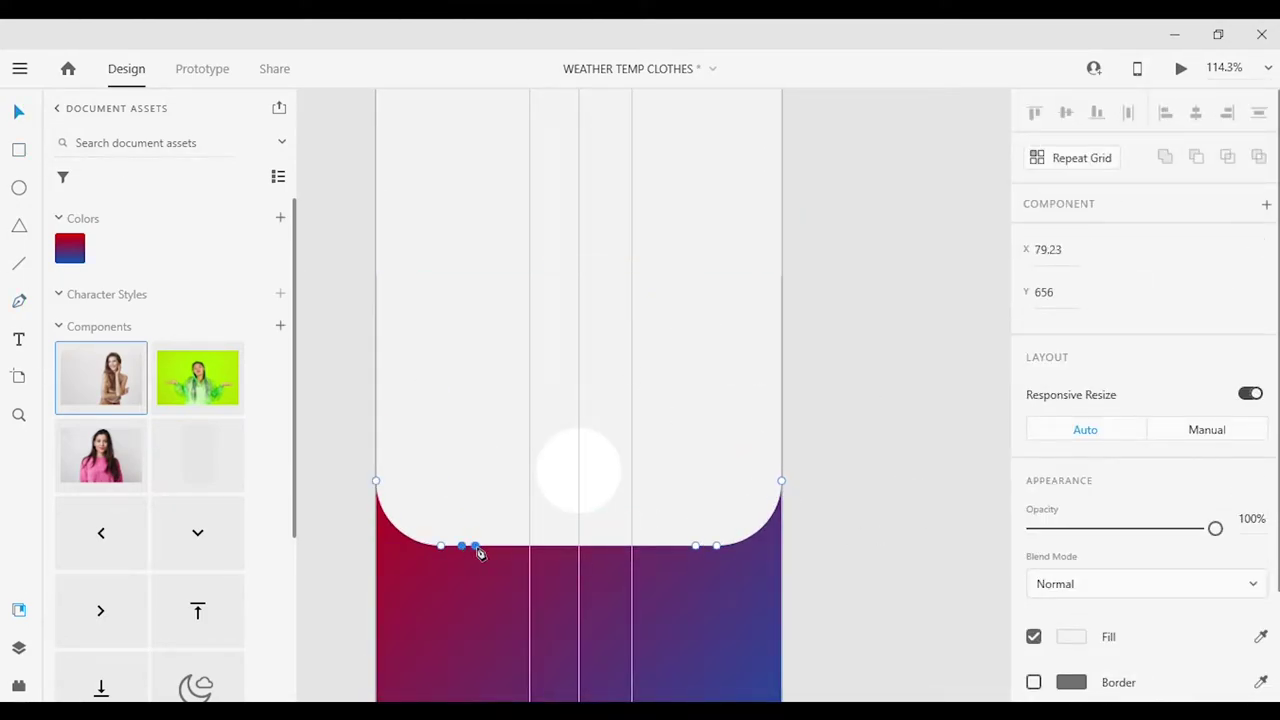
key(Escape)
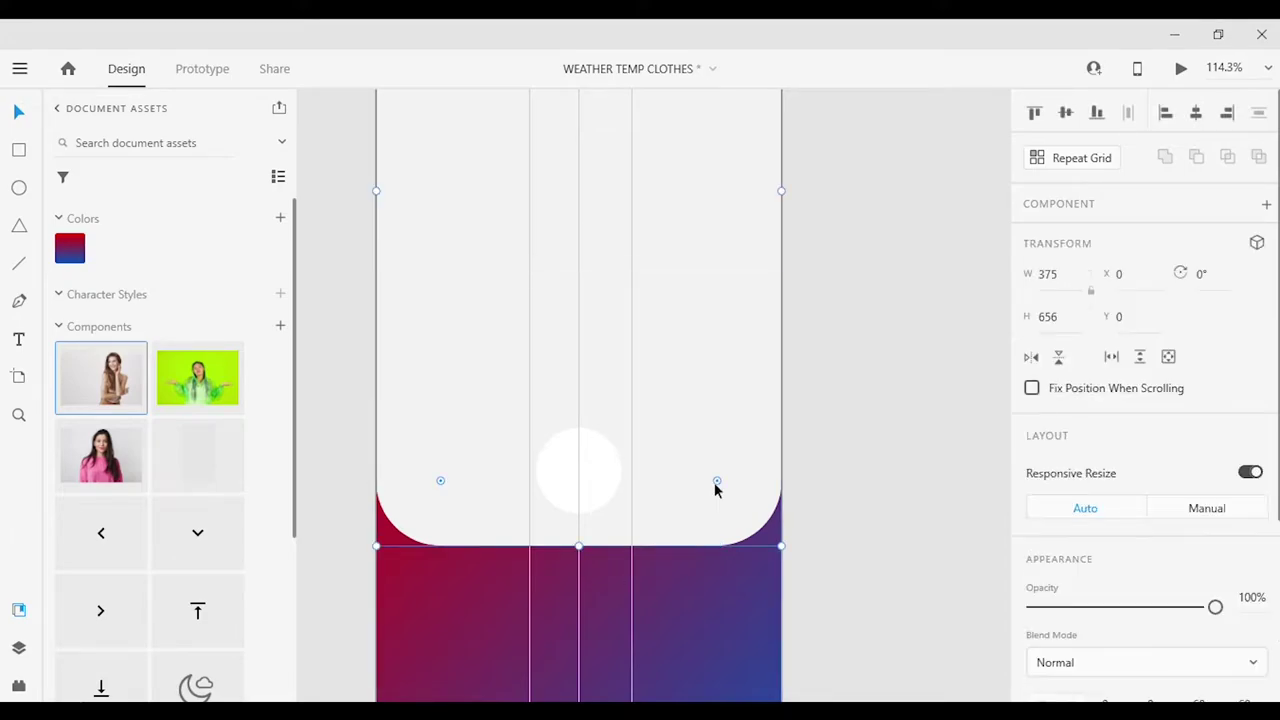
Reduce the panel's lower corner radii, add anchor points along its lower edge and pull the middle one down into a V.
scroll(1210, 465, down, 3)
double_click(717, 550)
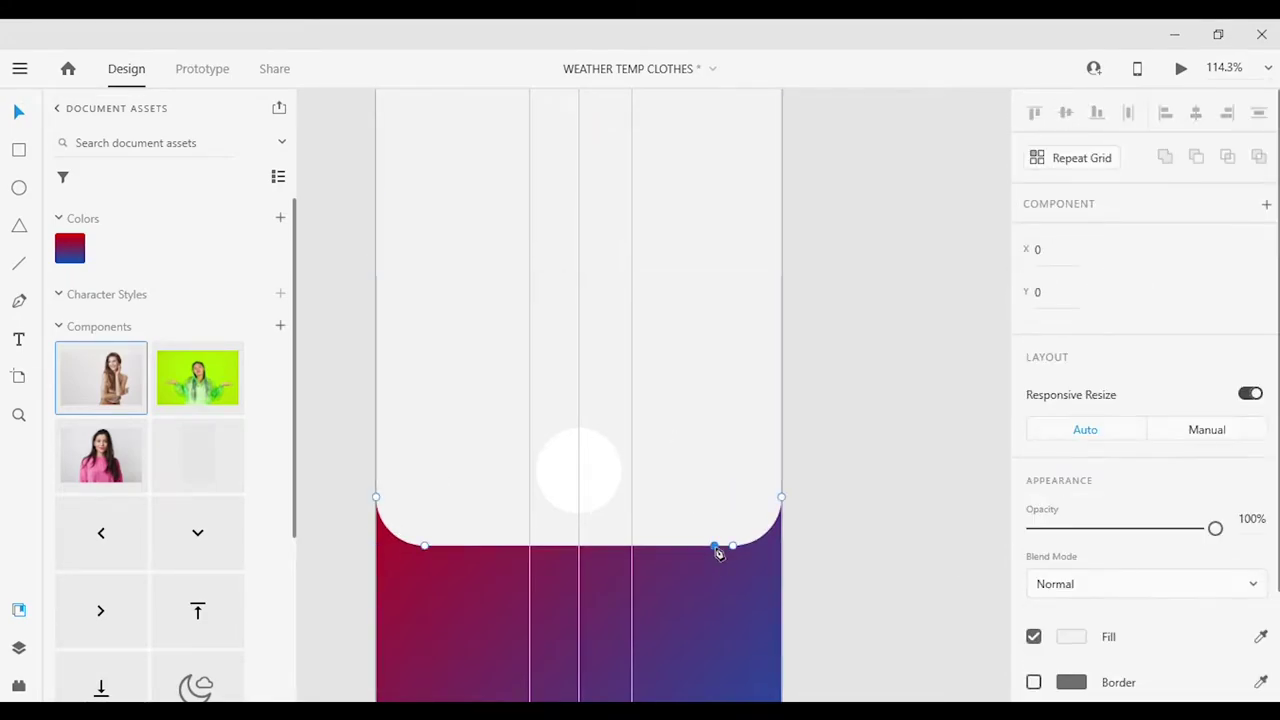
drag(578, 548, 580, 600)
Place a horizontal guide at the tip of the V and move the white circle down to about Y 585, centred above it.
key(ctrl+minus)
click(523, 117)
key(ctrl+plus)
drag(576, 470, 571, 437)
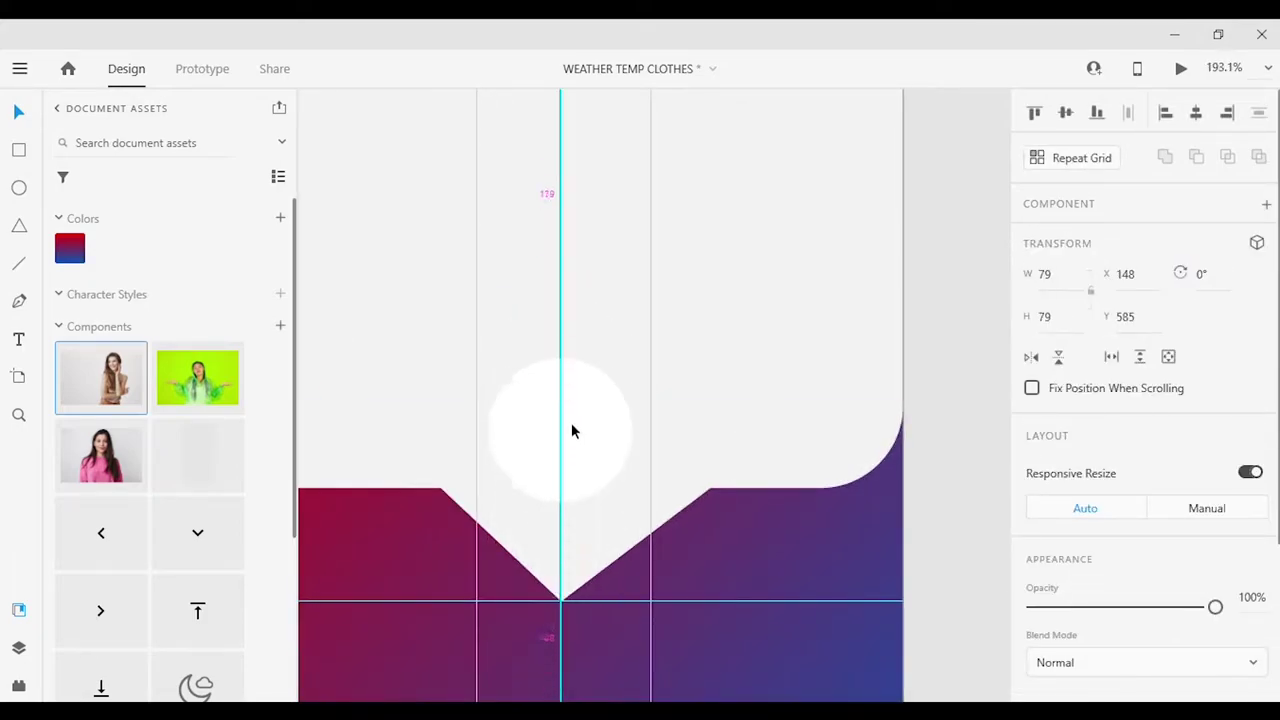
Convert the anchor points around the V to smooth curves and even out the lower edge into a symmetrical wave.
scroll(743, 391, down, 2)
double_click(743, 425)
double_click(676, 479)
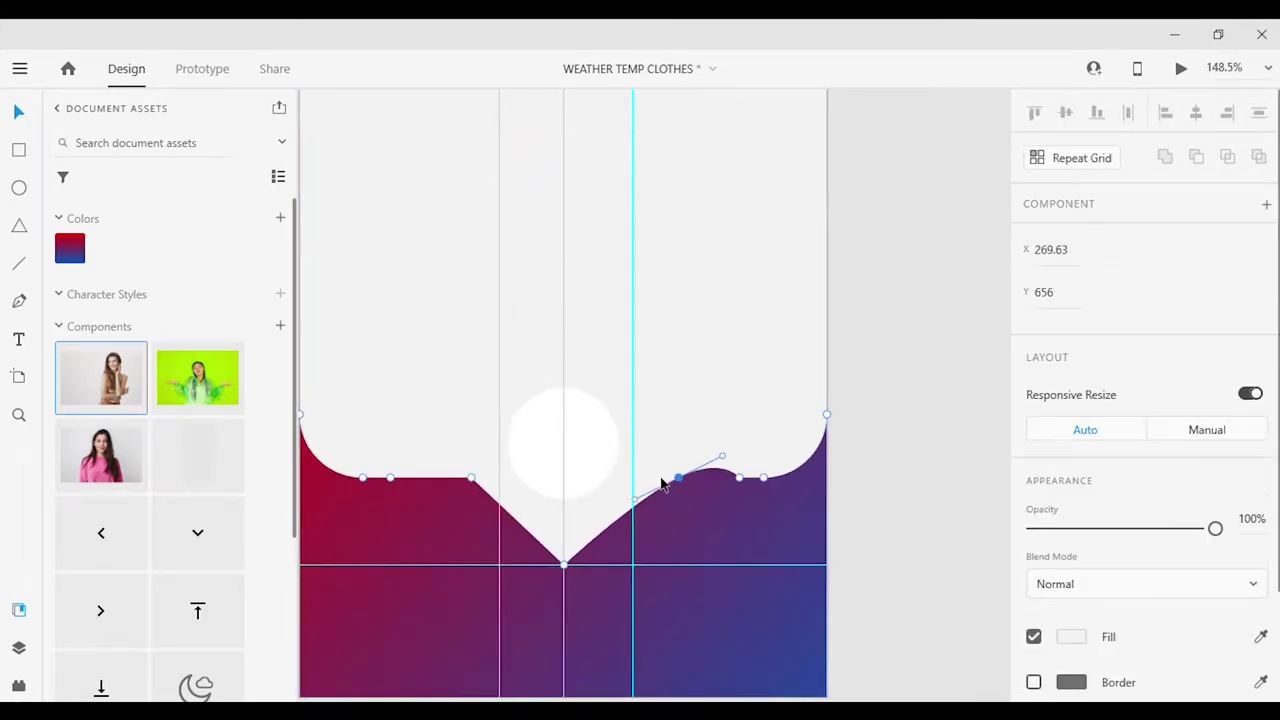
double_click(568, 562)
double_click(470, 478)
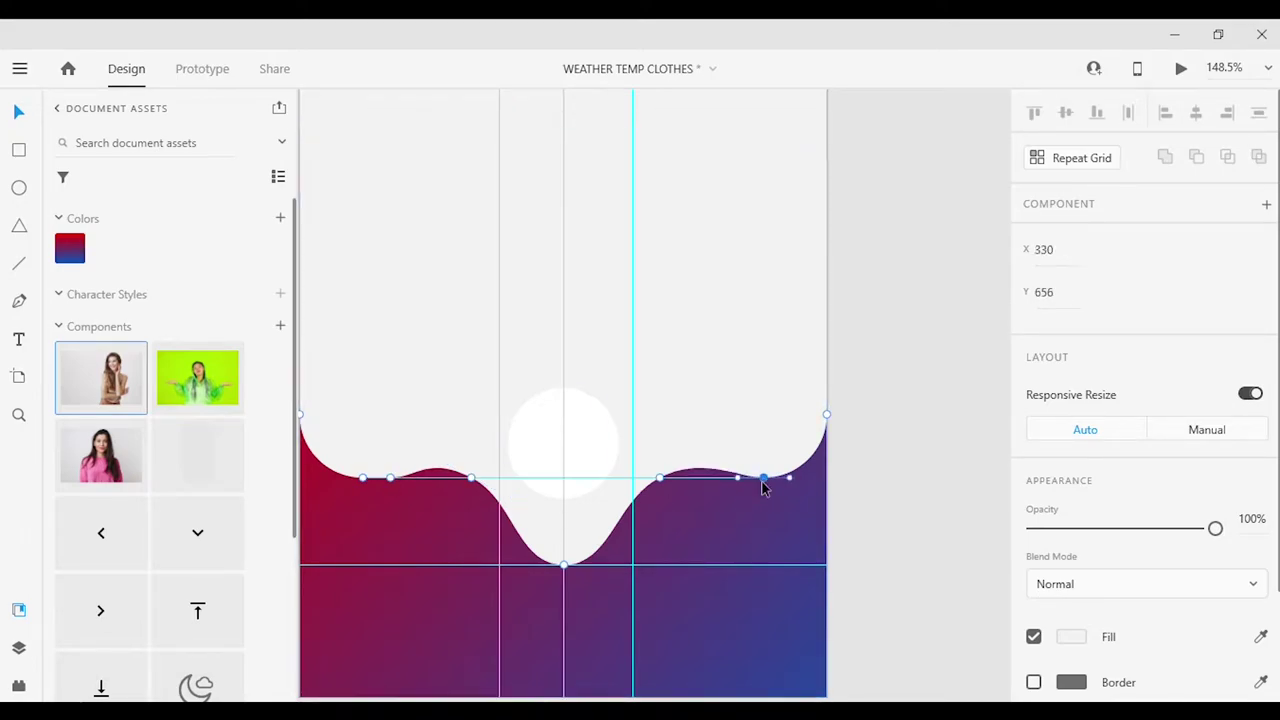
scroll(460, 551, up, 5)
scroll(500, 450, left, 3)
click(482, 450)
scroll(857, 491, down, 6)
key(Escape)
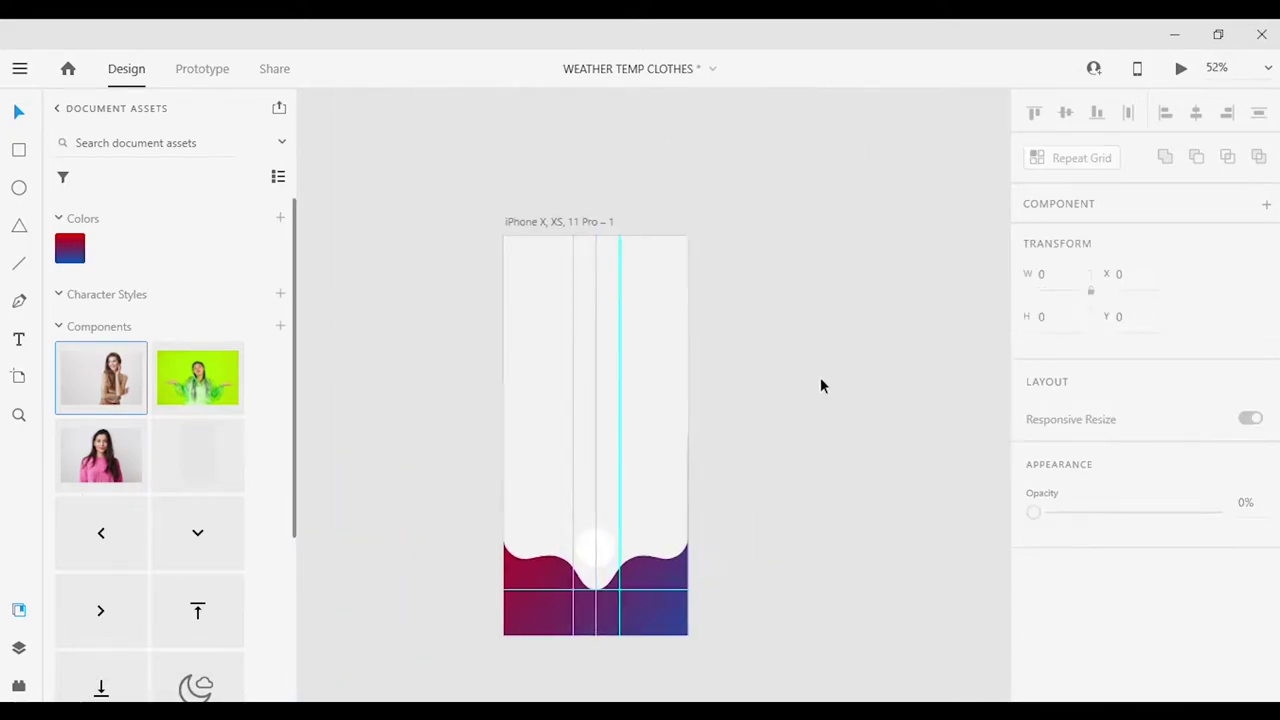
Change the wavy panel's fill to a slightly darker light grey.
scroll(613, 369, up, 3)
click(540, 435)
scroll(894, 511, down, 3)
scroll(789, 286, up, 5)
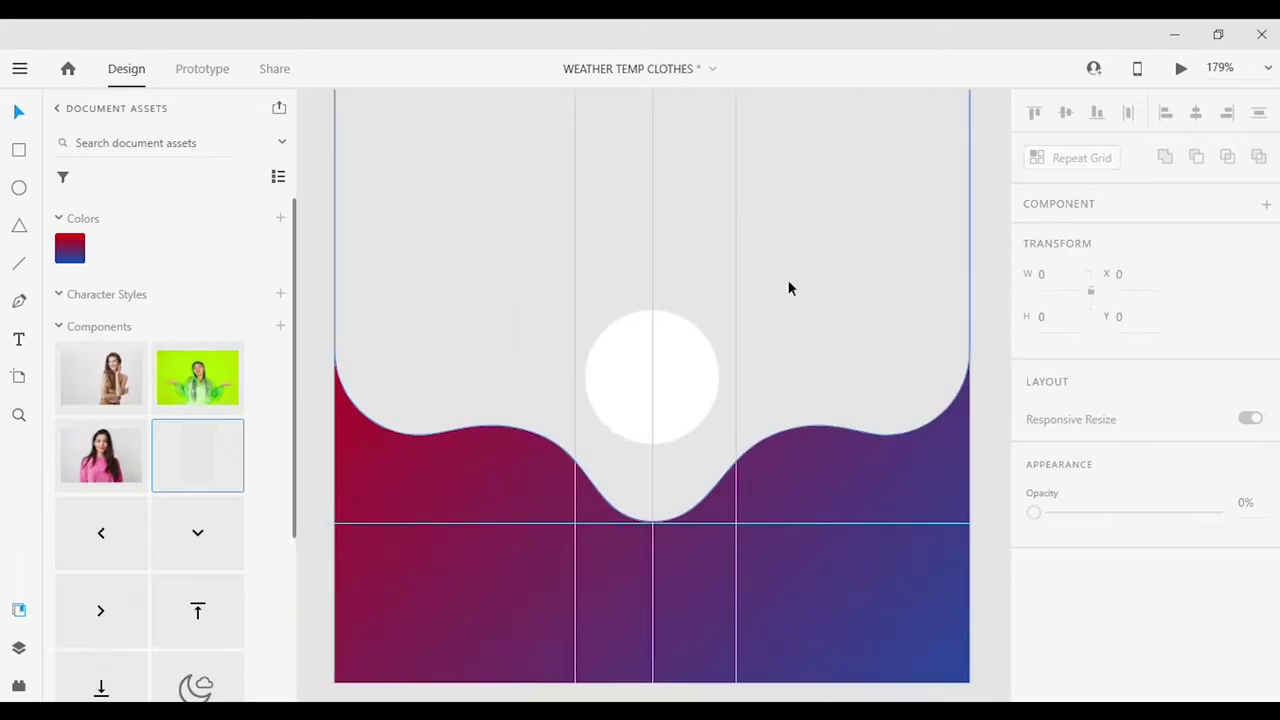
Give the white circle a shadow with Y 10 and blur 14, coloured red #FF0D0D at 32% opacity.
scroll(1093, 560, down, 3)
click(1150, 621)
text(10)
key(Tab)
text(14)
click(1071, 584)
click(920, 498)
drag(1005, 442, 1008, 542)
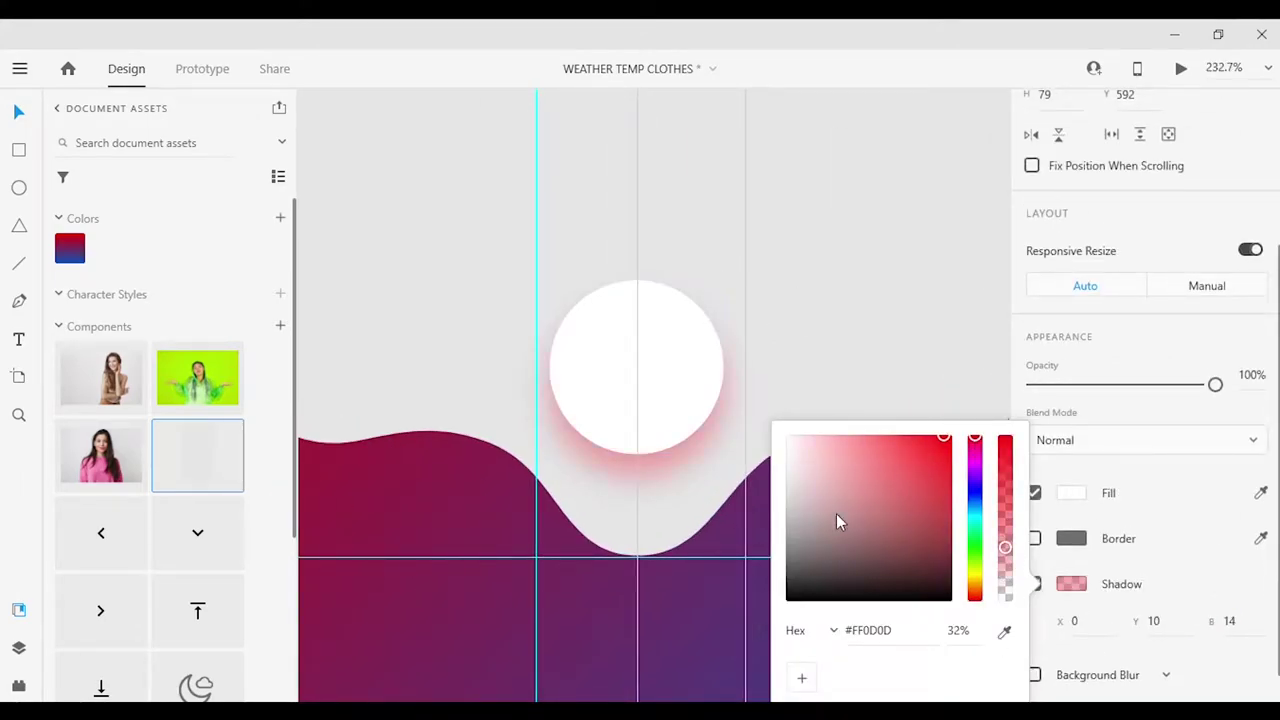
Adjust the red colour of the circle's shadow.
scroll(616, 479, down, 4)
click(520, 540)
click(1071, 538)
click(920, 451)
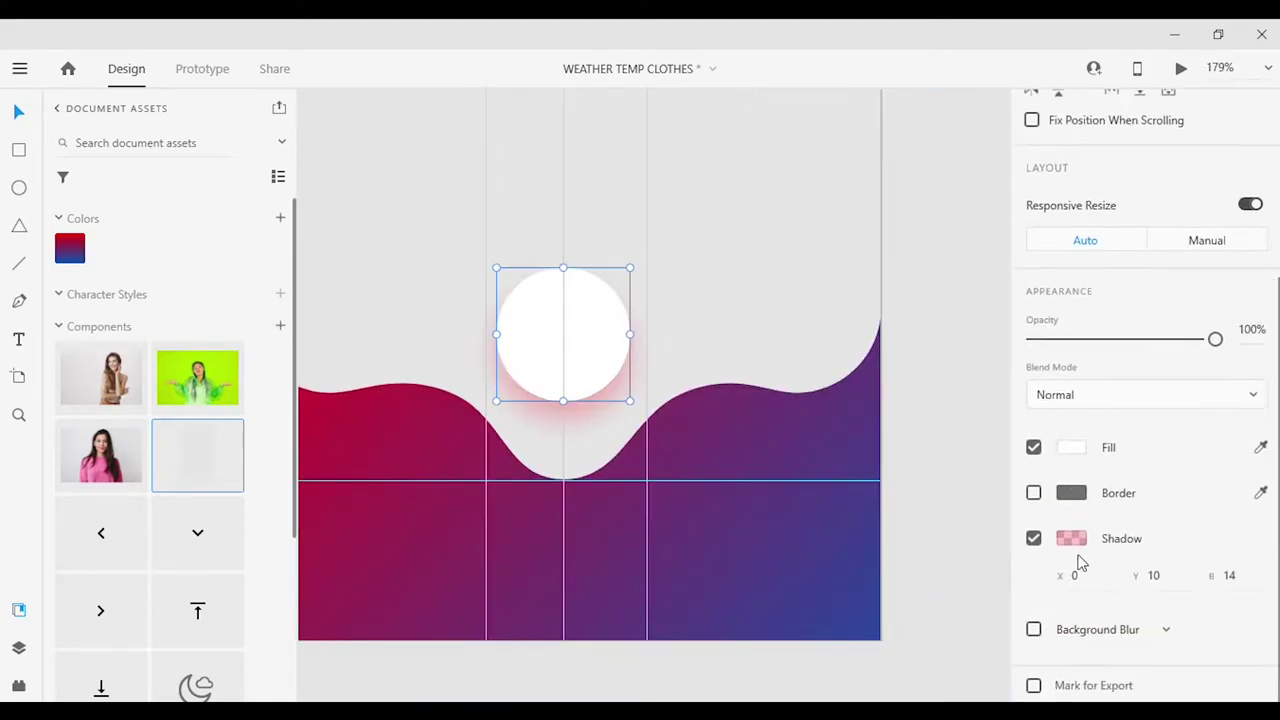
Set the circle's shadow to Y 13 in a paler red and fill the circle with light grey #E5E5E5.
click(1228, 575)
text(0)
click(1071, 538)
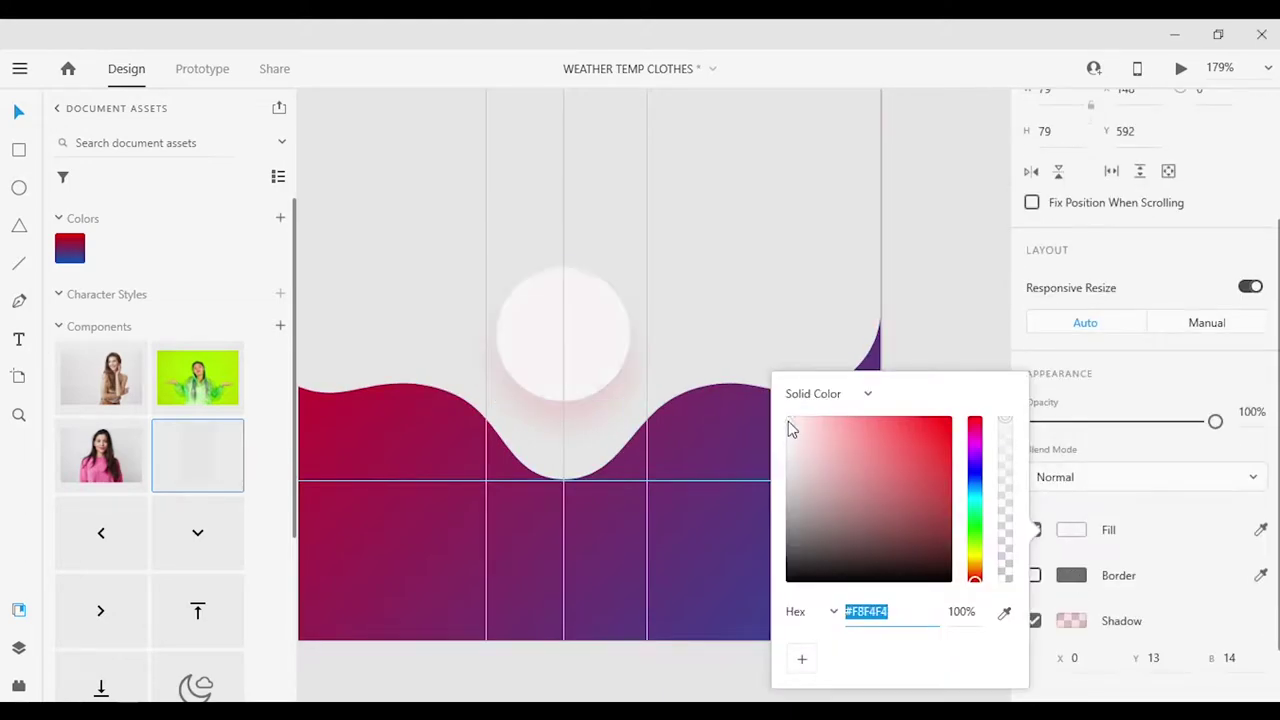
click(789, 431)
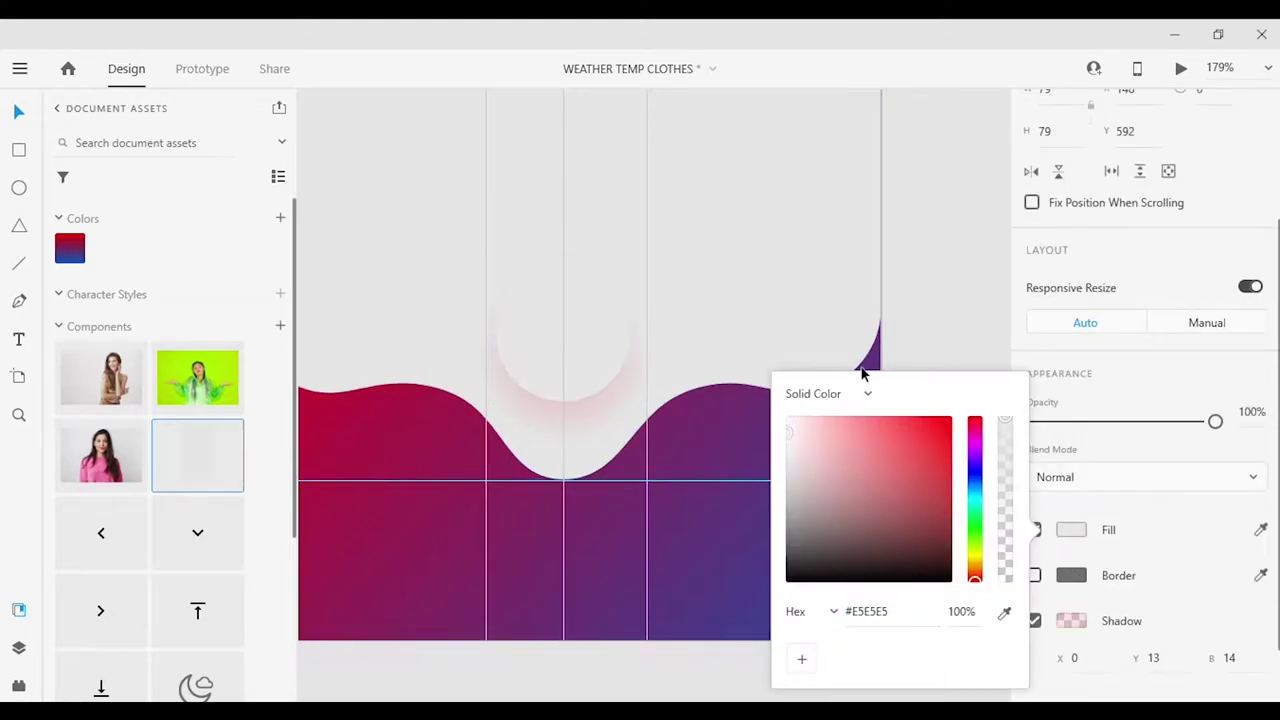
Draw a short horizontal line about 11 px wide in the upper-left area of the artboard.
click(938, 276)
scroll(857, 474, down, 4)
scroll(557, 349, up, 6)
key(p)
click(414, 294)
click(438, 294)
key(Escape)
Thicken the short line's grey border and give the line rounded ends.
scroll(1094, 614, down, 2)
click(1071, 575)
click(1137, 586)
scroll(1137, 500, up, 3)
scroll(437, 301, up, 4)
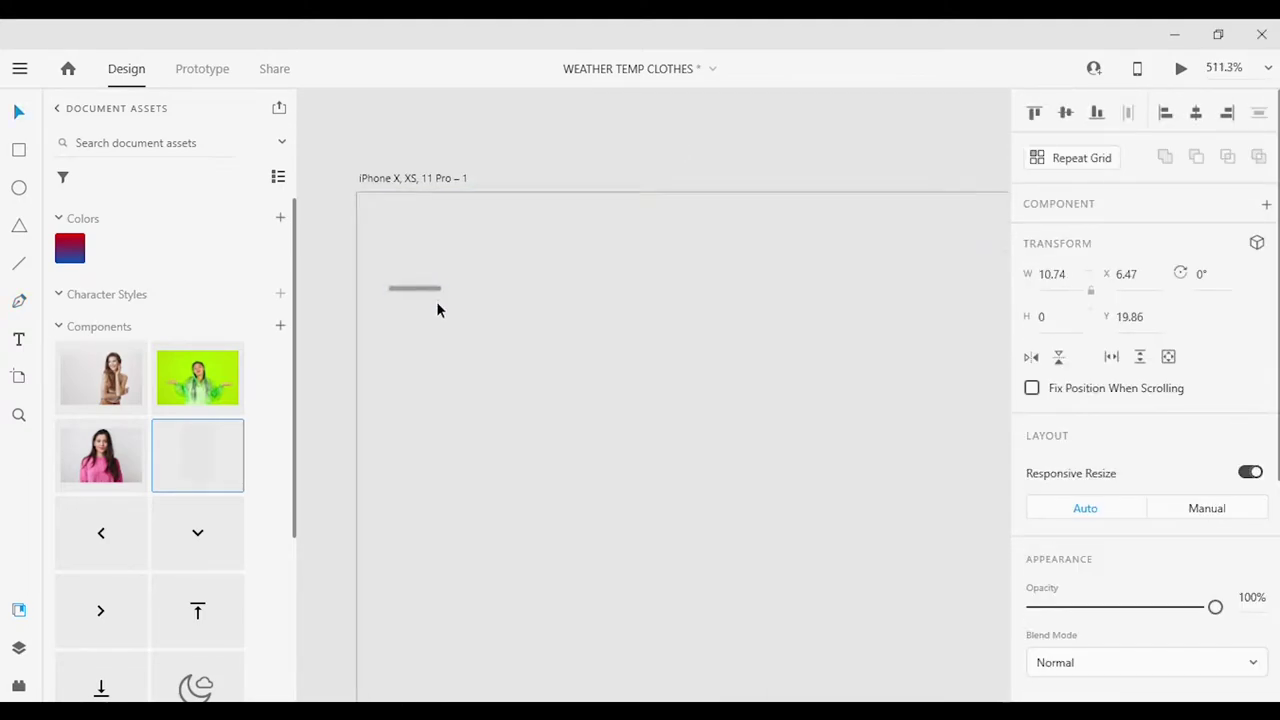
scroll(1095, 614, down, 3)
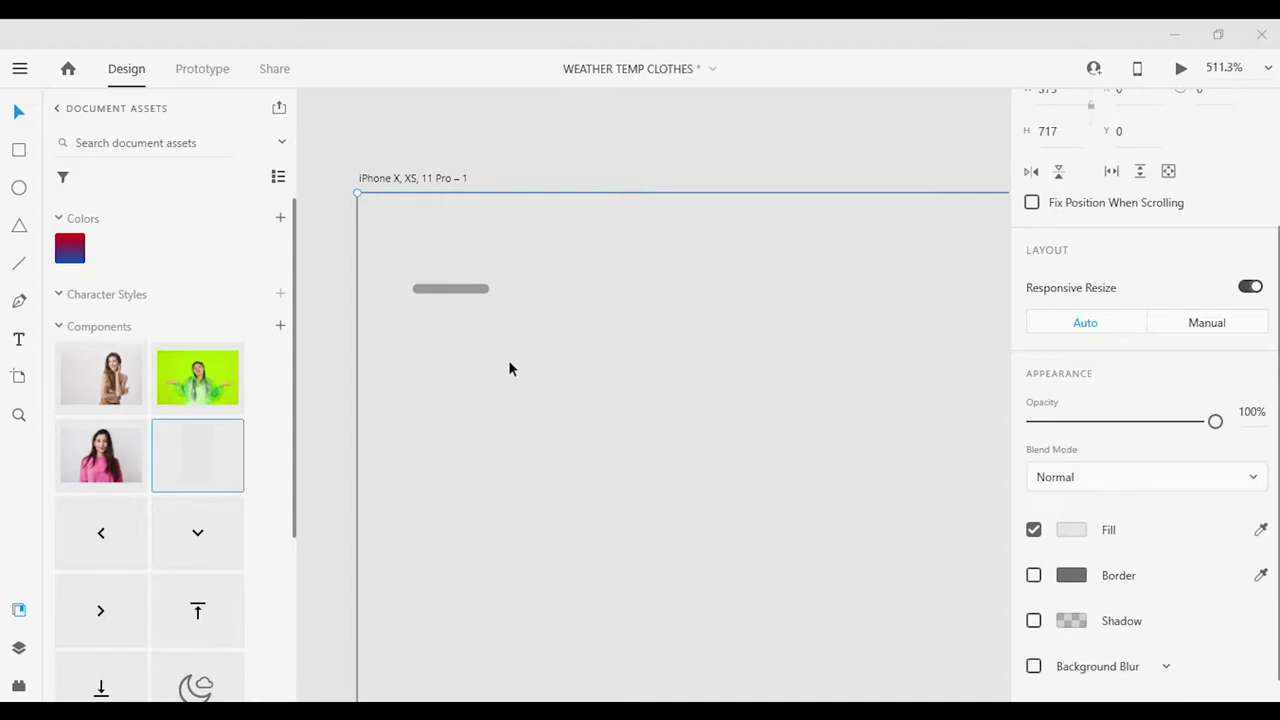
Lengthen the line to about 24 px and reposition it at about Y 36.86 near the upper-left corner.
key(ctrl+0)
click(556, 171)
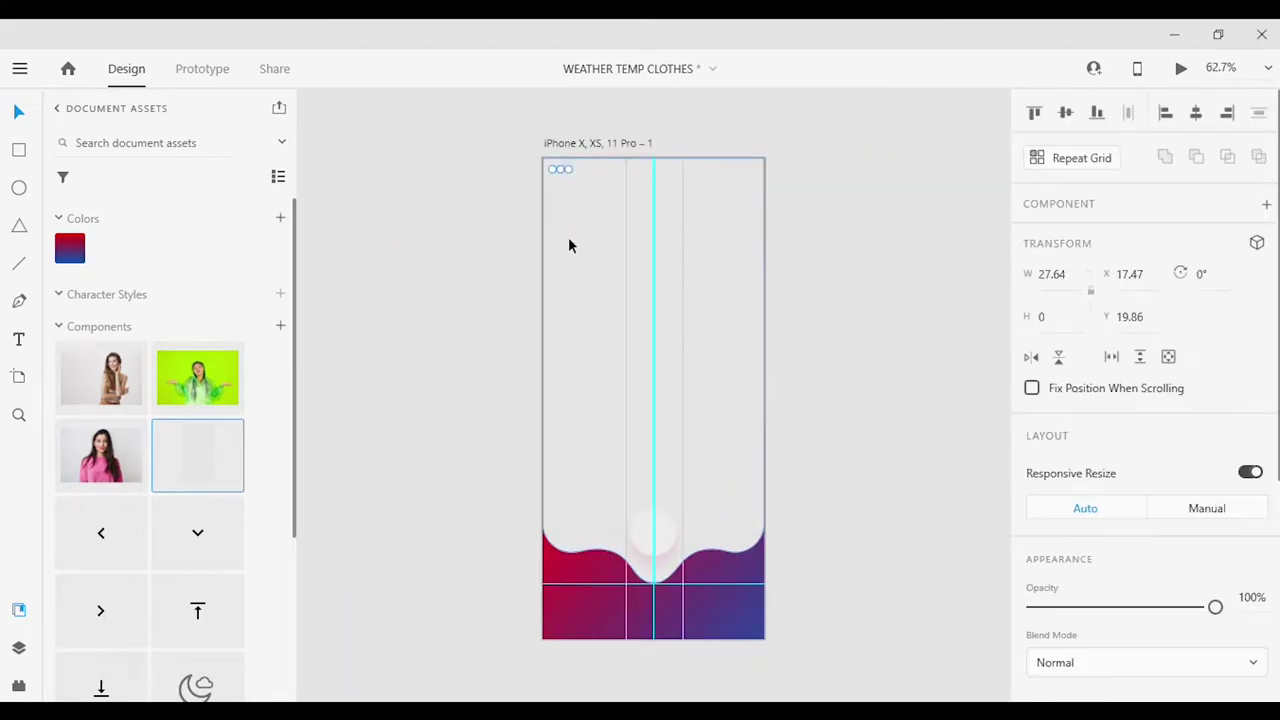
scroll(571, 223, up, 5)
scroll(1071, 623, down, 3)
Recolour the line's 3 px border to a neutral grey, trying #AAA7A7 and #4B4B4B.
click(723, 511)
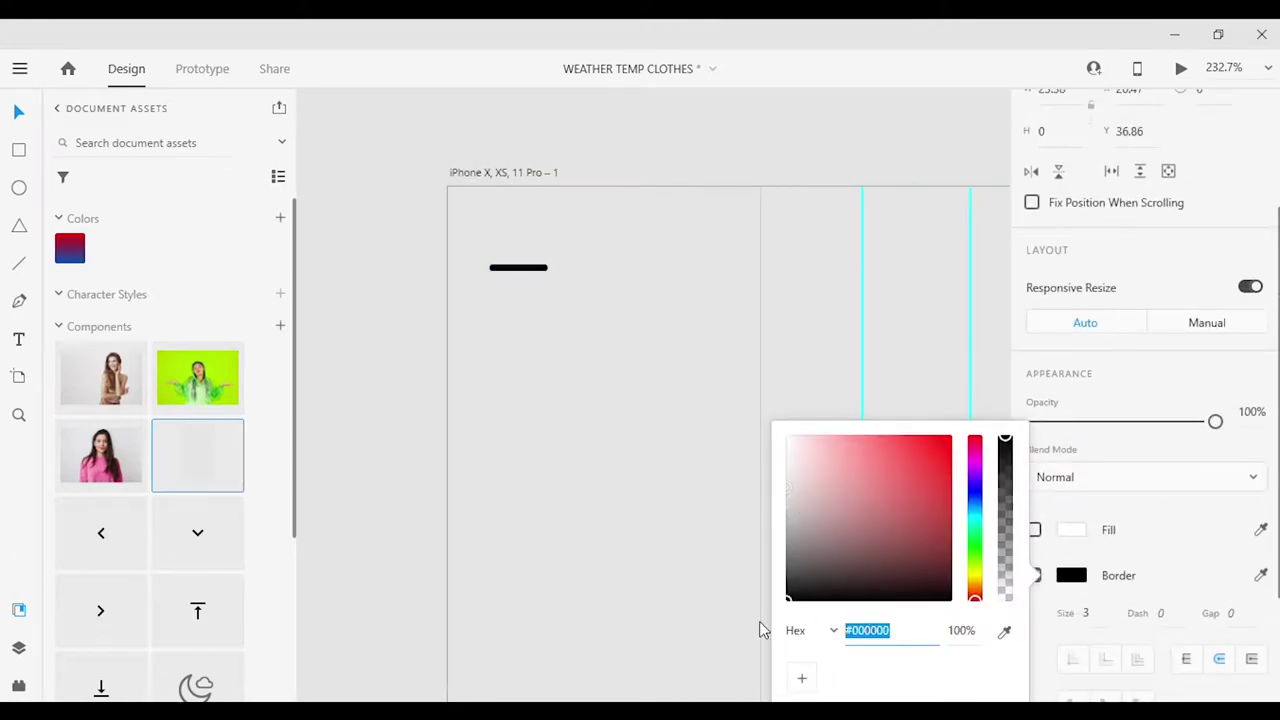
click(786, 491)
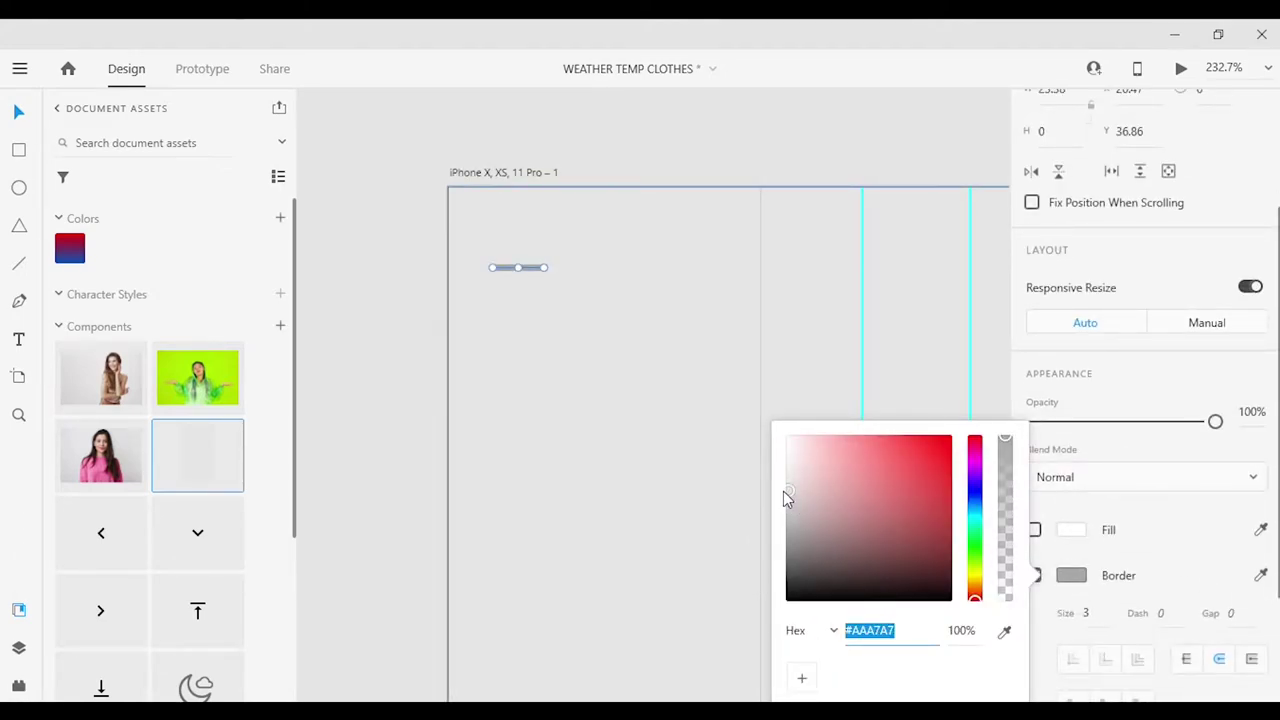
scroll(189, 571, down, 3)
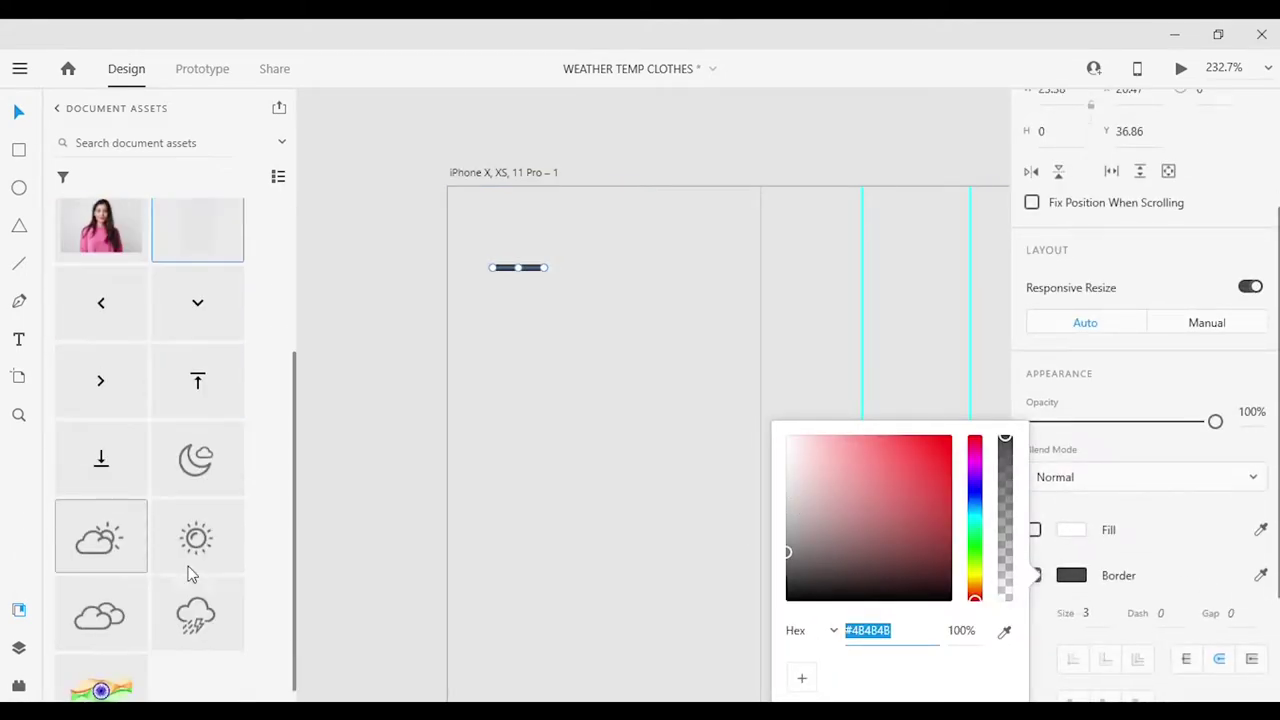
click(97, 610)
Duplicate the line into three stacked menu lines, making the middle one longer than the others.
scroll(523, 251, up, 3)
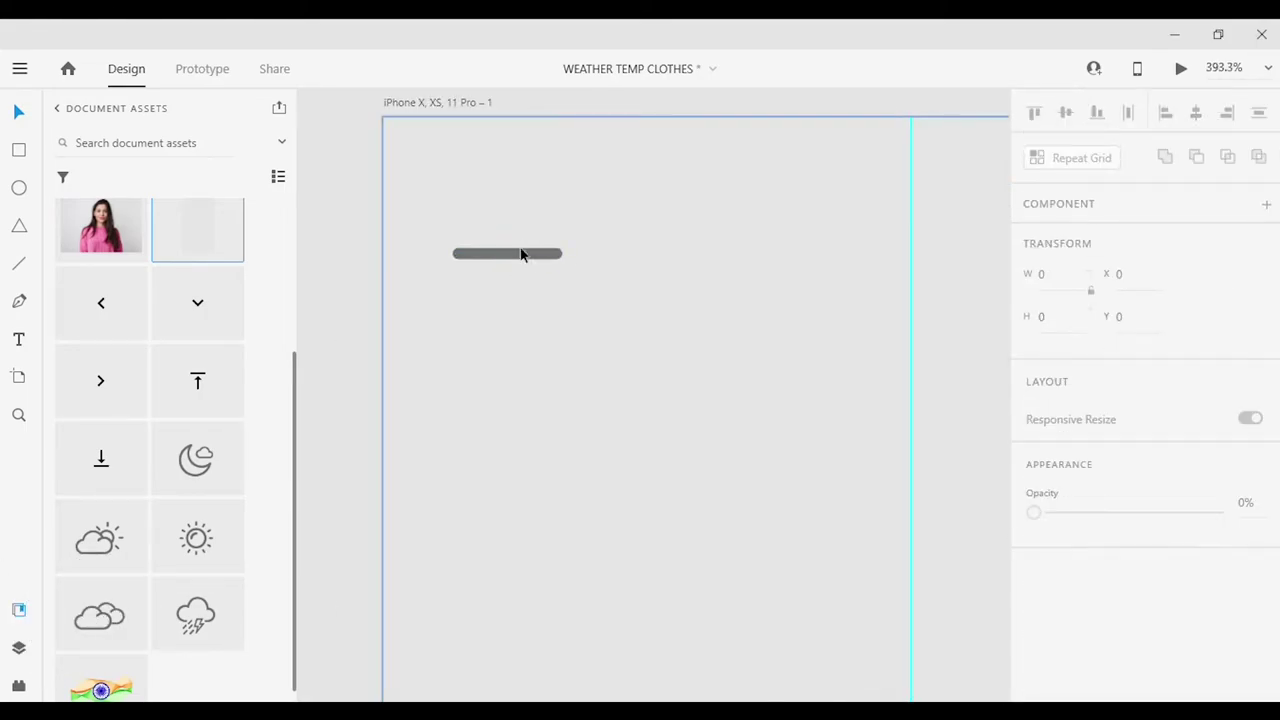
drag(581, 286, 615, 415)
click(551, 431)
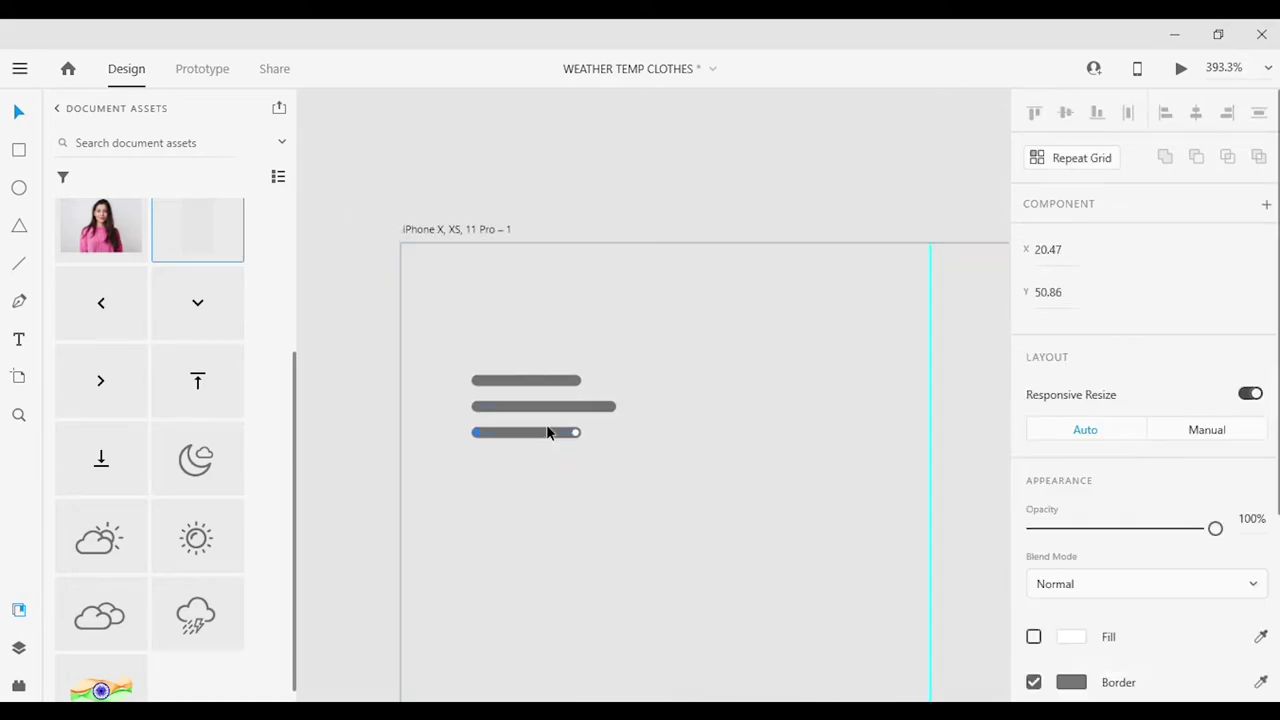
Reduce the border size of the three menu lines to 2.5.
scroll(1089, 440, down, 3)
click(535, 384)
key(2)
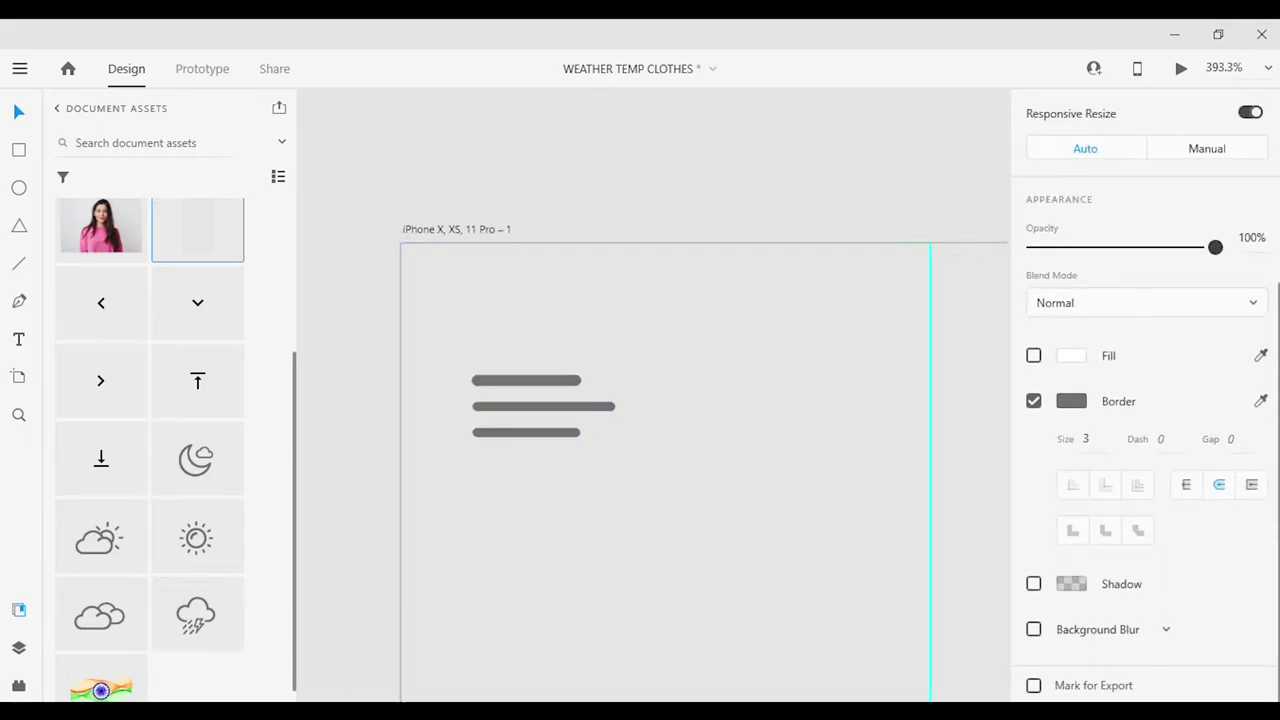
click(560, 407)
click(671, 507)
click(543, 378)
click(540, 418)
click(550, 424)
click(588, 480)
click(543, 428)
Give the three menu lines a lighter grey border such as #A8A8A8, also trying 52% opacity.
key(ctrl+a)
scroll(1154, 486, down, 5)
drag(1215, 328, 1134, 330)
click(569, 397)
click(1071, 482)
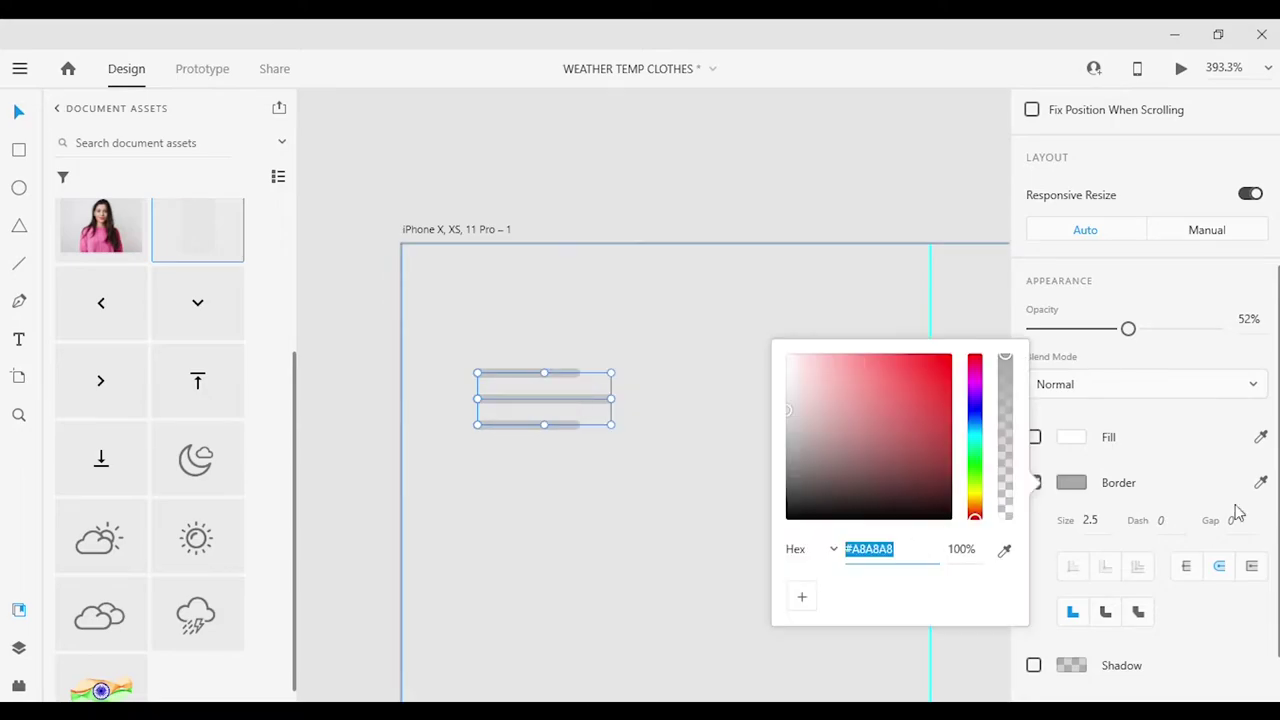
key(ctrl+z)
click(1071, 482)
click(690, 220)
Place the two-cloud component, 137 by 116 px, on the artboard at X 261, Y 212.
scroll(608, 386, down, 5)
click(608, 449)
scroll(660, 457, up, 5)
scroll(670, 428, down, 1)
click(670, 428)
scroll(597, 429, up, 2)
scroll(733, 497, down, 5)
click(733, 497)
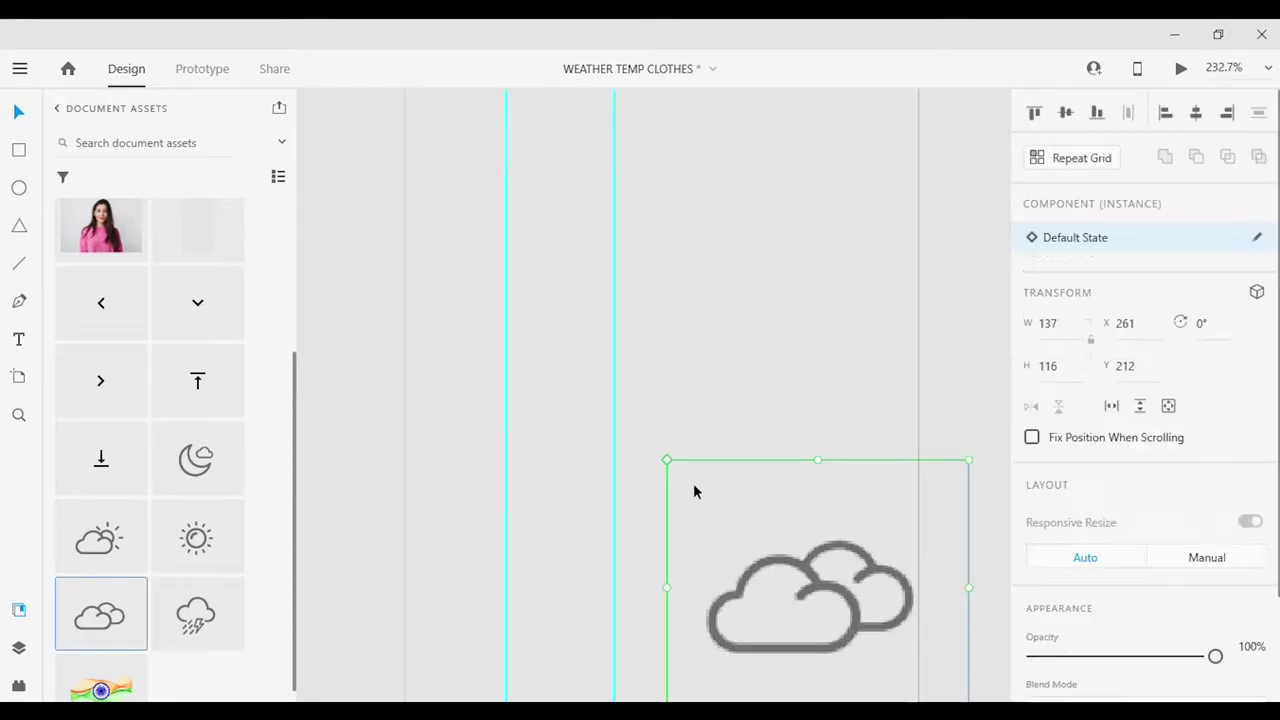
Group the cloud icon and detach it from its component.
scroll(694, 491, down, 4)
click(19, 647)
key(ctrl+g)
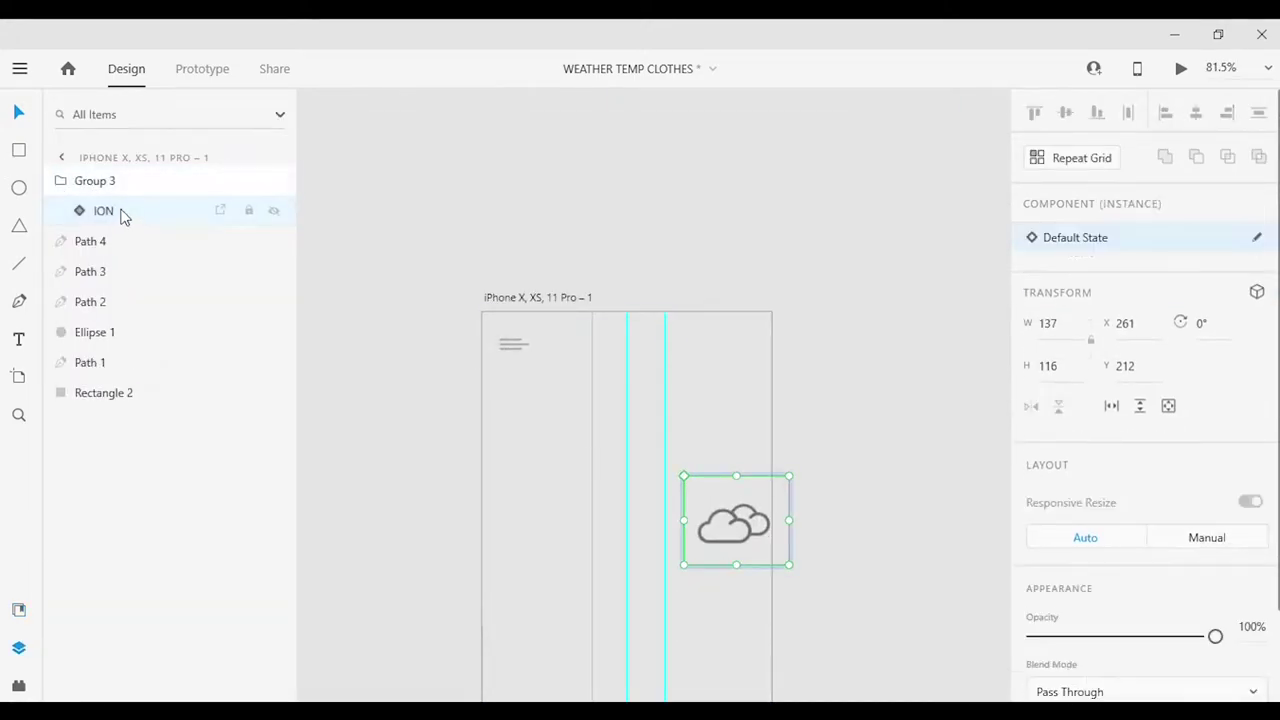
click(94, 212)
scroll(882, 576, down, 2)
Move the cloud icon toward the artboard's upper-right corner and scale it down.
drag(789, 540, 623, 306)
scroll(623, 306, up, 5)
drag(786, 391, 760, 271)
drag(925, 167, 814, 243)
click(506, 205)
click(760, 290)
drag(814, 329, 800, 317)
Fit the cloud icon to 41 by 36 px at X 320, Y 24, level with the menu lines.
scroll(669, 354, down, 3)
drag(669, 354, 800, 356)
click(754, 529)
scroll(798, 352, up, 4)
click(798, 352)
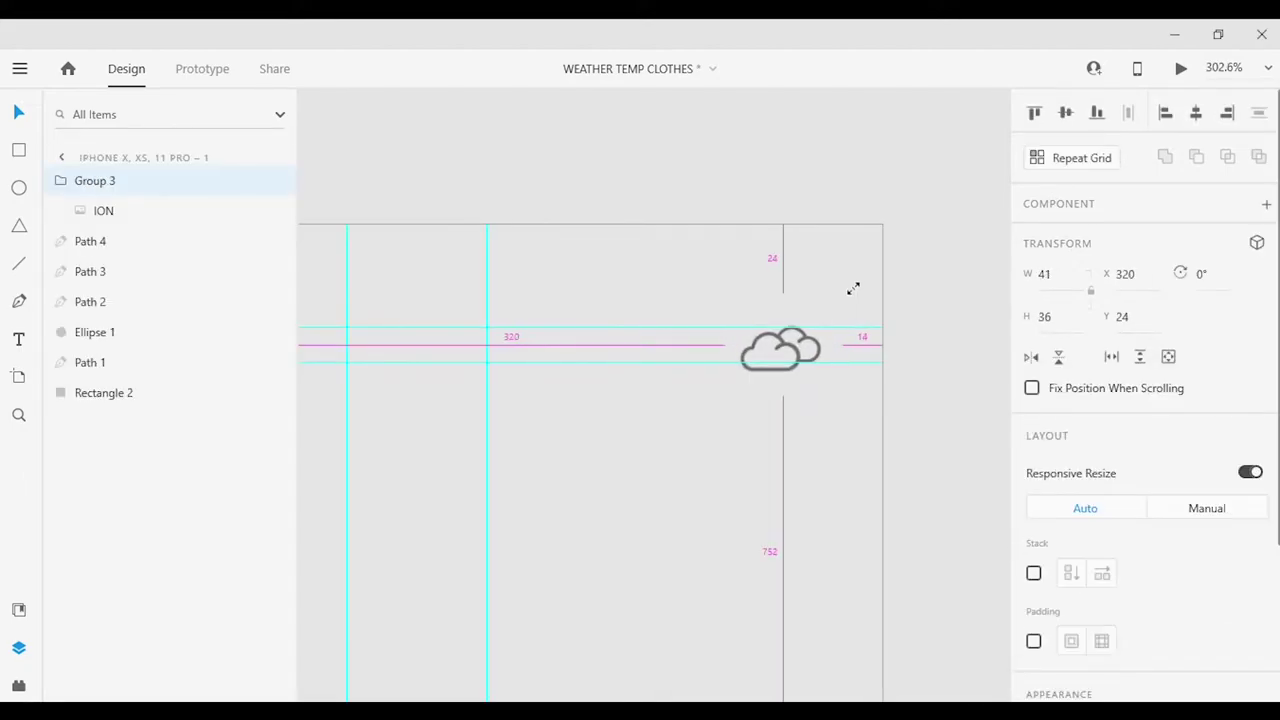
Enlarge the cloud icon slightly and keep it in the artboard's upper-right corner.
drag(831, 306, 877, 277)
click(840, 523)
click(828, 373)
click(880, 500)
scroll(880, 500, down, 3)
scroll(749, 306, up, 2)
click(893, 383)
Group the three menu lines into one icon.
drag(330, 340, 366, 360)
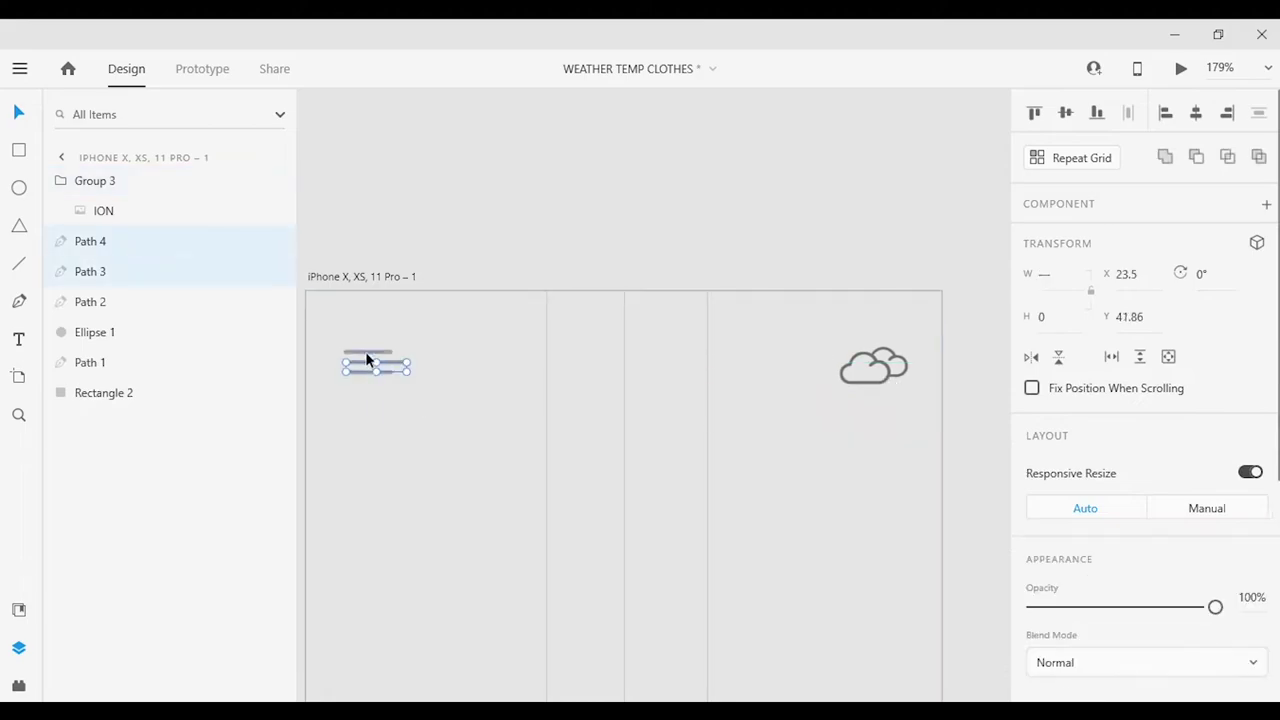
key(ctrl+g)
shift+click(880, 377)
key(Escape)
Combine the menu icon and the cloud icon into a single header group.
click(394, 363)
shift+click(846, 374)
key(Escape)
key(ctrl+shift+y)
scroll(594, 463, down, 3)
scroll(751, 342, up, 2)
key(ctrl+a)
click(657, 557)
Draw a 341 by 50 px rectangle at X 17, Y 89 below the header icons and fully round its corners.
scroll(657, 557, down, 5)
scroll(583, 423, up, 5)
scroll(509, 369, down, 4)
key(r)
drag(468, 348, 795, 410)
mouse_move(650, 387)
mouse_down()
mouse_move(658, 401)
mouse_move(640, 400)
mouse_up()
Remove the border from the rounded white rectangle.
scroll(1037, 634, down, 3)
click(1033, 629)
scroll(1033, 629, down, 1)
scroll(1032, 540, up, 1)
click(938, 497)
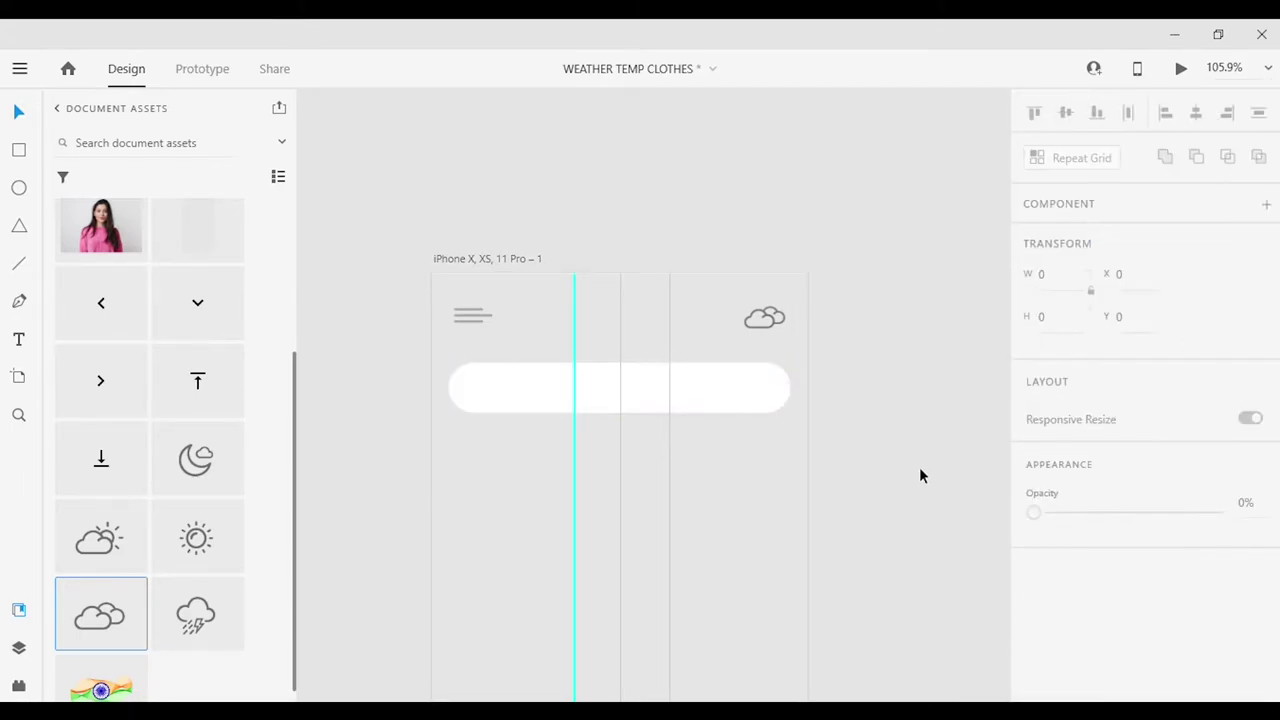
Fill the rounded rectangle with the background's light grey and add a white shadow with 16% opacity, X 0, Y 0 and blur 3.
key(ctrl+z)
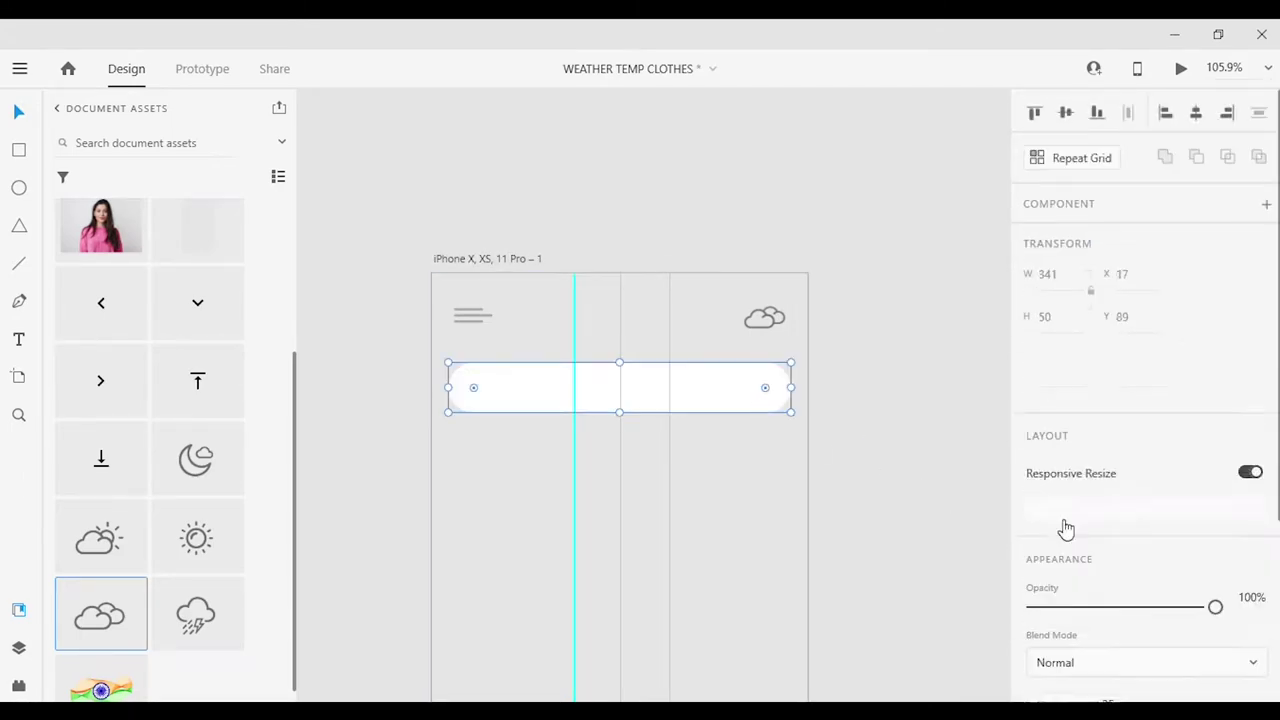
scroll(1031, 603, down, 3)
click(1033, 583)
click(1071, 538)
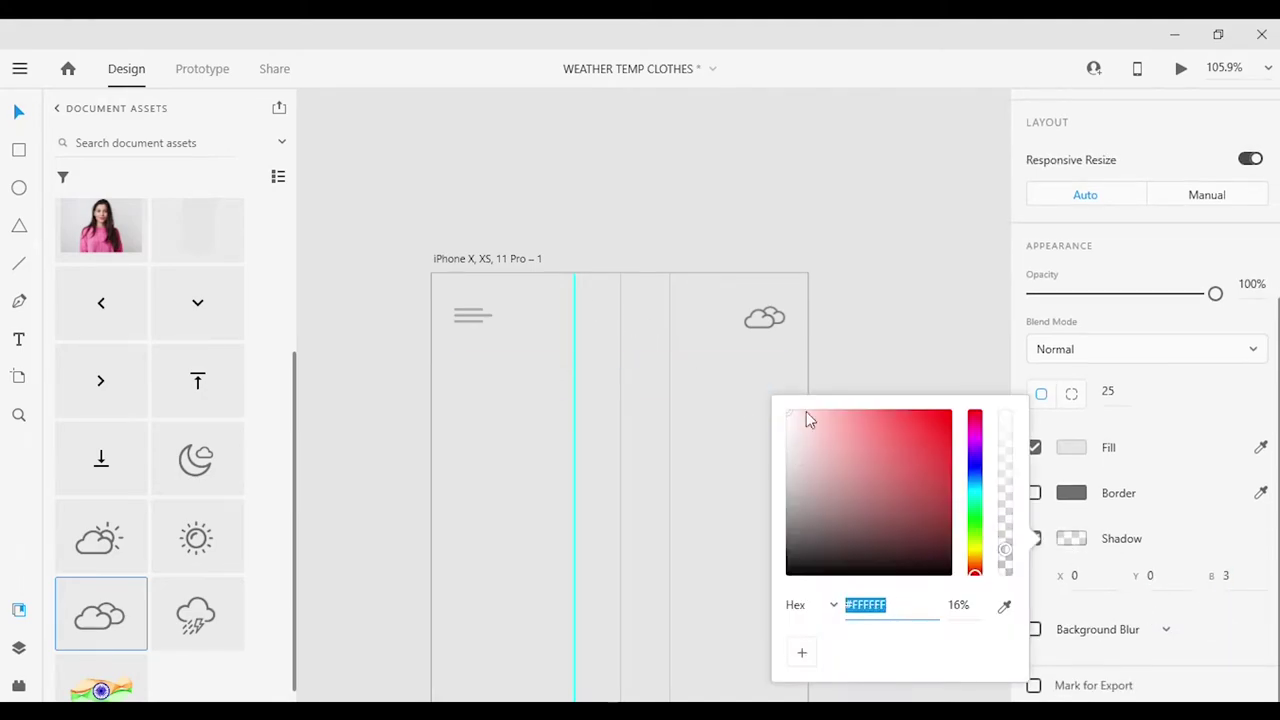
Undo the white shadow colour and set the rounded rectangle's shadow to grey #AEAEAE at 90% opacity.
key(ctrl+z)
key(ctrl+z)
key(ctrl+z)
key(ctrl+z)
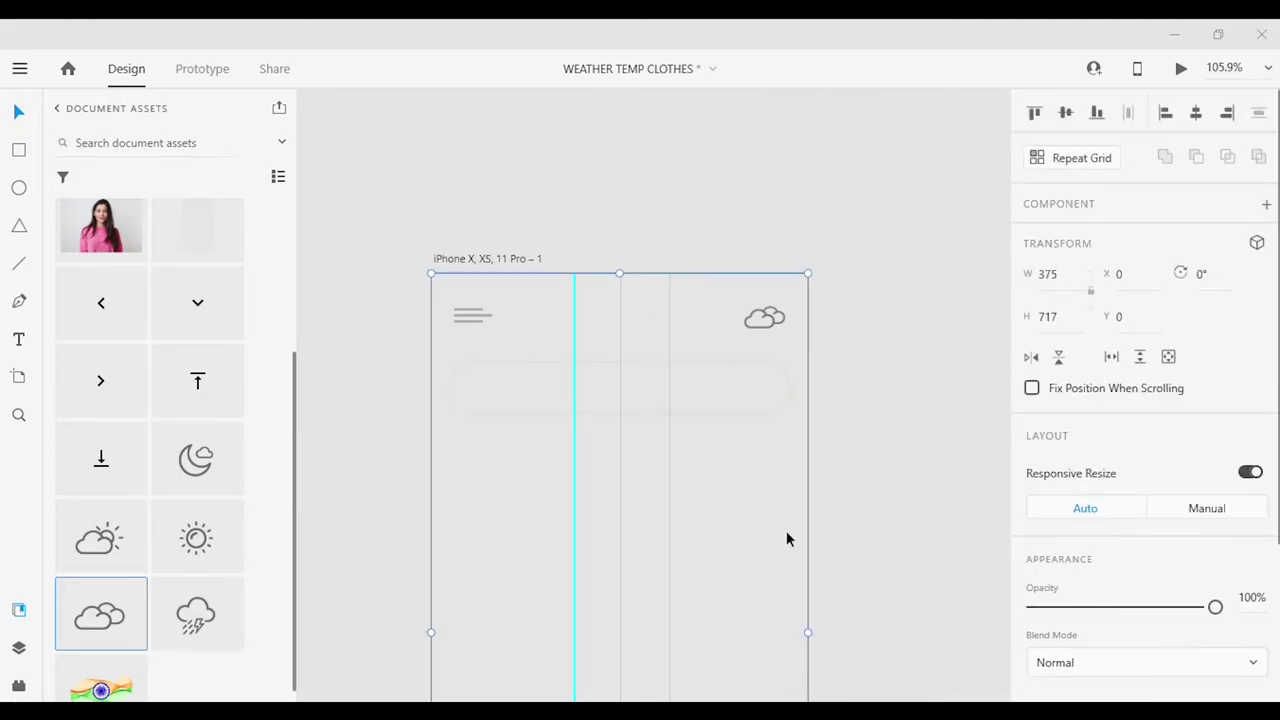
click(780, 437)
click(1071, 573)
click(788, 487)
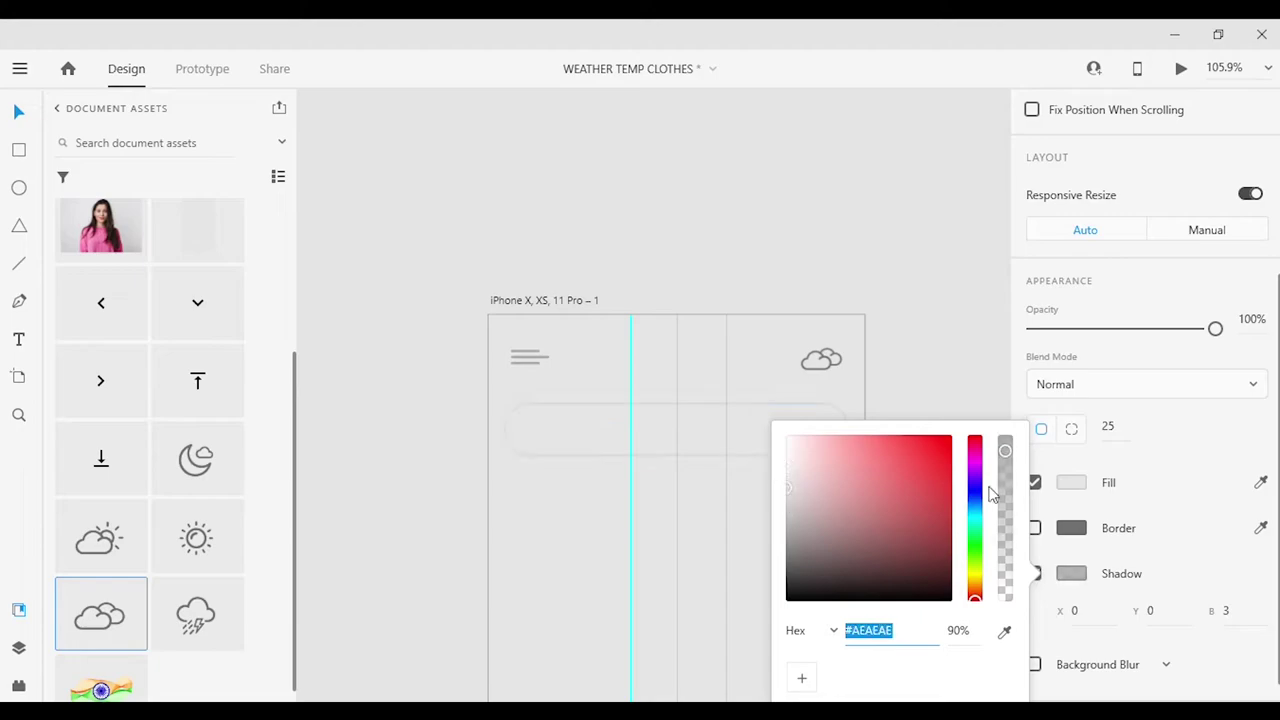
click(797, 580)
Draw a 43 px circle at X 24, Y 93 inside the left end of the rounded rectangle.
scroll(541, 482, up, 3)
key(e)
mouse_move(553, 349)
mouse_down()
mouse_move(626, 422)
mouse_move(558, 408)
mouse_up()
key(v)
key(ctrl+z)
Fill the small circle with the background's light grey and give it a soft shadow.
scroll(542, 495, down, 3)
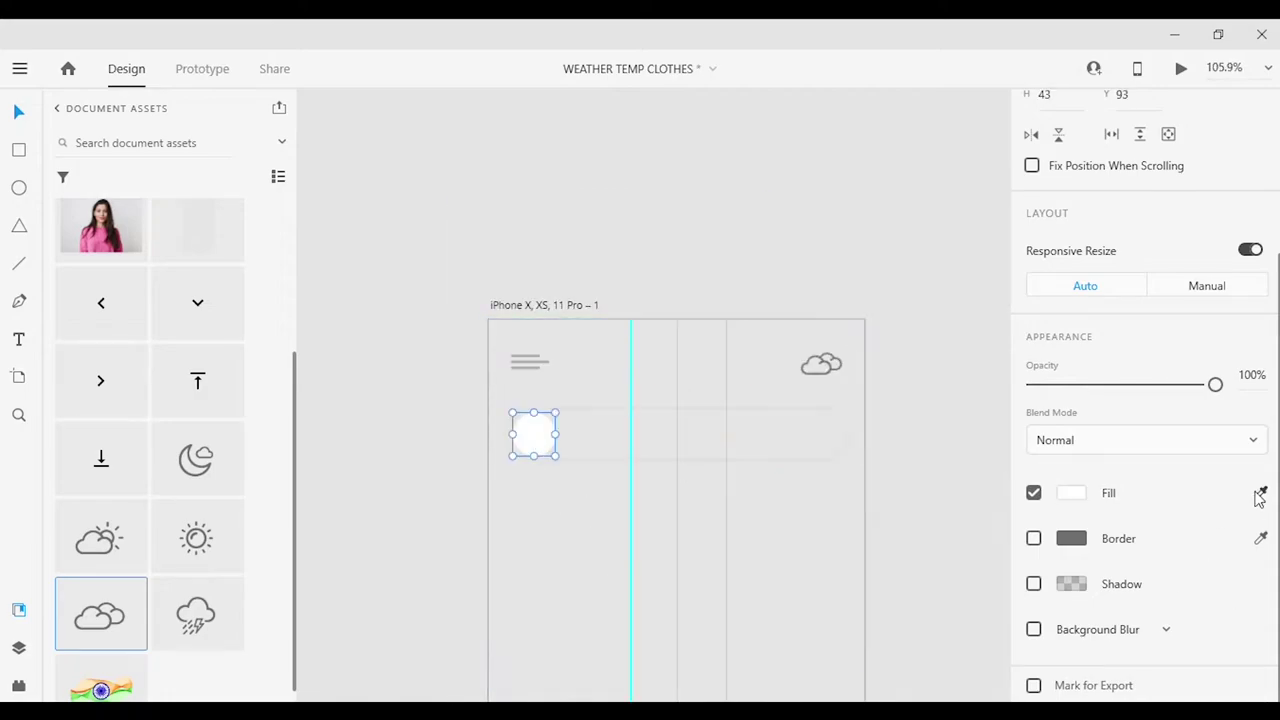
click(1120, 584)
click(1145, 622)
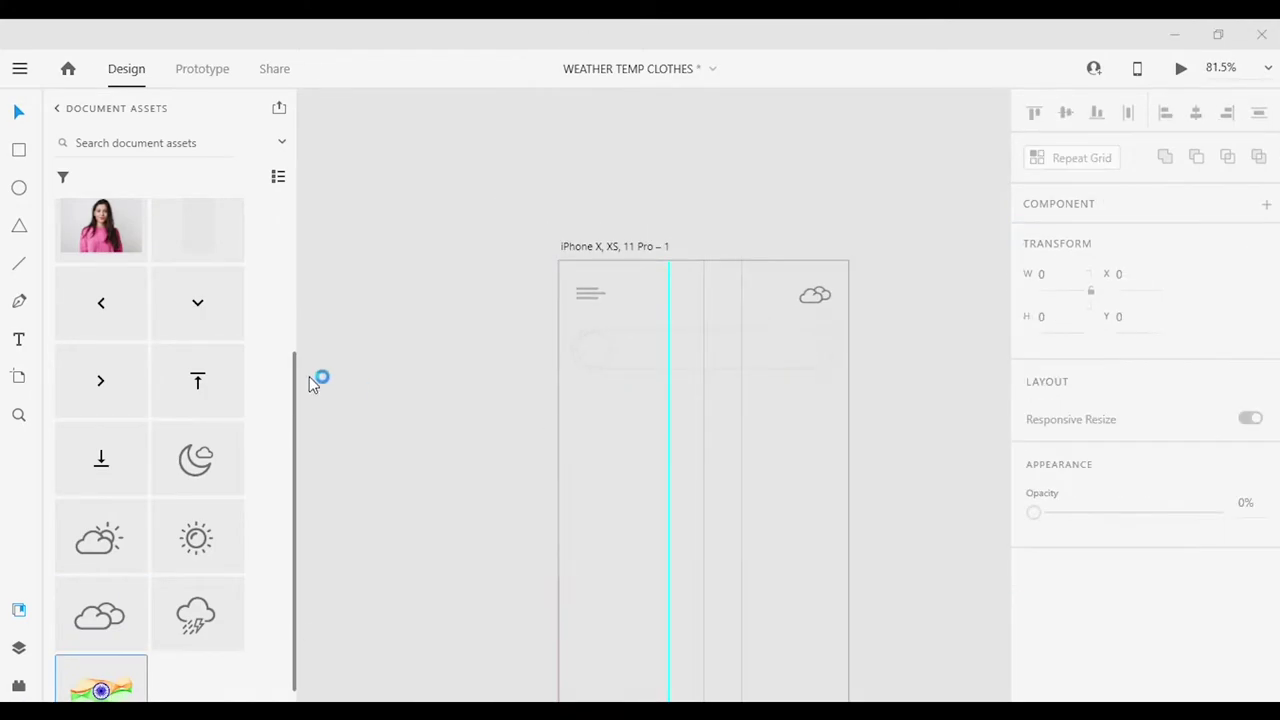
Place the Indian flag image over the small circle and resize it to 58 by 23 px at X 17, Y 103.
drag(724, 650, 606, 374)
scroll(650, 420, up, 8)
scroll(1050, 625, down, 5)
click(1226, 575)
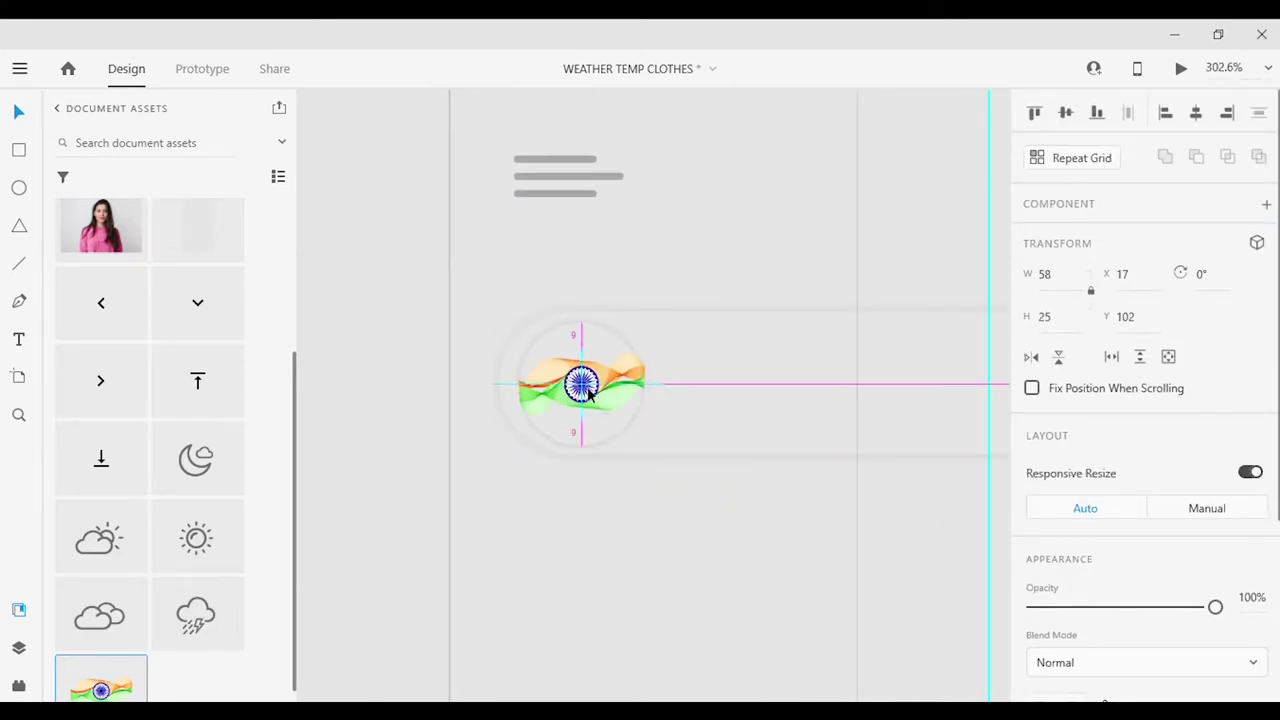
drag(678, 319, 640, 370)
Try to mask the flag image with the small circle.
scroll(640, 370, up, 5)
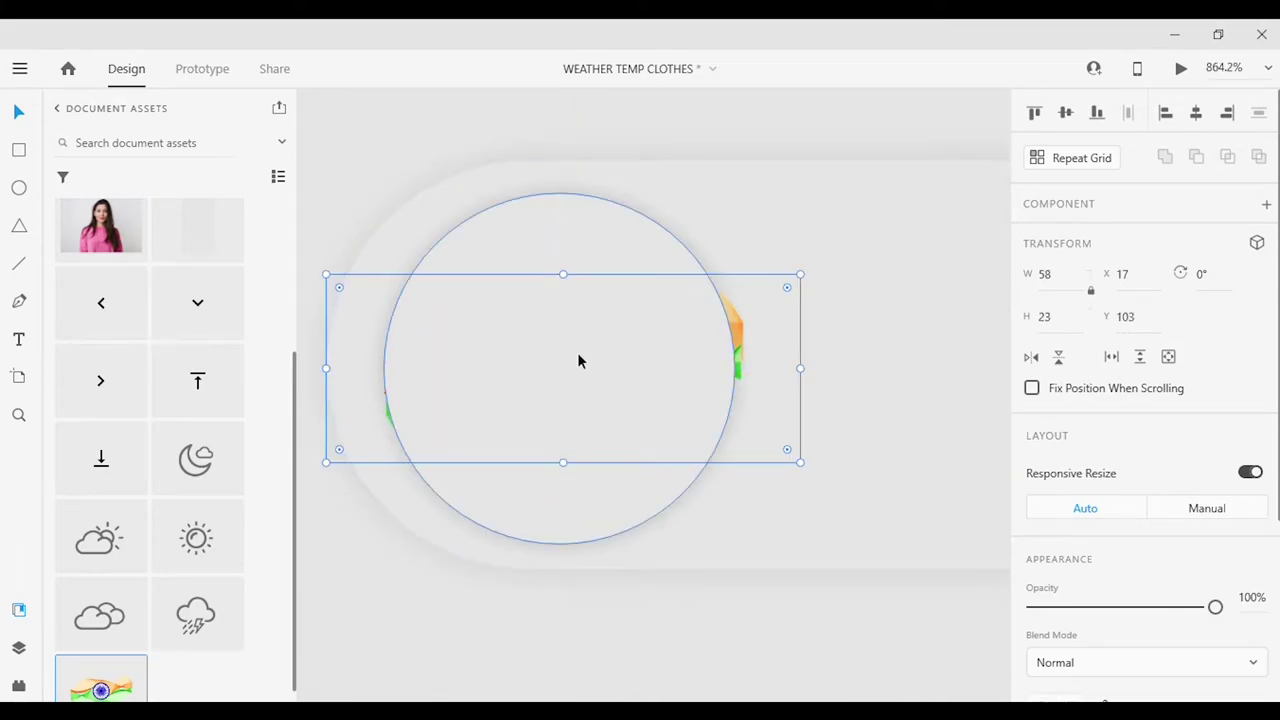
click(571, 229)
scroll(1134, 571, down, 2)
click(1034, 629)
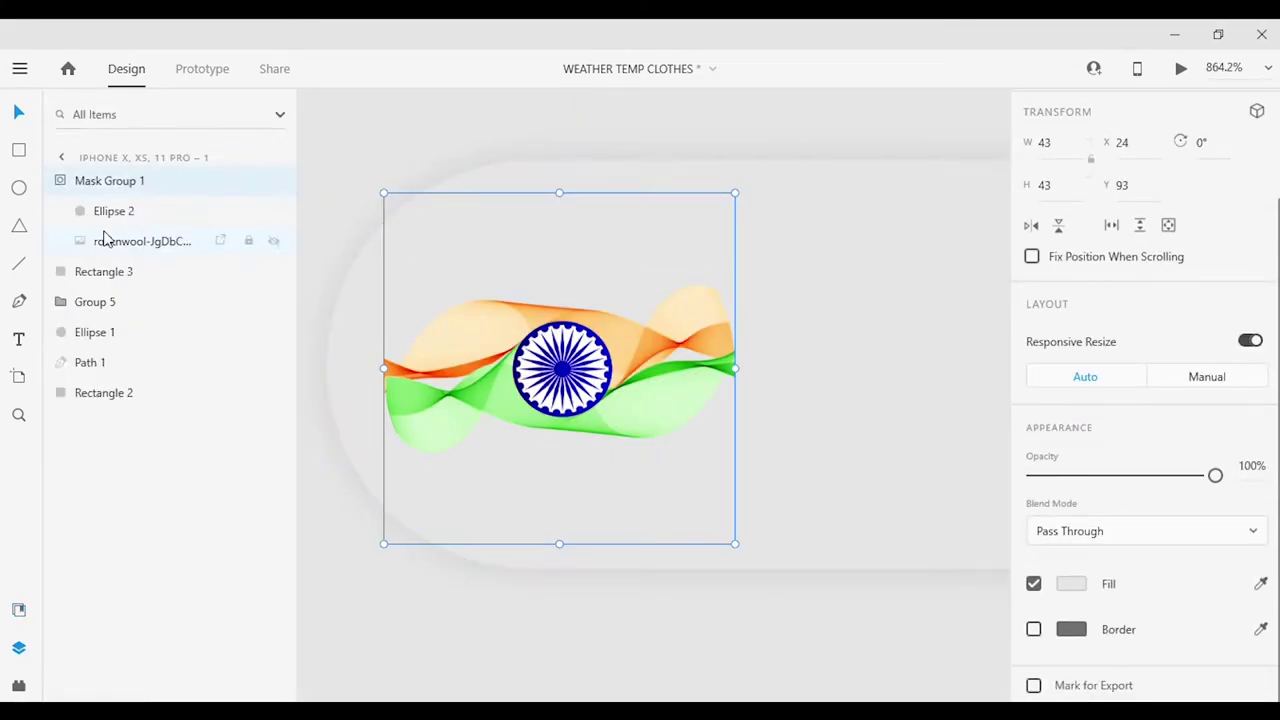
Try a grey border of size 1 on the circle inside the mask group.
key(ctrl+0)
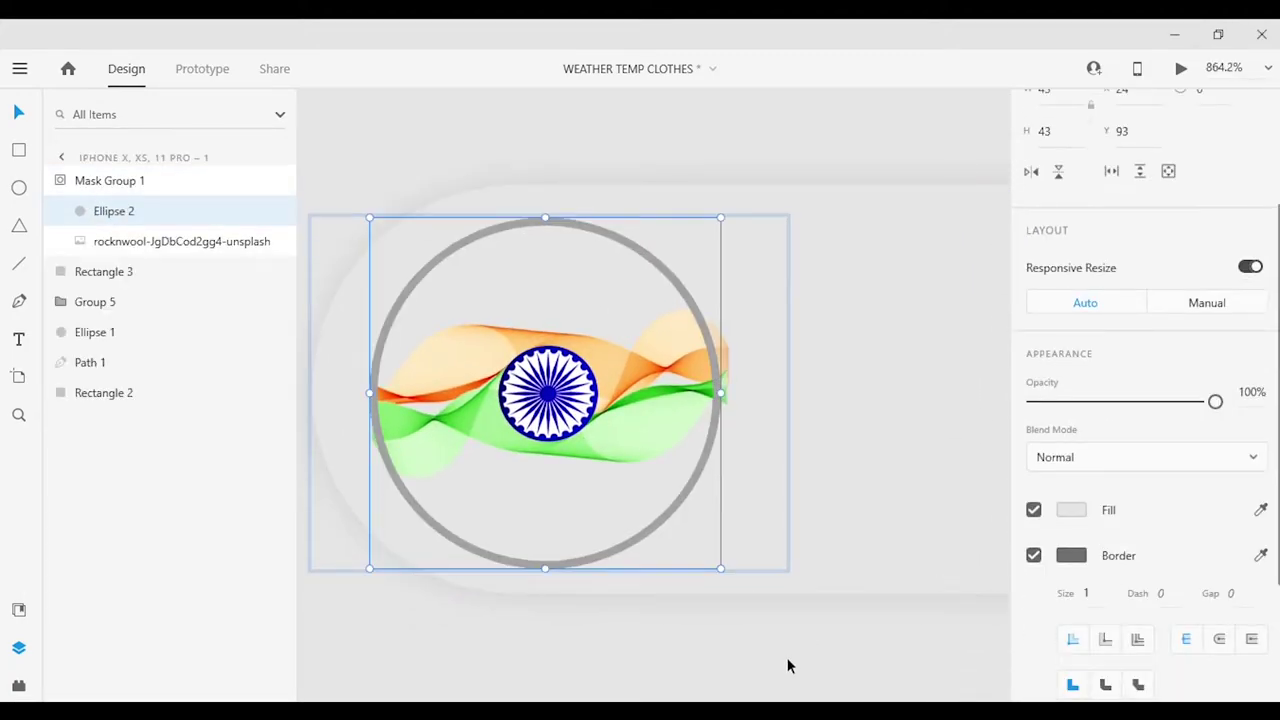
click(757, 374)
click(571, 257)
click(178, 176)
click(60, 180)
click(114, 209)
click(1071, 491)
Undo the circular mask and keep the flag image above the small circle.
click(880, 157)
scroll(595, 250, down, 3)
click(611, 323)
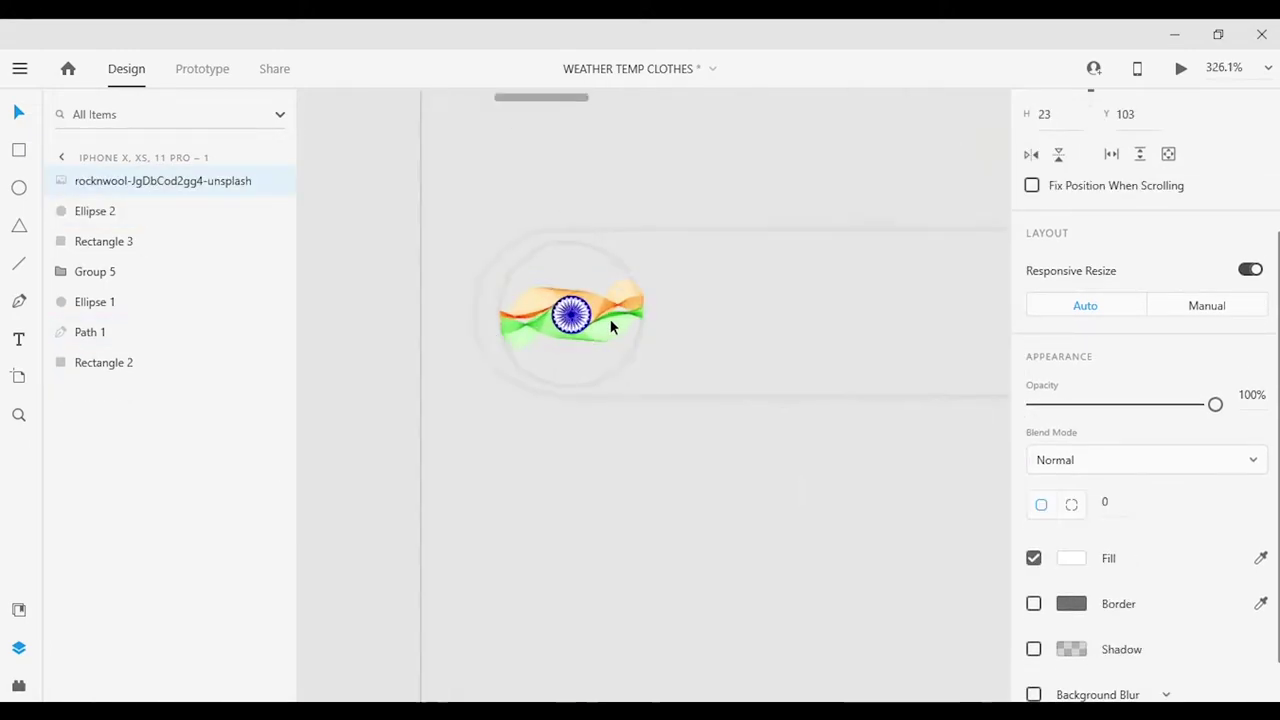
scroll(611, 323, up, 2)
click(745, 534)
Add the text "India" in the middle of the rounded rectangle.
key(ctrl+0)
click(880, 534)
scroll(614, 192, up, 5)
click(18, 339)
click(753, 329)
text(India)
key(ctrl+a)
Set the "India" text to size 18 with a letter spacing of 200.
scroll(1131, 557, down, 3)
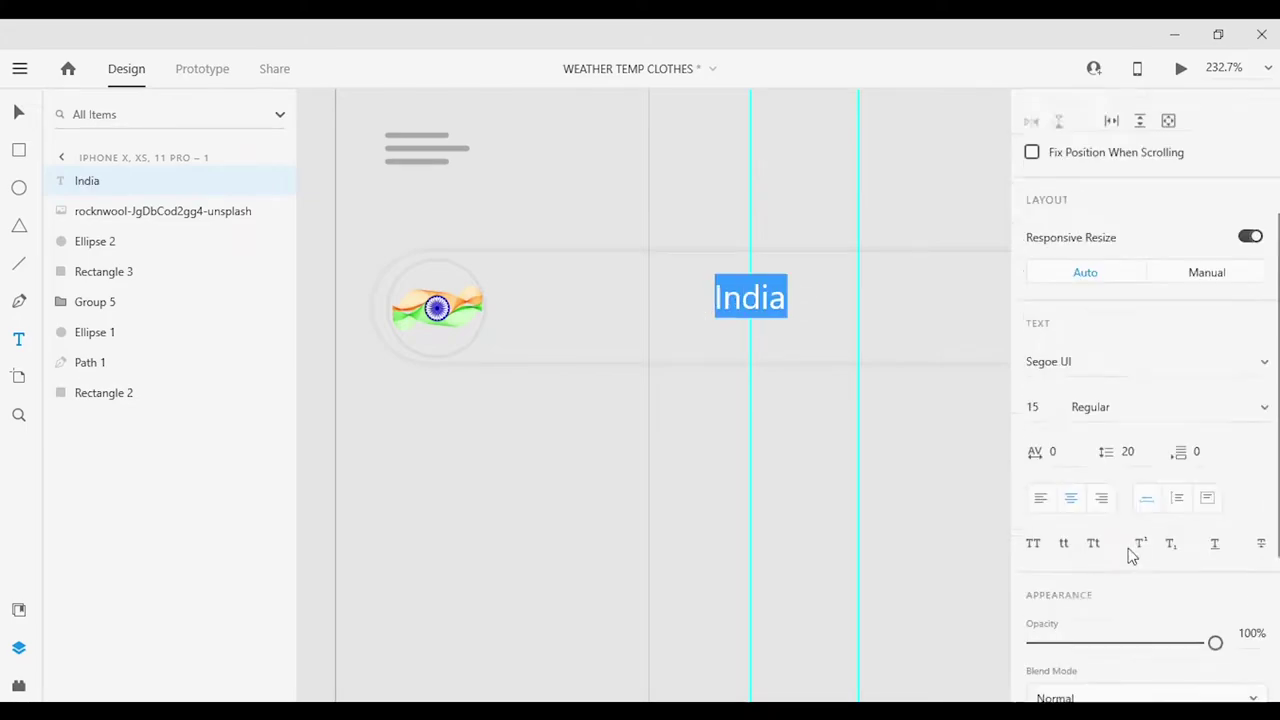
click(1059, 409)
text(475)
key(Return)
text(200)
key(Return)
Lower the opacity of the cloud icon's group to about 72%.
scroll(486, 366, down, 3)
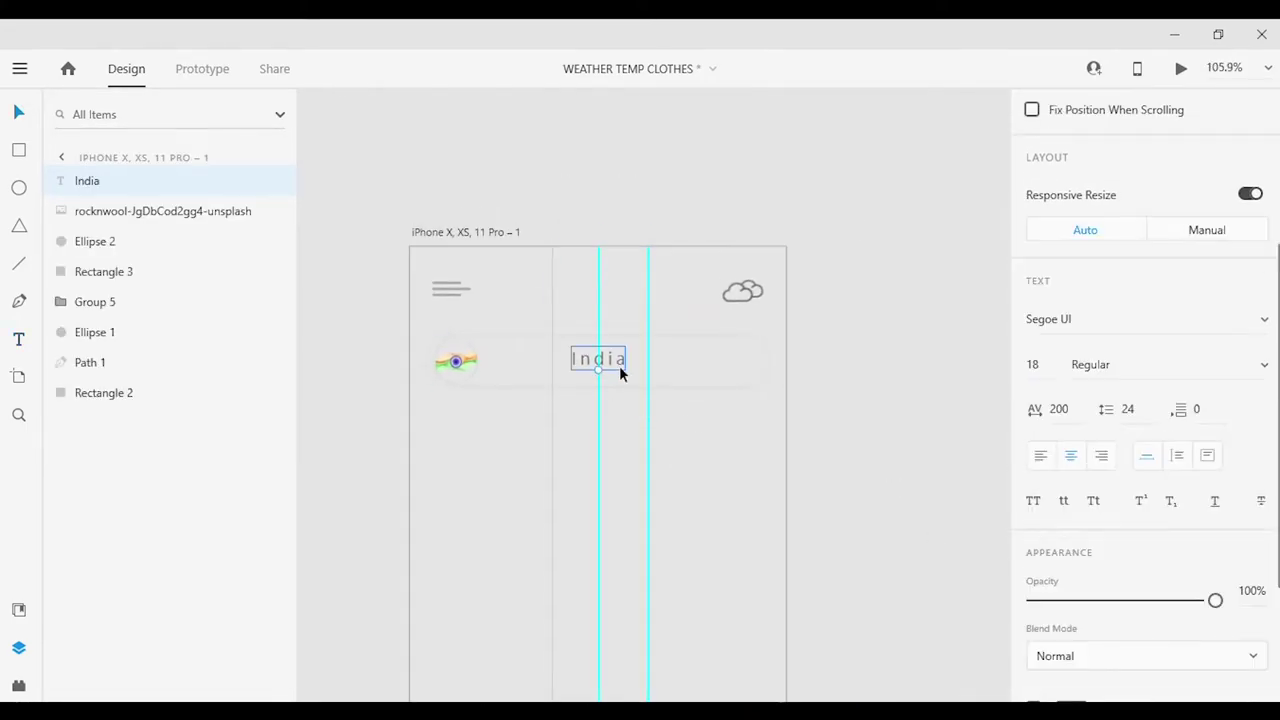
scroll(610, 373, up, 3)
scroll(1150, 550, down, 3)
scroll(783, 409, down, 3)
click(783, 409)
drag(1215, 521, 1165, 521)
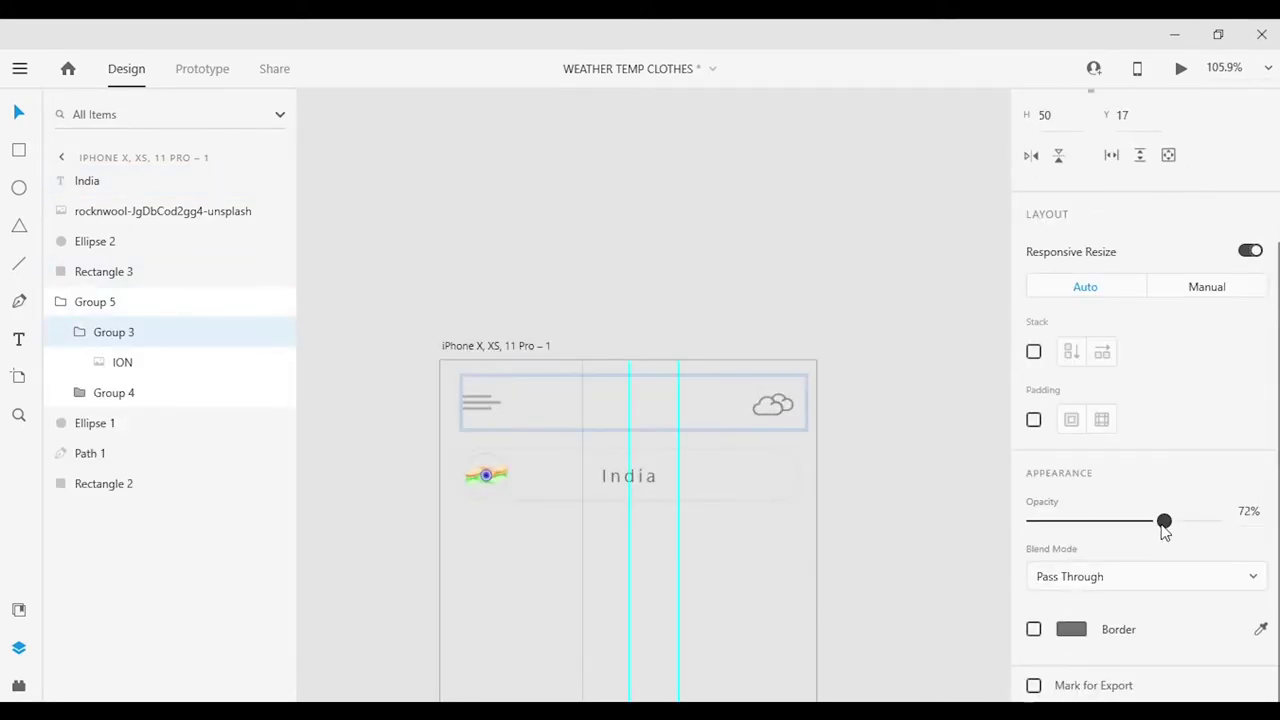
click(772, 633)
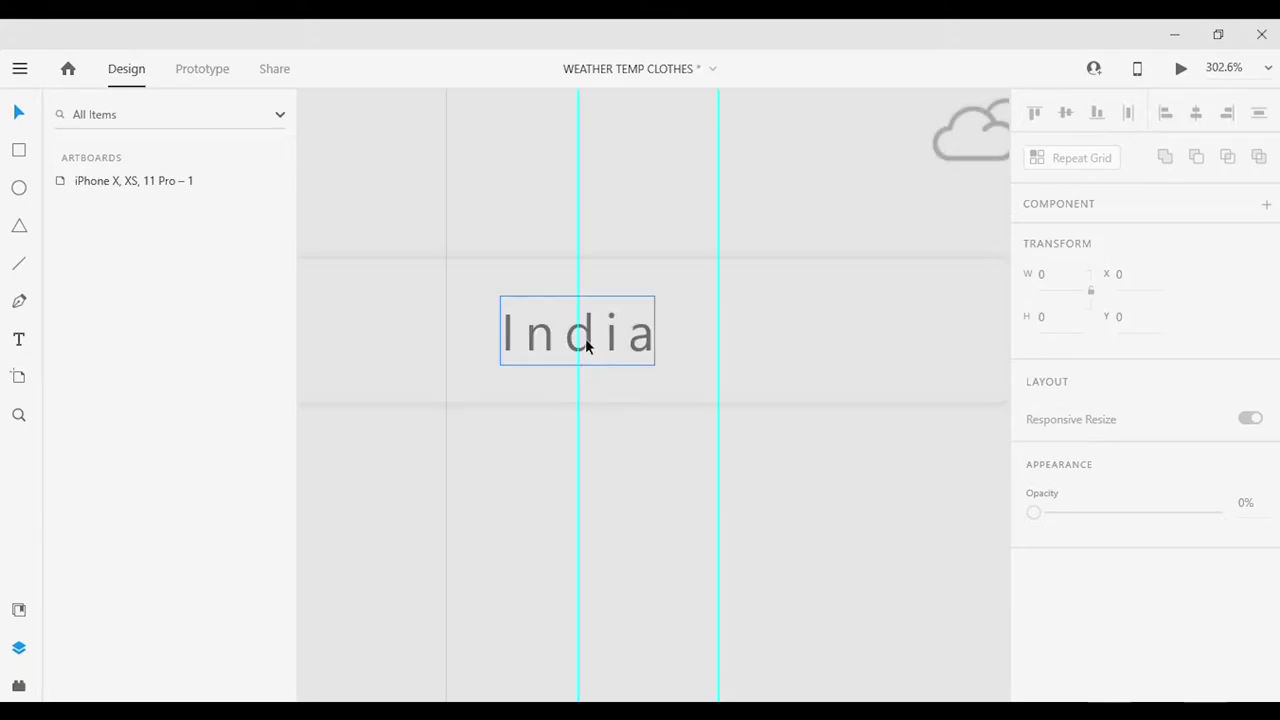
Restyle the "India" text with a lighter grey fill, size 21 and letter spacing of 304.
click(586, 331)
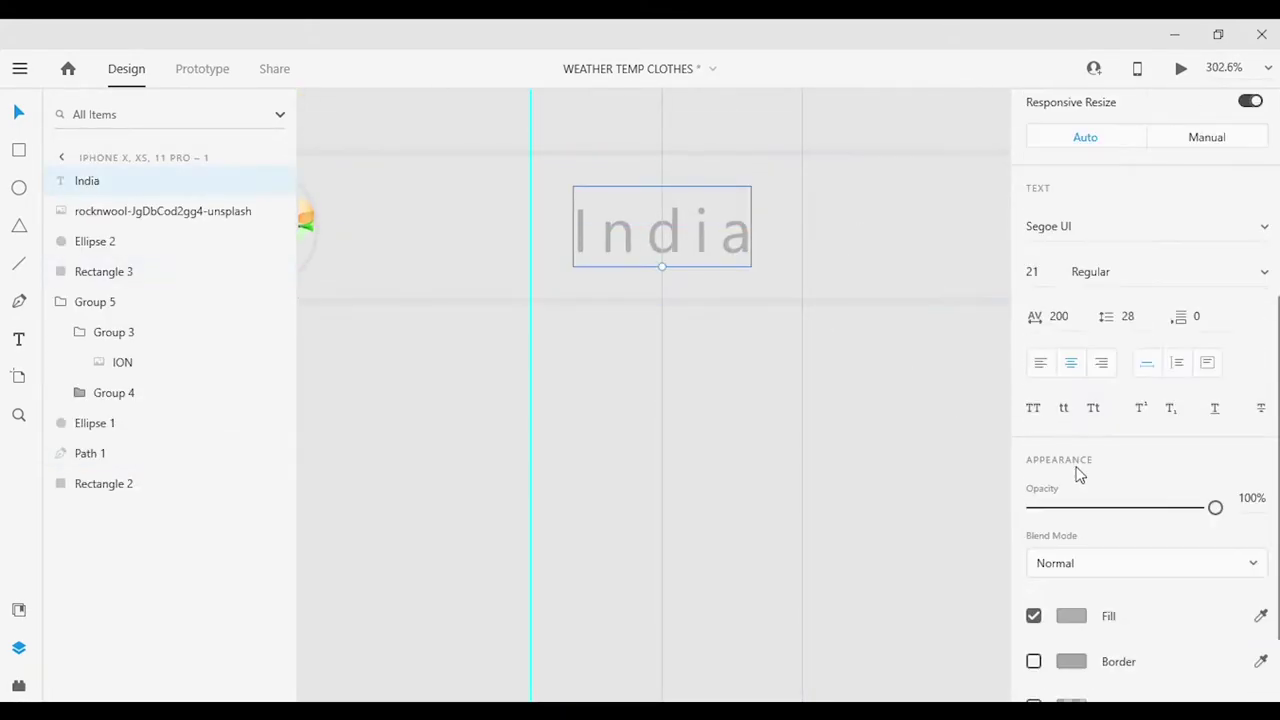
scroll(1079, 474, down, 2)
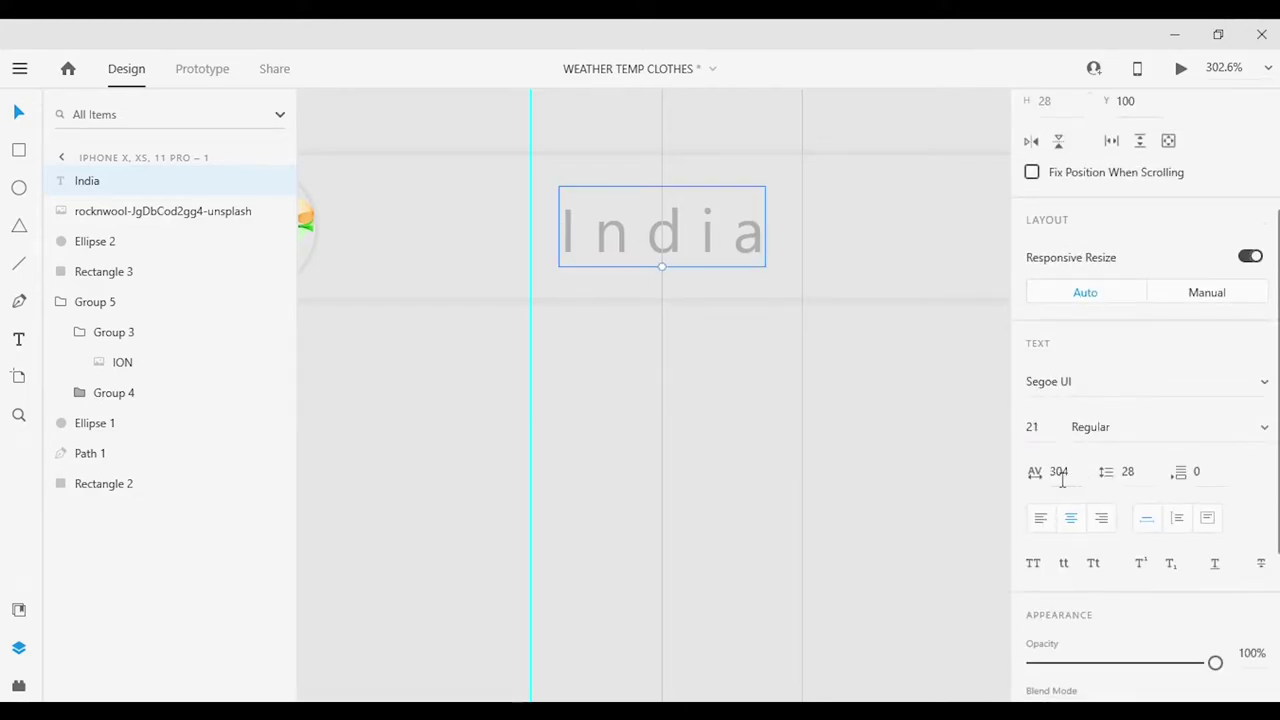
Group the flag image with its circle, and centre the group and the "India" text vertically in the bar.
scroll(646, 428, down, 5)
click(705, 463)
click(909, 433)
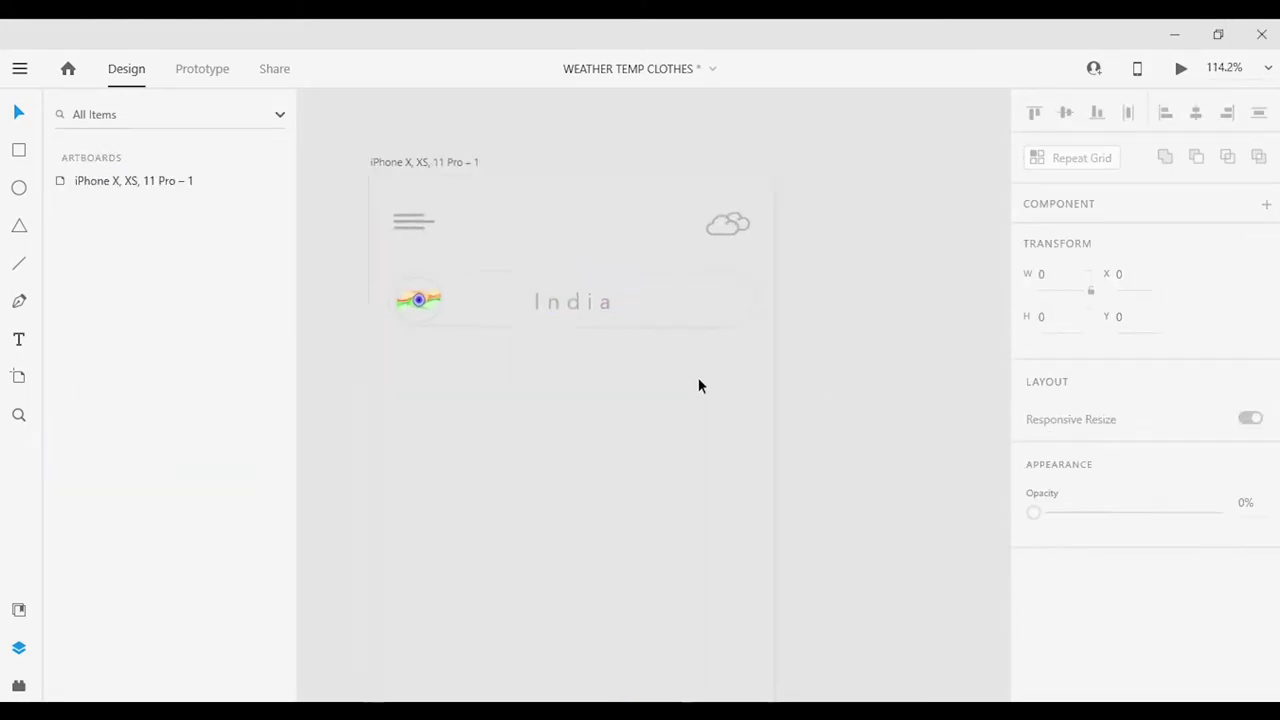
scroll(732, 388, up, 4)
click(732, 375)
click(150, 211)
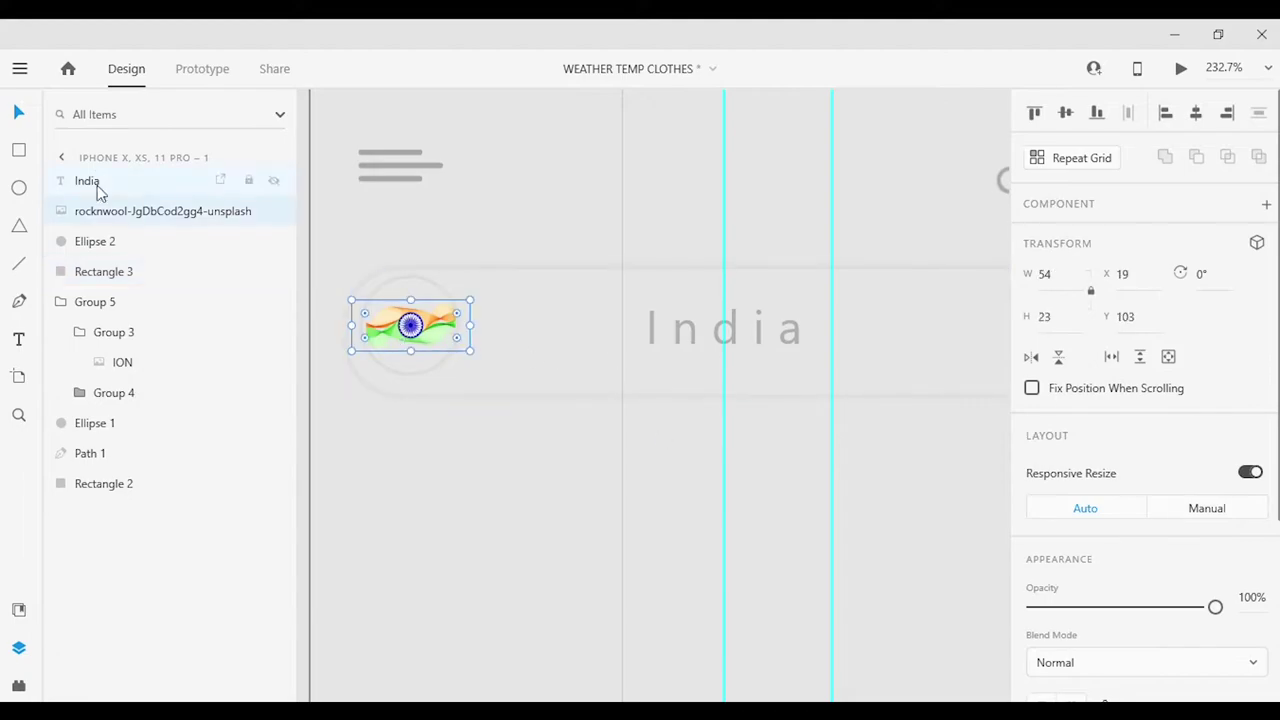
shift+click(118, 245)
key(ctrl+g)
click(736, 335)
click(777, 470)
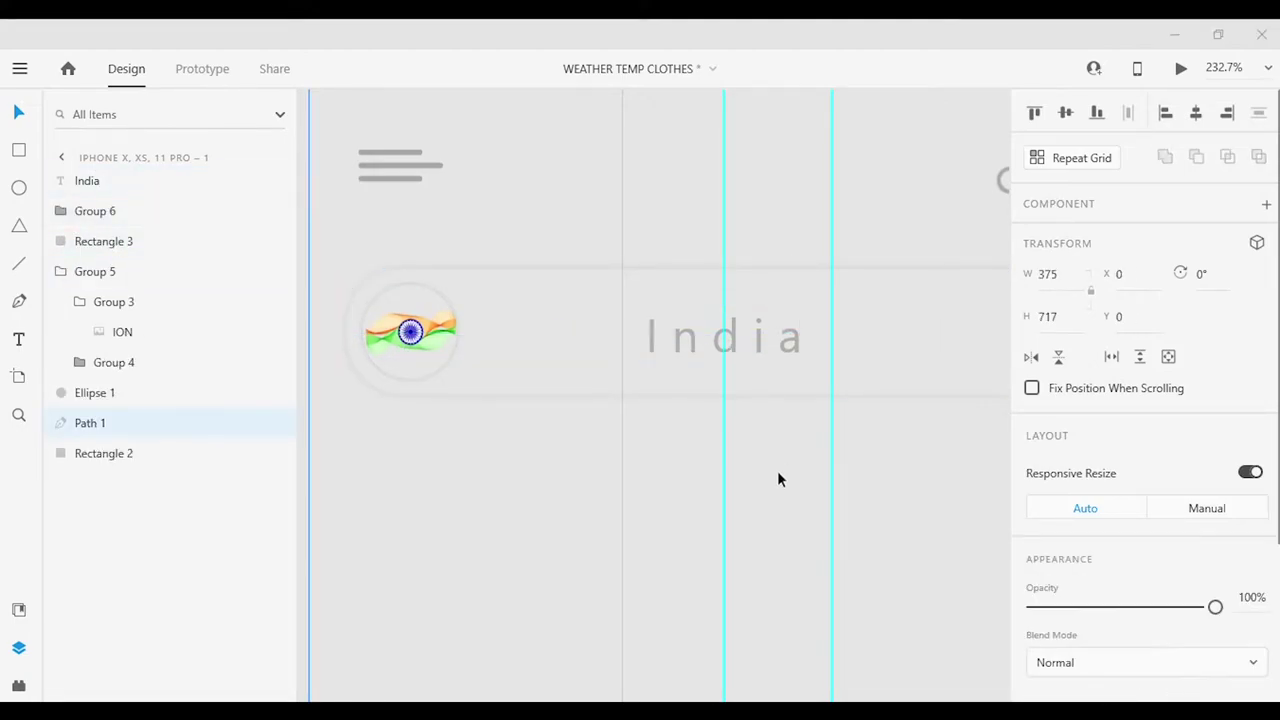
Place the right-chevron icon from the document assets inside the right end of the India bar.
scroll(777, 470, right, 5)
key(ctrl+shift+c)
drag(100, 355, 716, 328)
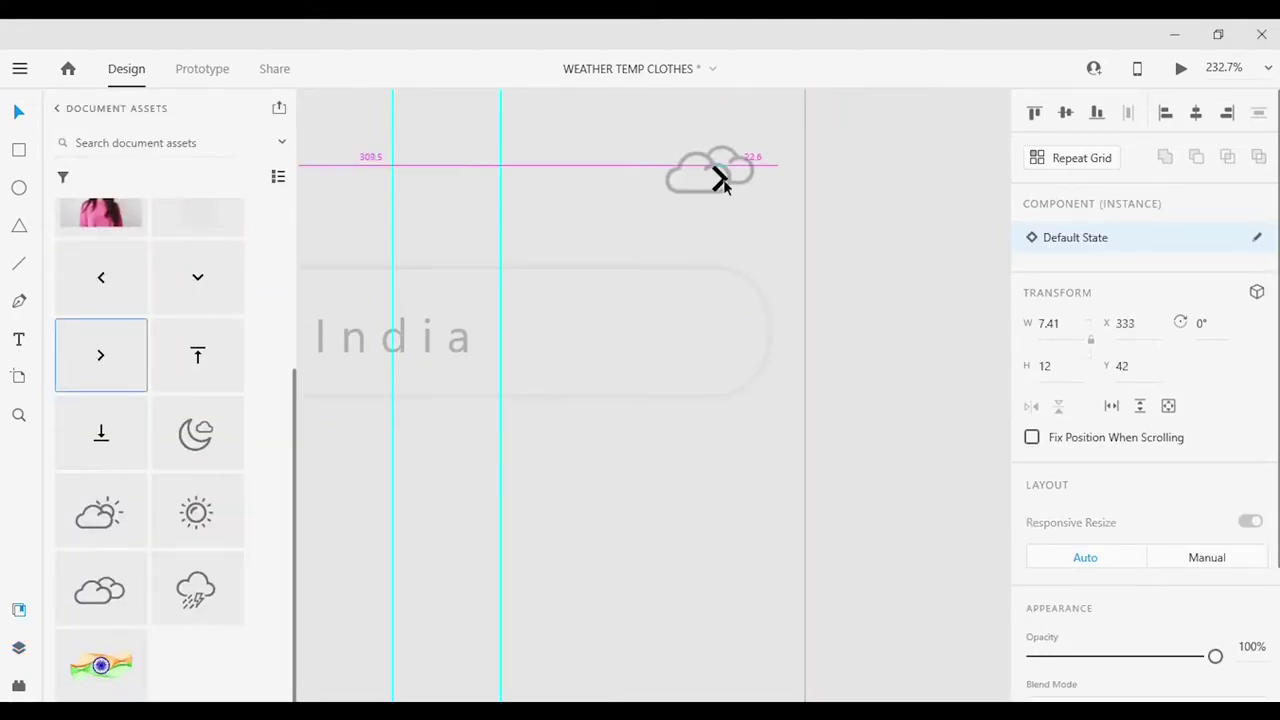
click(703, 337)
double_click(700, 334)
key(Escape)
Try placing a grey down-chevron icon on the circular button above the wave and shrinking it to about 21 × 13.
key(ctrl+0)
scroll(946, 497, down, 5)
drag(197, 277, 688, 535)
scroll(714, 394, up, 5)
scroll(748, 329, down, 5)
scroll(700, 545, up, 3)
scroll(1086, 449, down, 4)
click(917, 463)
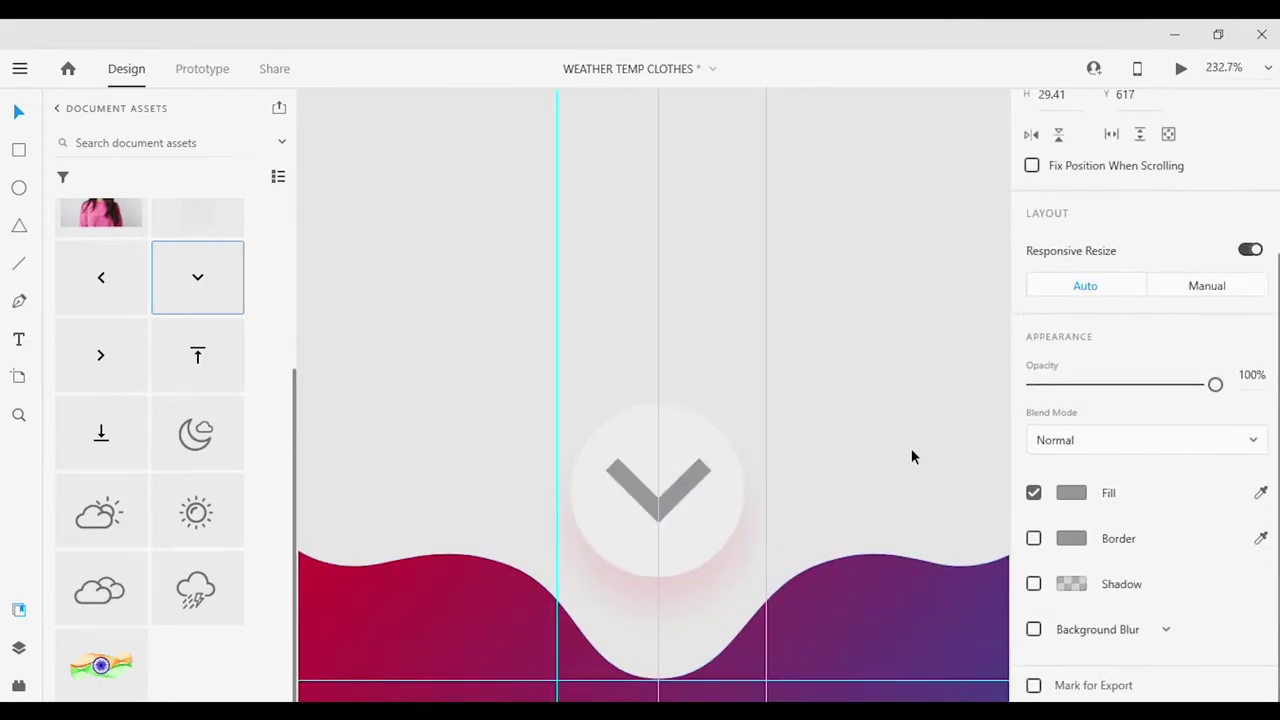
scroll(904, 428, down, 5)
scroll(895, 472, up, 3)
click(839, 458)
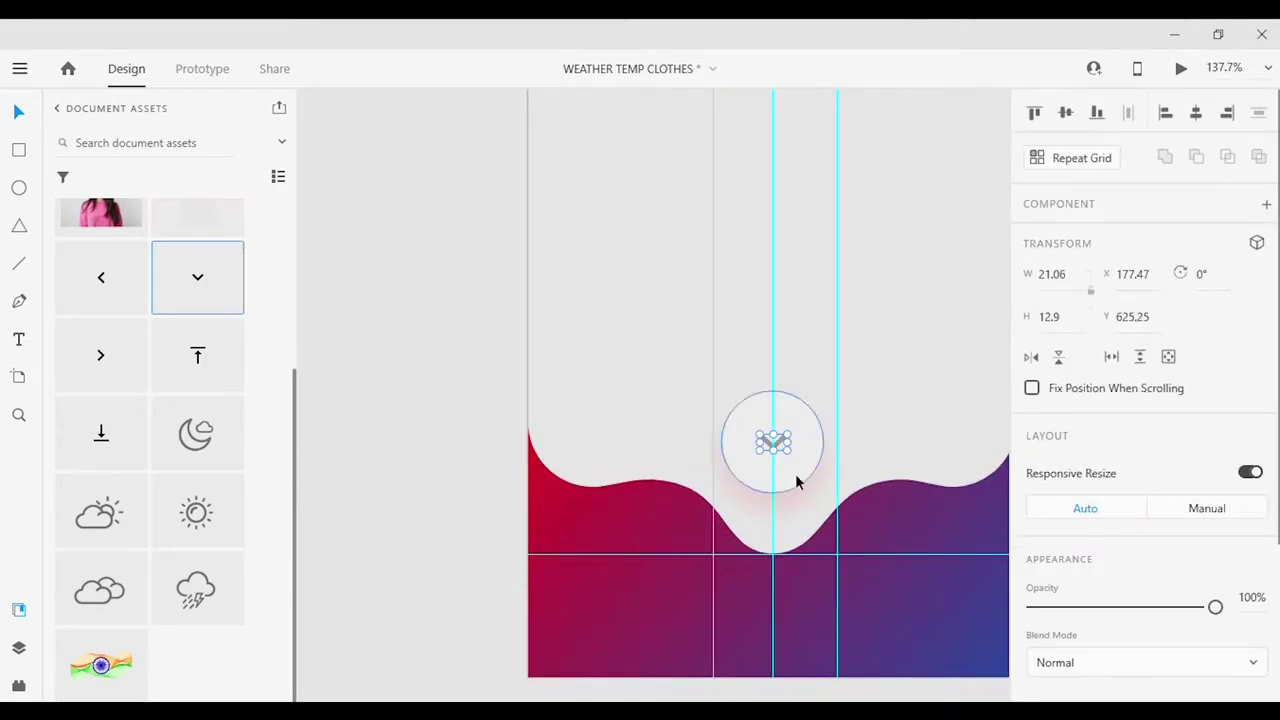
key(Escape)
click(777, 443)
Add the temperature text "23" above the circular button with size 120 and letter spacing 20.
scroll(669, 388, down, 5)
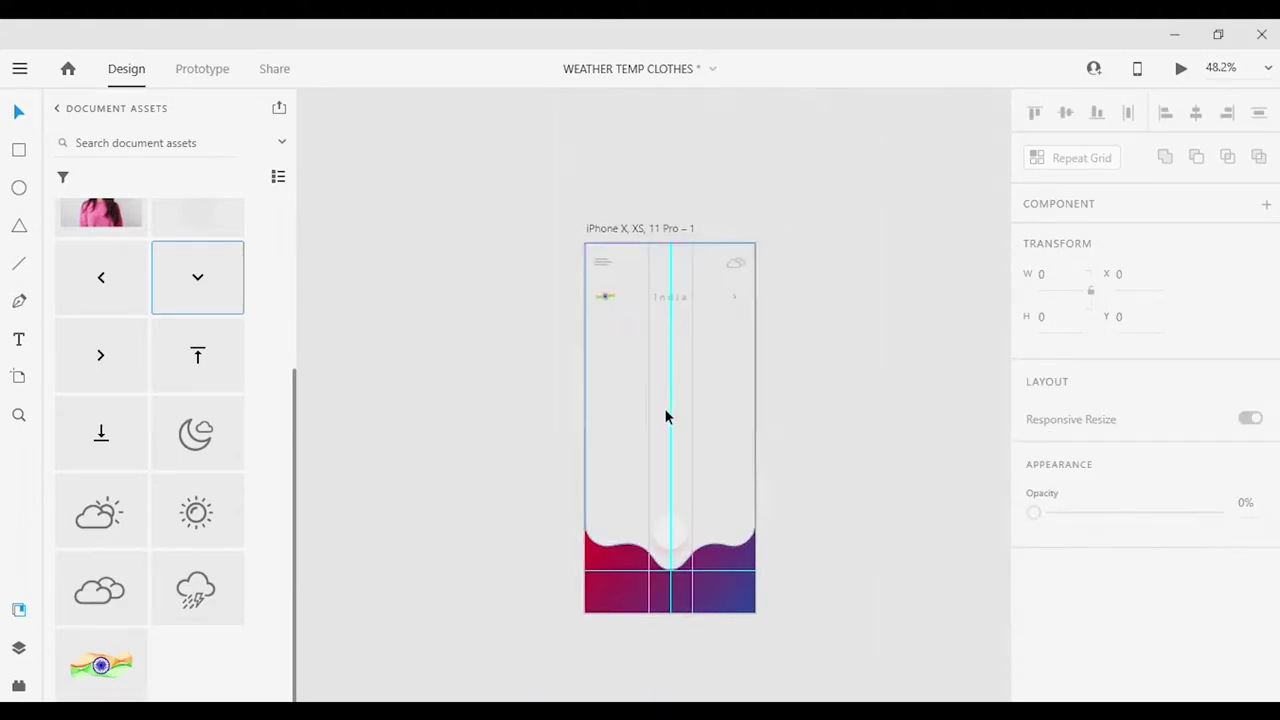
click(682, 443)
text(21)
scroll(1140, 400, down, 3)
click(1081, 422)
text(20)
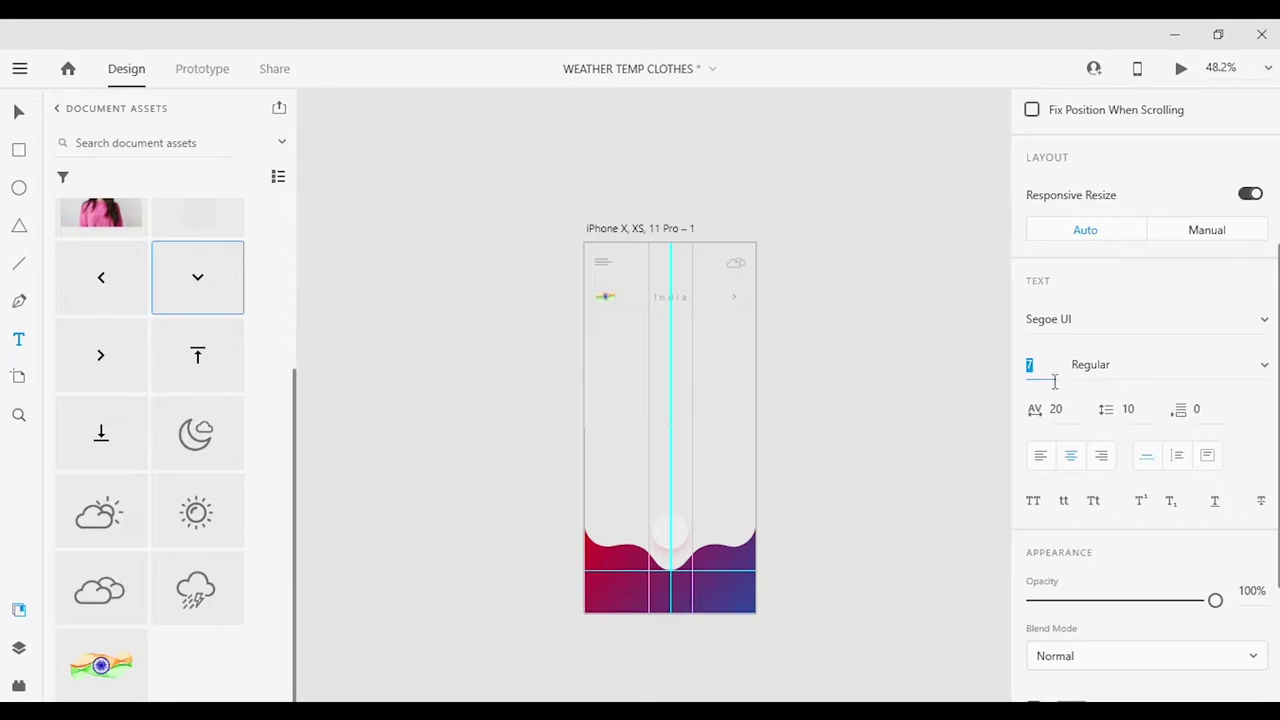
text(120)
key(Return)
scroll(650, 420, up, 5)
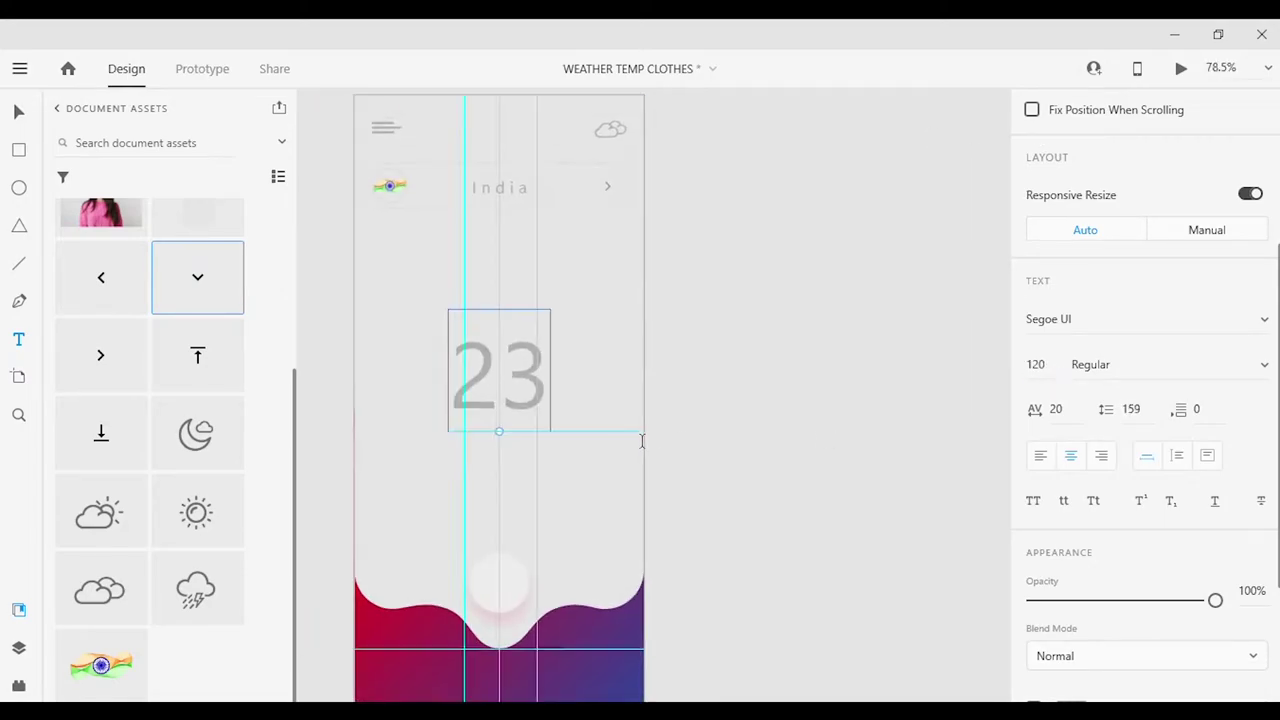
click(875, 505)
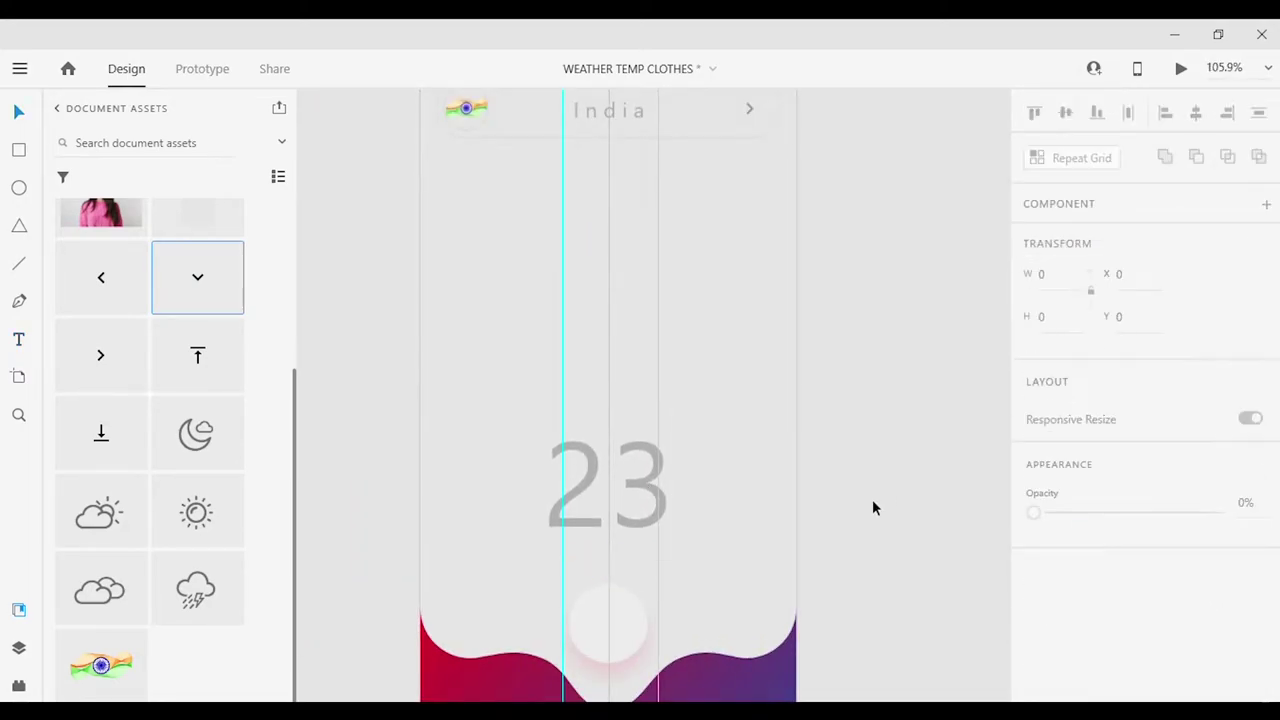
Draw a small unfilled degree circle at the upper right of "23" with a border in the same grey.
key(e)
drag(685, 409, 708, 432)
key(v)
scroll(691, 423, up, 5)
scroll(1271, 473, down, 3)
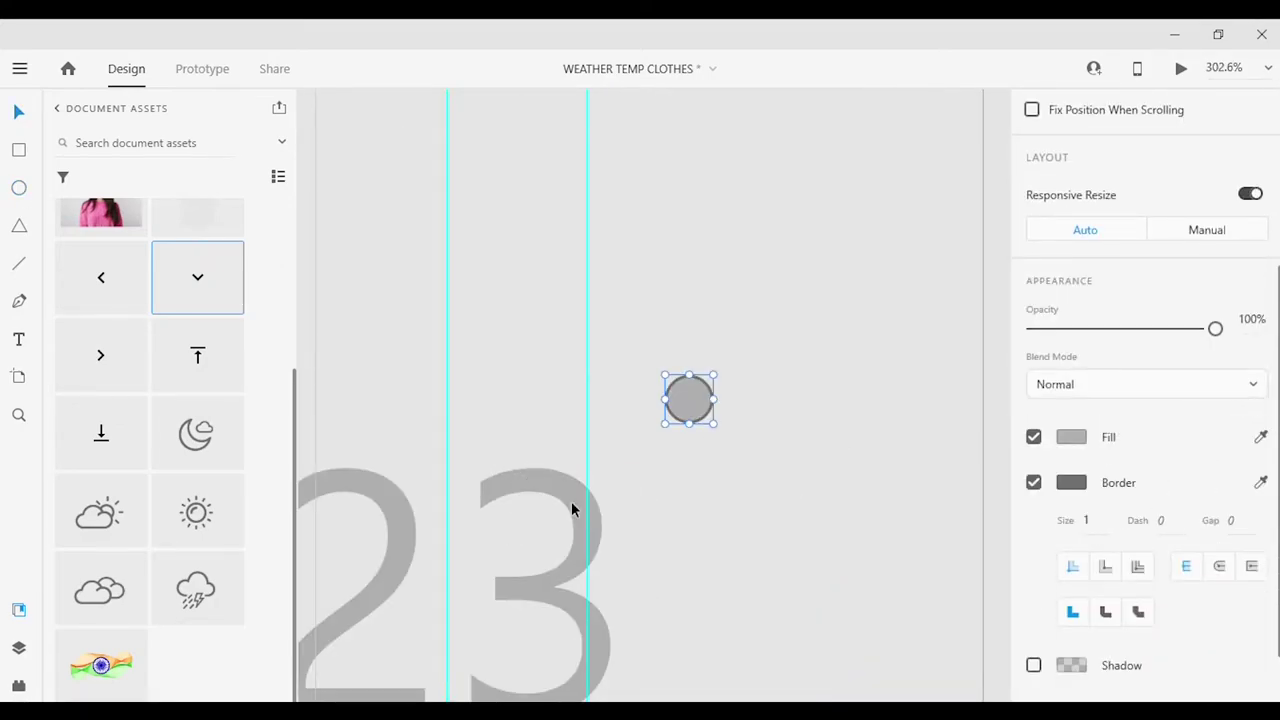
click(536, 488)
key(Escape)
Undo the accidental shift of the background shapes.
key(ctrl+0)
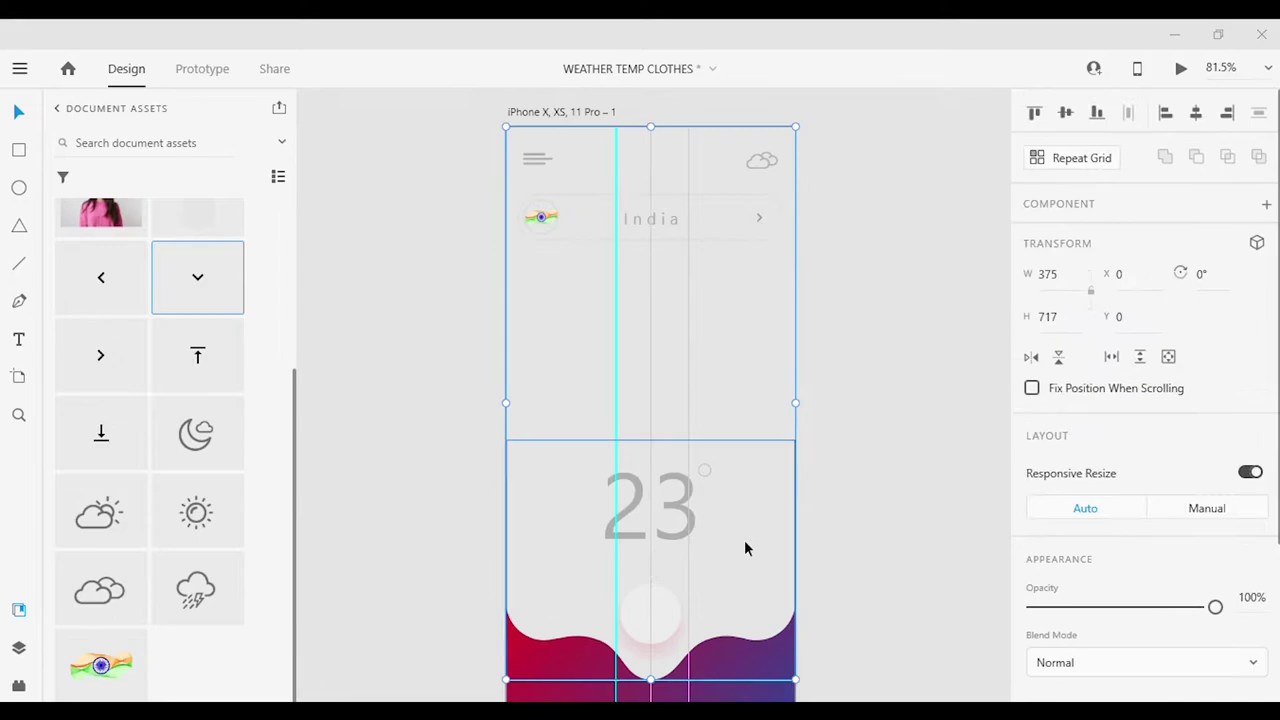
key(ctrl+z)
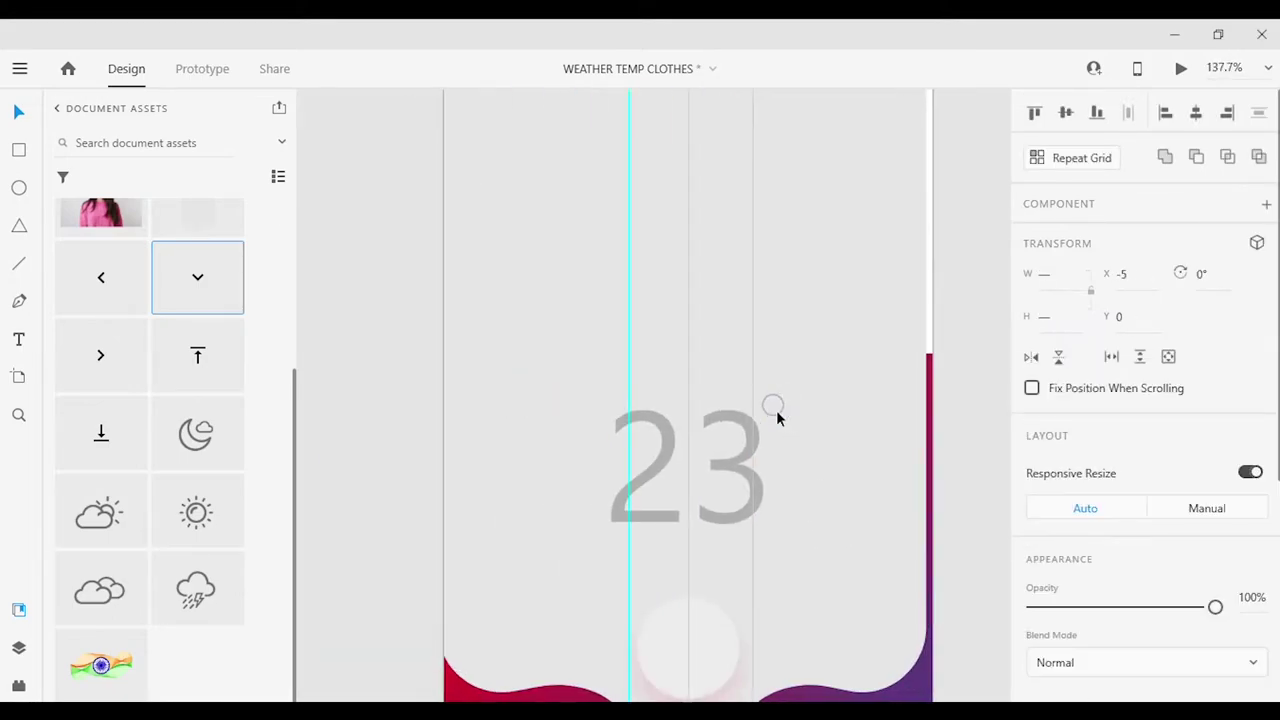
scroll(790, 400, down, 2)
click(741, 352)
scroll(760, 385, down, 3)
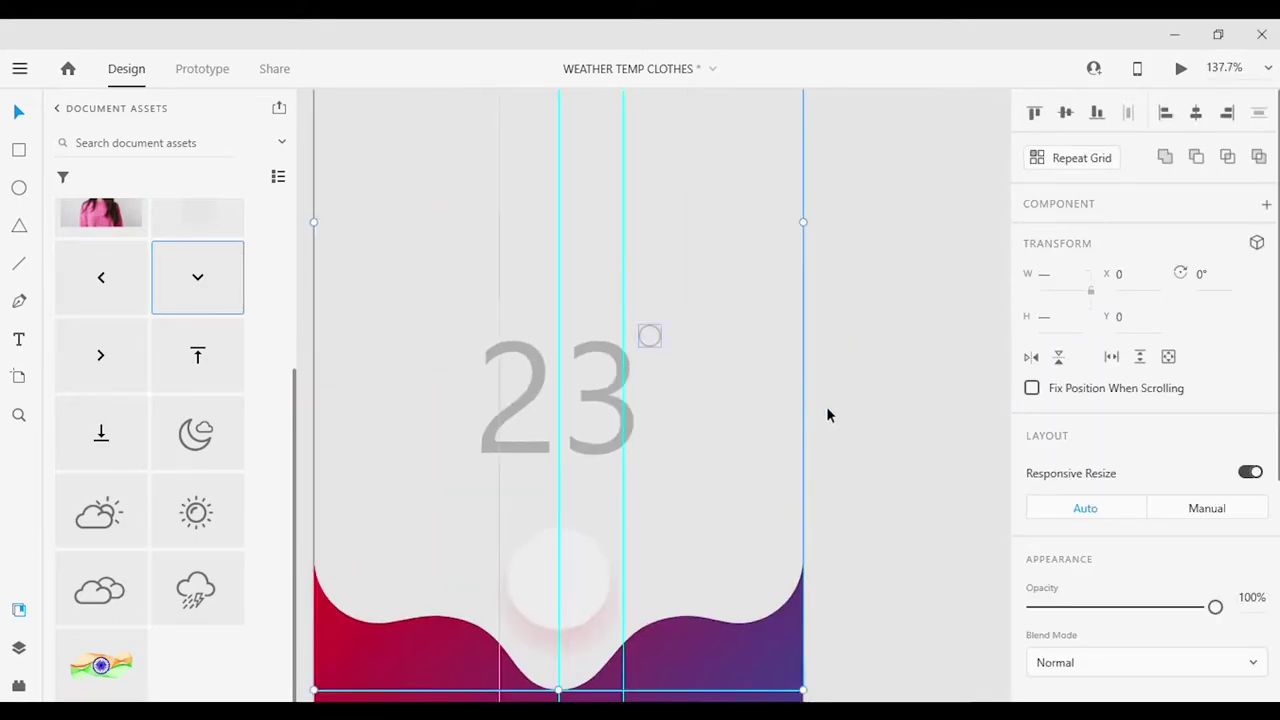
Add a "C" text beside the degree circle and reduce its font size.
key(t)
click(648, 250)
text(C)
key(ctrl+a)
scroll(1140, 400, down, 3)
click(1040, 457)
text(54)
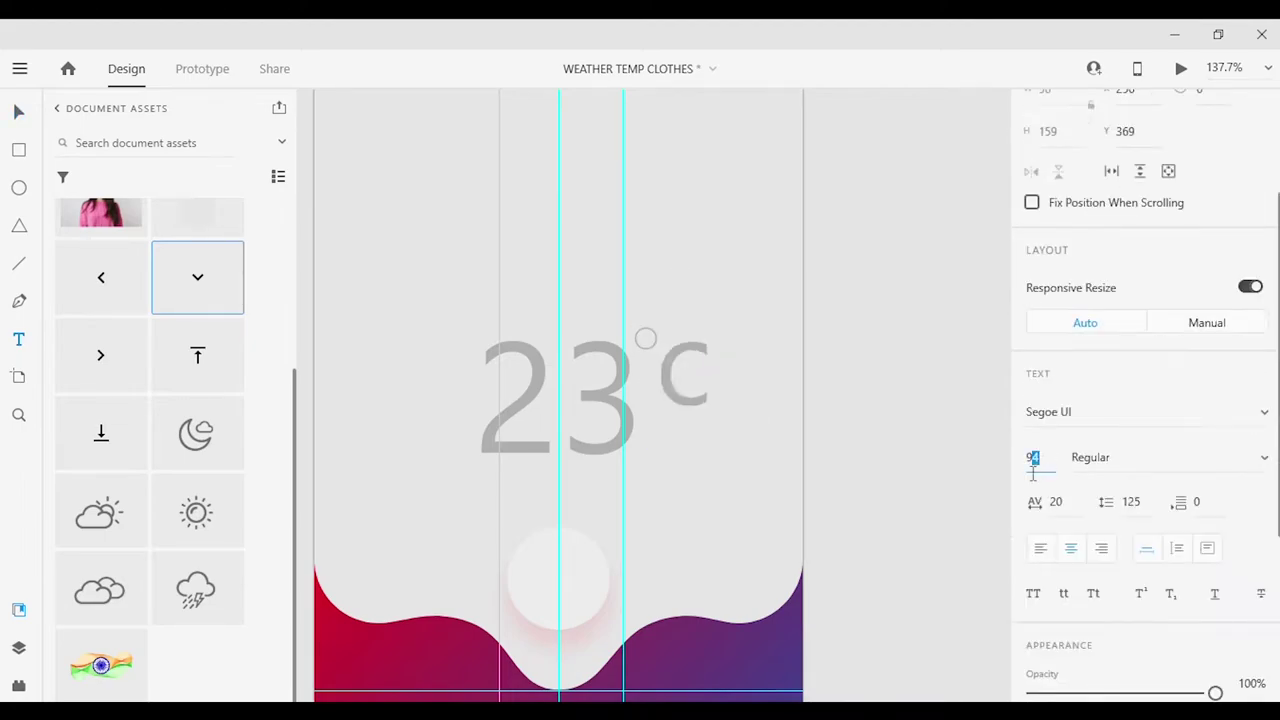
key(Escape)
scroll(882, 535, up, 2)
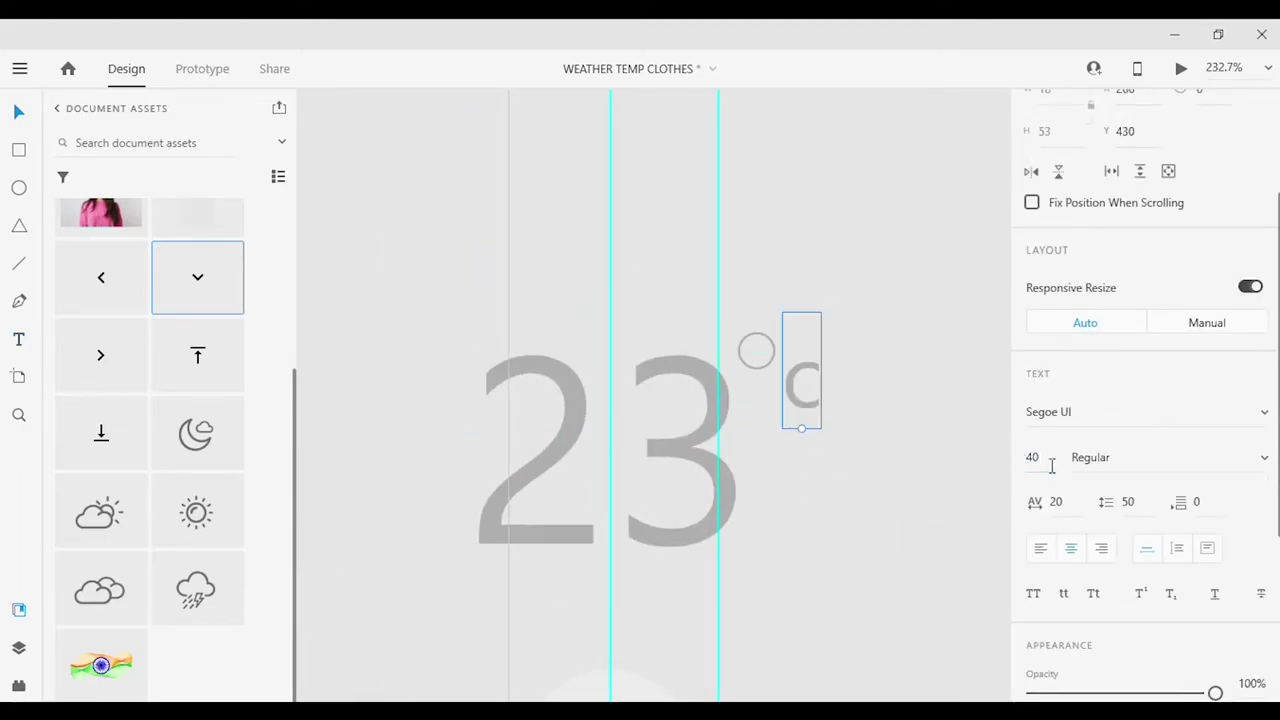
Set the "C" text's size to 40 and position it just beside the degree circle.
click(803, 409)
scroll(857, 526, down, 2)
scroll(826, 474, up, 2)
double_click(824, 390)
scroll(1054, 534, down, 3)
scroll(1048, 463, up, 3)
click(1040, 457)
text(40)
key(Return)
scroll(863, 543, down, 2)
click(832, 403)
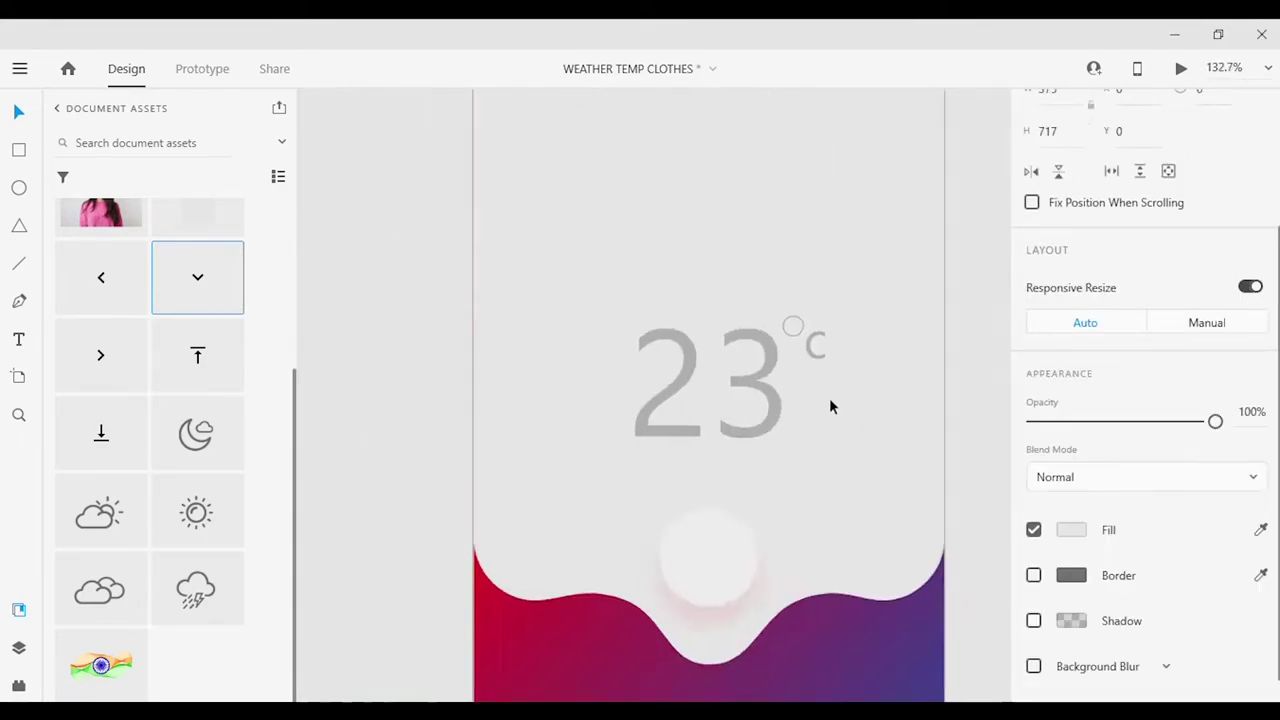
Group the "23", degree circle and "C", and scale the group down slightly, centred above the circular button.
click(830, 370)
scroll(706, 432, down, 2)
scroll(768, 474, up, 2)
scroll(766, 470, down, 3)
click(763, 467)
click(706, 425)
scroll(706, 420, up, 4)
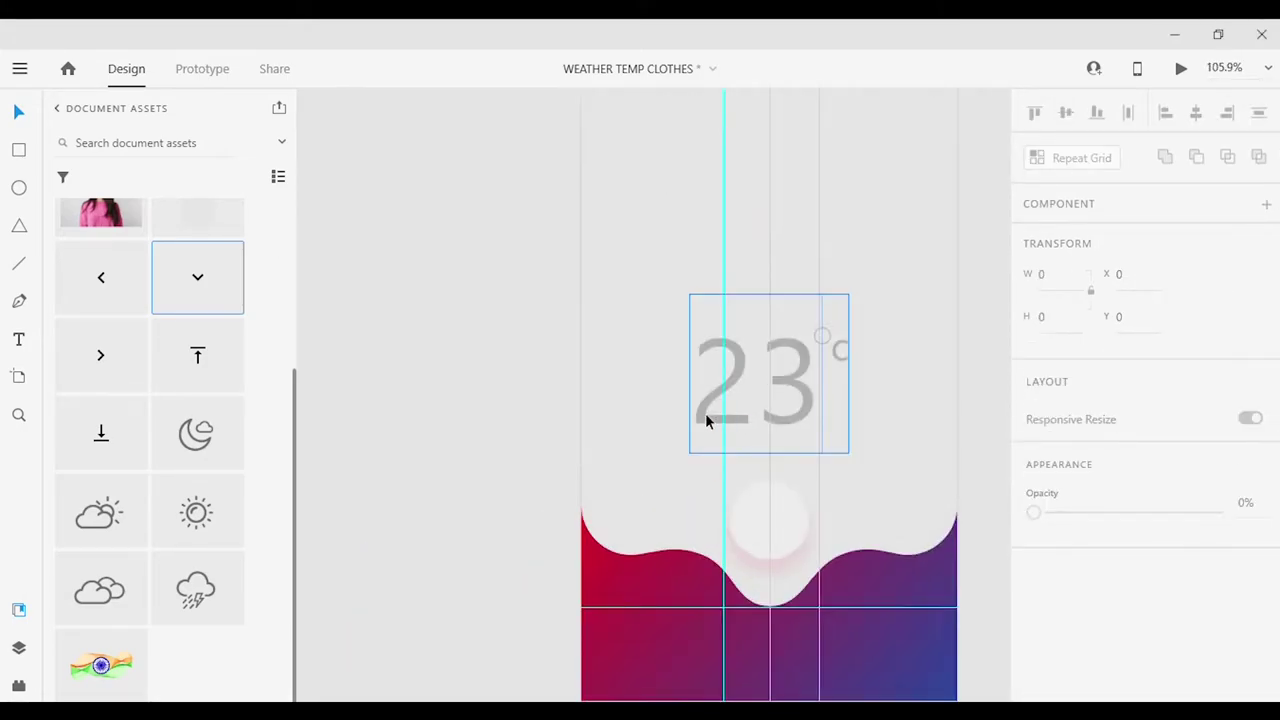
click(18, 647)
key(ctrl+s)
click(422, 435)
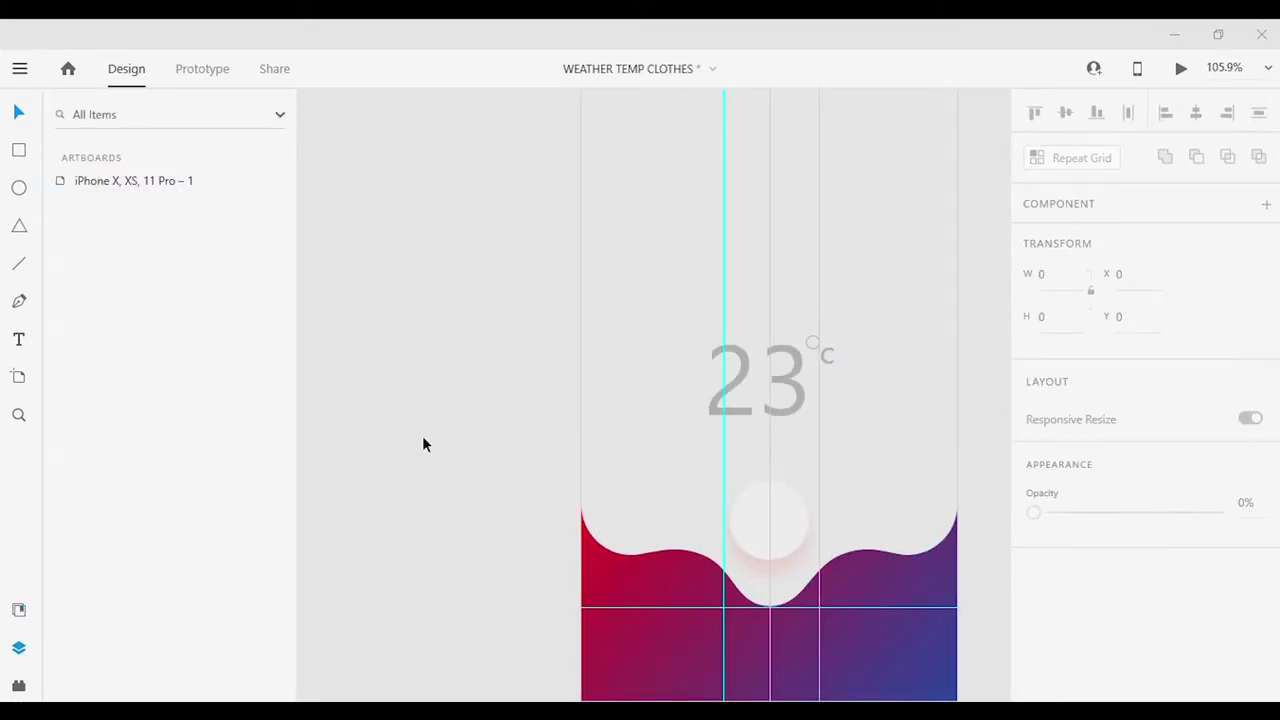
Draw a white rounded rectangle card about 156 × 236 between the India bar and the temperature.
scroll(889, 442, down, 2)
drag(555, 322, 673, 490)
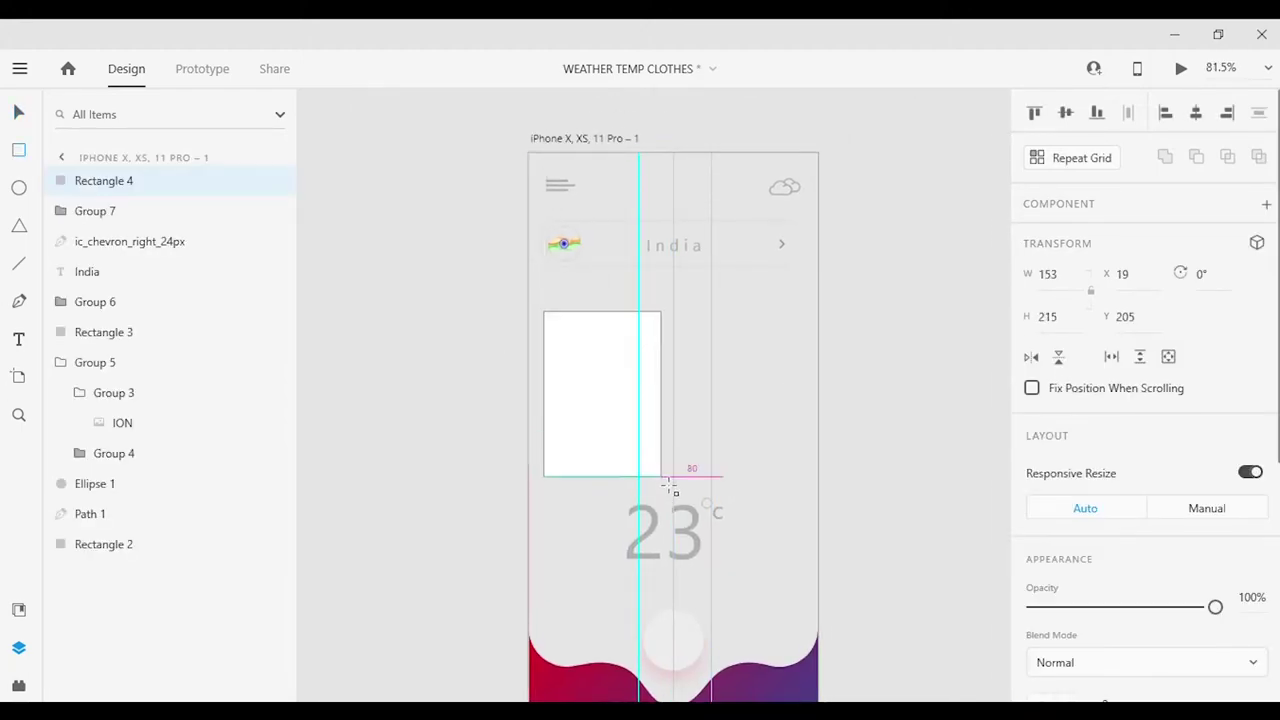
scroll(1140, 400, down, 3)
scroll(673, 385, up, 3)
drag(650, 243, 641, 255)
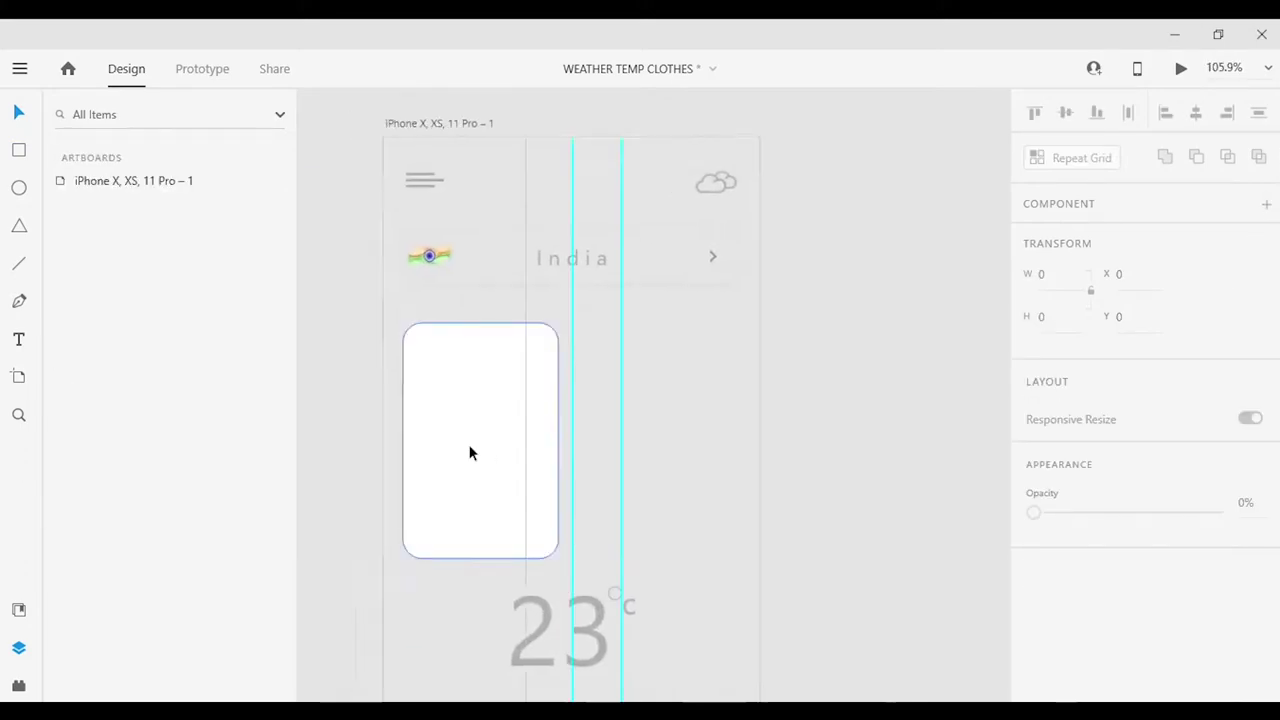
Group the white card and place a duplicate to its right, aligned at the same height.
click(475, 452)
key(ctrl+g)
key(ctrl+d)
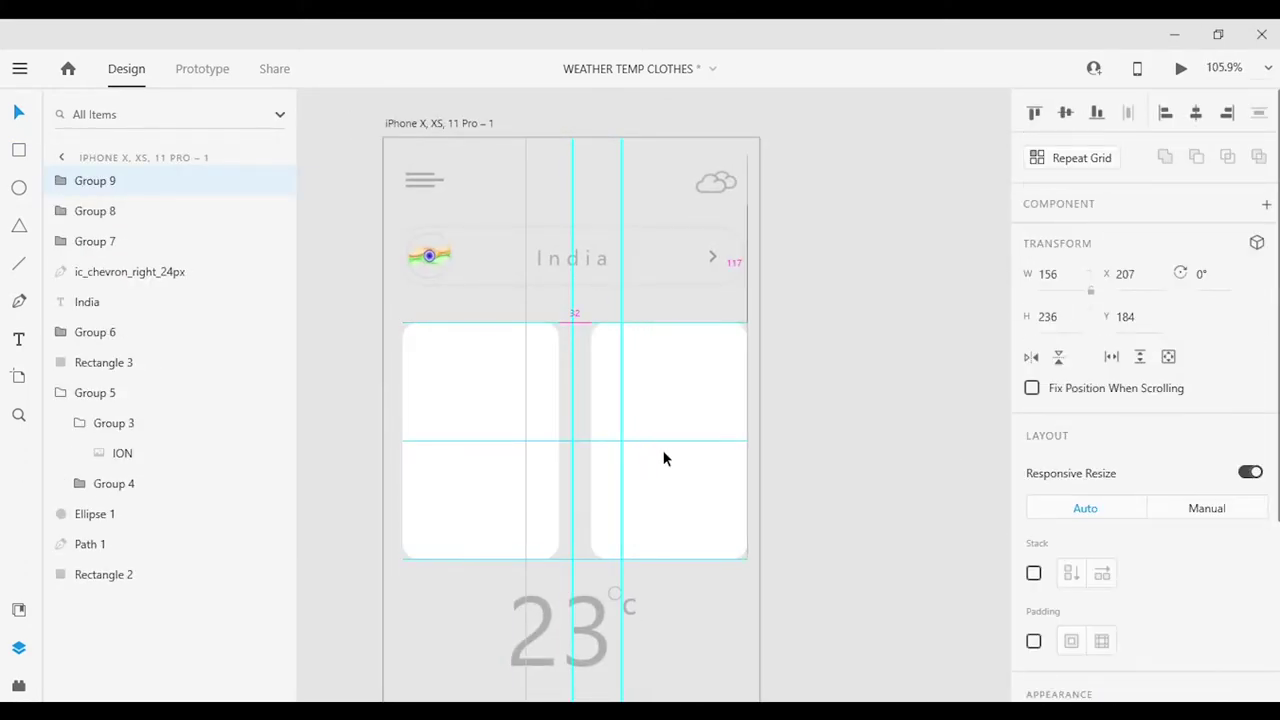
Give the left card a linear gradient fill running diagonally from its upper-left to its lower-right corner.
click(477, 440)
scroll(1140, 450, down, 3)
click(1072, 583)
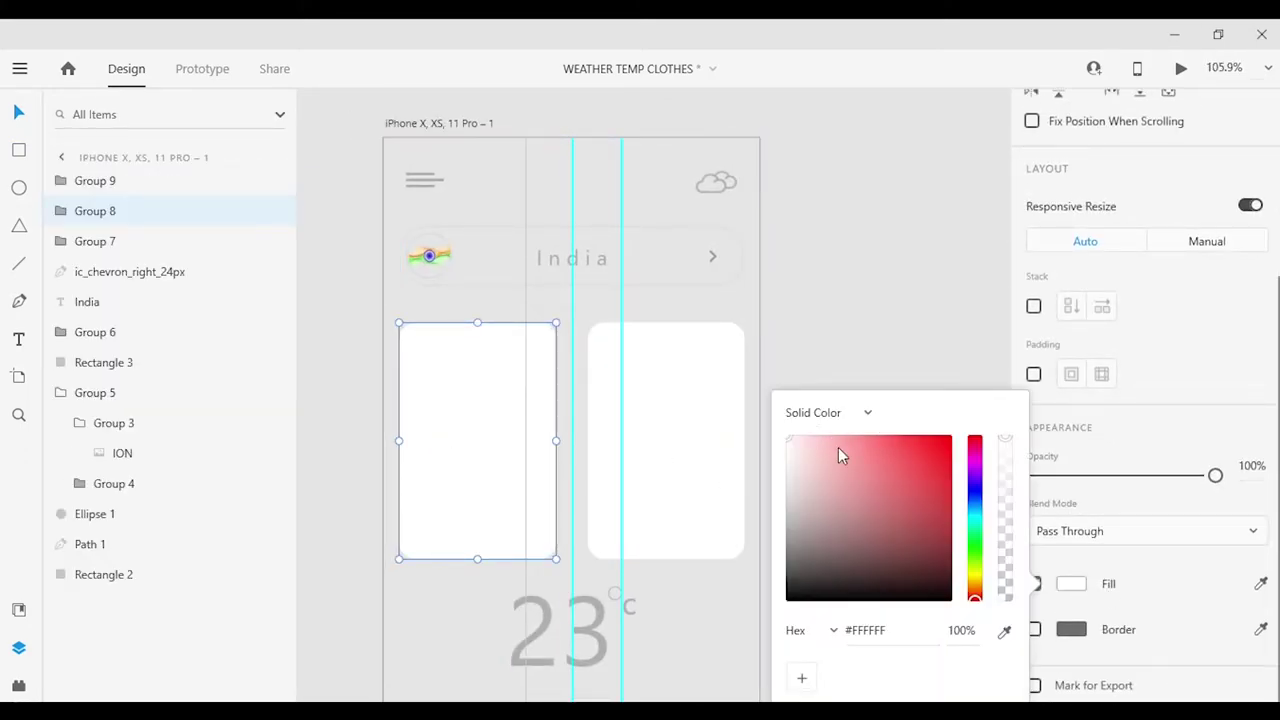
click(828, 411)
click(810, 442)
drag(477, 323, 408, 324)
drag(477, 558, 553, 560)
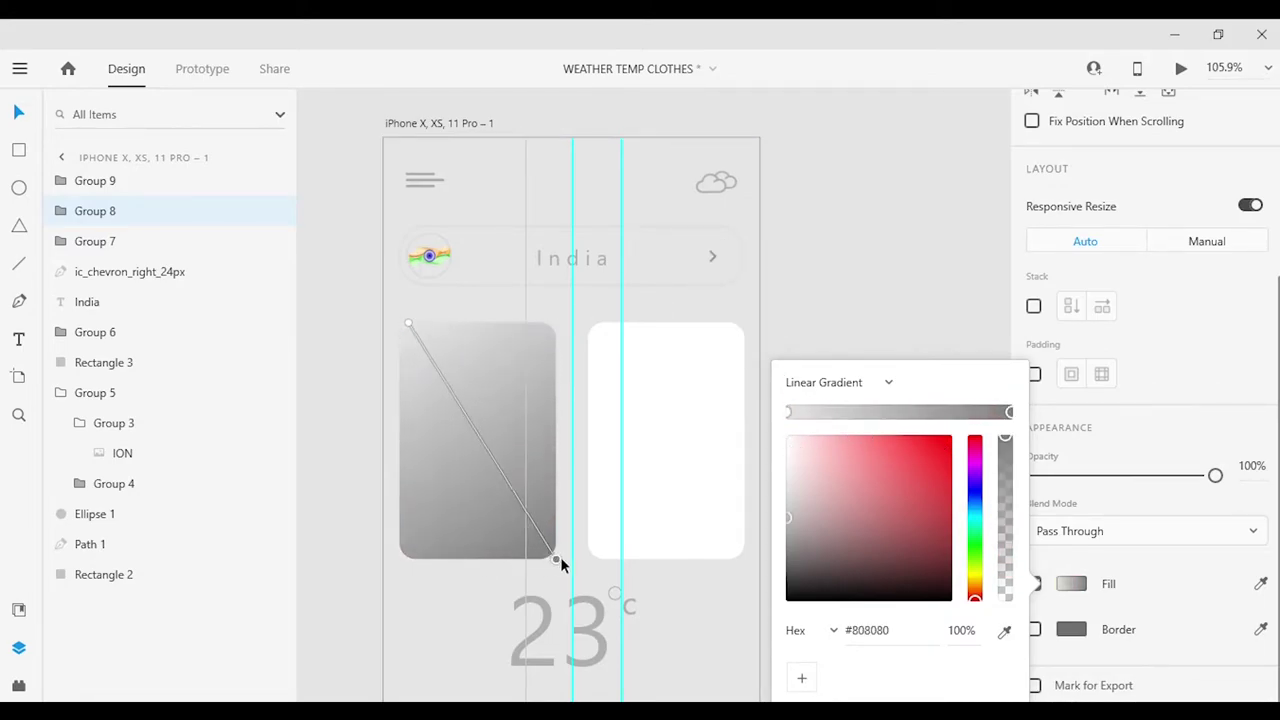
Change the left card's gradient end colour to a semi-transparent red and extend the gradient line beyond the card's corners.
click(950, 437)
mouse_move(408, 323)
mouse_down()
mouse_move(404, 335)
mouse_move(391, 307)
mouse_up()
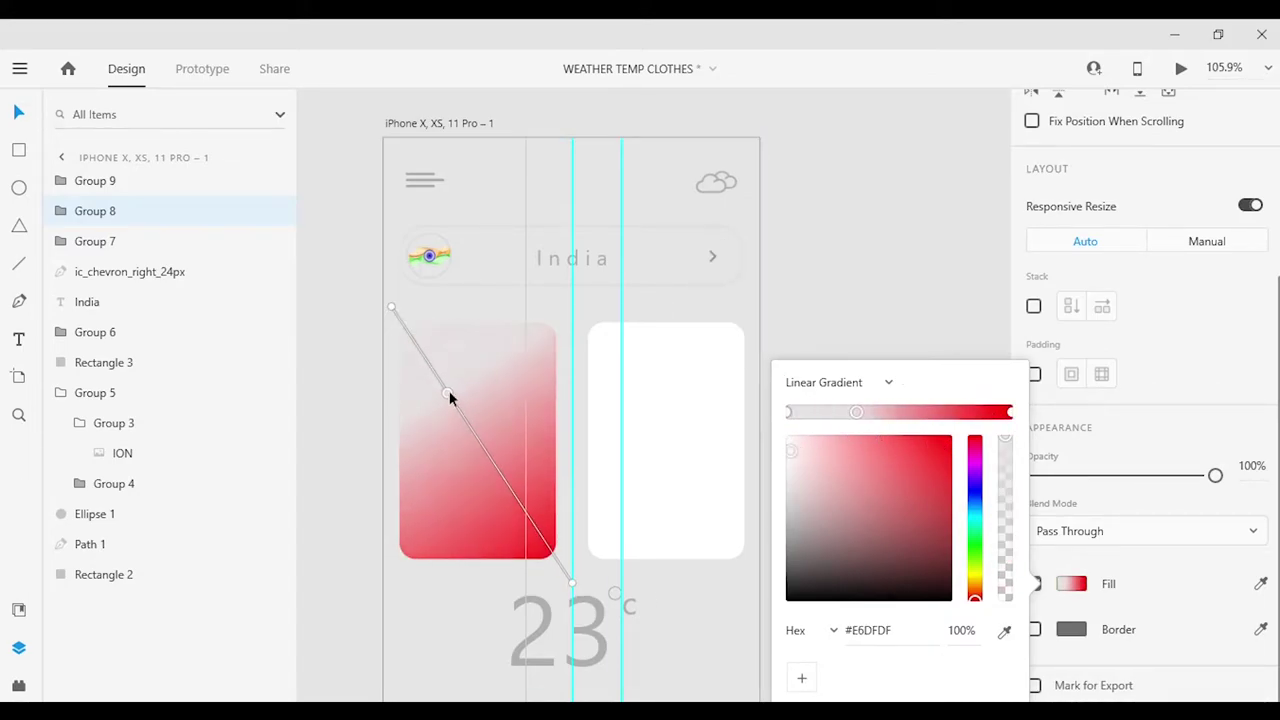
drag(1010, 411, 949, 408)
click(991, 531)
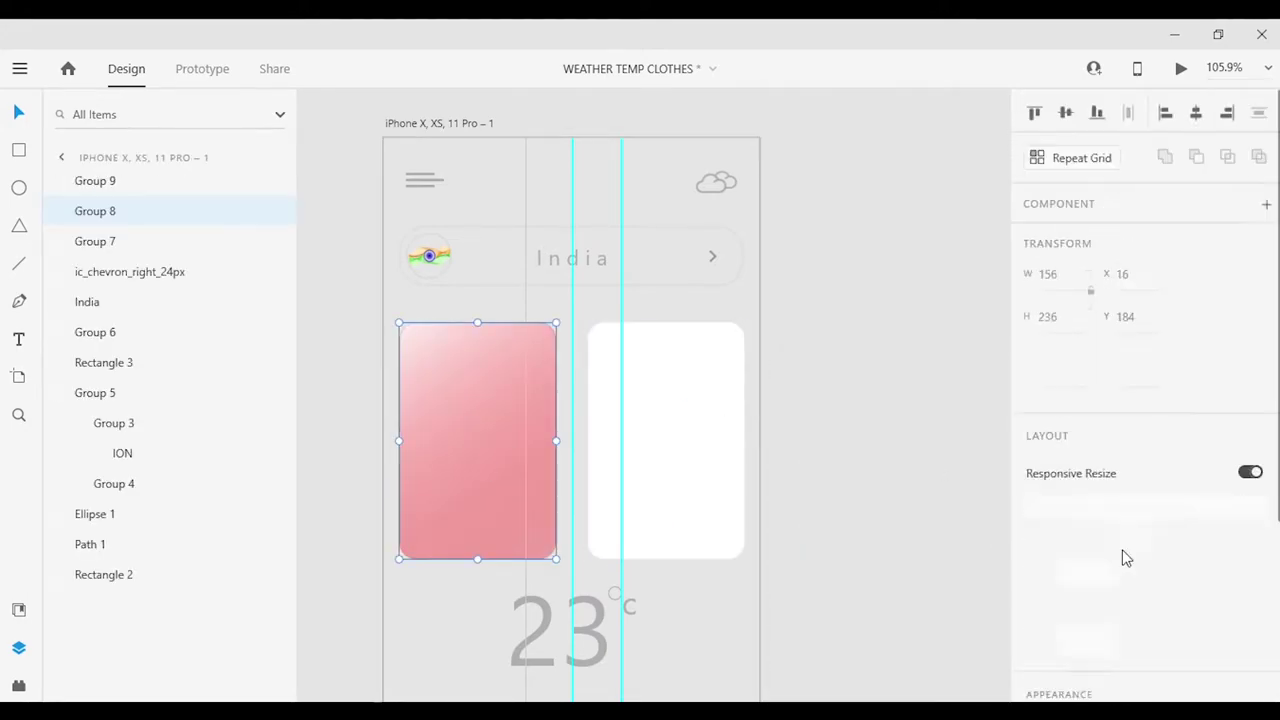
Undo the gradient changes on the left card.
key(ctrl+z)
key(ctrl+z)
key(ctrl+z)
key(ctrl+z)
key(ctrl+z)
key(ctrl+z)
key(ctrl+z)
key(ctrl+z)
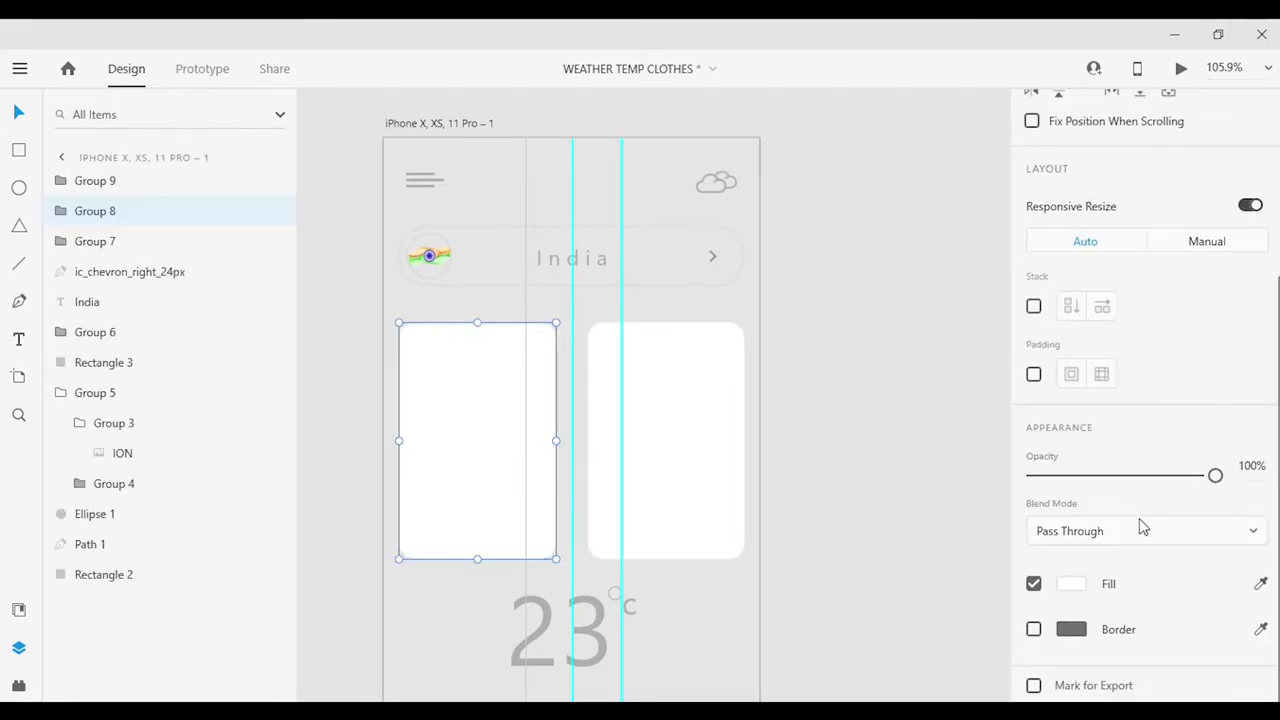
Draw a new borderless rectangle card below the India bar's left part with a corner radius of 16.
key(r)
drag(408, 333, 559, 568)
drag(546, 348, 543, 349)
key(Escape)
click(517, 440)
click(1033, 629)
click(1033, 629)
Apply a red-tinted radial gradient fill to the card and stretch it diagonally from the card's upper-left area.
click(1071, 493)
drag(846, 463, 1005, 453)
click(867, 356)
click(830, 400)
drag(471, 380, 534, 529)
drag(457, 409, 454, 388)
Set the card gradient's outer colour to #800000 at 64% opacity and extend the gradient beyond the card's upper-left corner.
drag(942, 490, 917, 417)
click(672, 451)
key(ctrl+z)
drag(1005, 528, 1017, 371)
drag(378, 275, 318, 203)
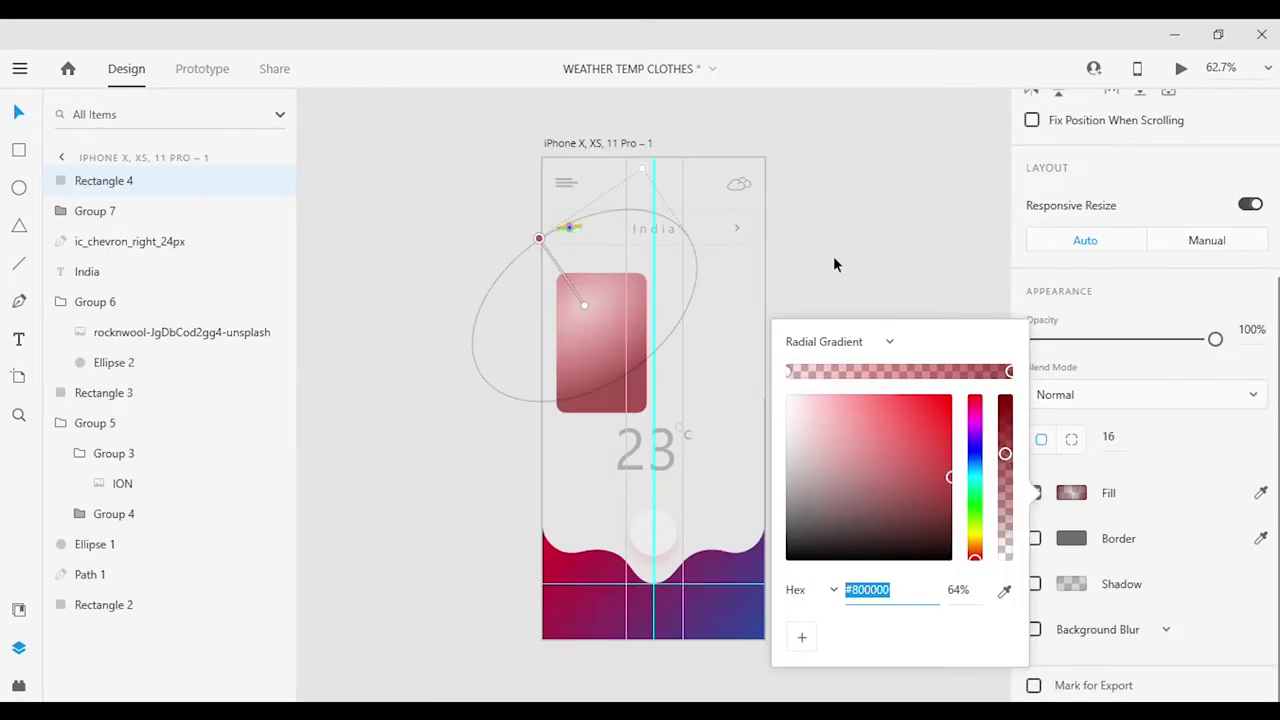
click(833, 256)
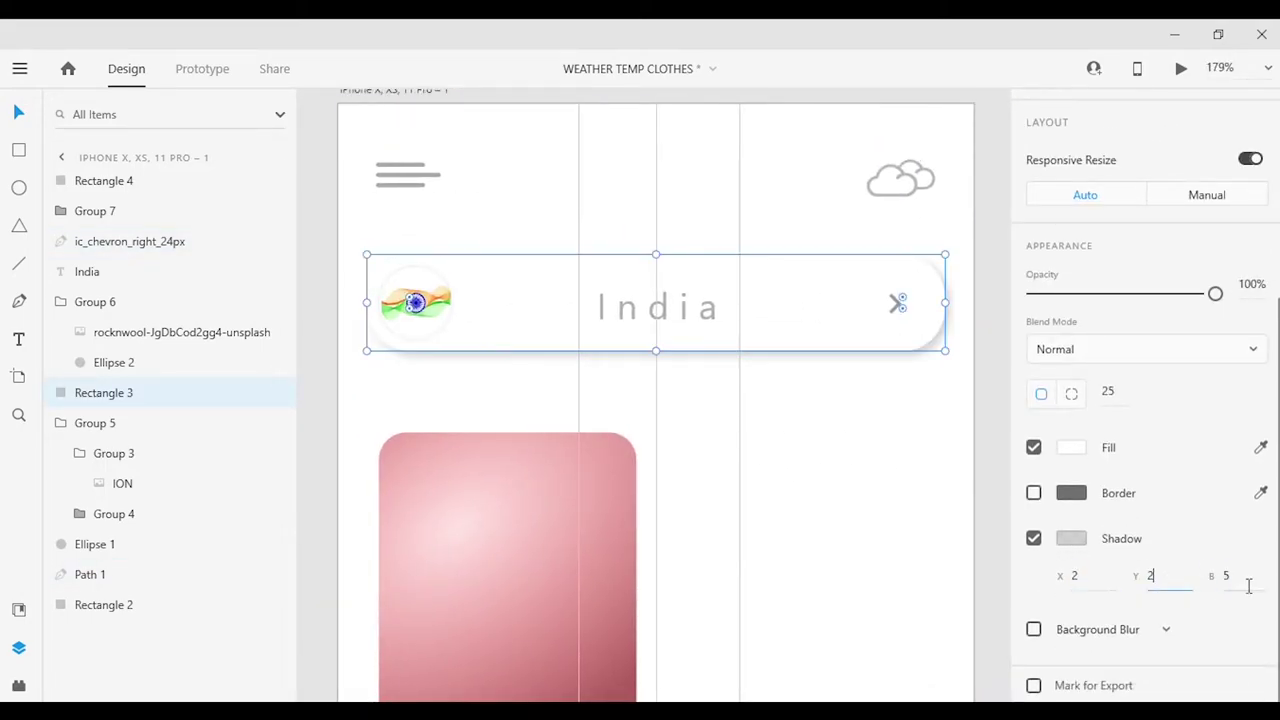
Lighten the India bar's shadow colour, and set the flag circle's shadow blur to 6 with a softer shadow colour.
click(1071, 538)
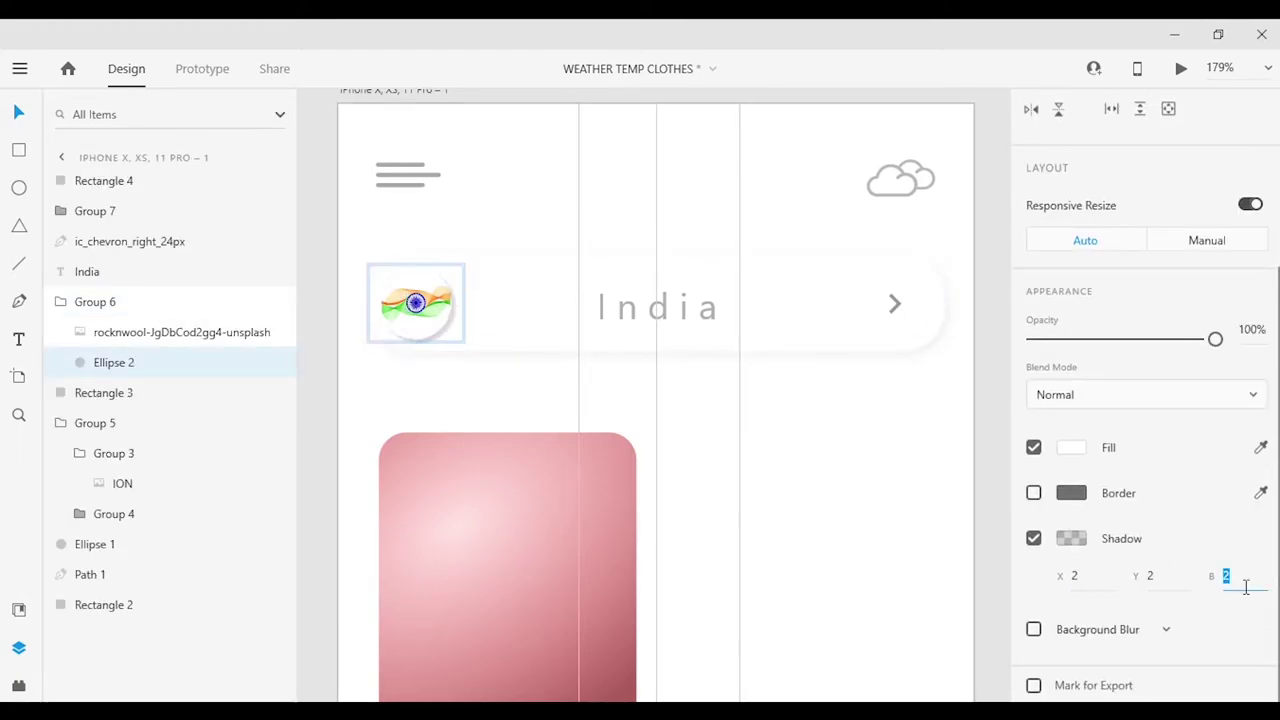
text(6)
click(1071, 538)
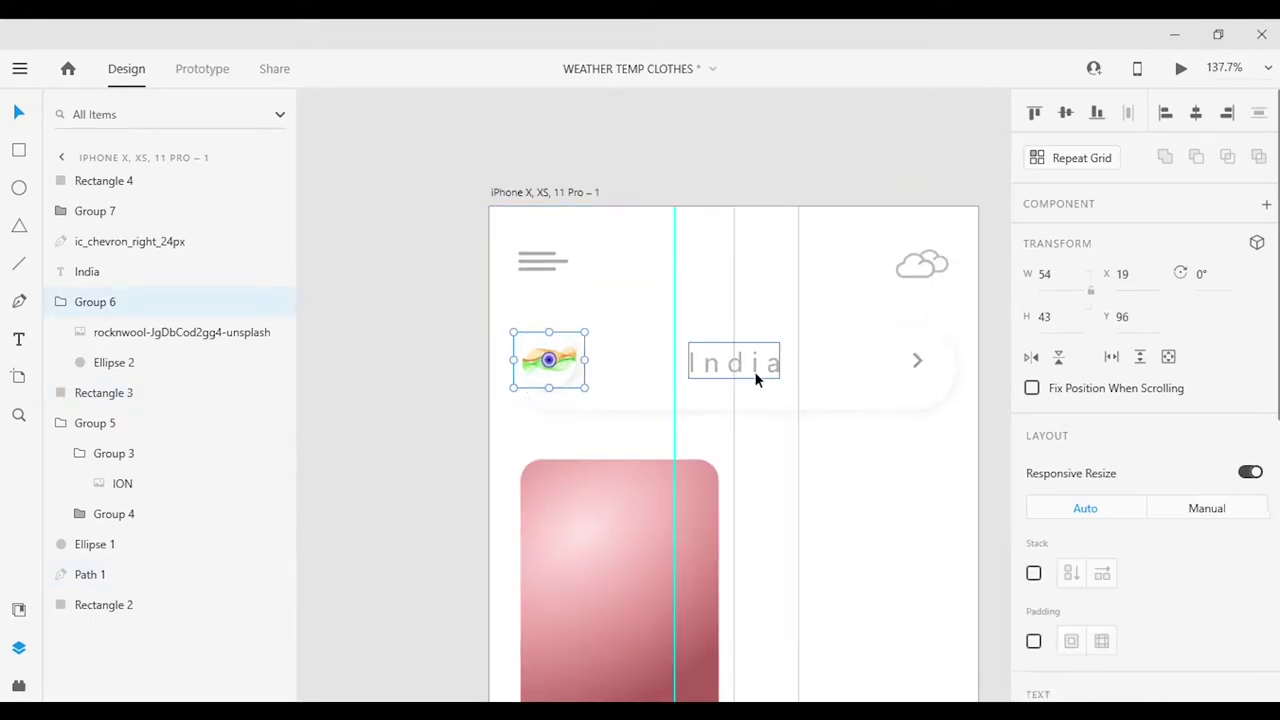
Group the flag, "India" text and chevron, and centre the group on the bar.
drag(935, 385, 667, 360)
key(ctrl+g)
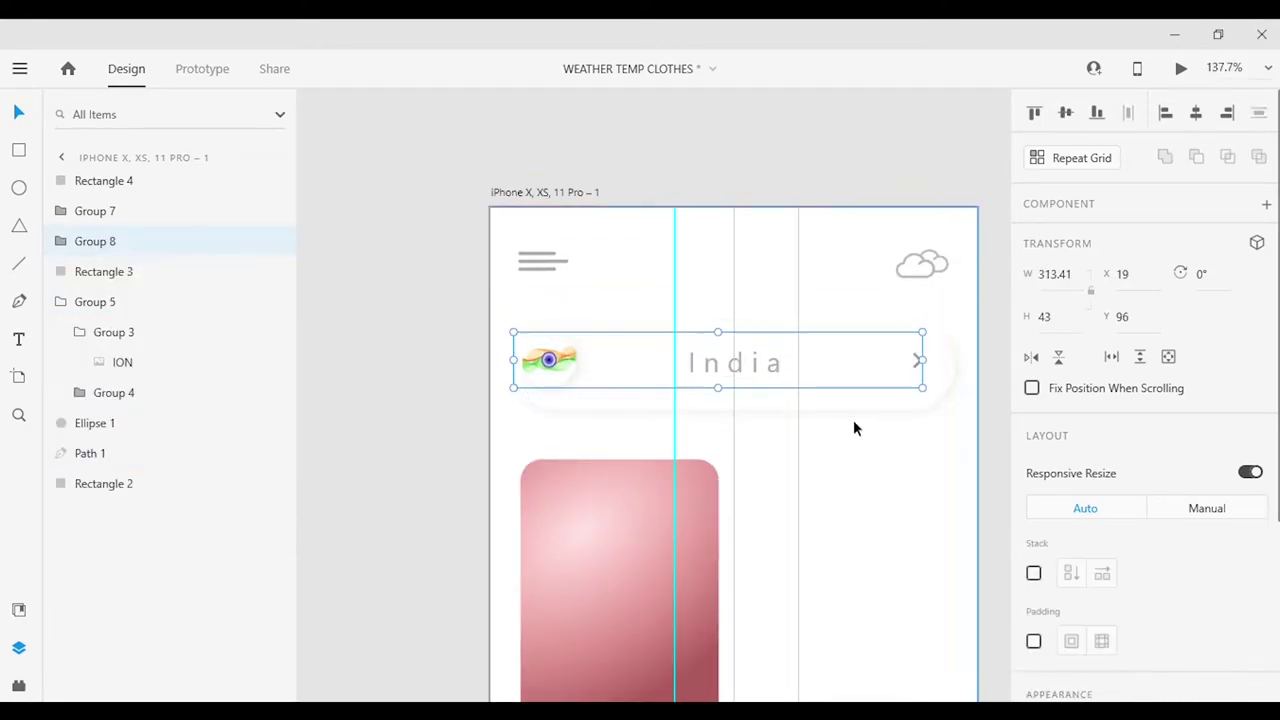
shift+click(839, 410)
click(1196, 113)
click(986, 564)
Enlarge the flag-and-circle group slightly inside the India bar.
click(768, 371)
double_click(566, 381)
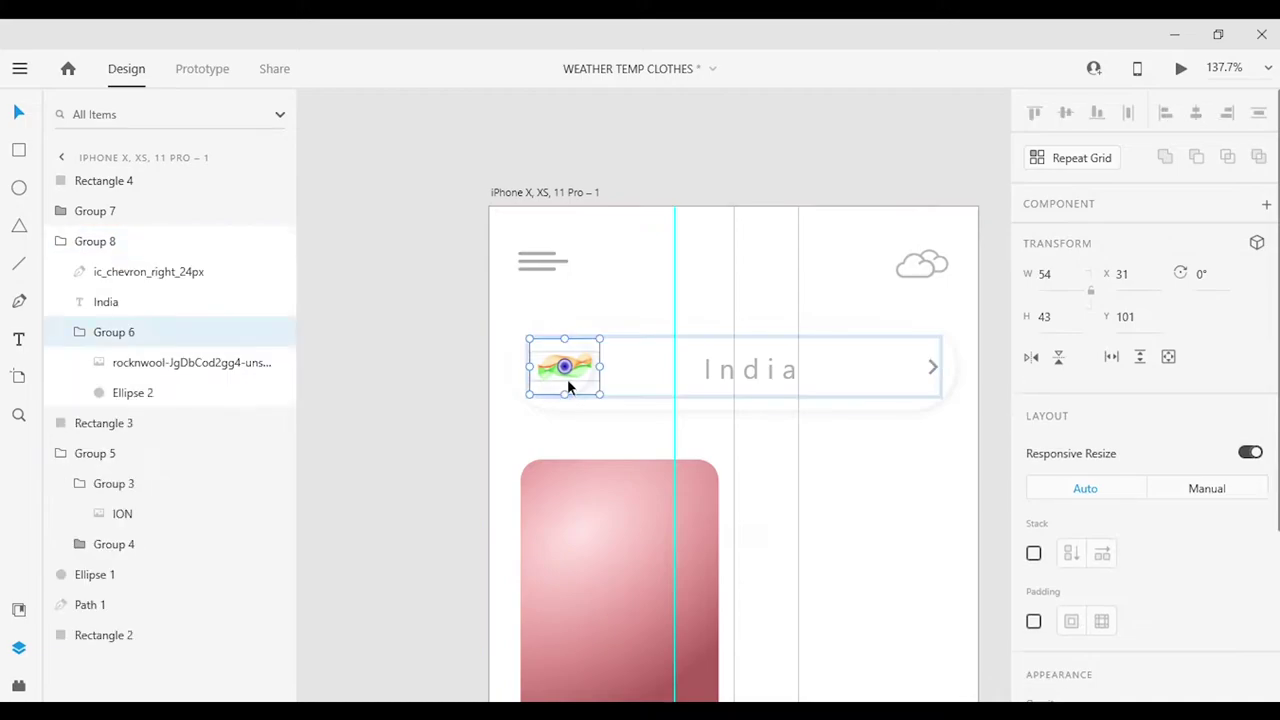
drag(606, 345, 614, 337)
click(886, 567)
key(Escape)
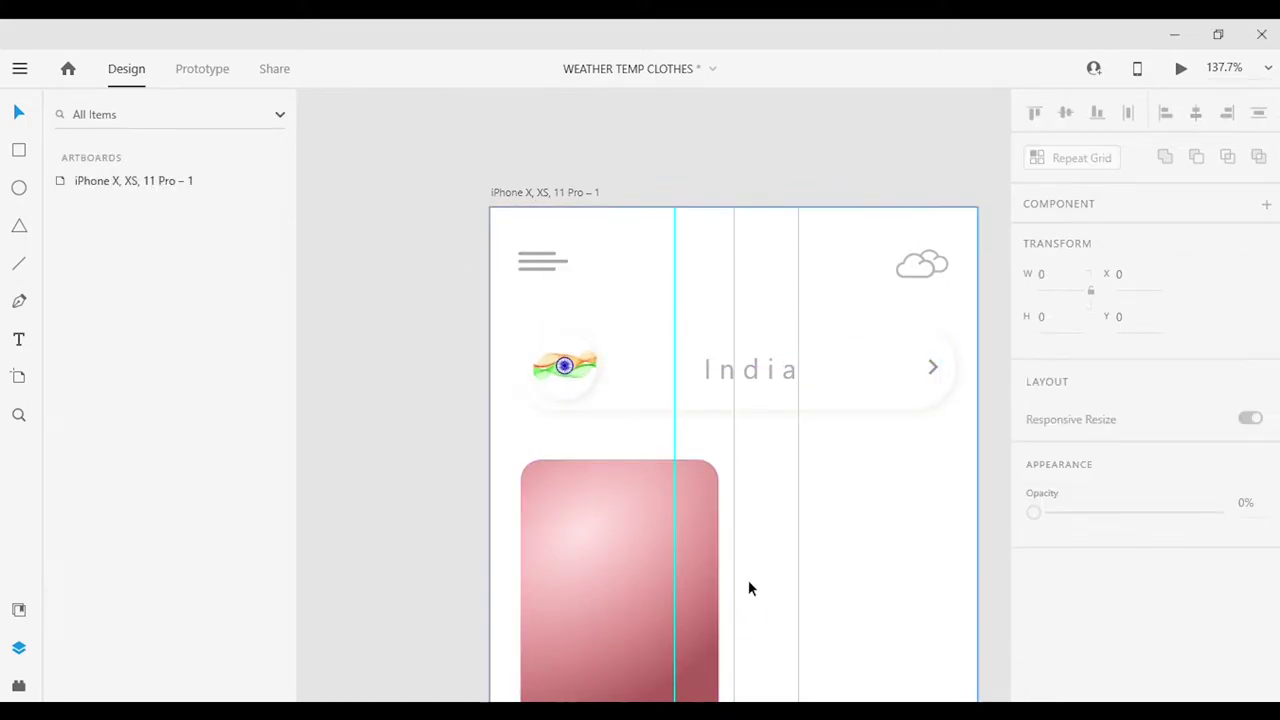
scroll(503, 428, down, 3)
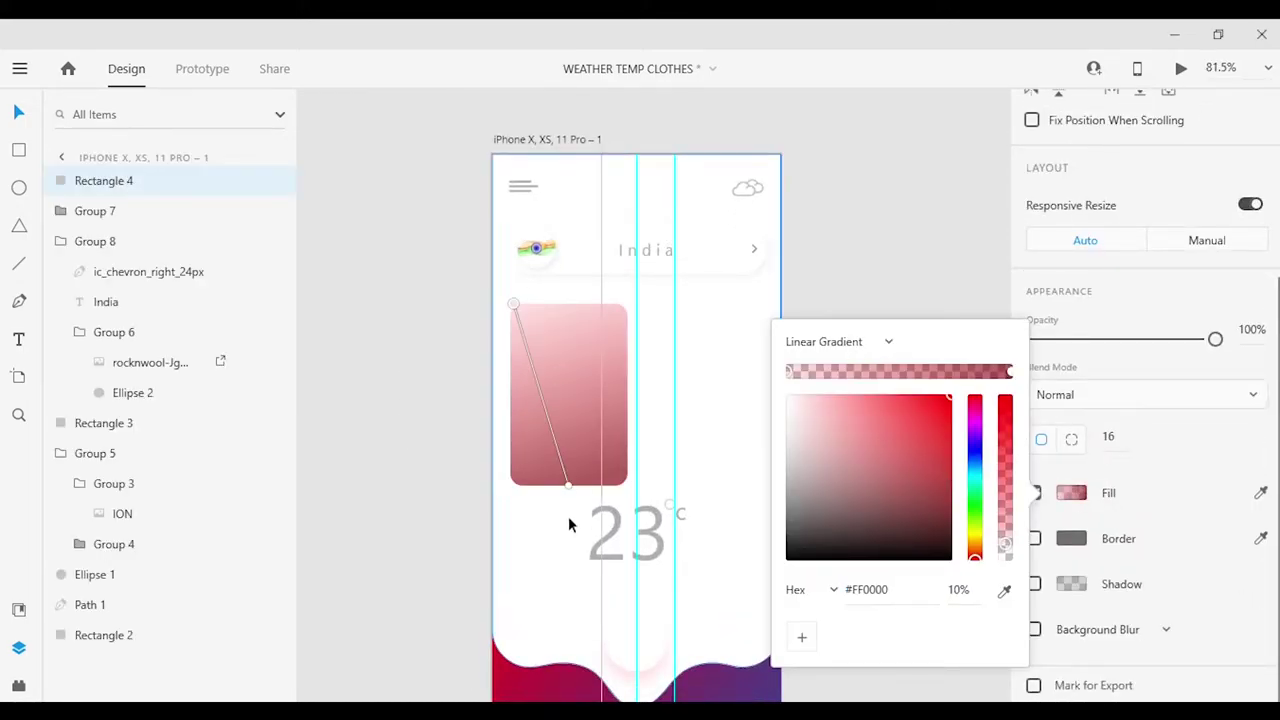
Run the card's gradient diagonally to its lower-right corner with a #FFFFFF start stop at 57%, and lower the card's opacity to 30%.
click(791, 371)
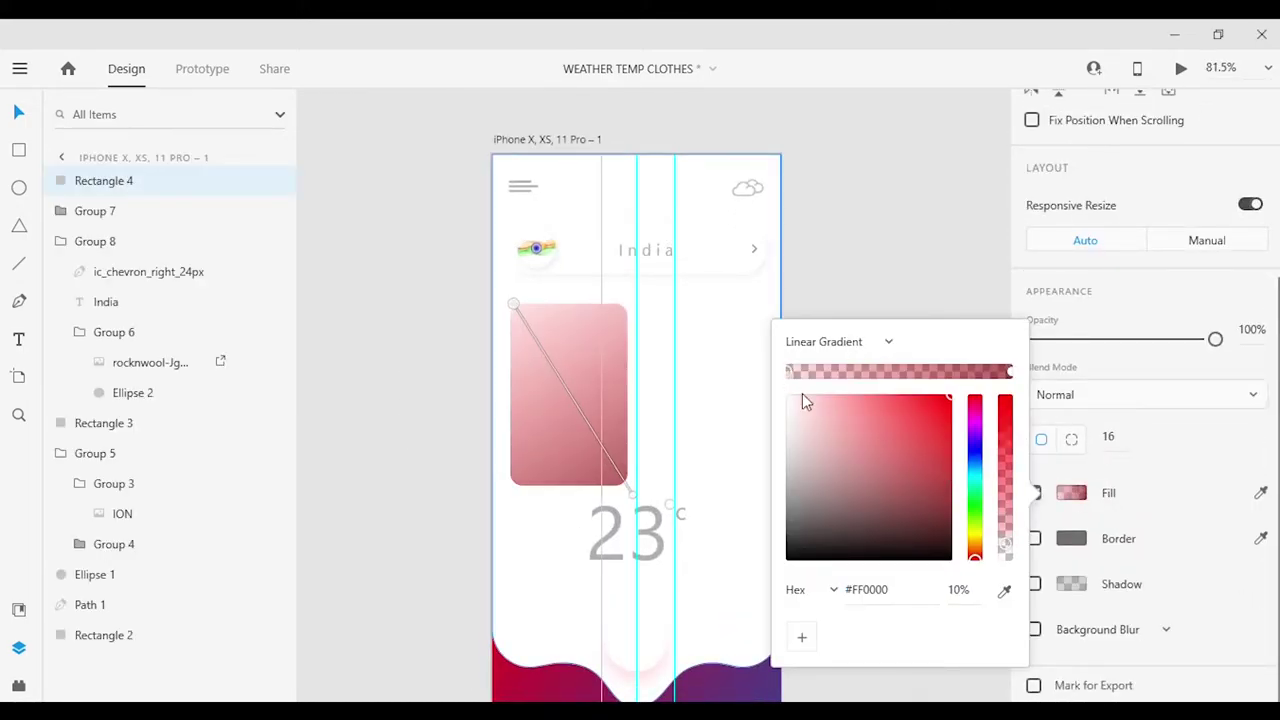
click(955, 372)
click(791, 371)
drag(1005, 399, 1015, 473)
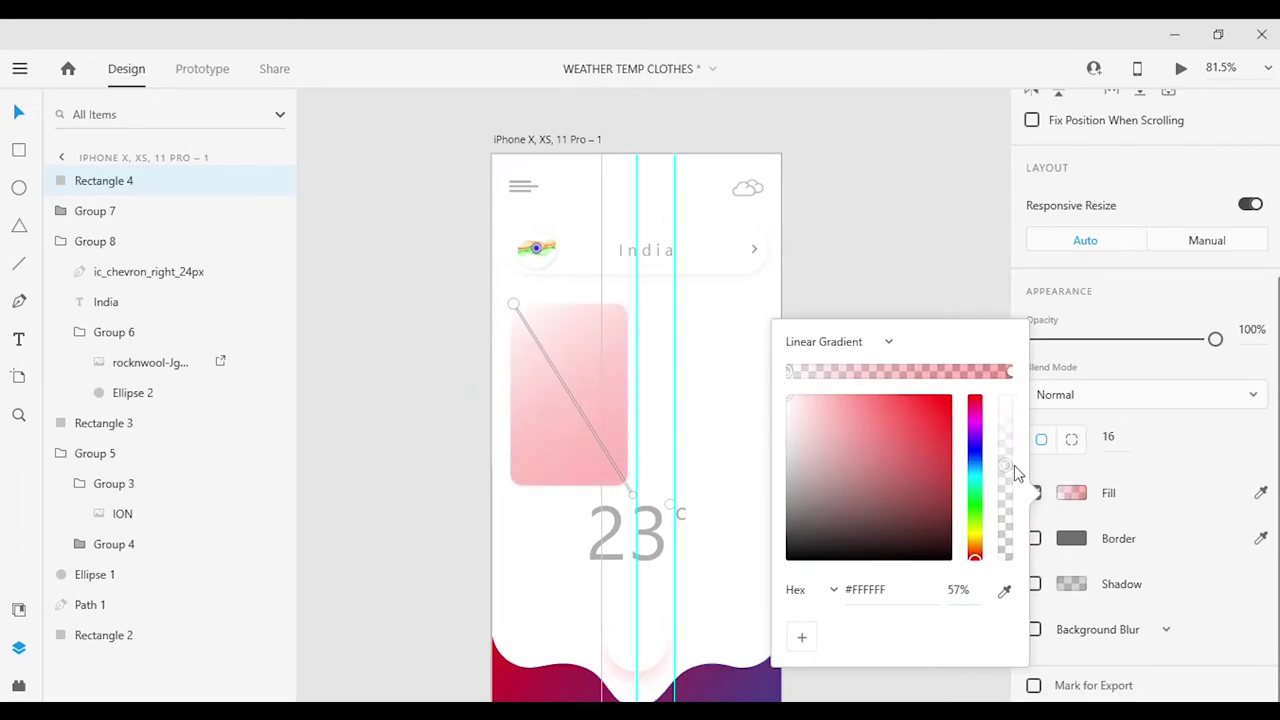
key(Escape)
drag(1215, 339, 1088, 339)
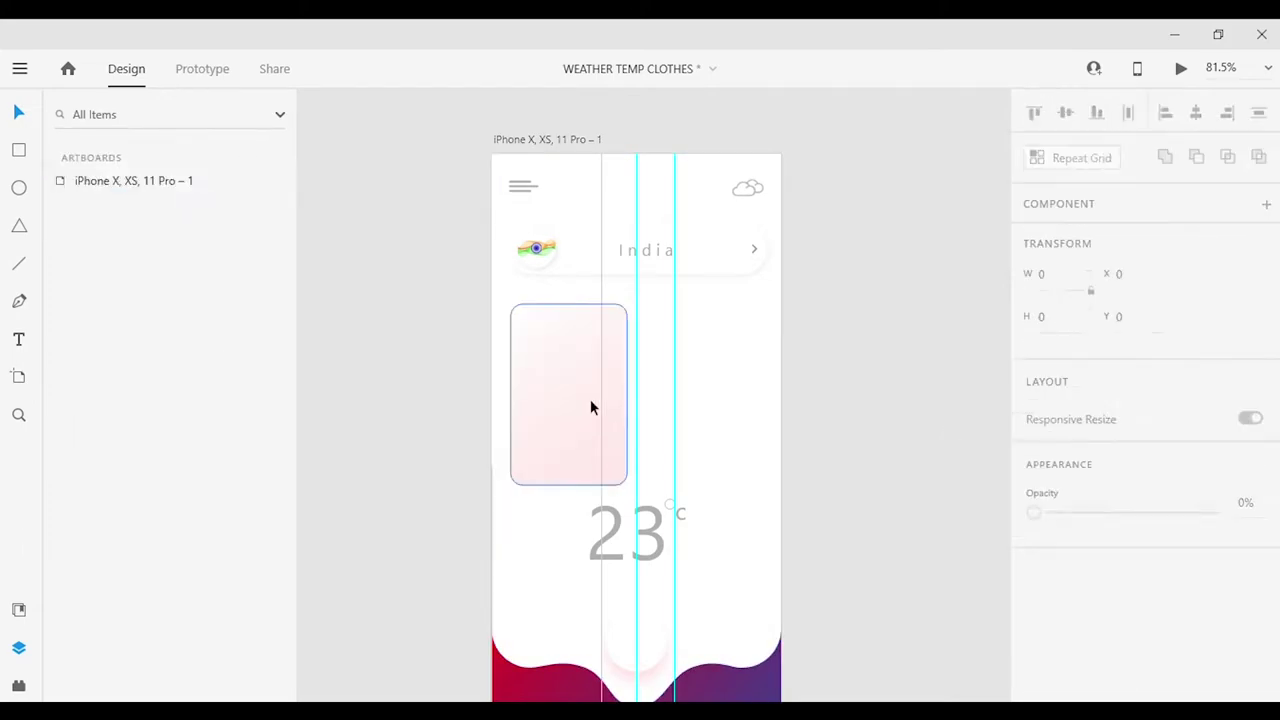
Place a violet-gradient copy of the pink card beside it, and adjust the fill colour of the "c" in the 23°C display.
drag(590, 399, 724, 415)
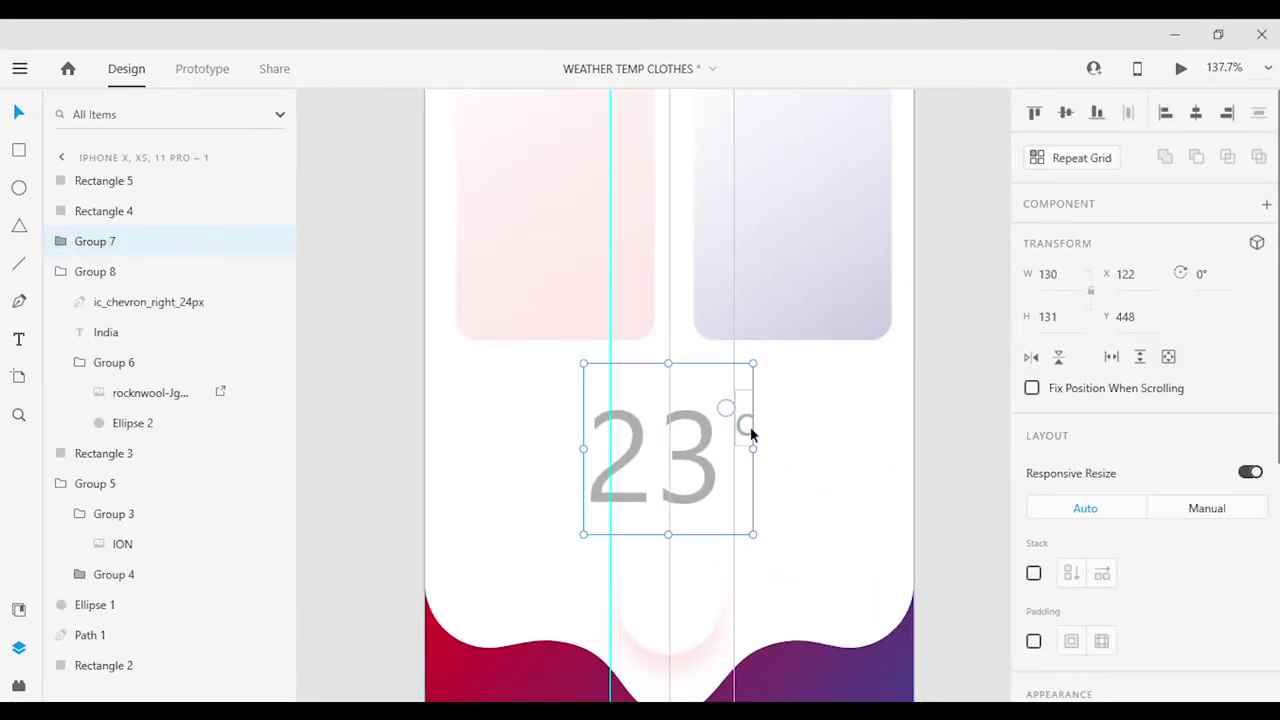
double_click(750, 432)
click(1070, 560)
click(851, 586)
click(937, 555)
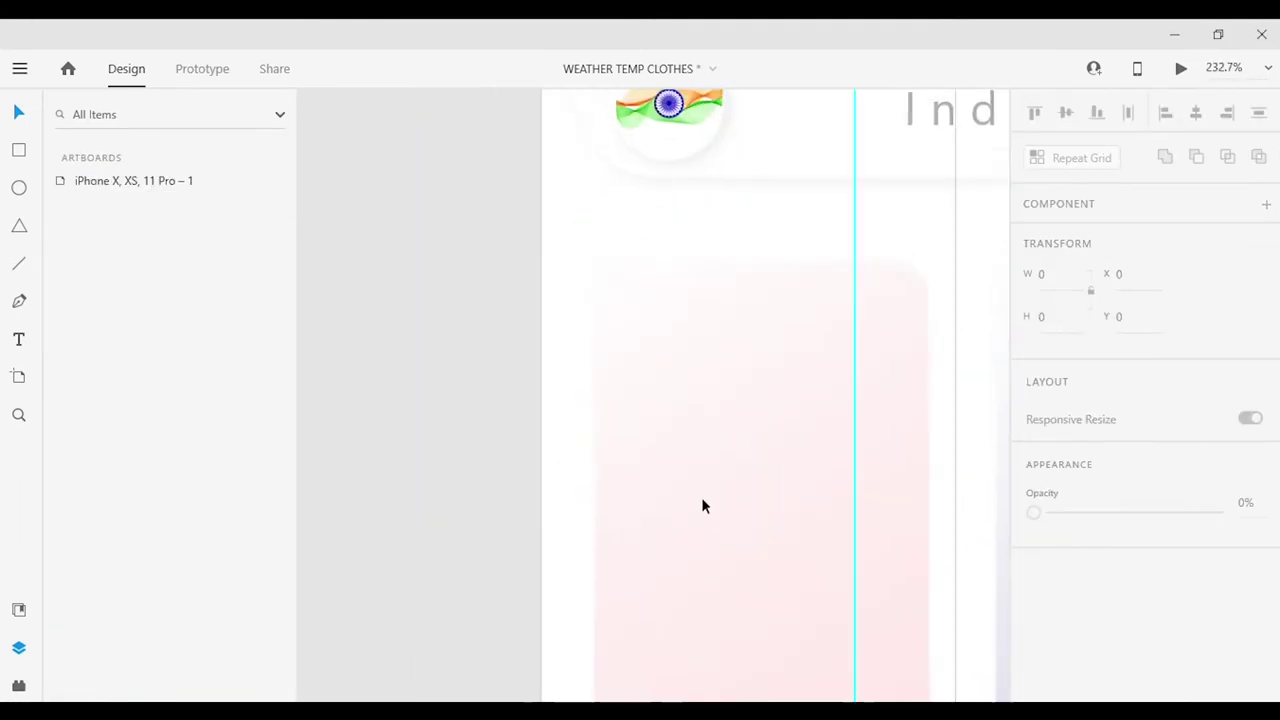
Place the downward arrow-to-line icon from the document assets near the top of the pink card.
key(ctrl+shift+y)
drag(100, 432, 767, 362)
click(713, 390)
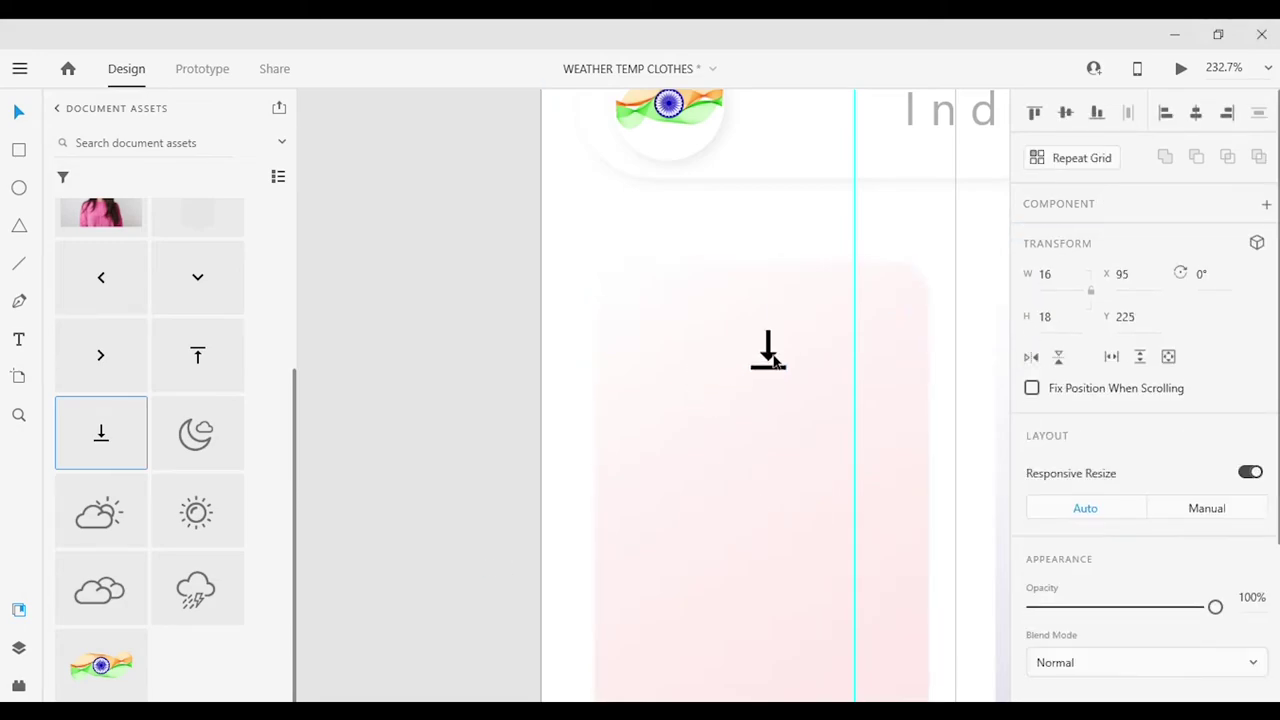
Draw a 39 px circle around the arrow icon, give it a linear gradient using #FF0000, and set its opacity to 57%.
scroll(1140, 450, down, 3)
click(1071, 493)
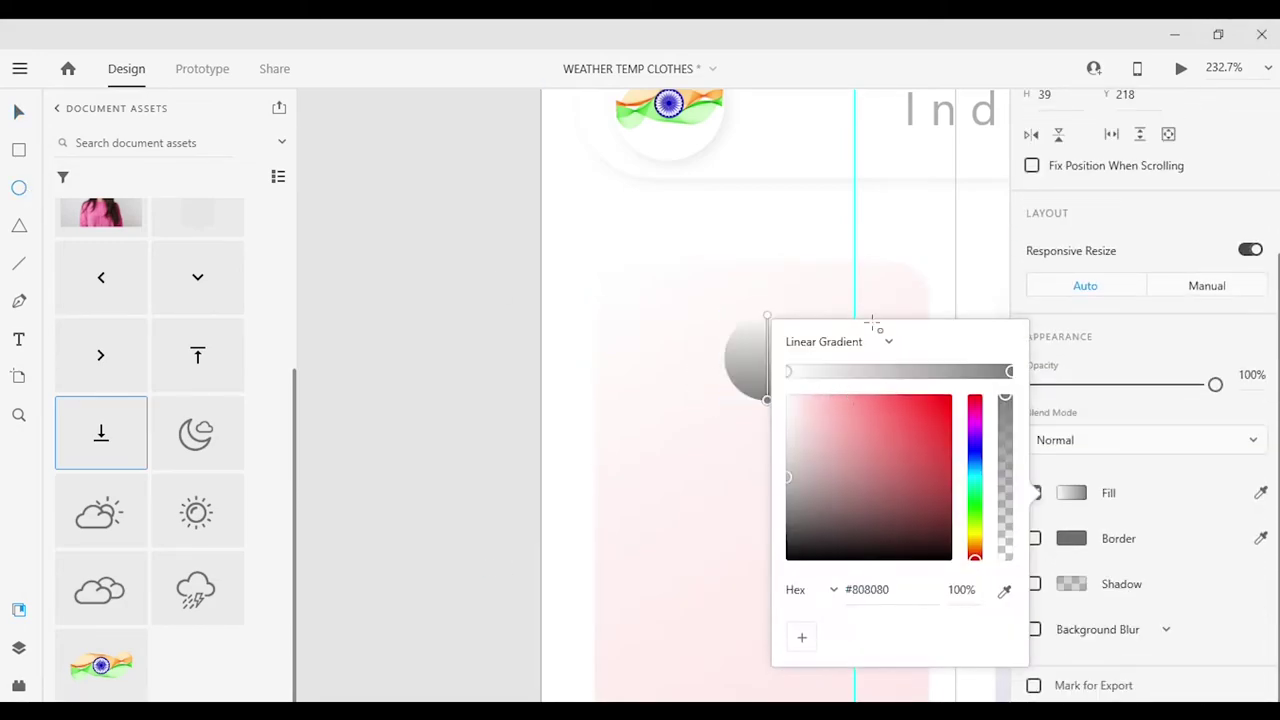
scroll(658, 357, right, 3)
click(1071, 493)
text(FF0000)
key(Return)
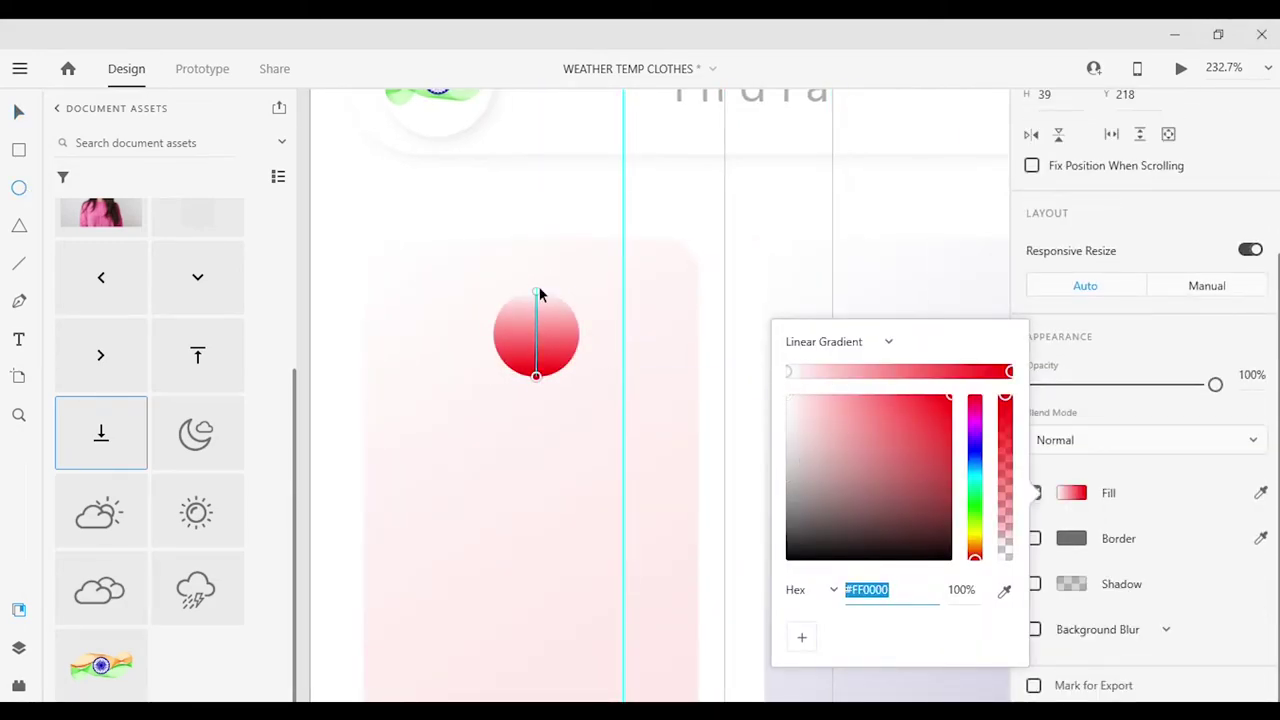
click(1010, 372)
drag(1215, 384, 1153, 388)
Centre the arrow icon in its circle, group the two, and centre the group horizontally near the top of the pink card.
scroll(574, 373, down, 4)
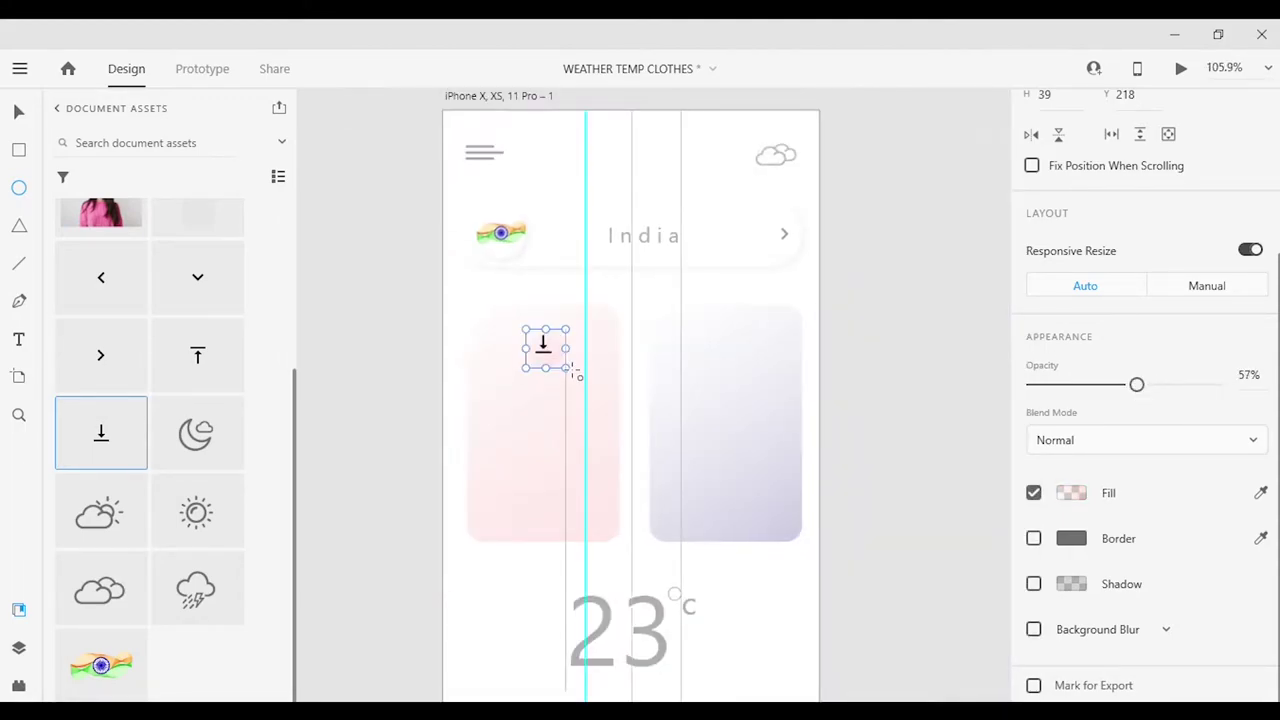
key(ctrl+y)
scroll(567, 398, up, 4)
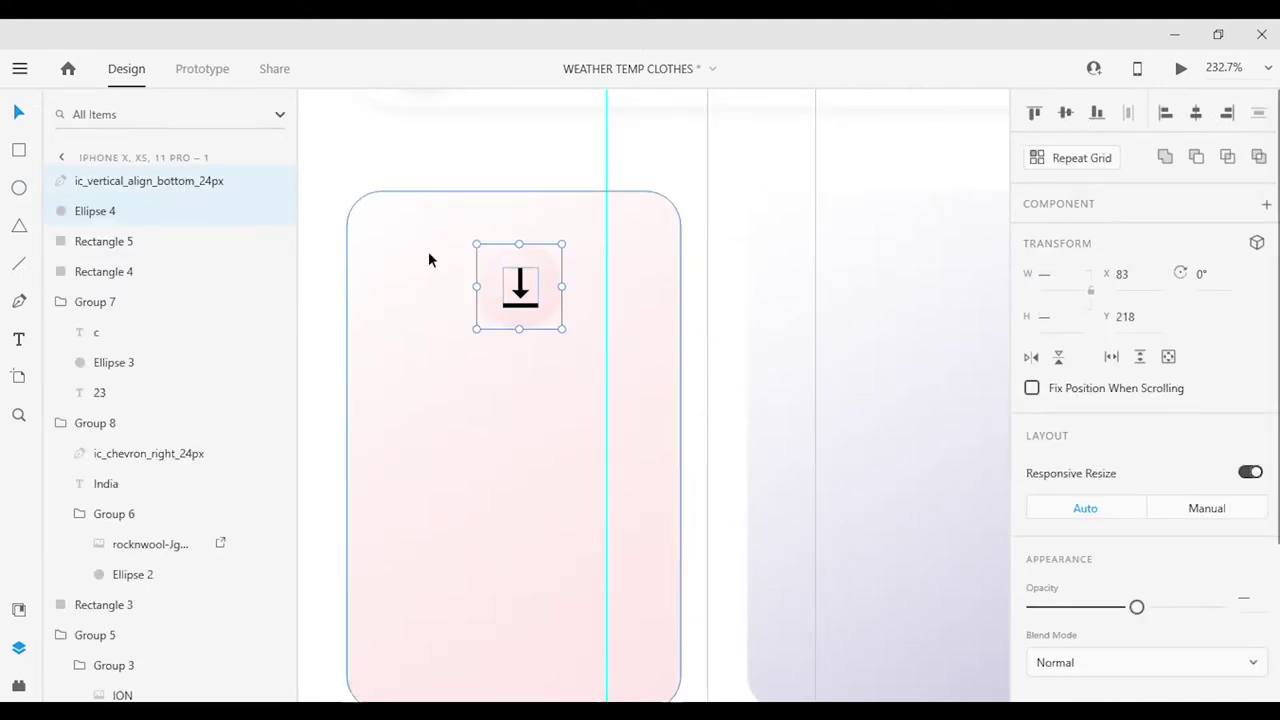
key(ctrl+z)
key(ctrl+z)
key(ctrl+z)
key(ctrl+z)
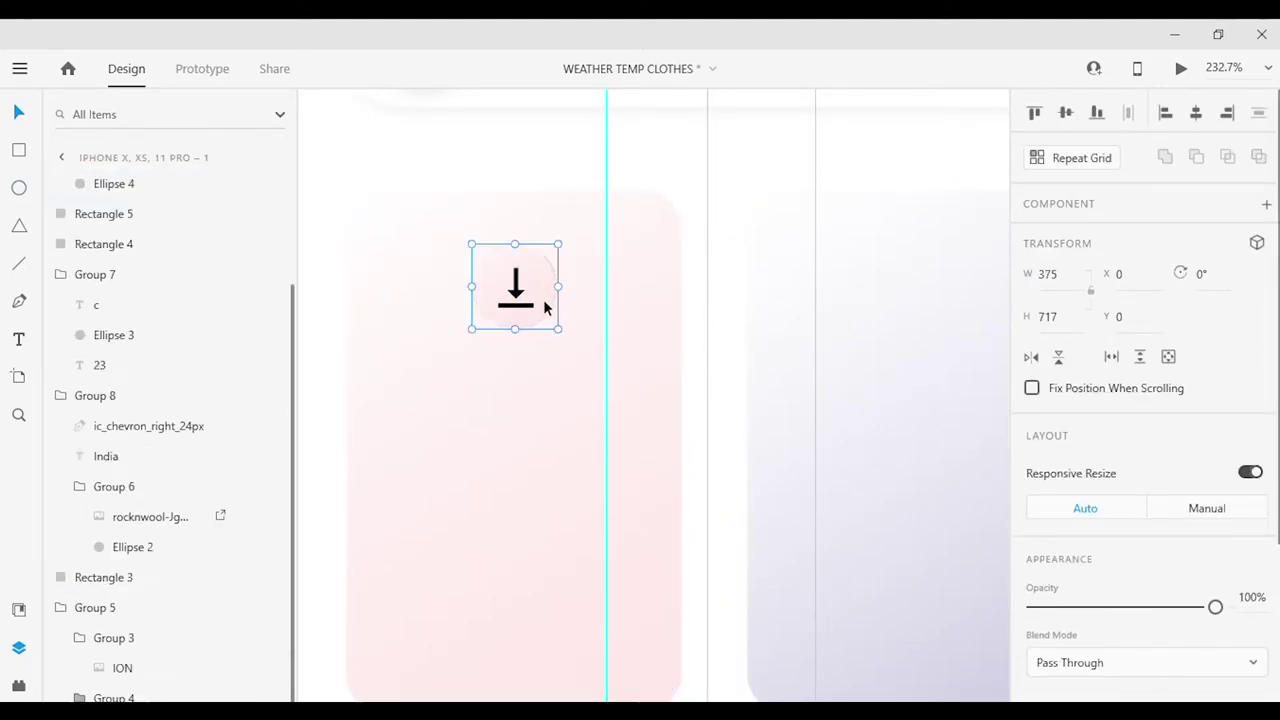
Recolour the arrow icon inside the pink card's circle to pinkish red and lower its opacity to 70%.
scroll(636, 332, up, 2)
double_click(587, 265)
scroll(1140, 400, down, 3)
click(1033, 538)
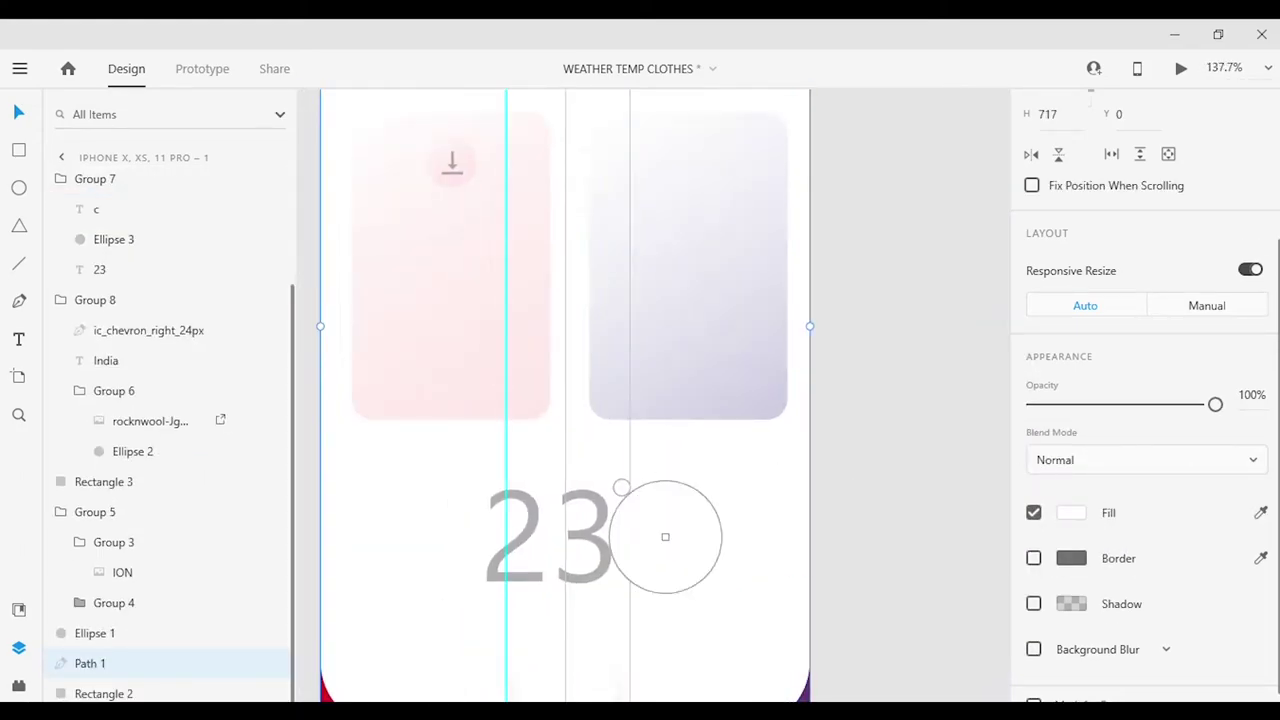
click(451, 163)
double_click(454, 164)
scroll(454, 164, up, 2)
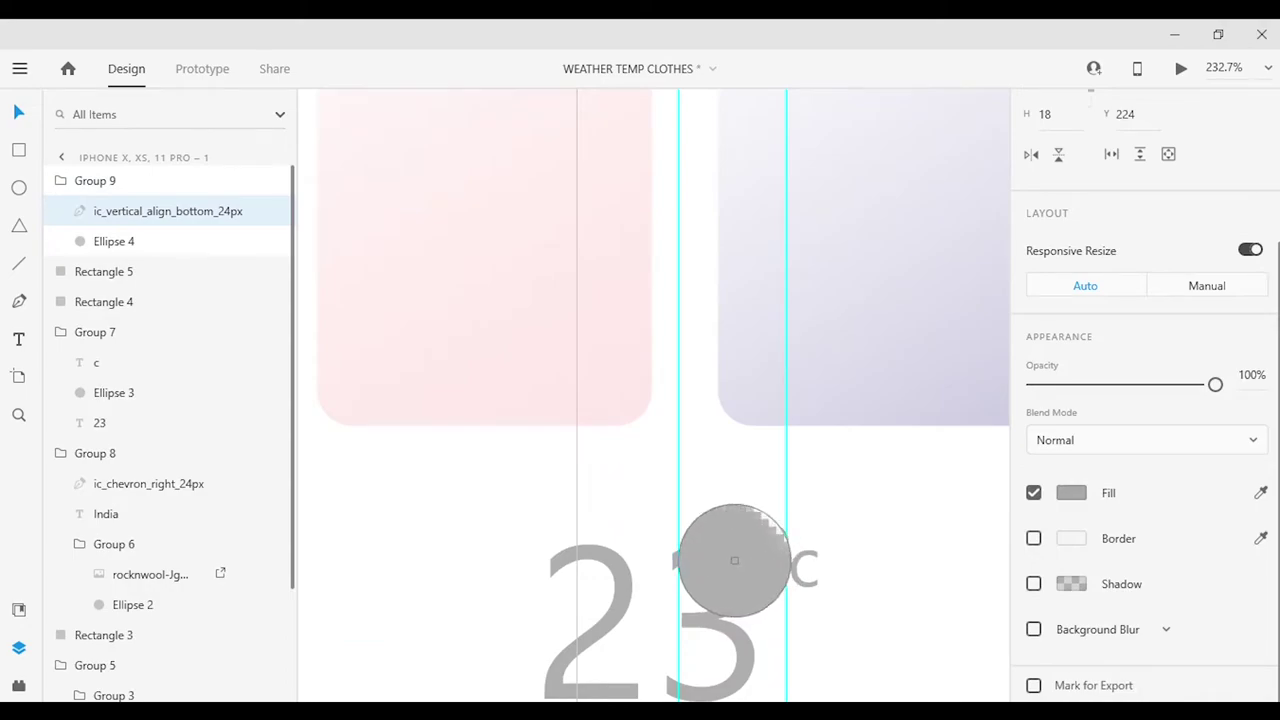
click(1071, 493)
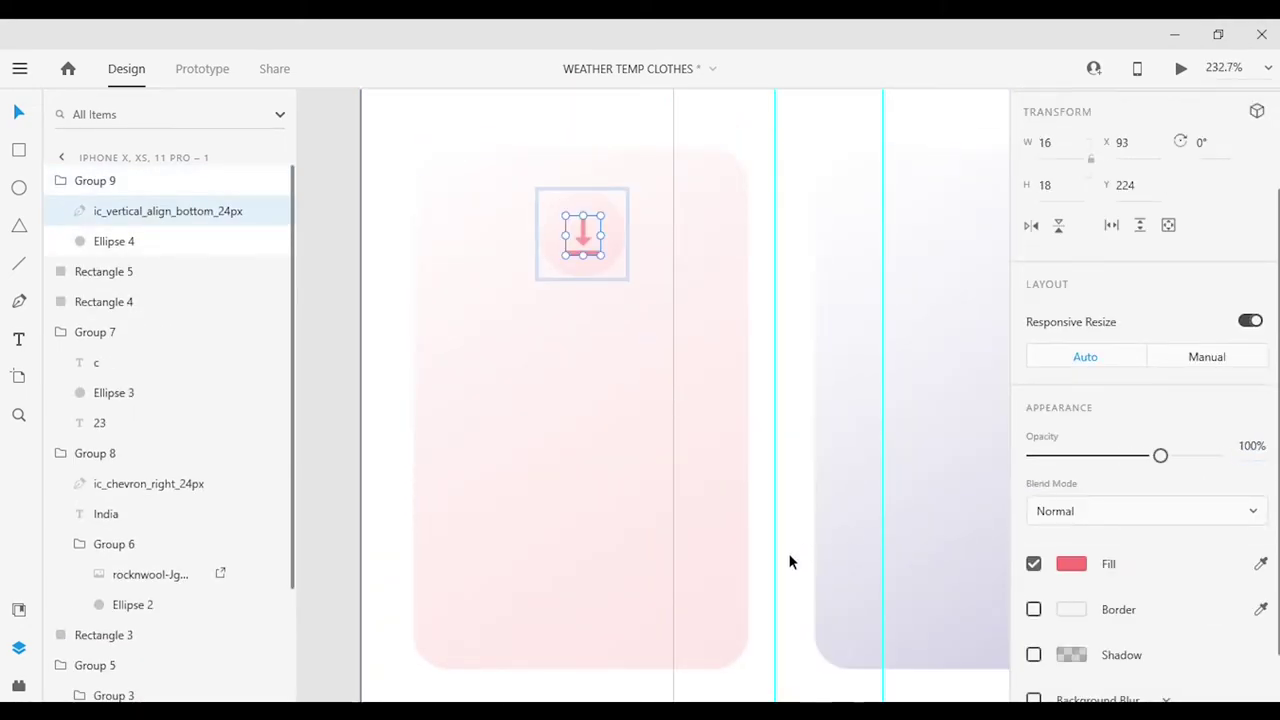
Copy the arrow-and-circle group onto the violet card, rotate its arrow 180°, and recolour it violet with #7674AC in the circle's gradient.
drag(608, 245, 775, 236)
click(850, 300)
double_click(749, 243)
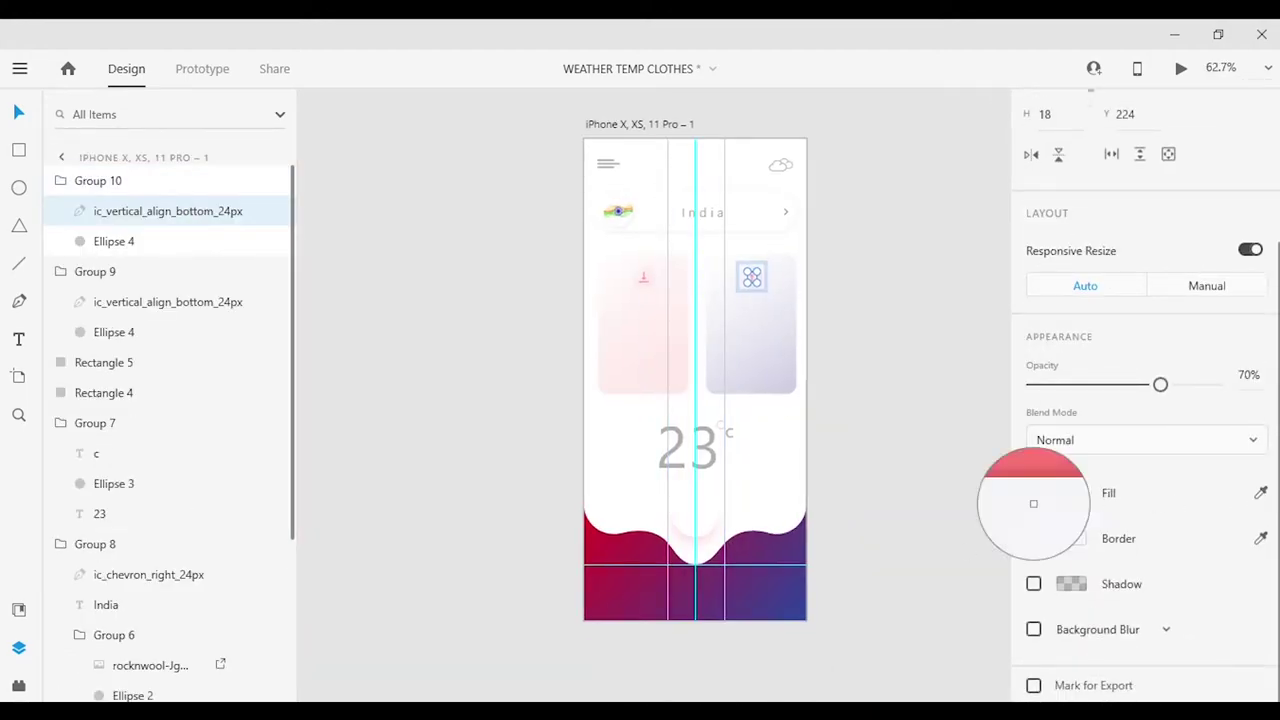
click(886, 418)
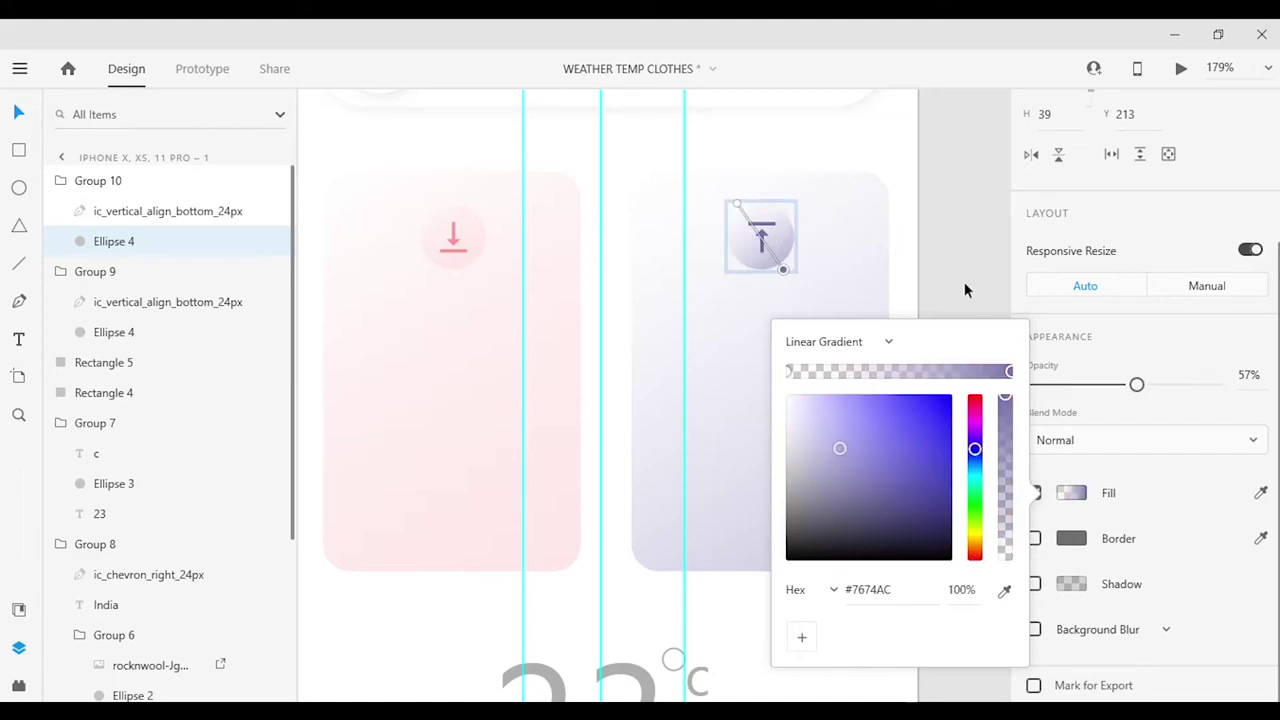
Lower the opacity of the violet card's upward arrow to 50%.
click(763, 240)
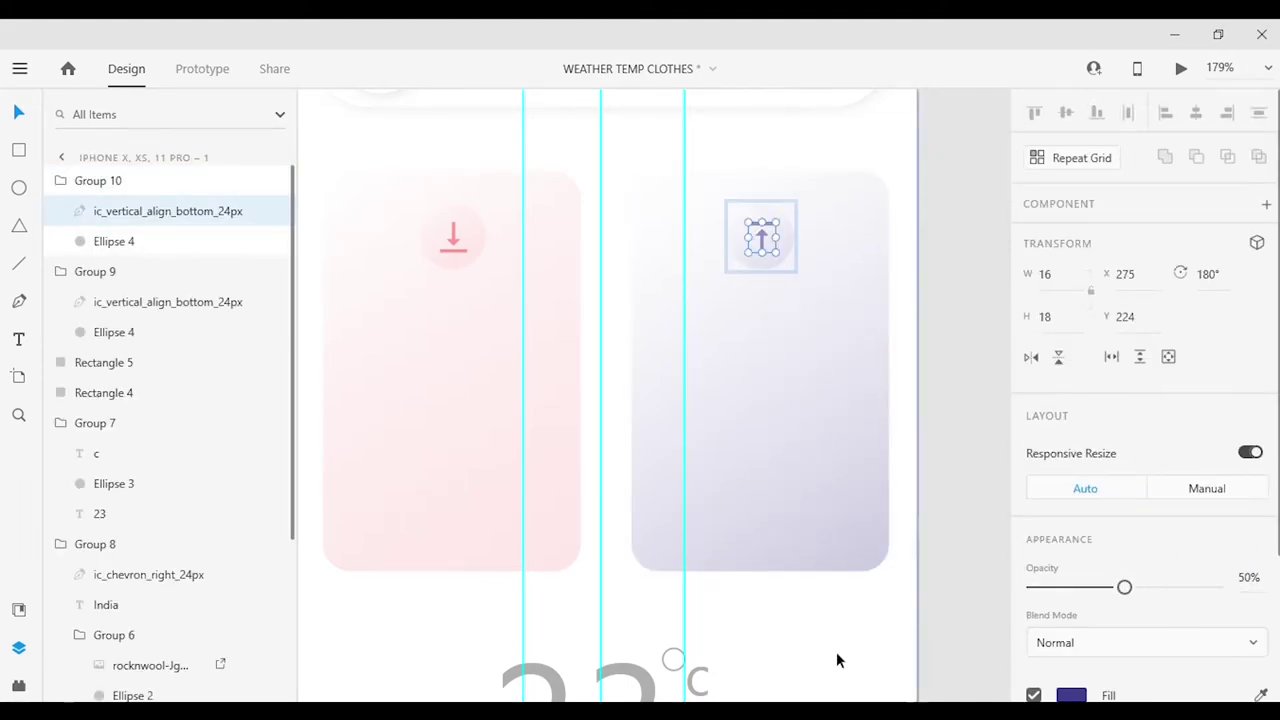
click(827, 612)
key(Escape)
scroll(780, 528, down, 5)
click(838, 374)
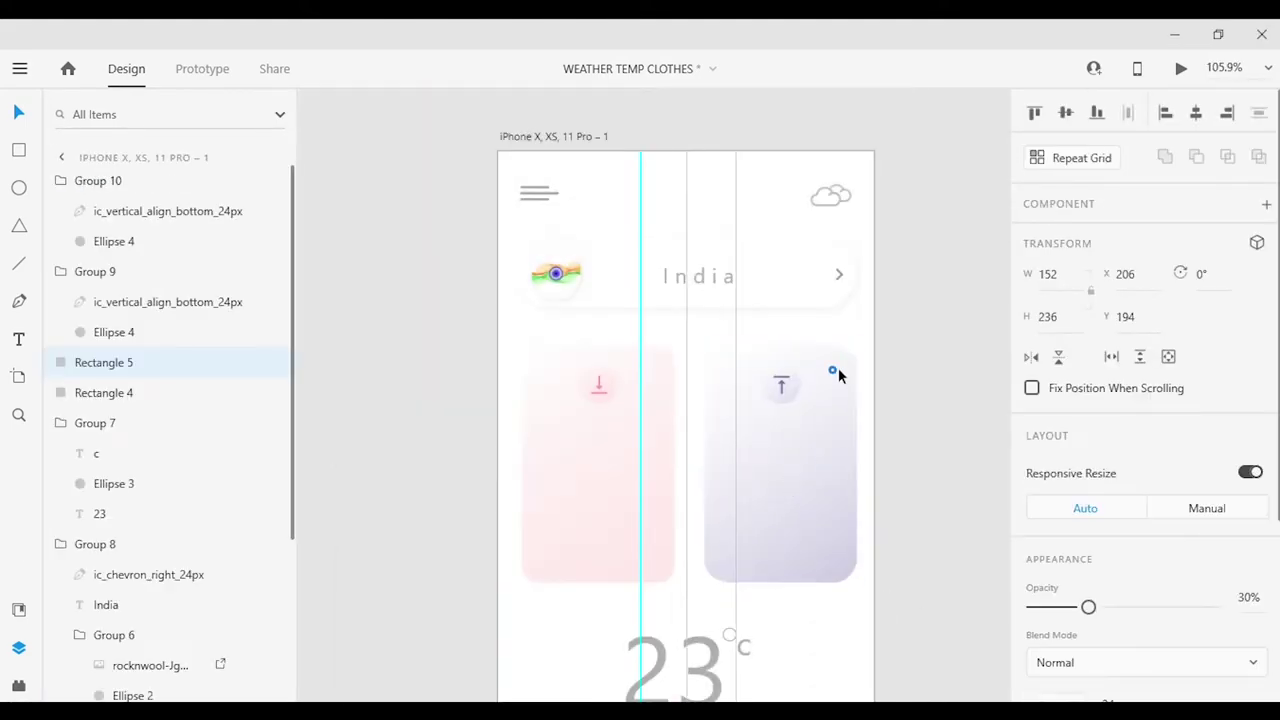
scroll(1140, 450, down, 5)
click(600, 514)
key(Escape)
Add the centre-aligned text "yesterday" in Segoe UI at size 16 below the pink card's arrow icon.
scroll(875, 365, up, 3)
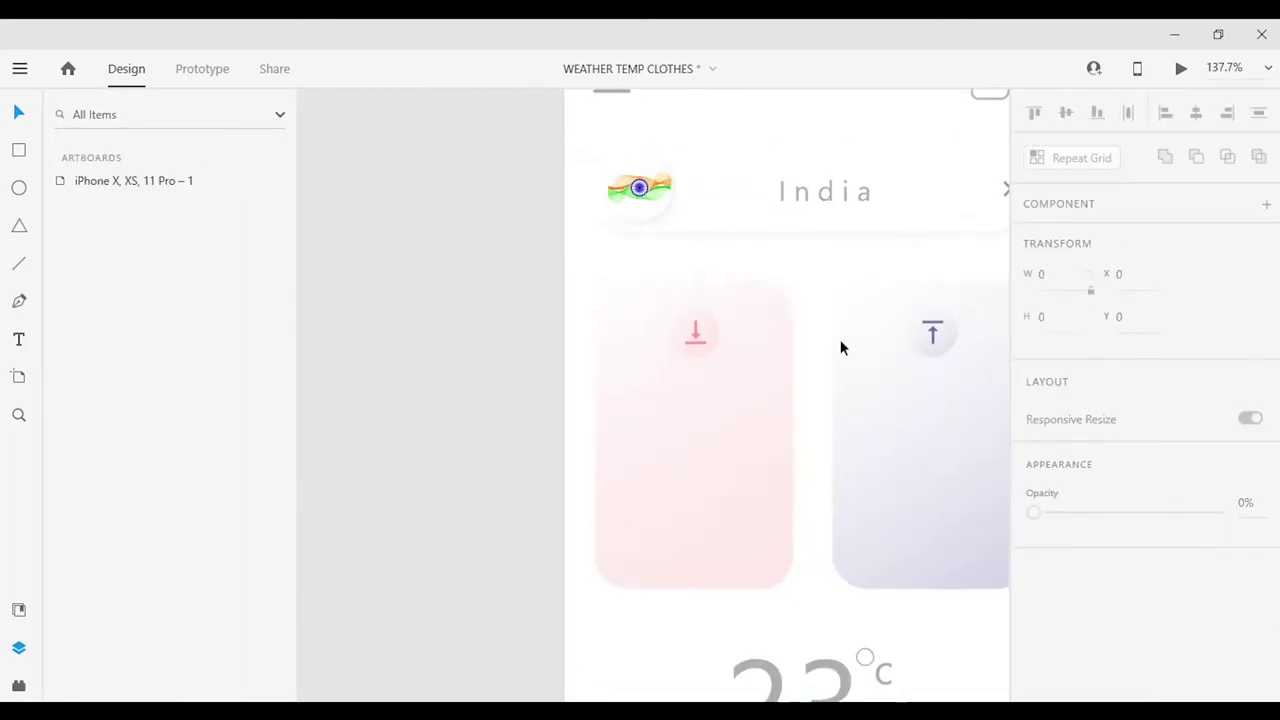
key(t)
click(568, 296)
scroll(1089, 521, down, 3)
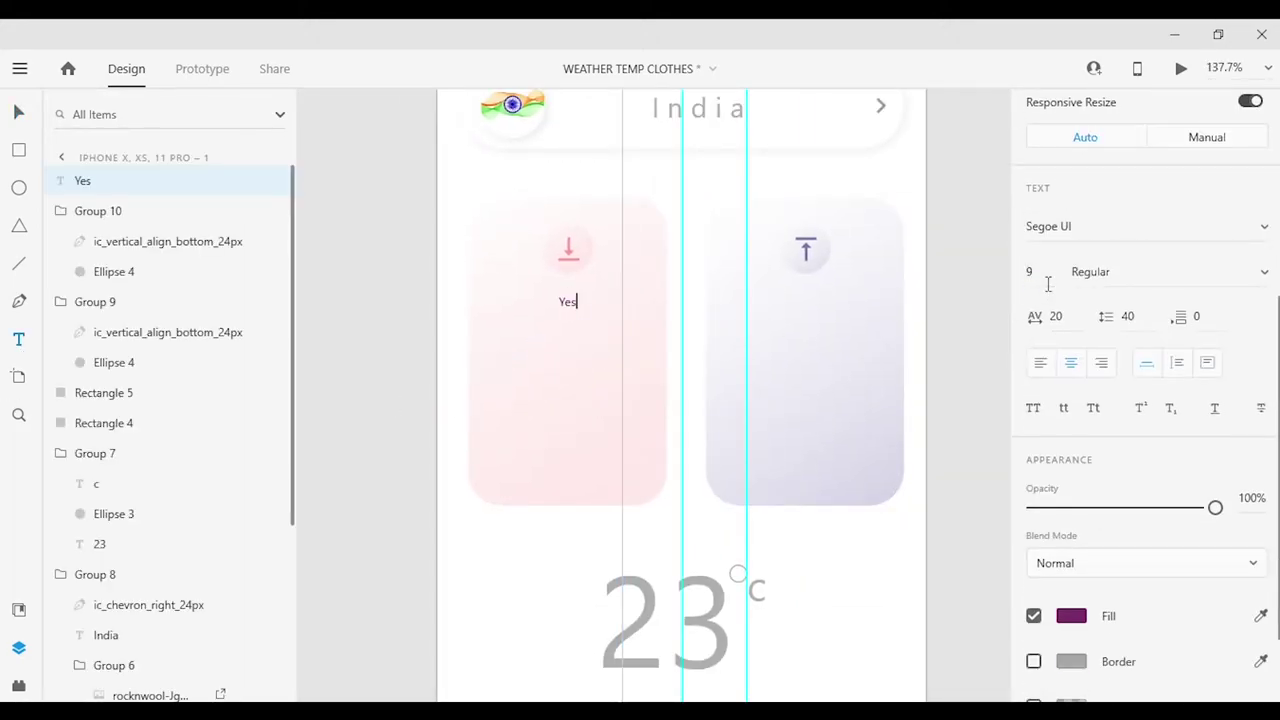
key(Escape)
click(1145, 480)
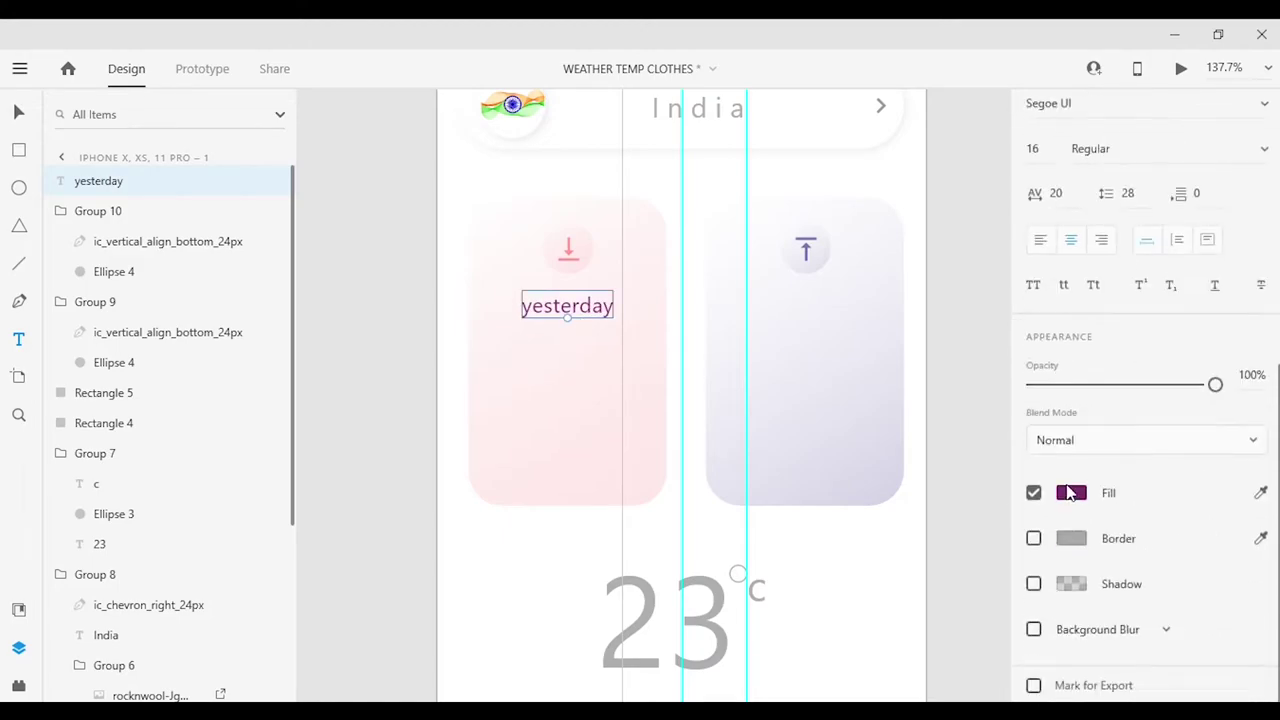
Recolour the "yesterday" text with the grey sampled from the large temperature display.
click(1071, 492)
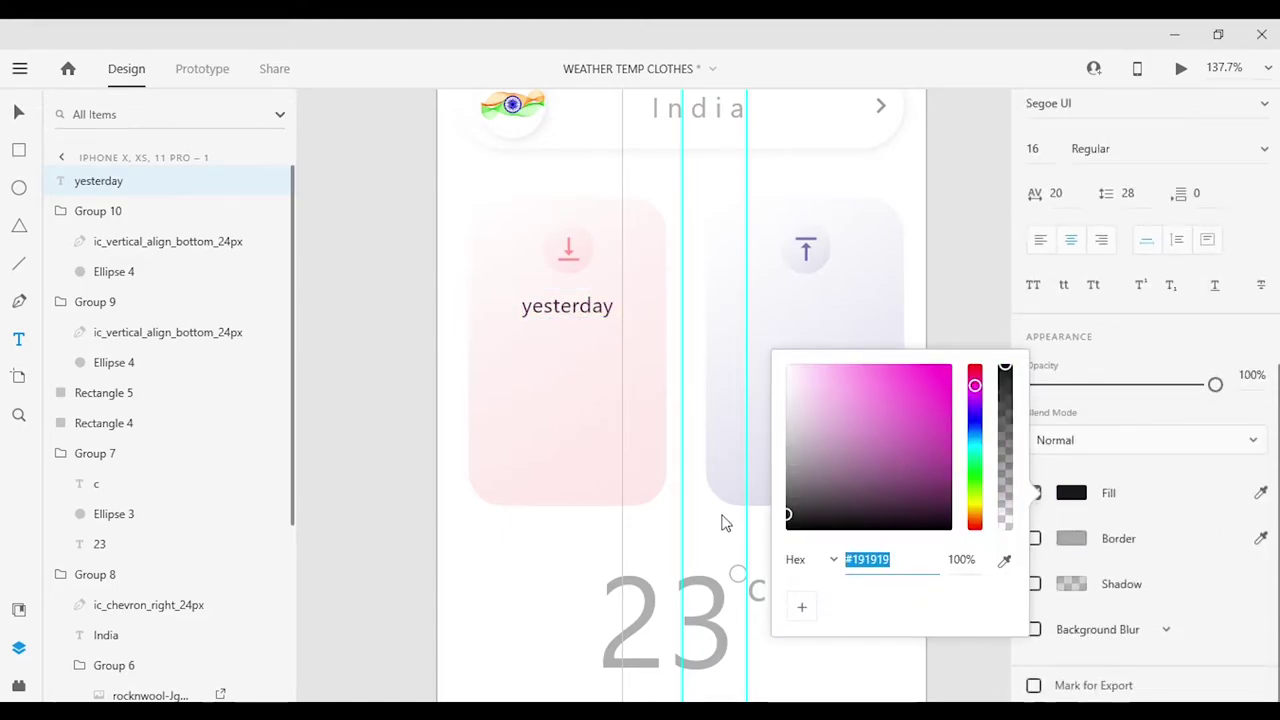
click(1005, 560)
click(737, 598)
click(411, 529)
scroll(713, 536, down, 3)
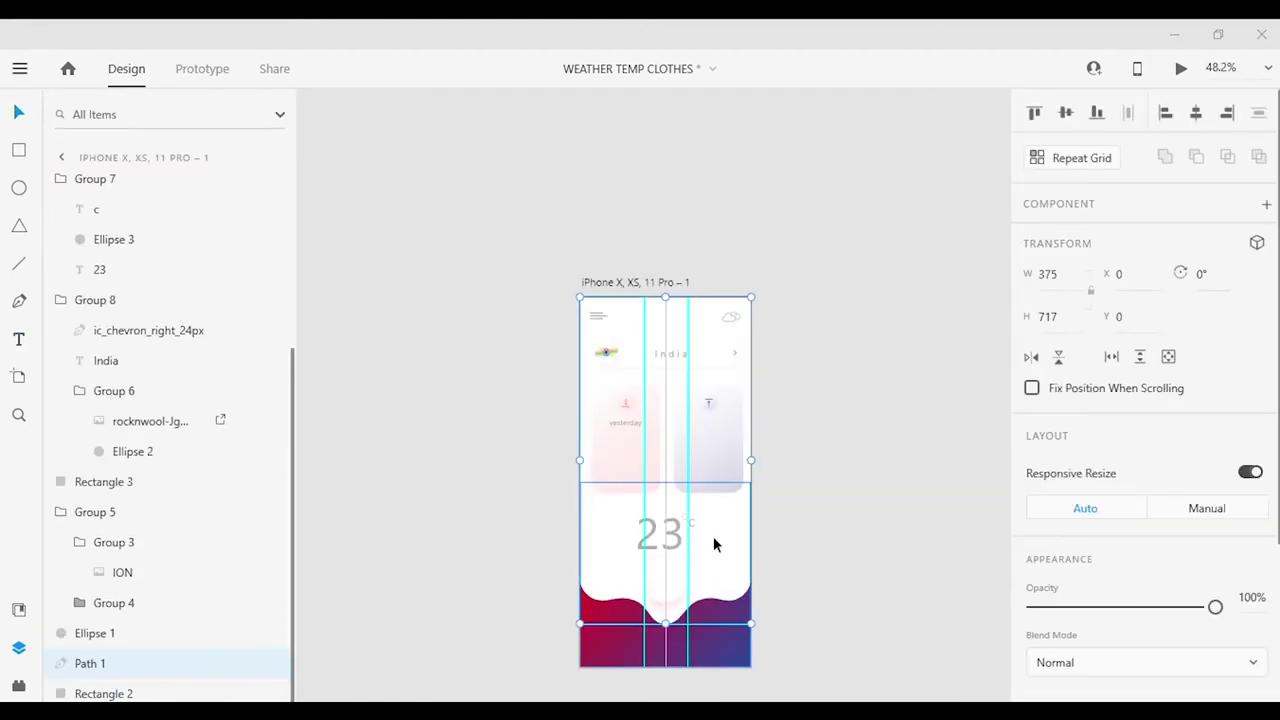
Capitalise the label to "Yesterday", centre it beneath the pink card's arrow icon and lower its opacity.
scroll(713, 536, up, 4)
double_click(577, 395)
drag(580, 397, 557, 405)
scroll(597, 394, down, 1)
scroll(1140, 450, down, 4)
drag(1214, 506, 1086, 506)
key(Escape)
Add the text "20" at size 21 beneath the "Yesterday" label.
key(t)
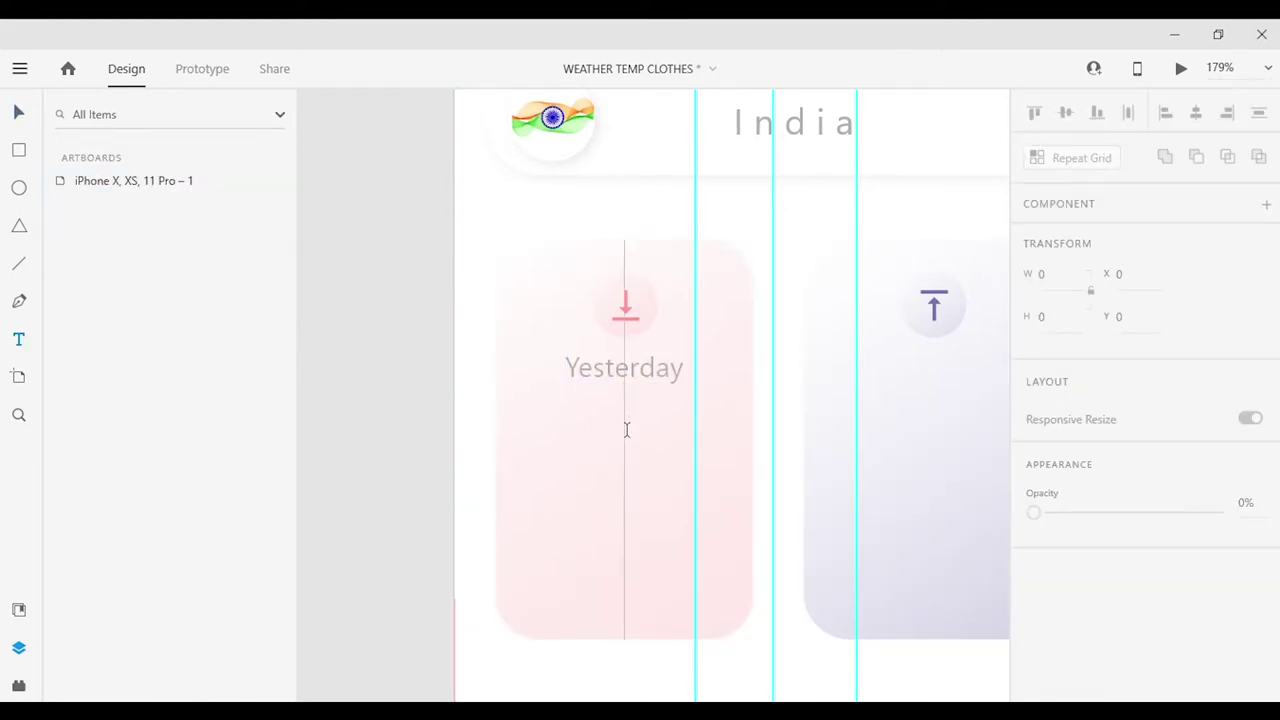
click(626, 410)
text(20)
Draw an unfilled 6 px degree circle with a 0.5 border and place it at the upper right of the "20".
scroll(630, 430, up, 5)
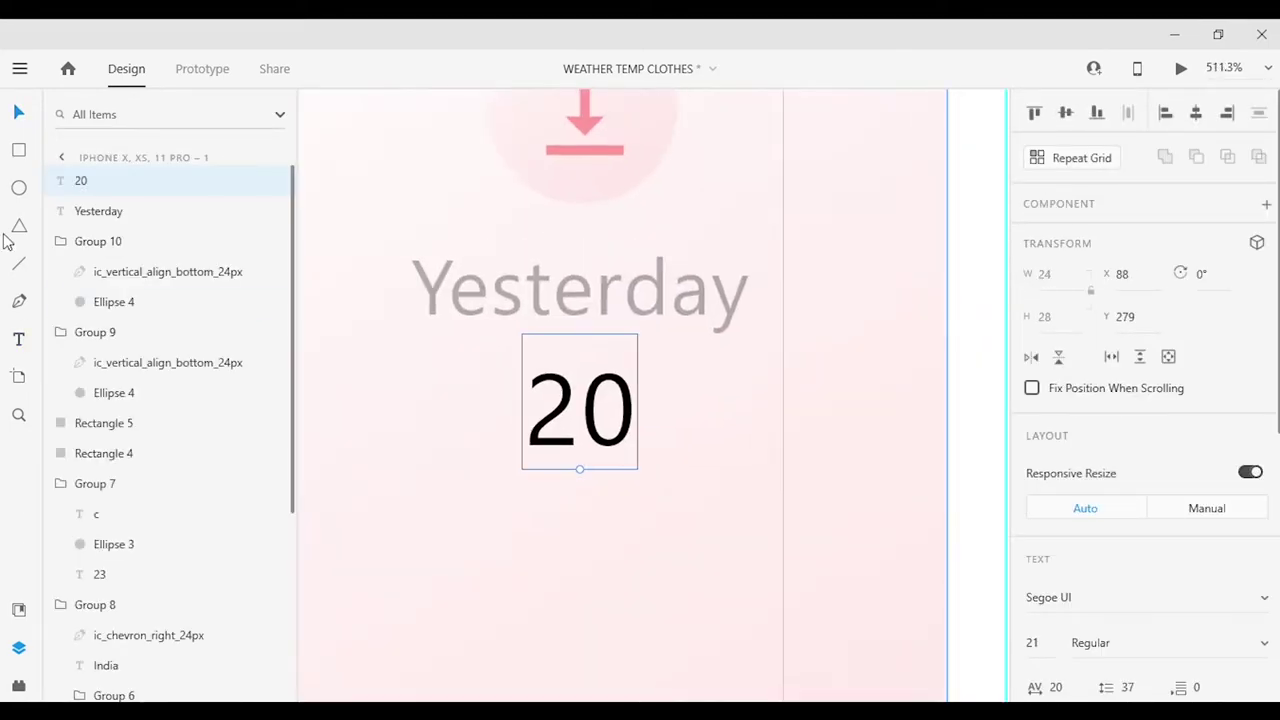
click(18, 187)
drag(652, 348, 682, 378)
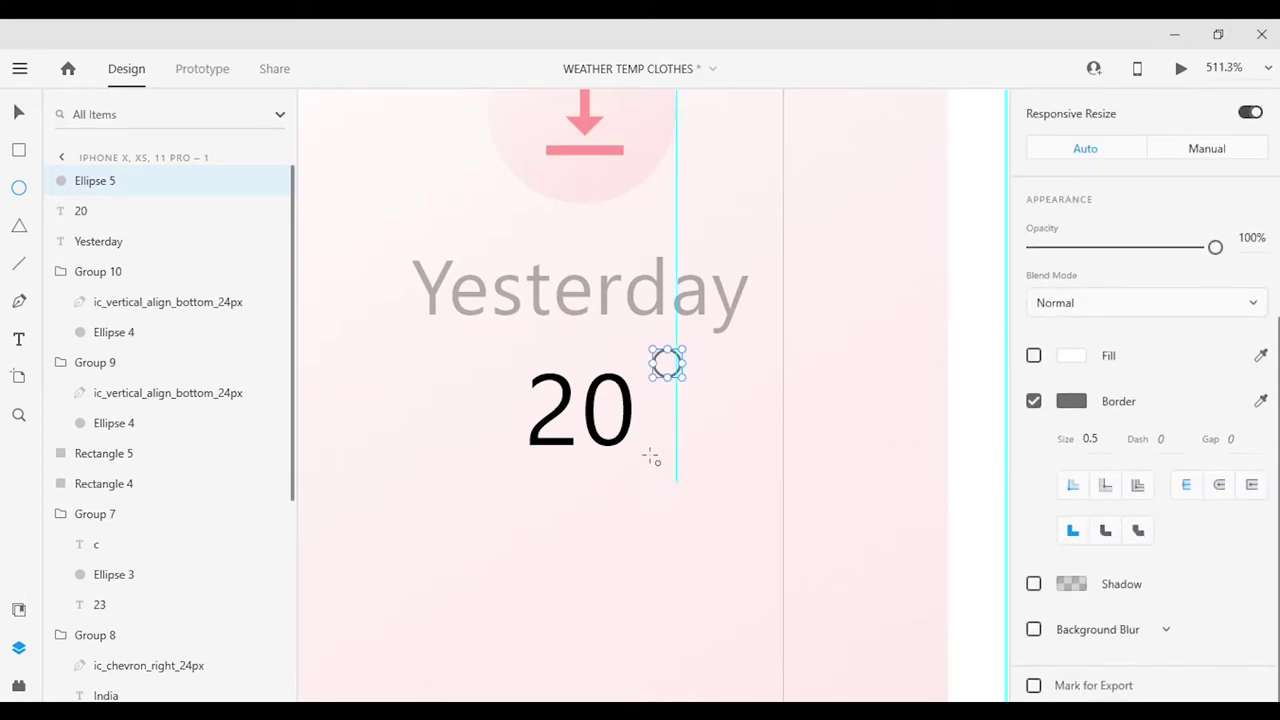
key(v)
click(792, 497)
scroll(655, 395, up, 4)
click(655, 401)
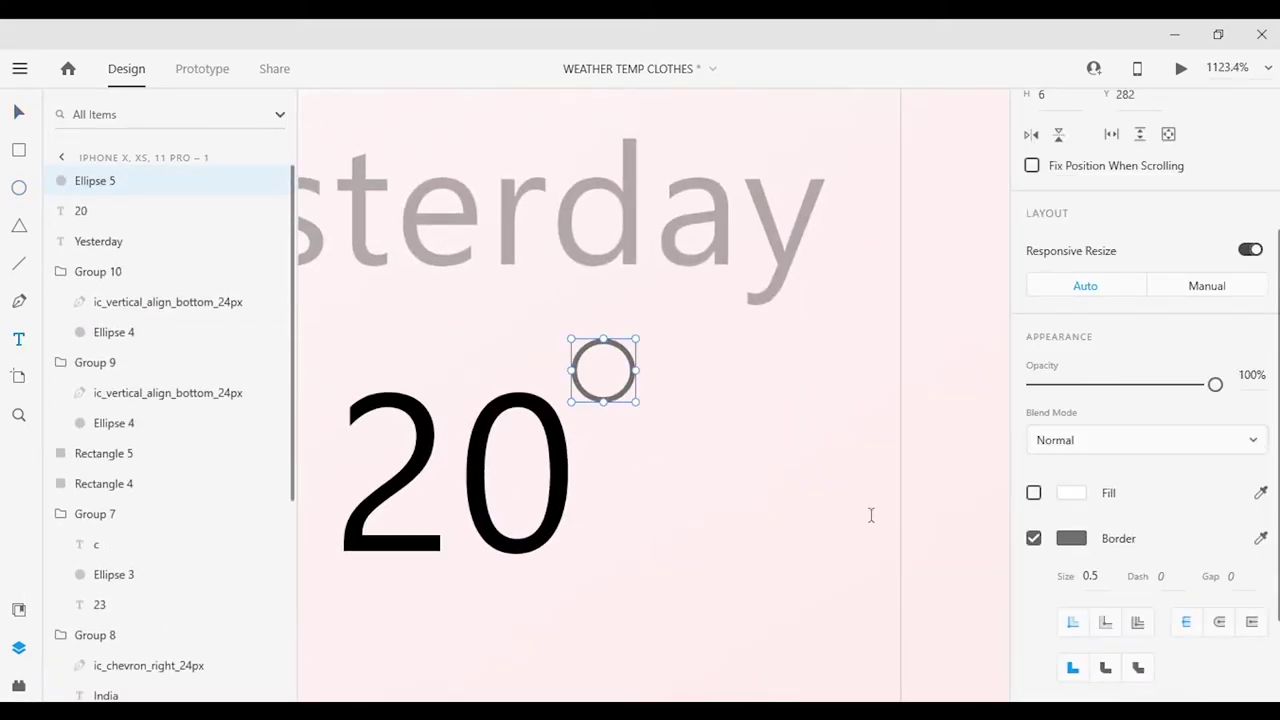
Add a "C" at size 10 and position it just right of the degree circle.
click(640, 470)
text(C)
click(1032, 420)
text(10)
key(Return)
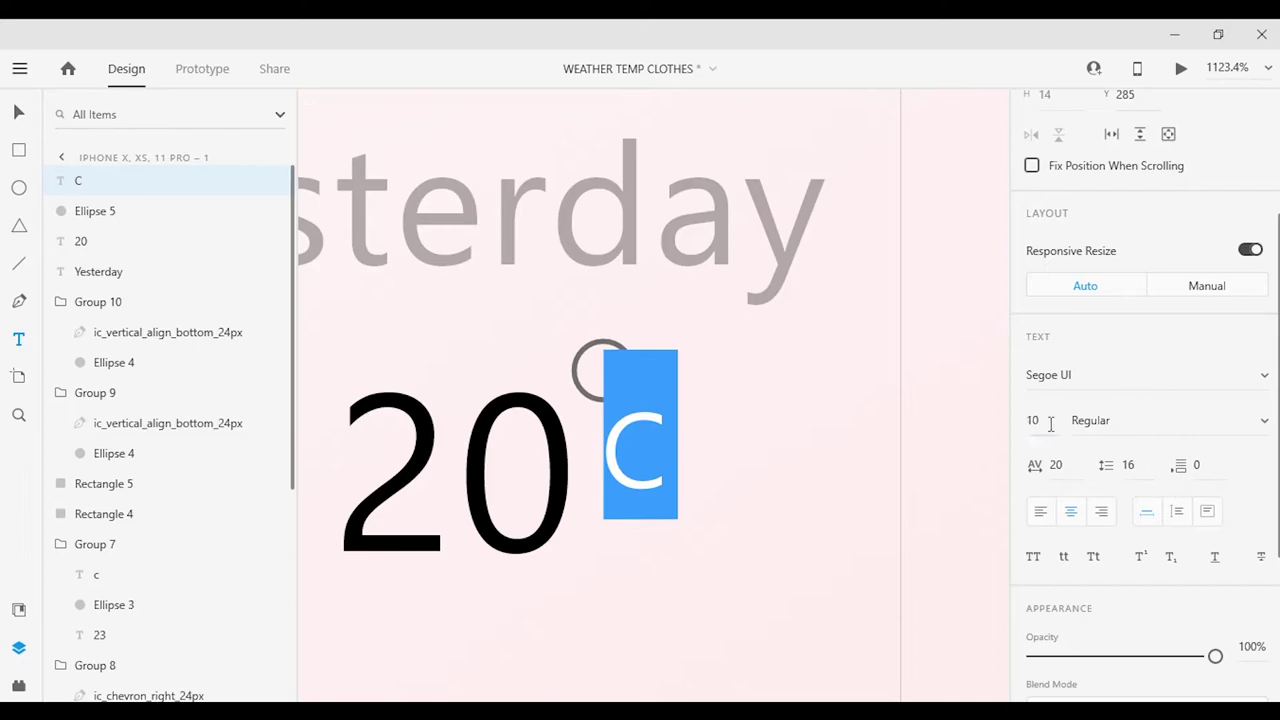
key(Escape)
click(735, 526)
Match the small degree circle's border colour to the black of the "20" text.
click(603, 343)
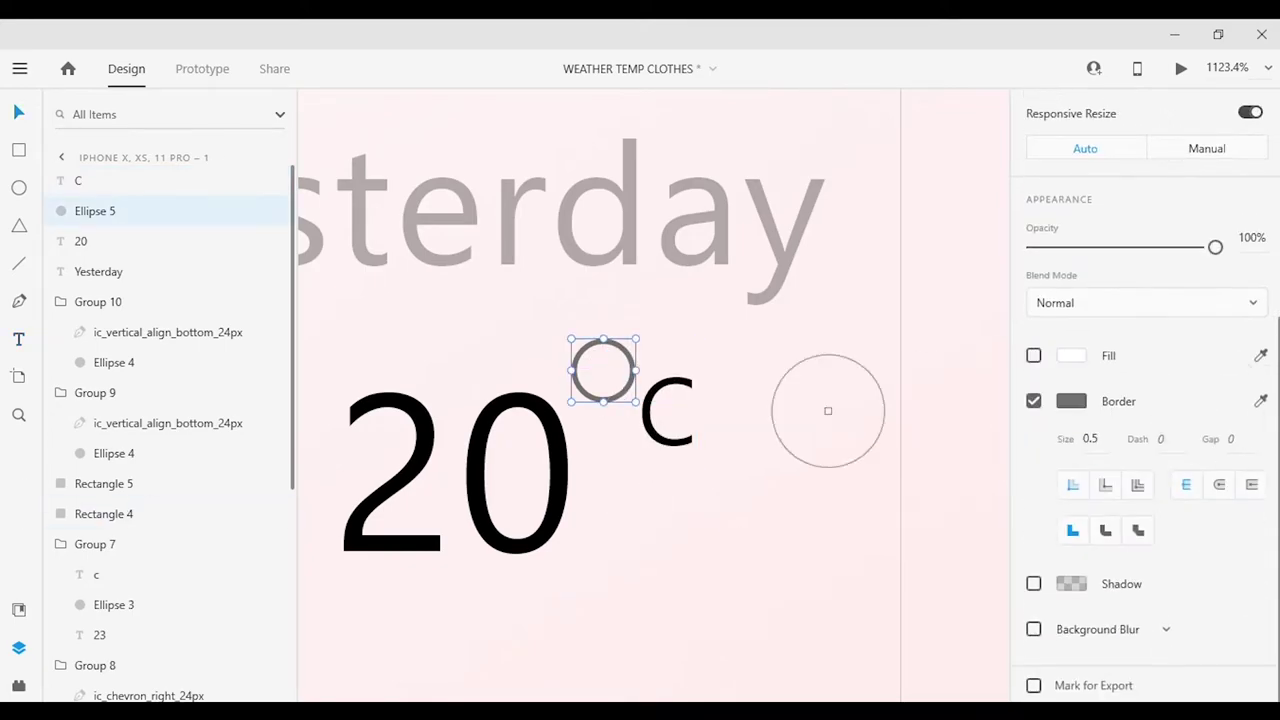
click(828, 570)
scroll(828, 570, down, 5)
Group the "20", degree circle and "C", and centre the group in the pink card under "Yesterday".
click(690, 505)
scroll(737, 491, up, 2)
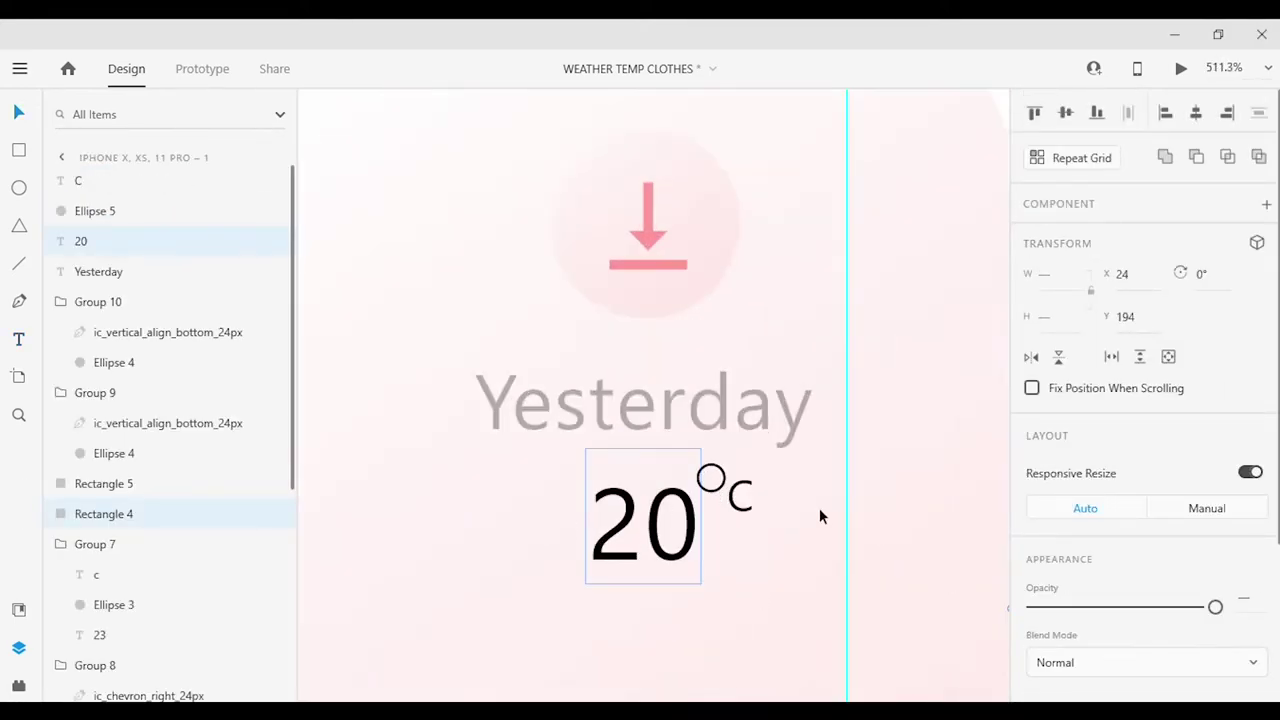
scroll(983, 557, down, 3)
click(751, 514)
scroll(751, 514, up, 4)
shift+click(954, 460)
shift+click(997, 515)
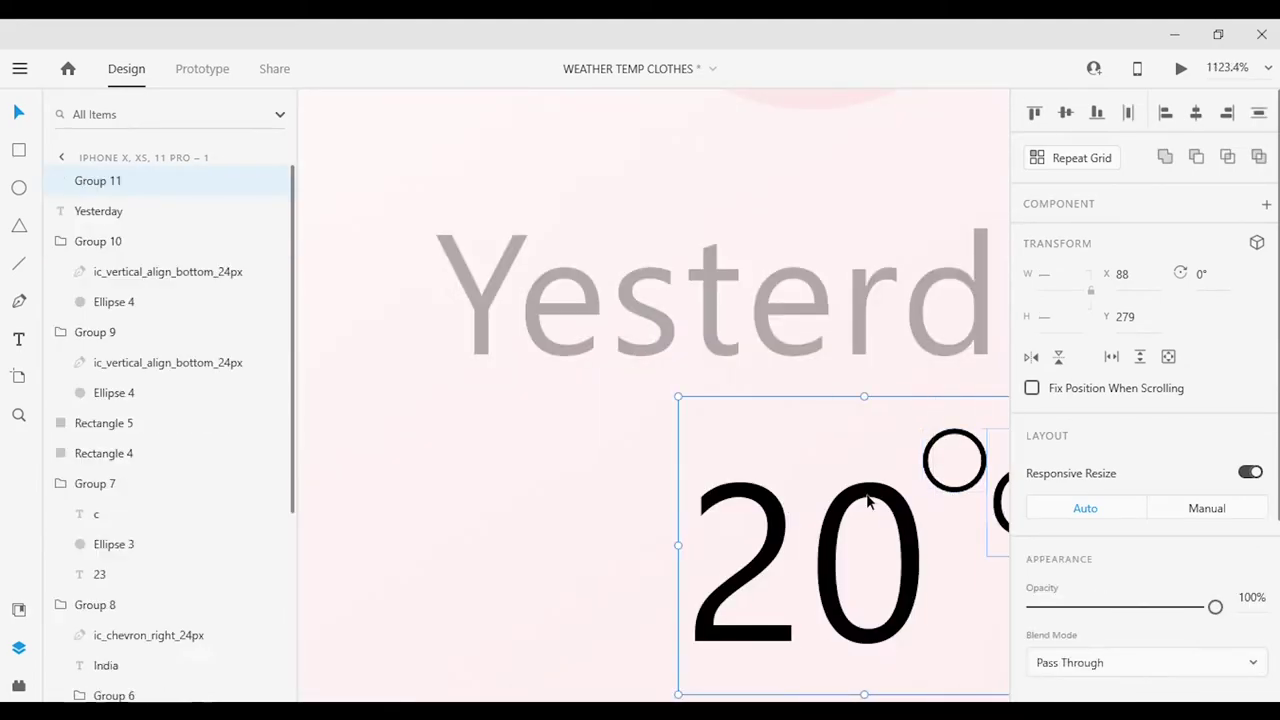
scroll(668, 505, down, 5)
key(ctrl+g)
drag(736, 394, 703, 400)
click(634, 557)
key(Escape)
key(p)
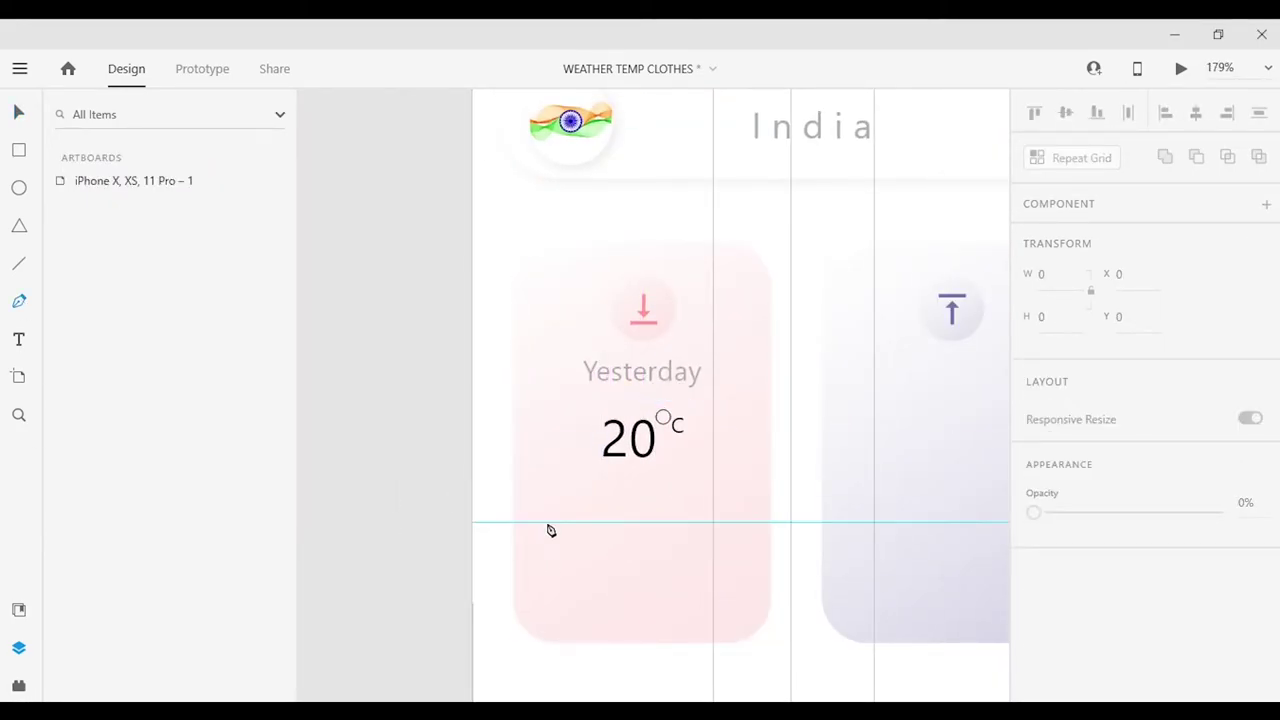
click(538, 582)
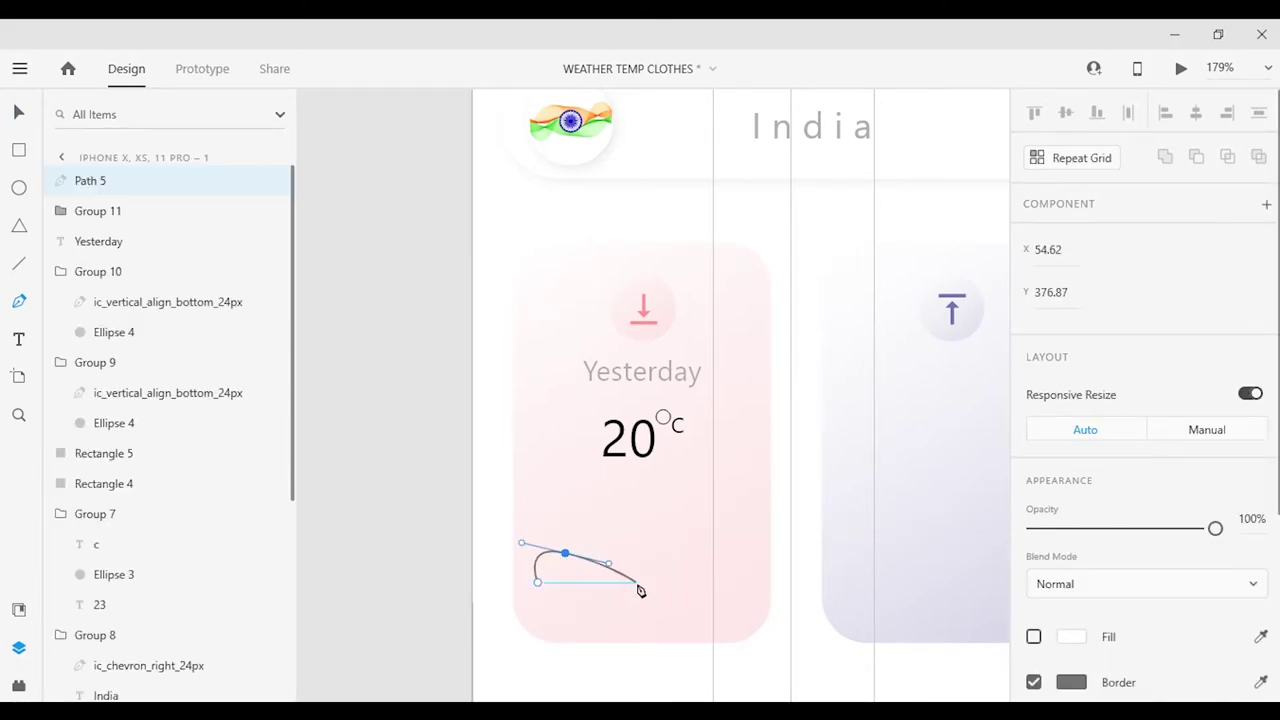
scroll(716, 589, up, 5)
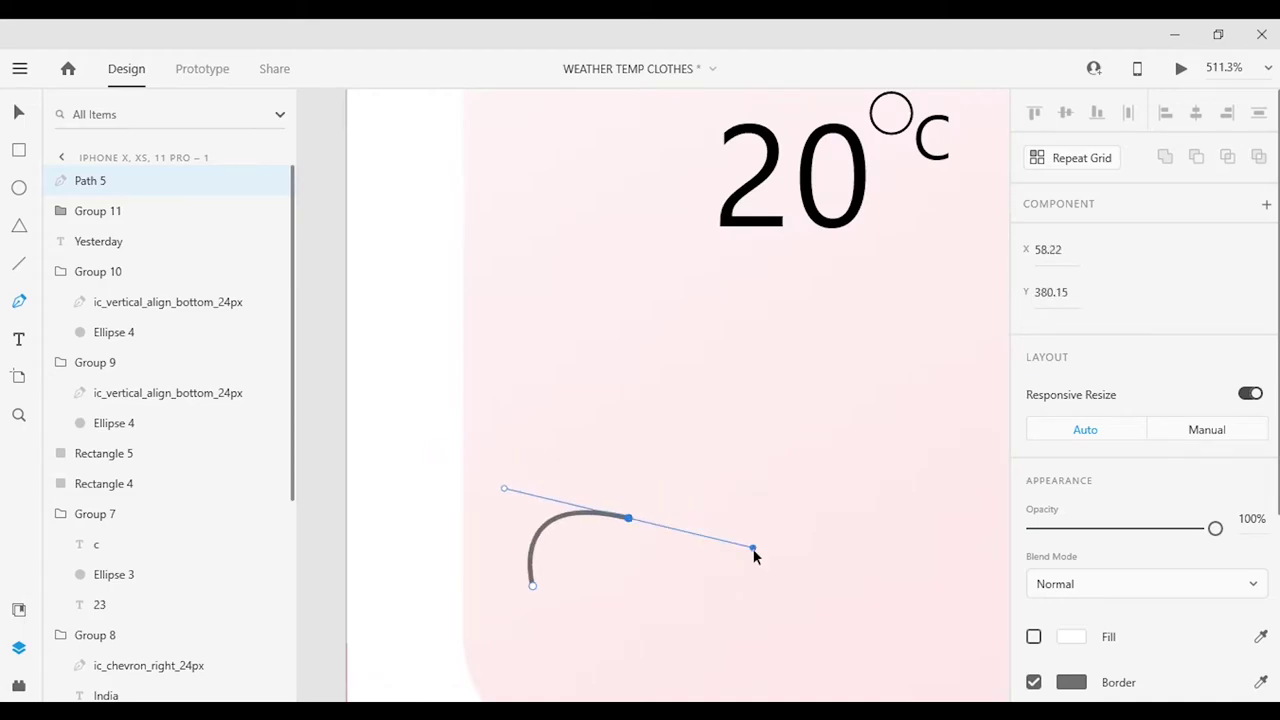
drag(760, 589, 1086, 314)
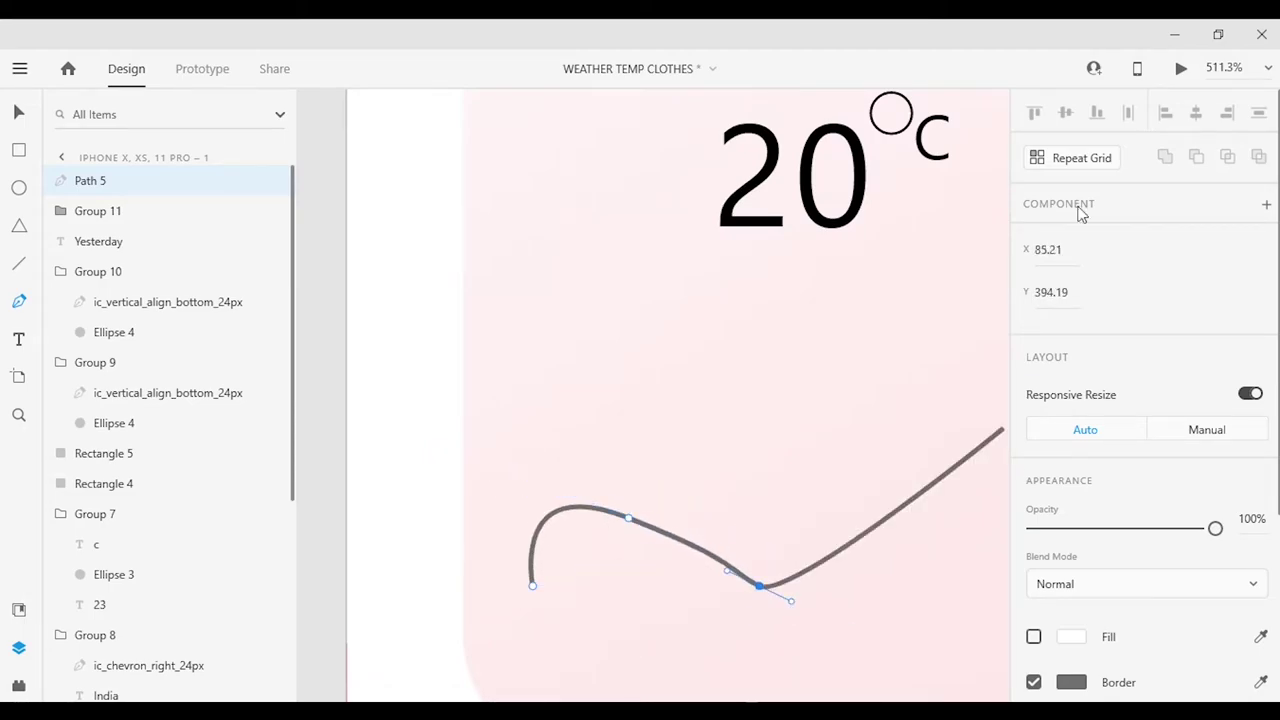
key(ctrl+z)
key(ctrl+0)
Draw an open wavy curve about 141 px wide and 50 px high with the Pen tool under the 20°C in the pink card.
scroll(606, 466, up, 4)
click(401, 531)
scroll(401, 533, up, 4)
drag(452, 360, 555, 378)
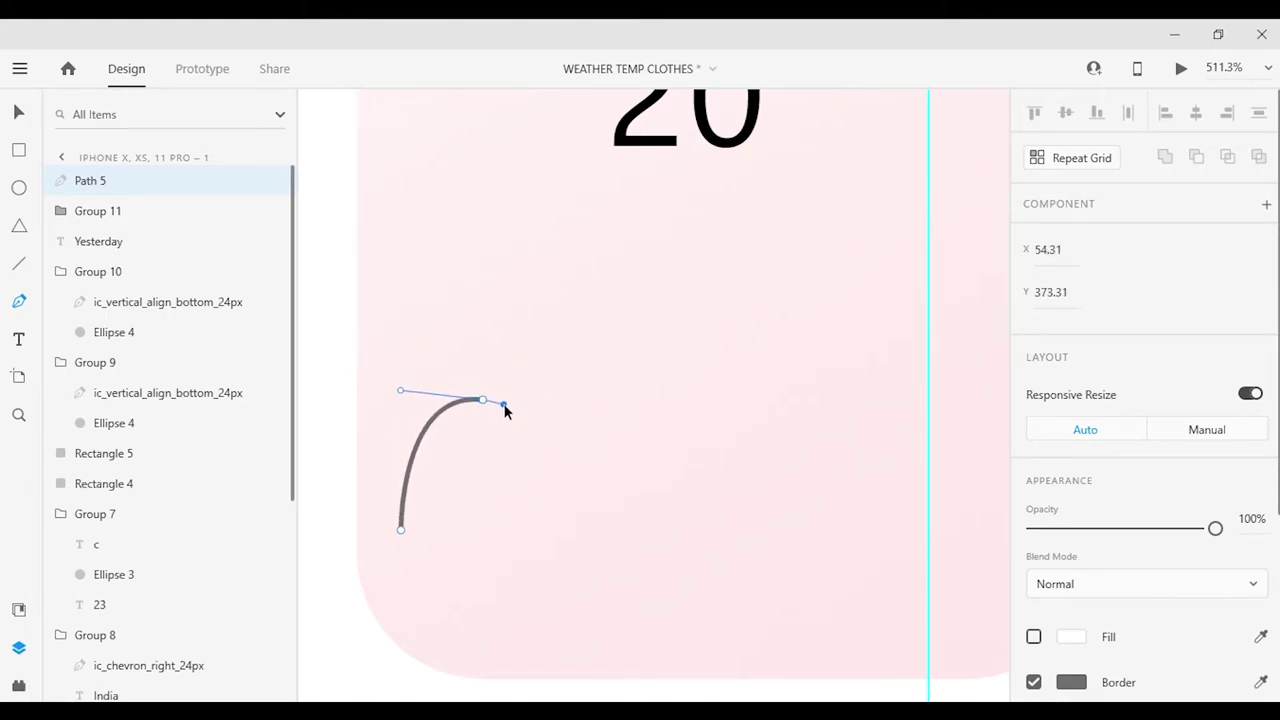
drag(597, 493, 655, 552)
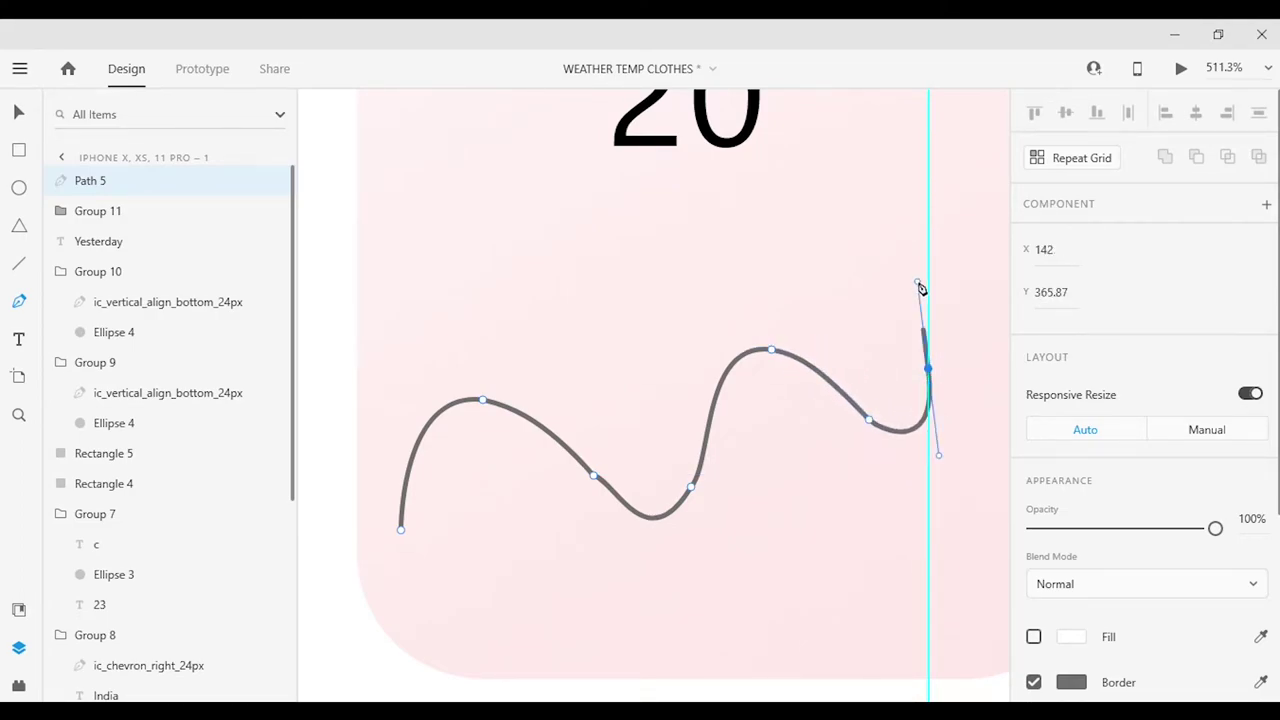
scroll(991, 308, right, 5)
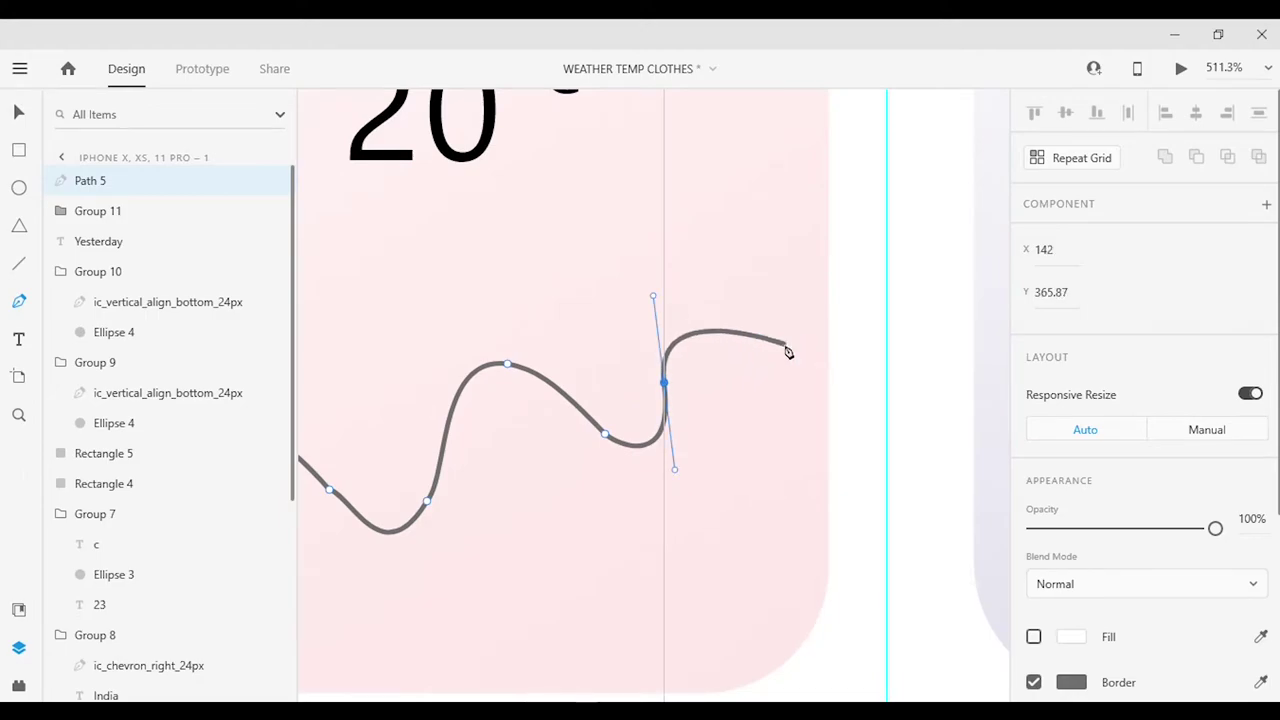
key(Escape)
scroll(761, 414, down, 5)
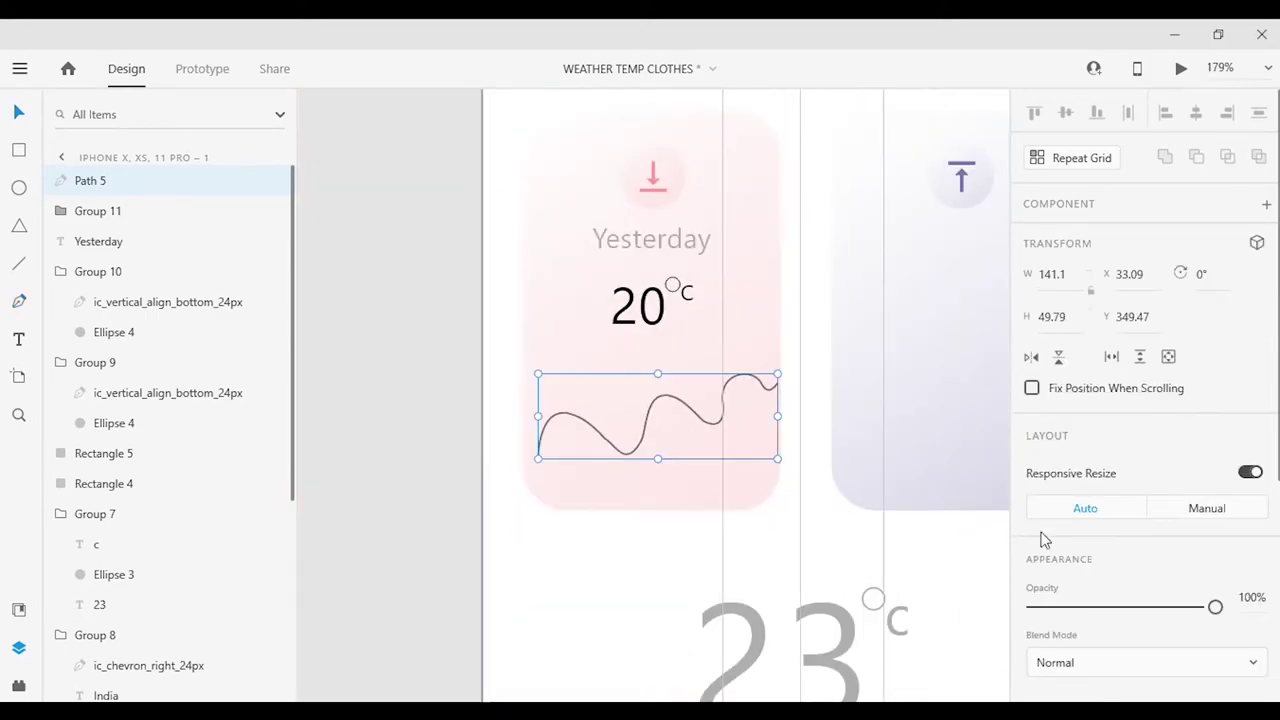
Shrink the wavy curve to about 84 by 30 px and give it a 2.5 border in the down arrow's pink.
drag(779, 384, 729, 386)
scroll(729, 386, down, 1)
click(1261, 400)
click(650, 113)
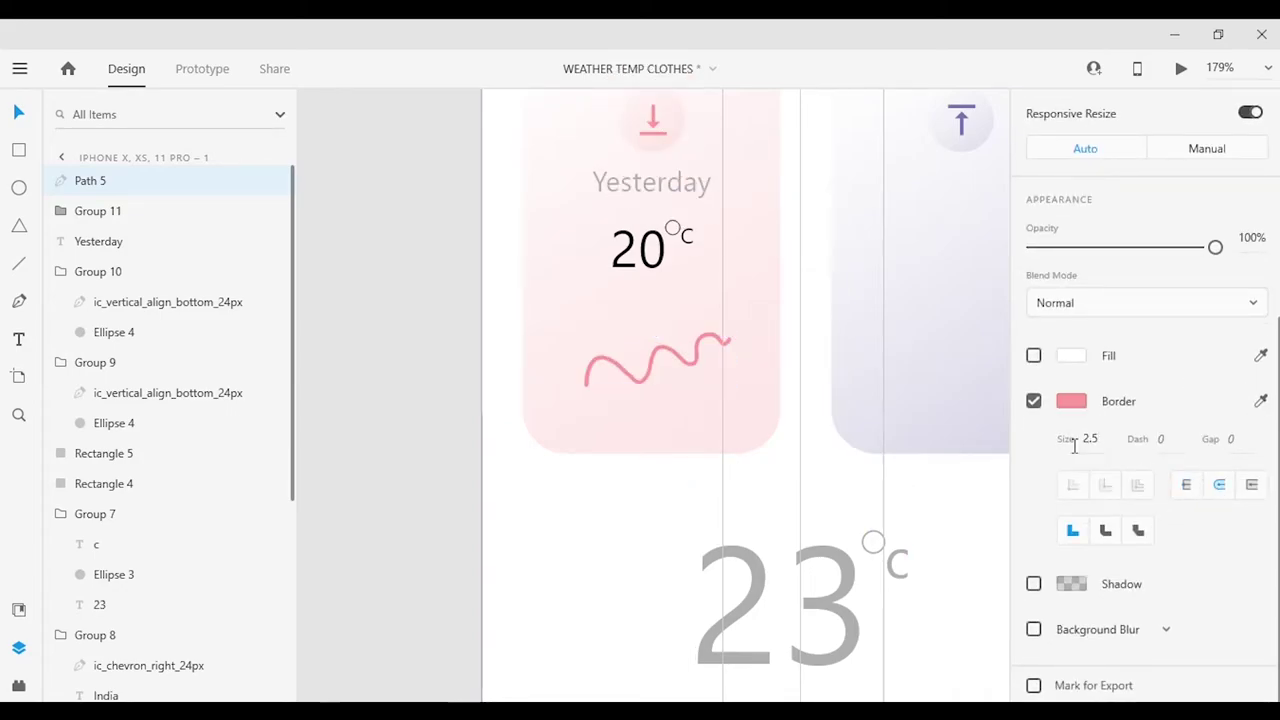
click(437, 463)
Copy the "Yesterday" label, the 20°C group and the pink curve onto the violet card.
scroll(631, 477, down, 2)
click(412, 298)
shift+click(402, 349)
shift+click(428, 427)
mouse_move(428, 427)
mouse_down()
mouse_move(597, 428)
mouse_move(420, 357)
mouse_up()
drag(451, 437, 681, 422)
Change the copied label in the violet card to "Tomorrow".
scroll(645, 310, up, 3)
double_click(652, 293)
text(TO)
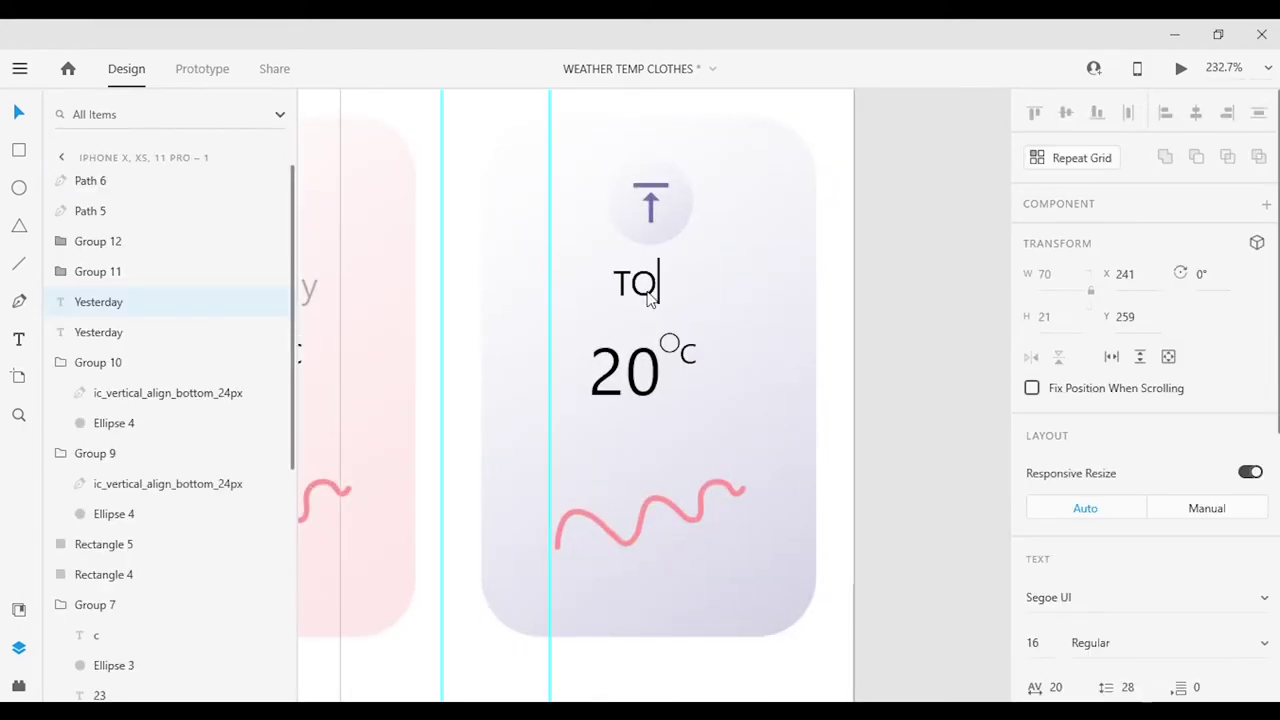
text(morrow)
key(Escape)
scroll(925, 391, down, 3)
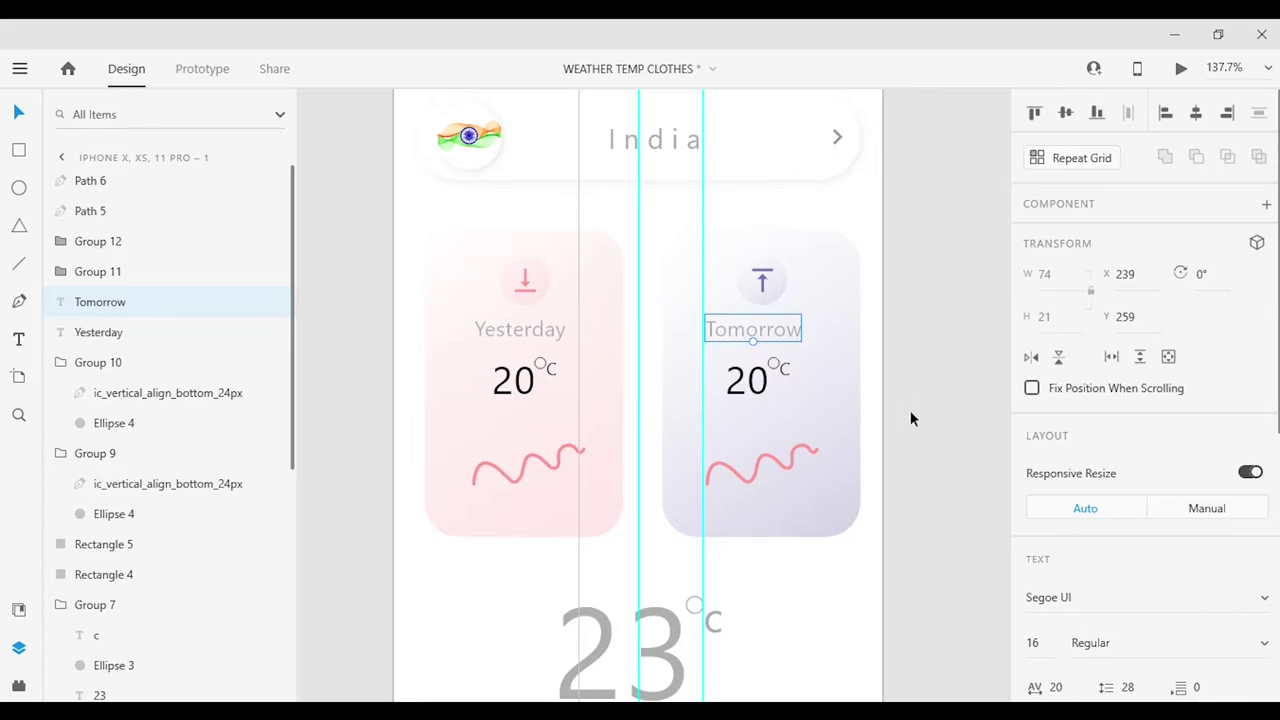
Change the violet card's temperature to 25 and centre the "Tomorrow" label and temperature in the card.
click(766, 374)
double_click(762, 380)
drag(751, 385, 765, 393)
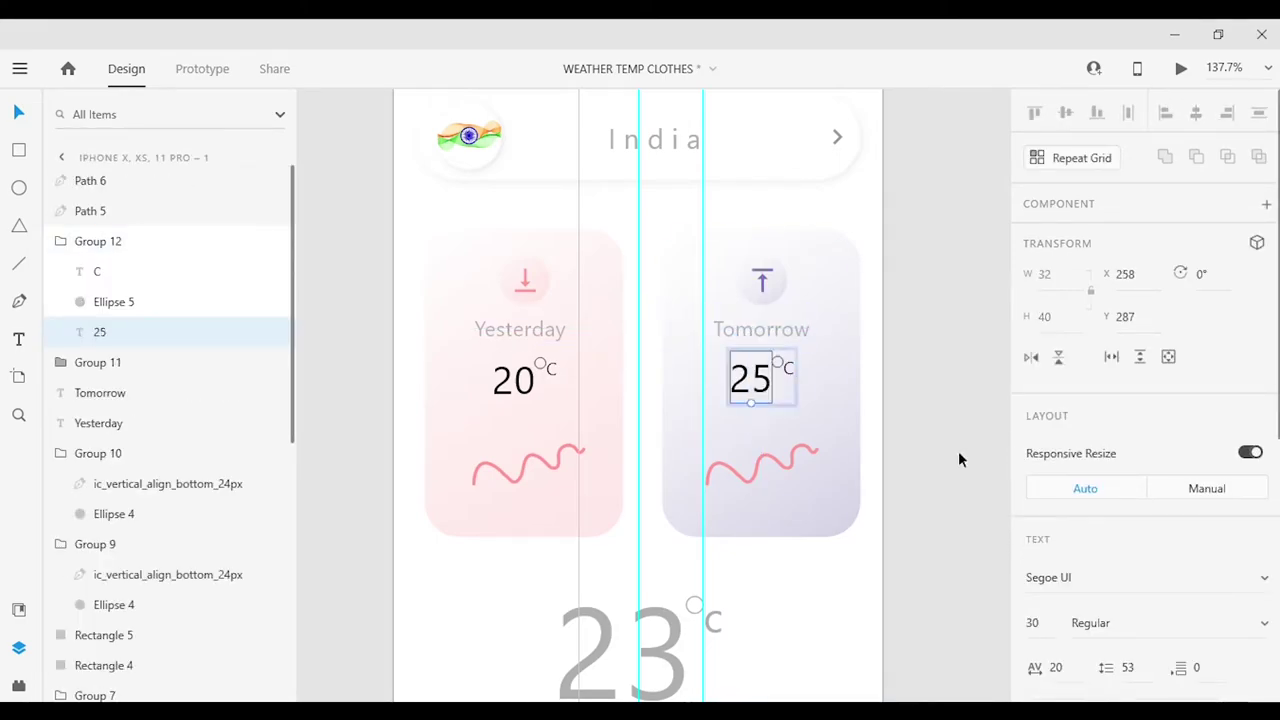
key(Escape)
Replace the copied pink curve with a new, rising wavy pen path of three humps across the lower violet card.
key(p)
scroll(785, 468, up, 5)
click(479, 549)
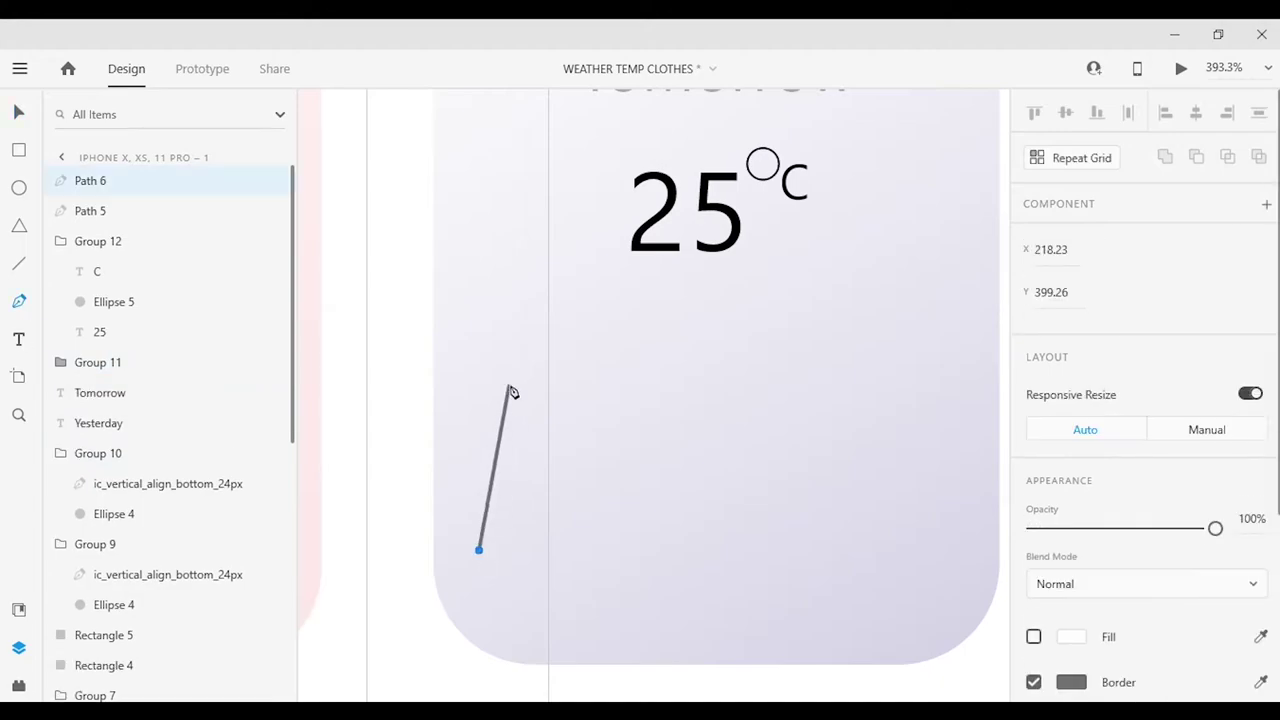
scroll(522, 515, up, 3)
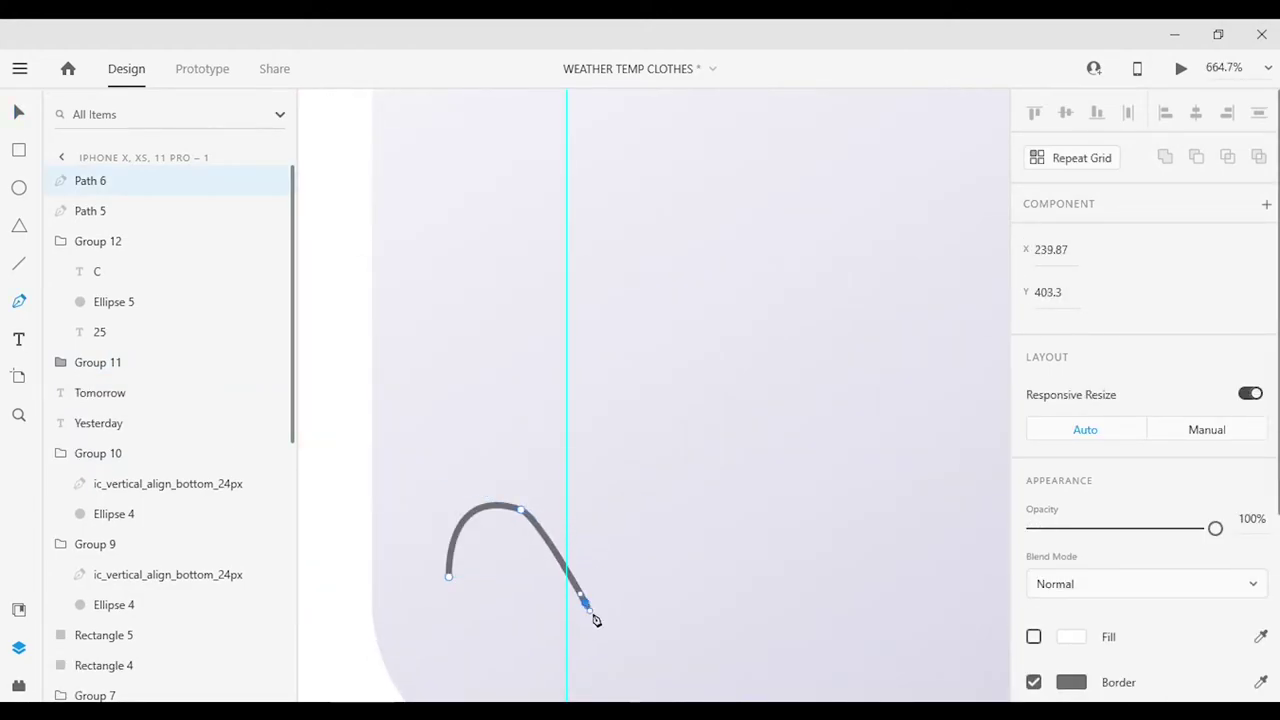
key(ctrl+z)
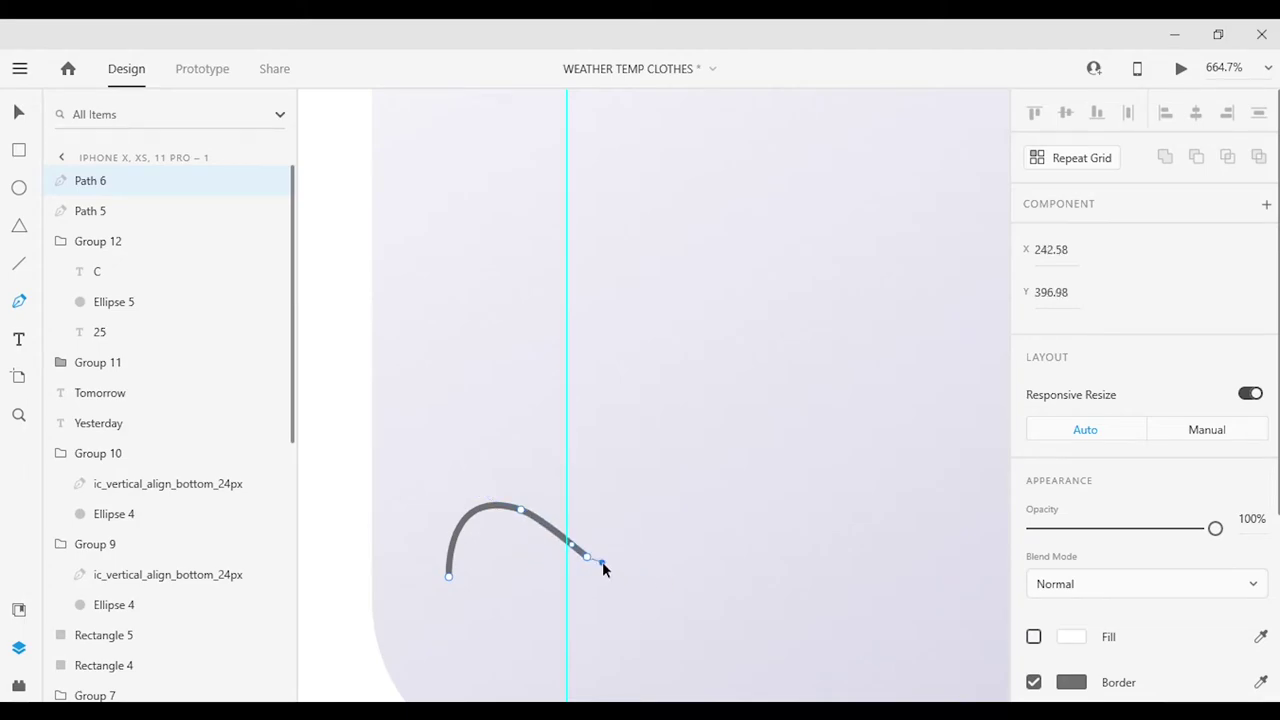
scroll(787, 355, right, 5)
scroll(787, 355, up, 1)
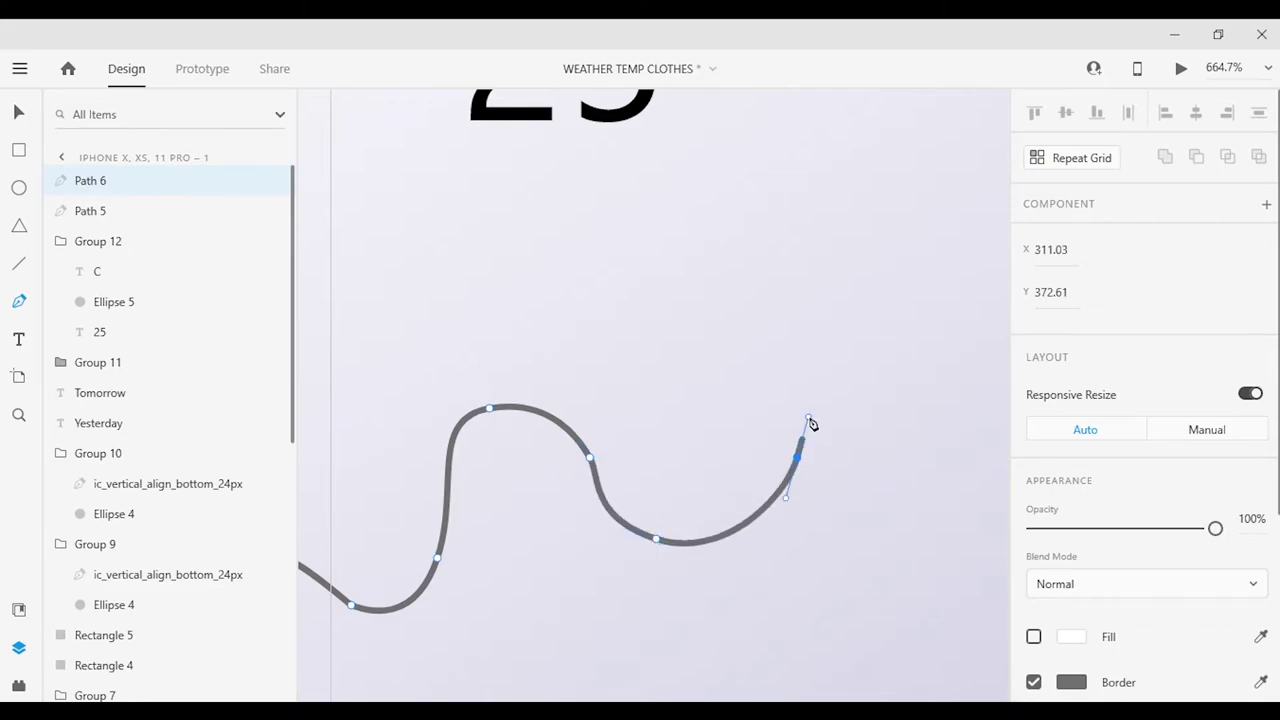
key(ctrl+minus)
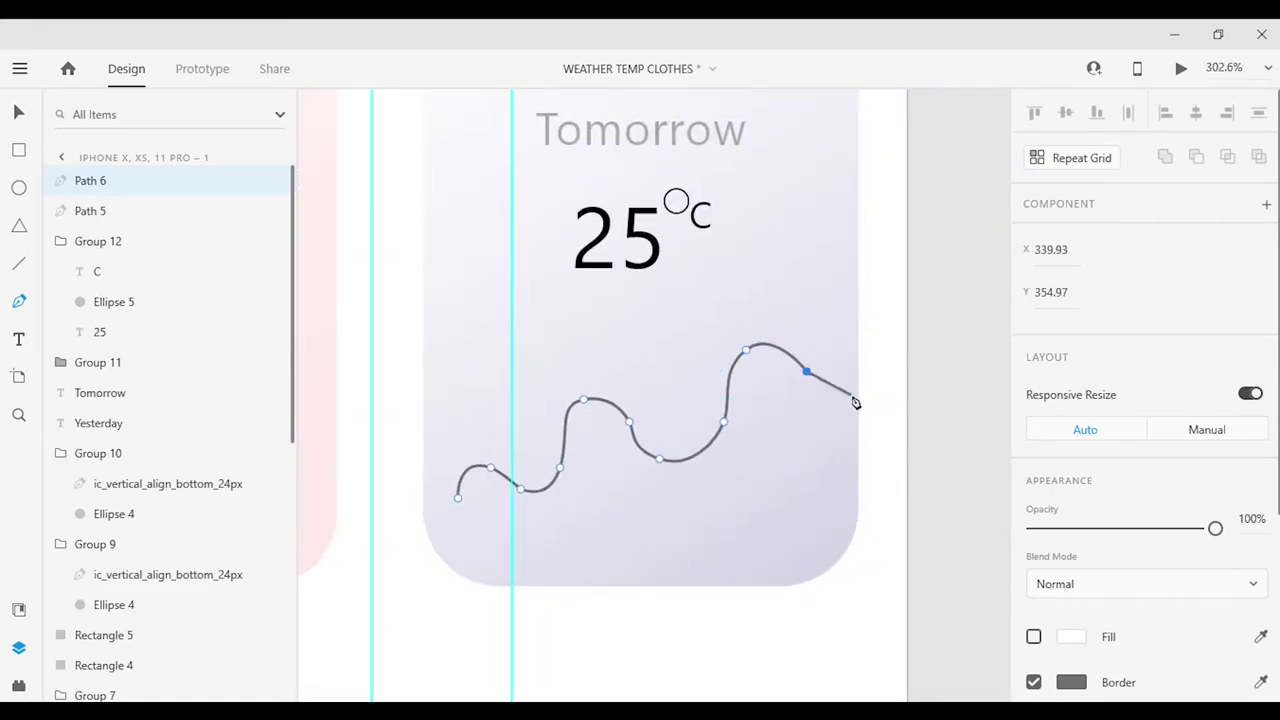
scroll(855, 402, up, 3)
key(Escape)
Adjust the anchor points of the violet card's wavy path to smooth its middle hump.
click(734, 589)
double_click(482, 446)
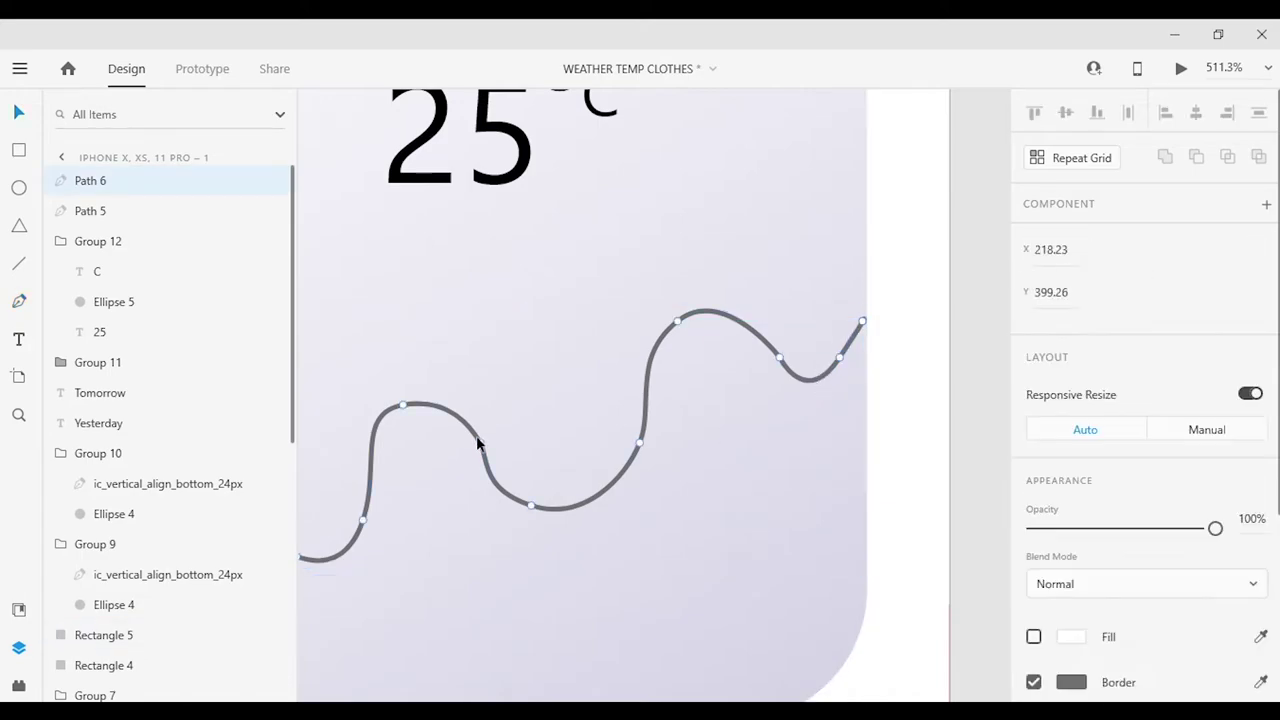
scroll(482, 446, up, 2)
drag(499, 471, 415, 383)
key(ctrl+minus)
key(ctrl+plus)
click(536, 497)
scroll(570, 538, down, 5)
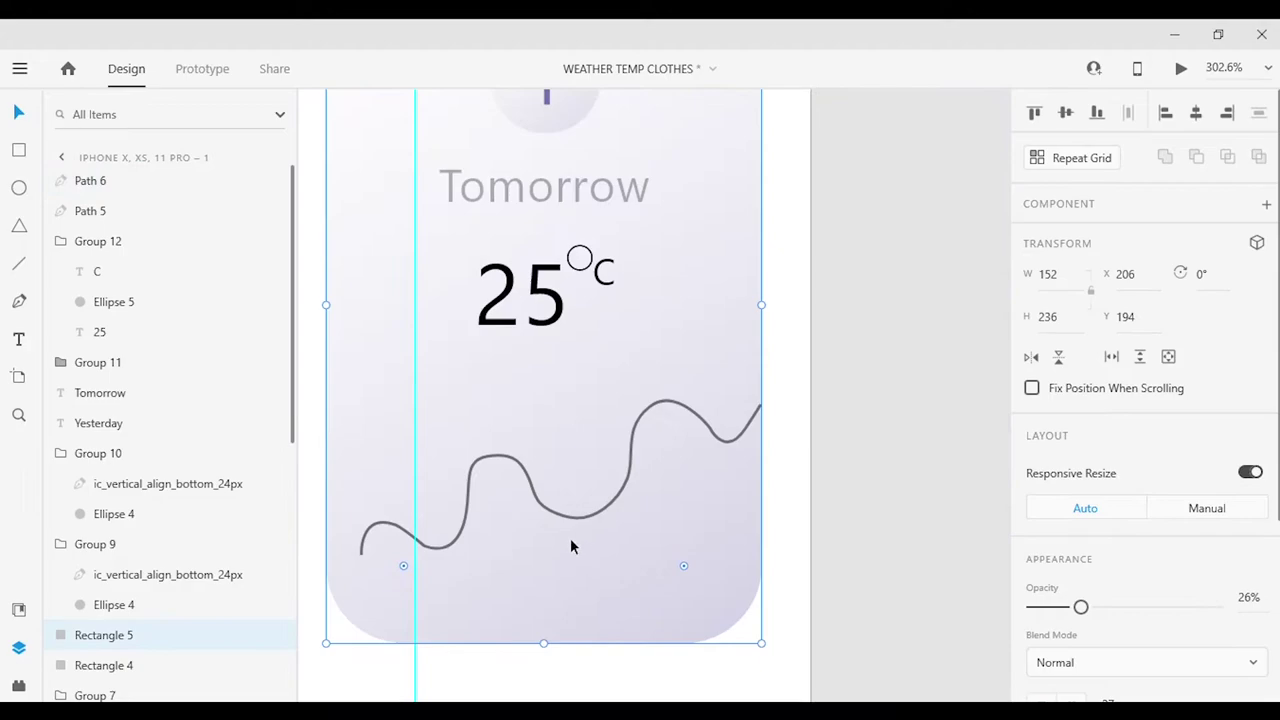
Give the violet card's wavy path a 2.5 border in the up arrow's violet.
click(570, 530)
scroll(1140, 450, down, 5)
key(ctrl+0)
click(536, 447)
click(672, 335)
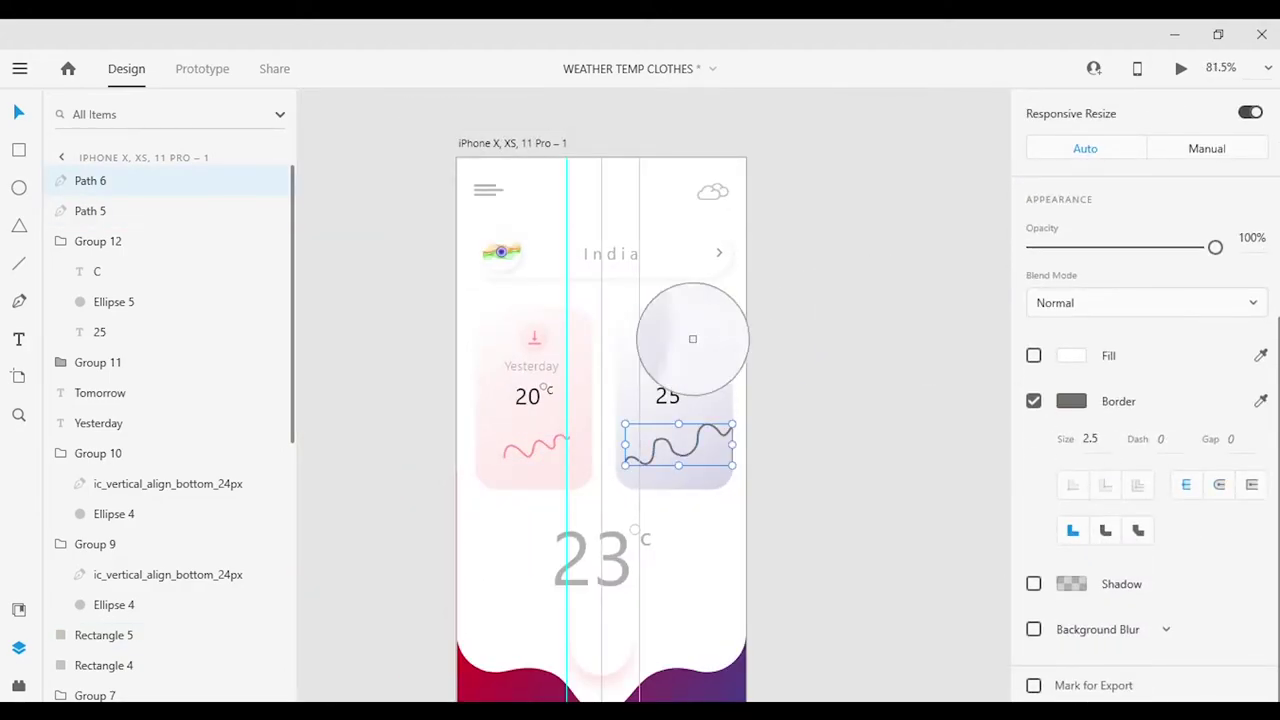
Shrink the violet curve to about 102 by 39 px and centre it in the card under the 25°C.
scroll(800, 458, up, 3)
drag(700, 410, 669, 421)
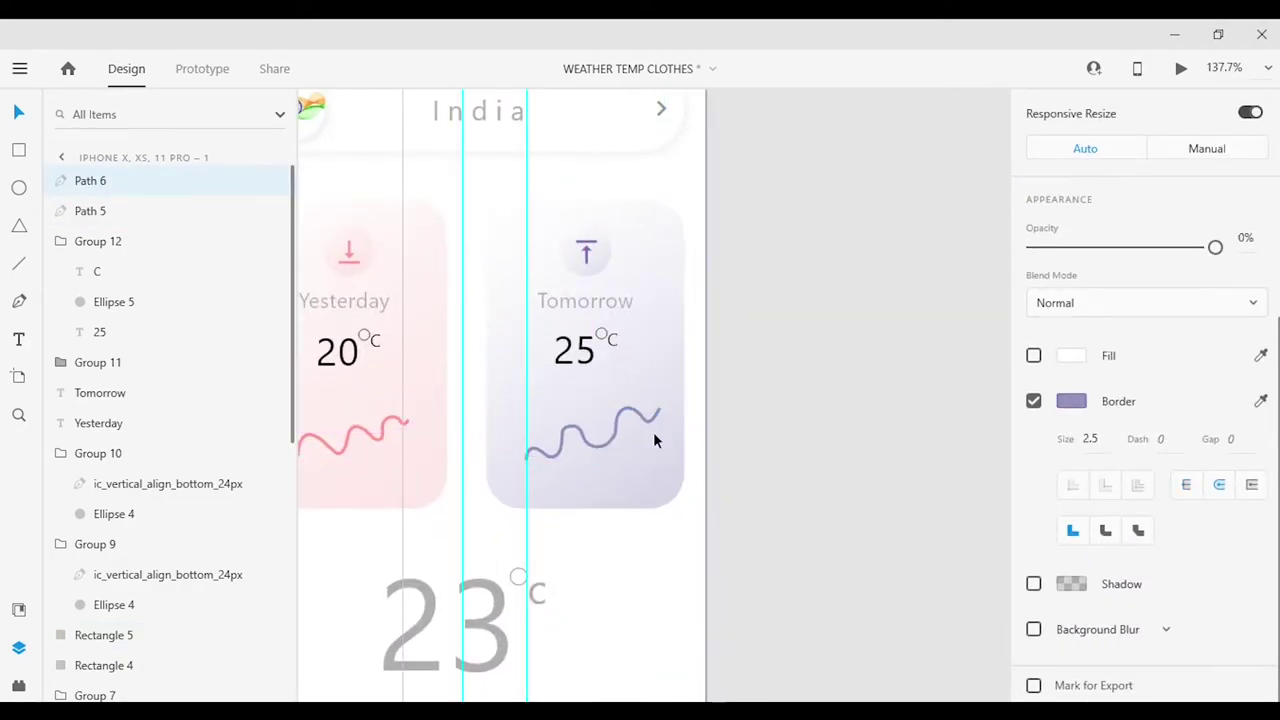
click(584, 365)
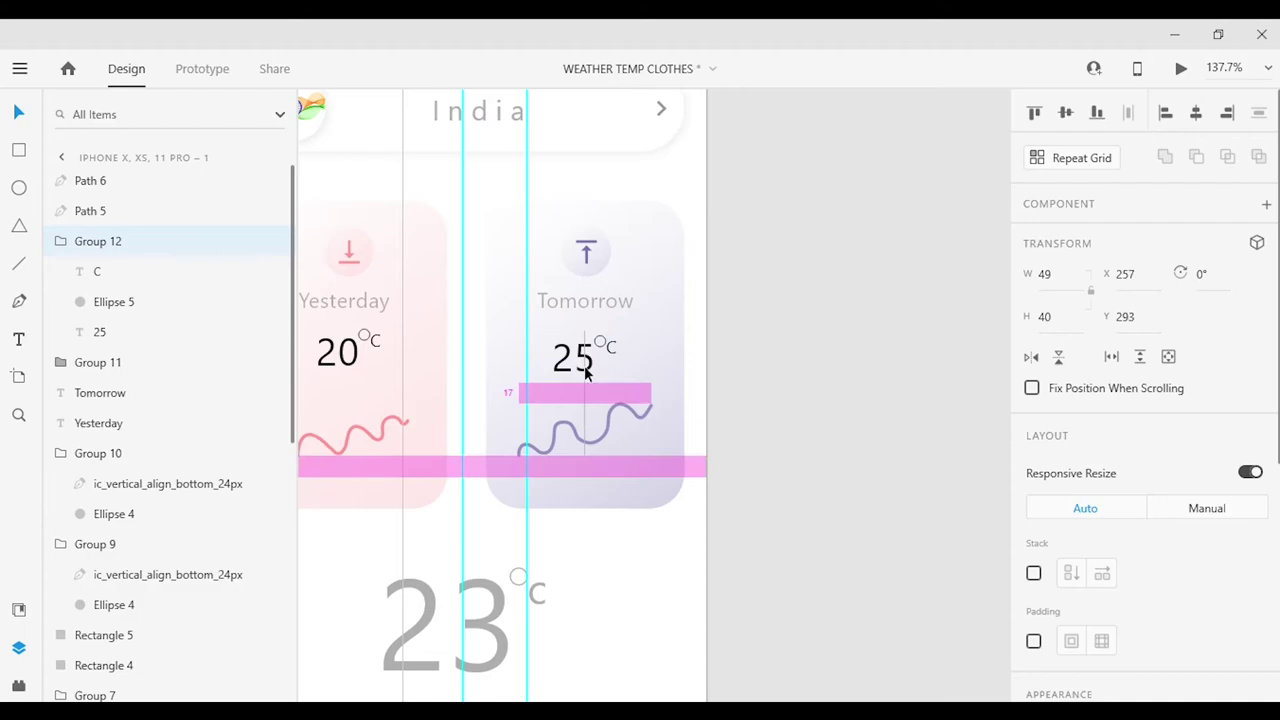
click(582, 418)
Align the day labels, temperatures and wavy curves vertically with their counterparts across the two cards.
click(385, 428)
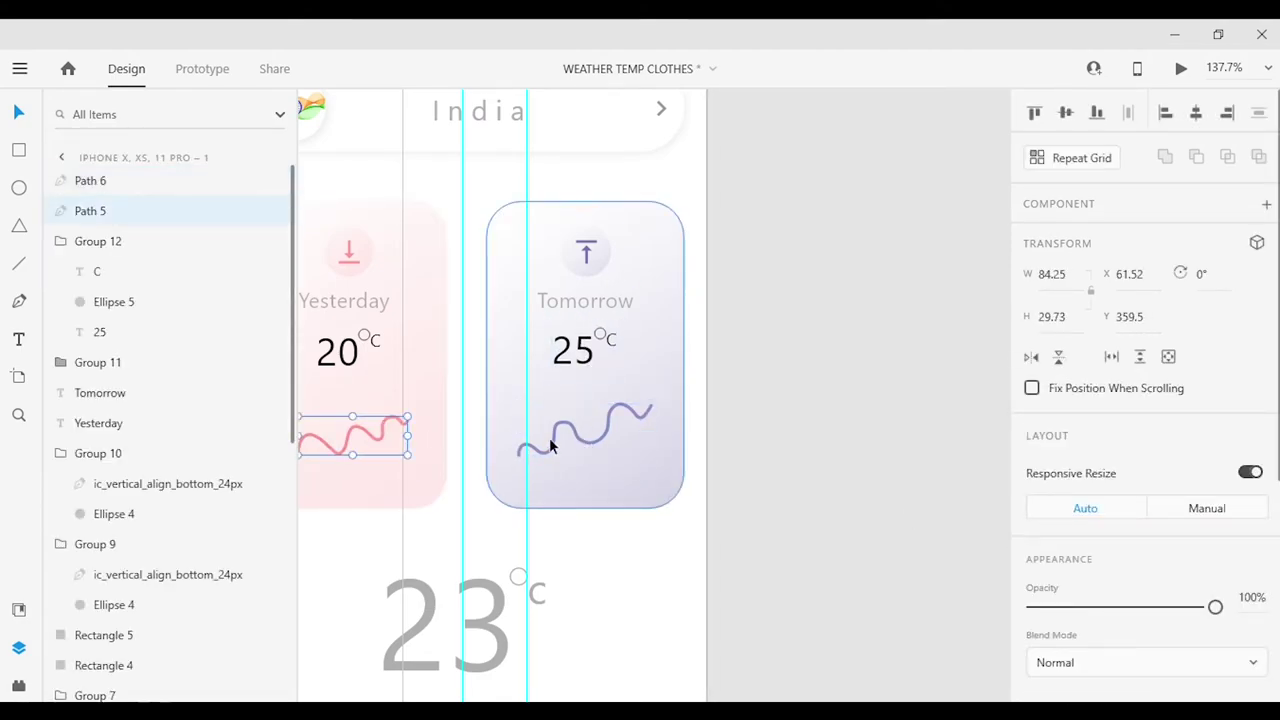
shift+click(600, 425)
shift+click(573, 350)
shift+click(337, 352)
shift+click(344, 300)
shift+click(585, 300)
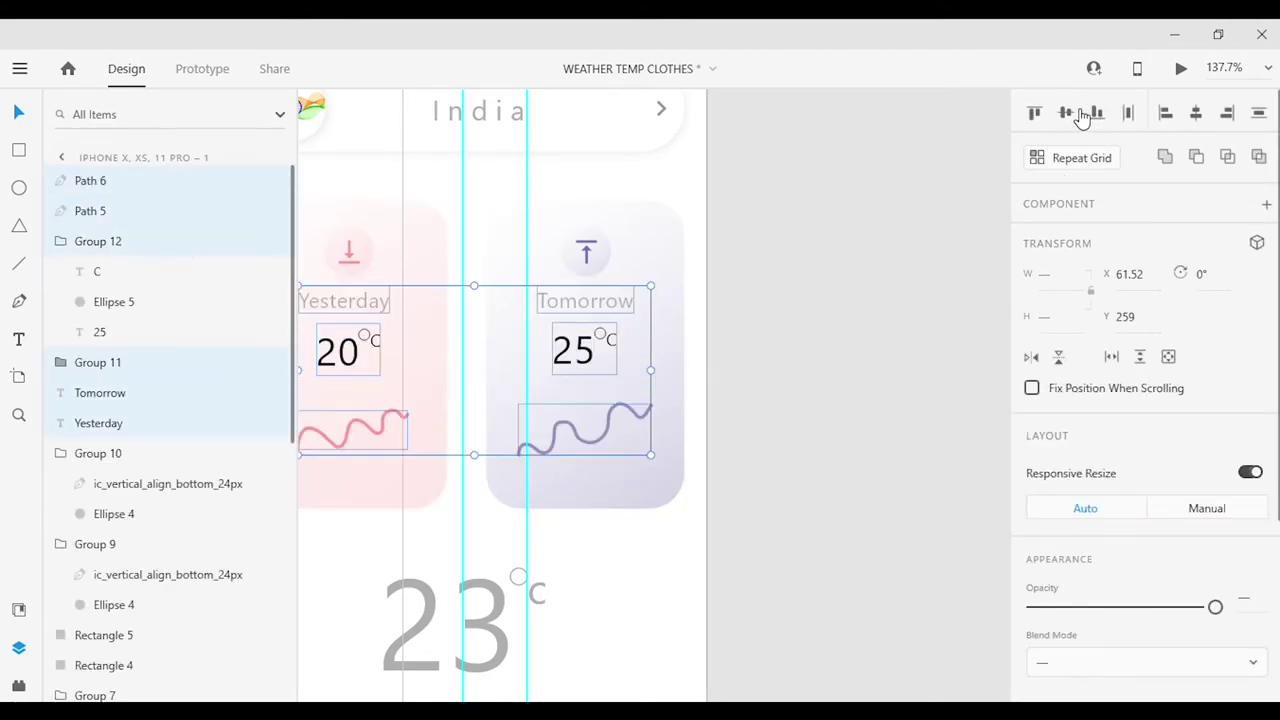
click(360, 430)
shift+click(529, 449)
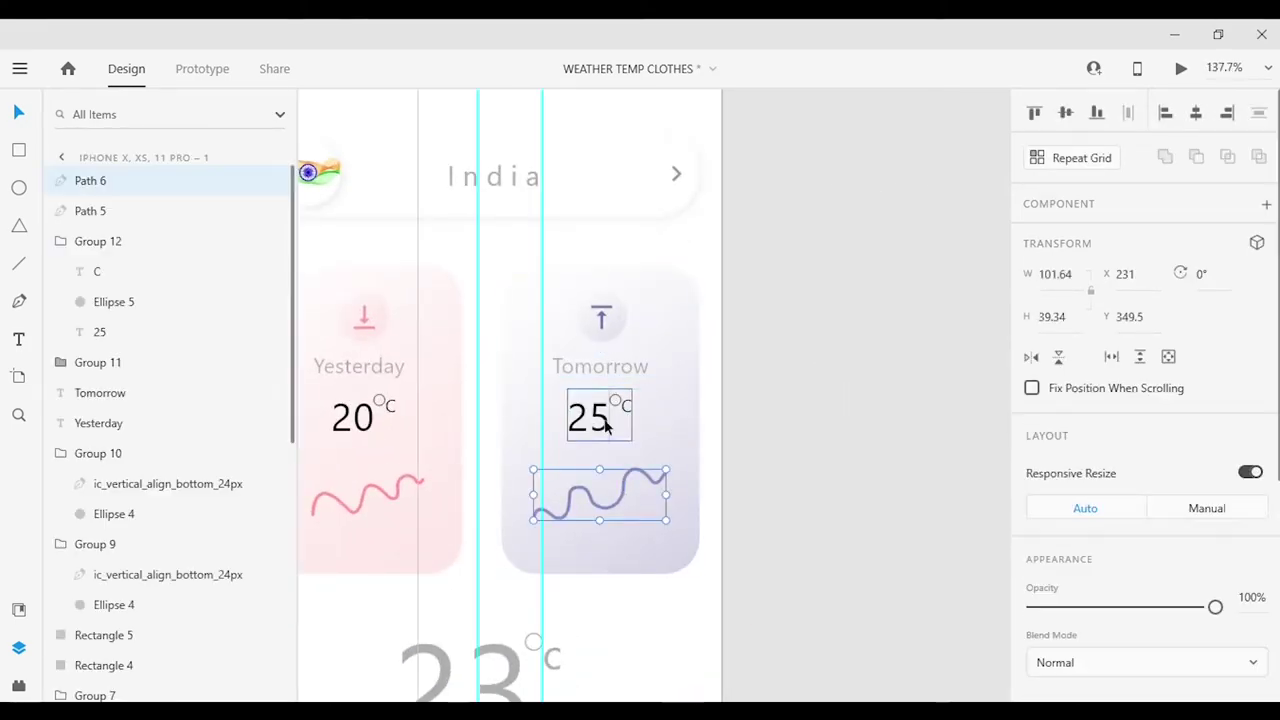
Group each card's day label, temperature and curve, and centre the pink card's group horizontally in its card.
click(372, 427)
shift+click(386, 493)
key(ctrl+g)
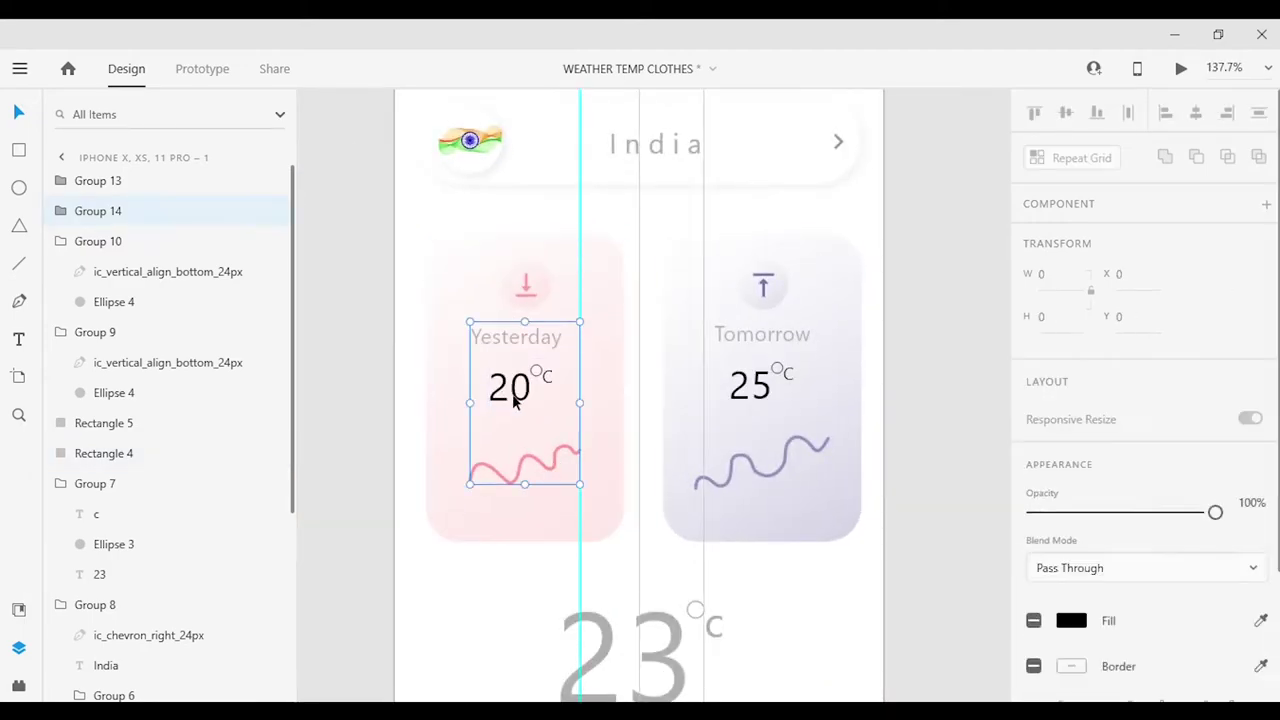
shift+click(505, 410)
click(1195, 113)
click(990, 283)
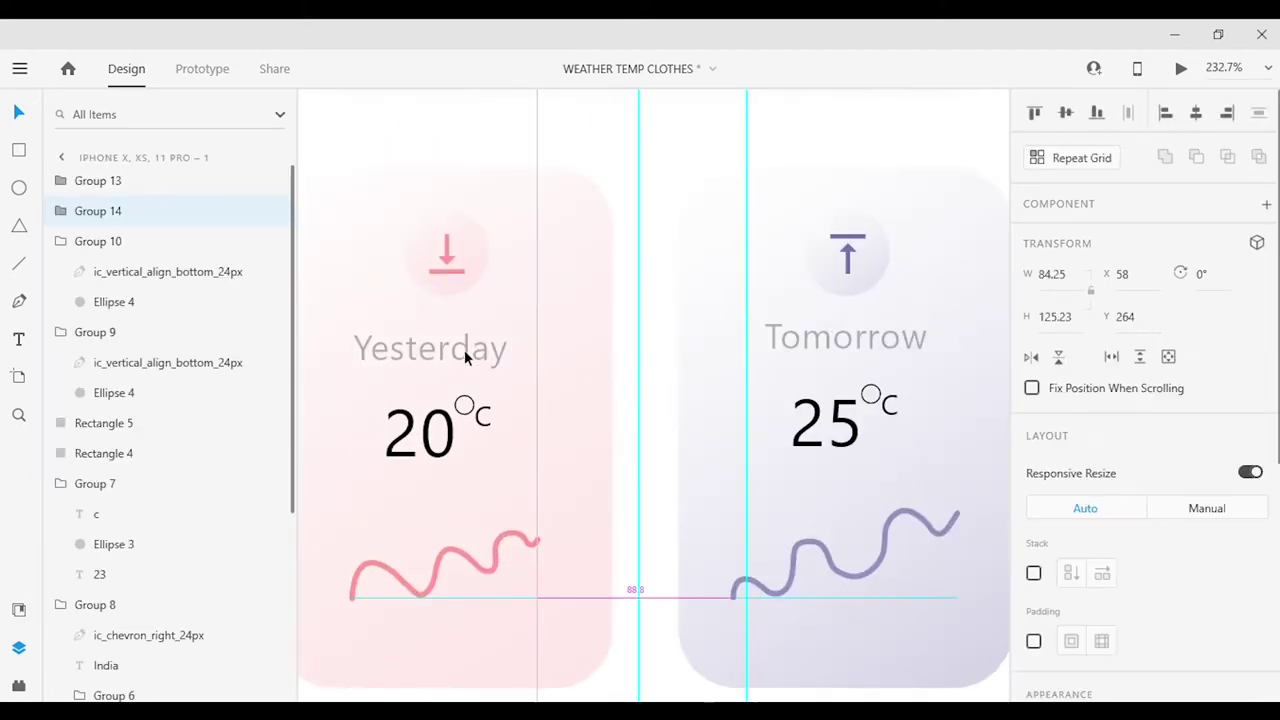
key(ctrl+1)
key(ctrl+0)
click(547, 142)
scroll(719, 455, right, 2)
click(719, 455)
scroll(722, 455, left, 2)
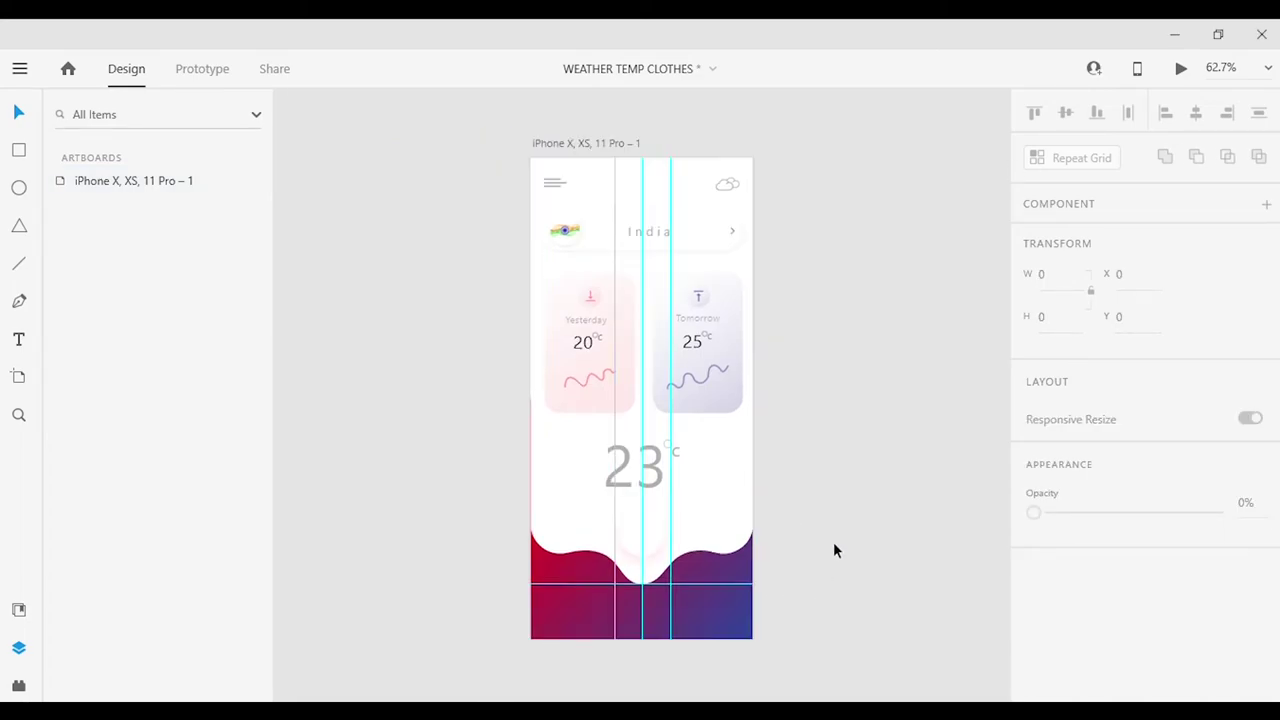
Place the down-chevron component in the centre of the white circle below the 23°C display.
key(ctrl+shift+y)
click(672, 529)
scroll(640, 529, up, 5)
drag(639, 526, 582, 535)
scroll(1083, 517, down, 3)
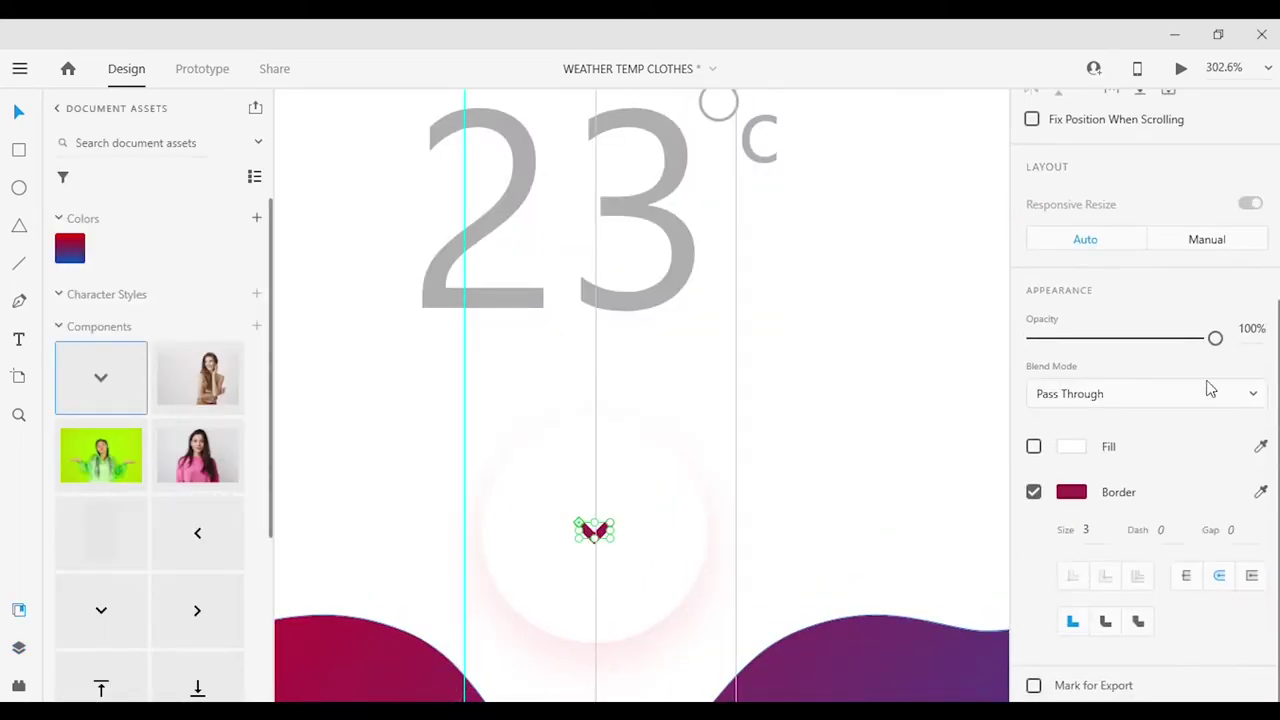
key(ctrl+0)
Duplicate the iPhone artboard and clear the copy's content except for the header with the cloud icon.
click(596, 211)
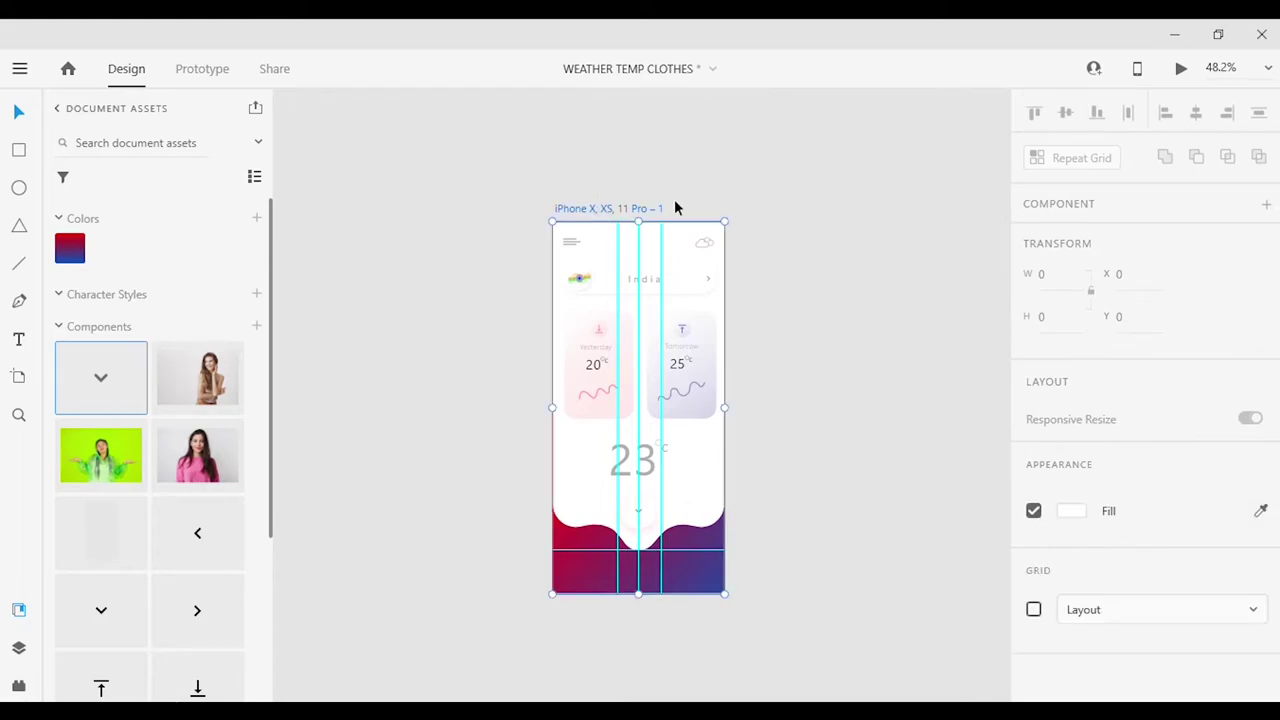
key(ctrl+d)
scroll(608, 194, right, 3)
scroll(594, 303, up, 5)
scroll(694, 591, down, 5)
scroll(613, 390, up, 2)
click(613, 390)
Place the left-chevron component in the second artboard's header instead of the menu icon, near the left edge and level with the cloud.
scroll(613, 390, up, 5)
drag(197, 532, 572, 312)
scroll(594, 334, down, 3)
scroll(1220, 600, down, 2)
scroll(648, 229, up, 2)
drag(648, 229, 657, 214)
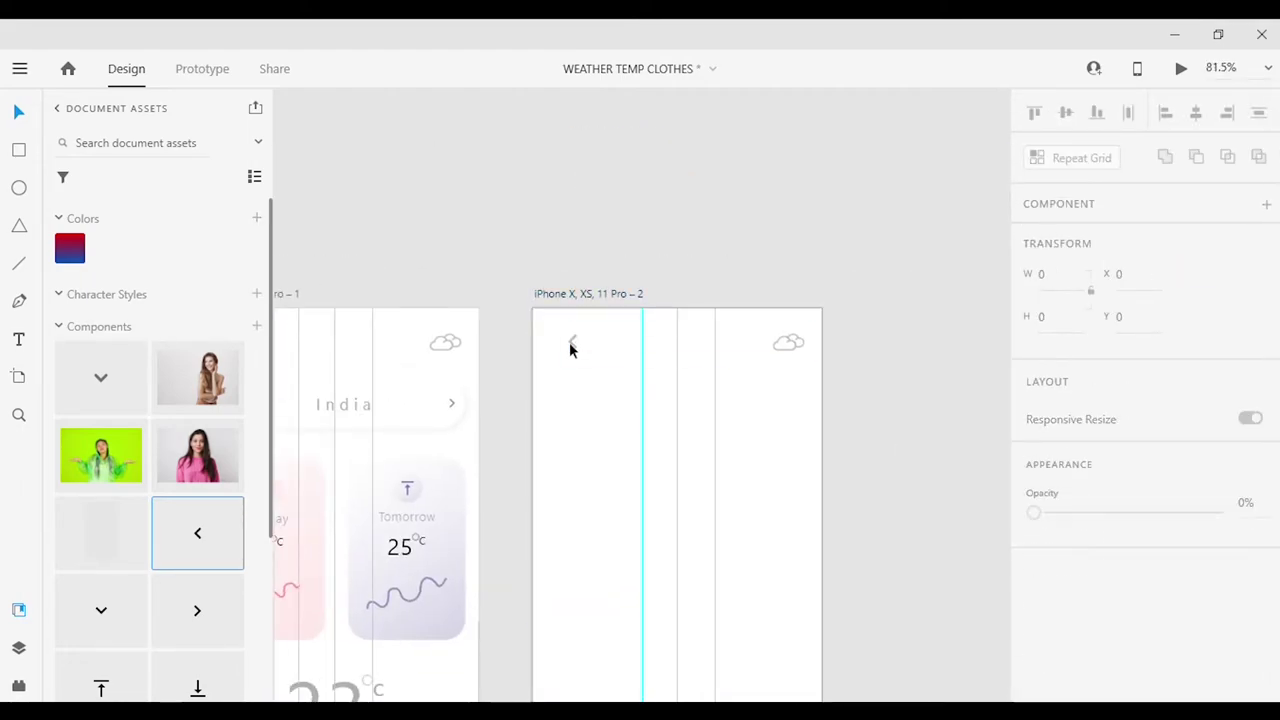
scroll(571, 342, up, 2)
click(573, 343)
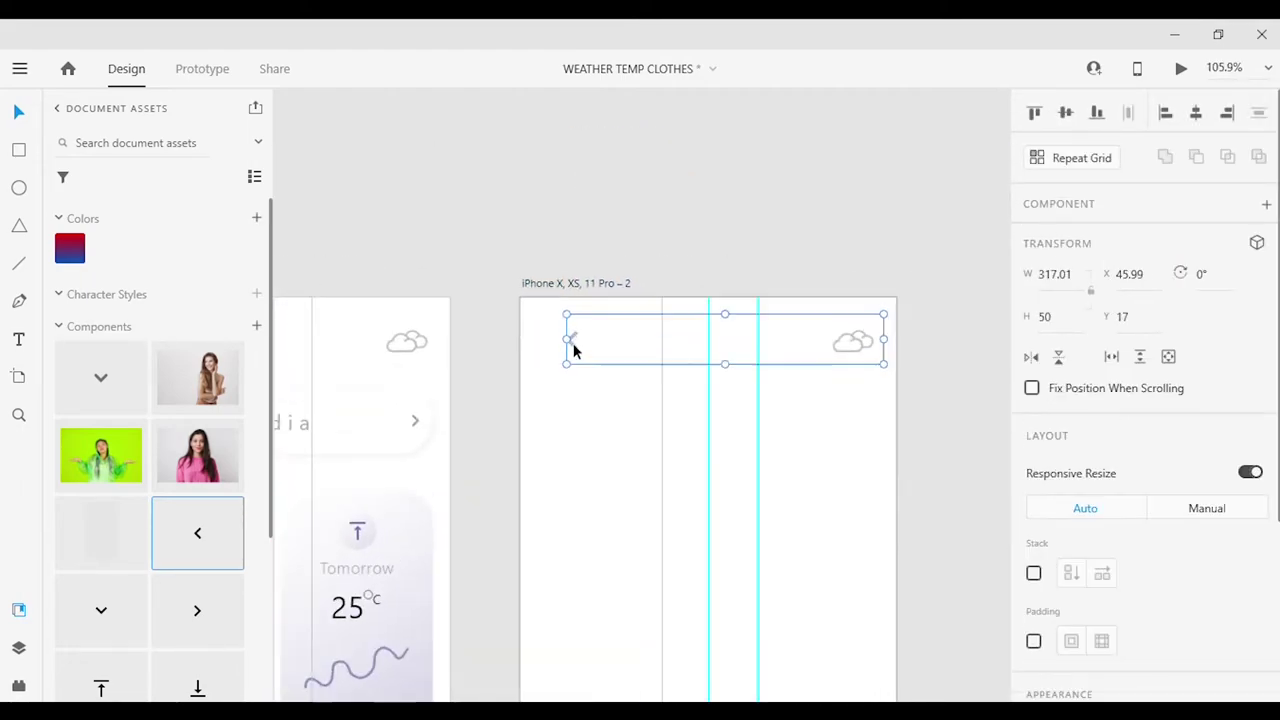
click(573, 343)
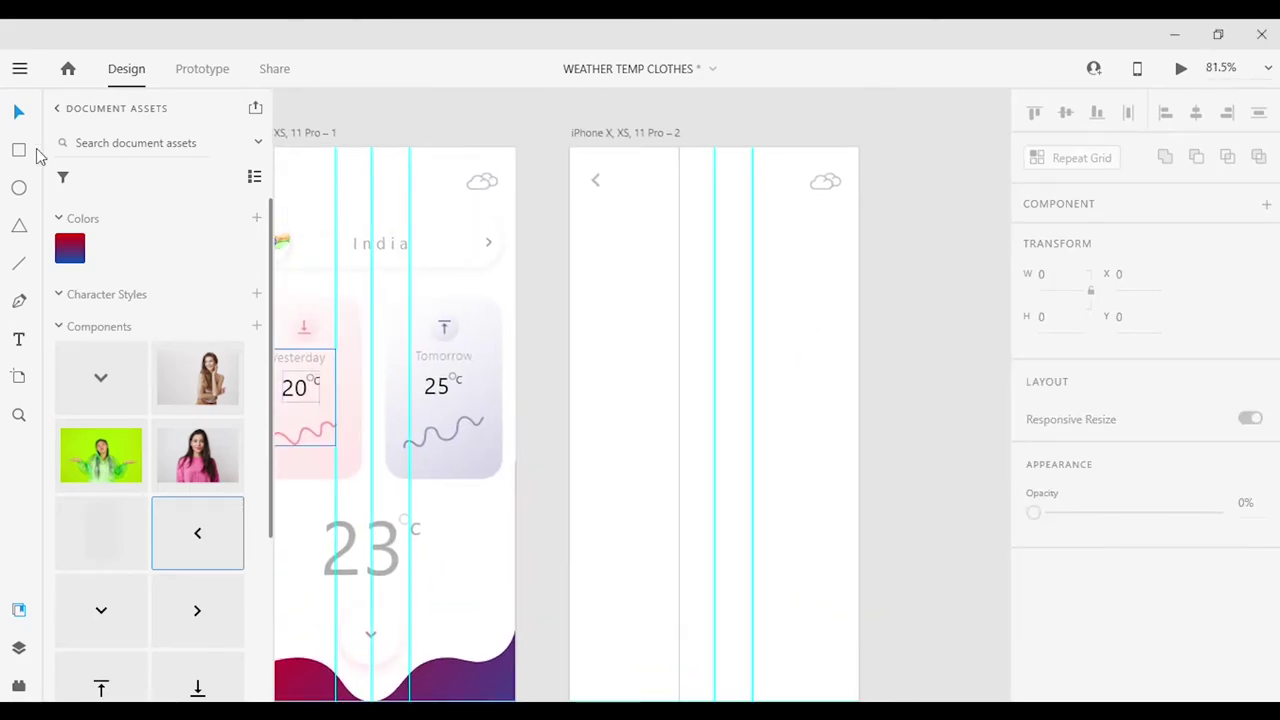
Draw a 347 by 347 px rectangle at X 28, Y 100 on the second artboard, round its left corners and fill it red.
click(18, 149)
mouse_move(591, 223)
mouse_down()
mouse_move(714, 366)
mouse_move(851, 489)
mouse_up()
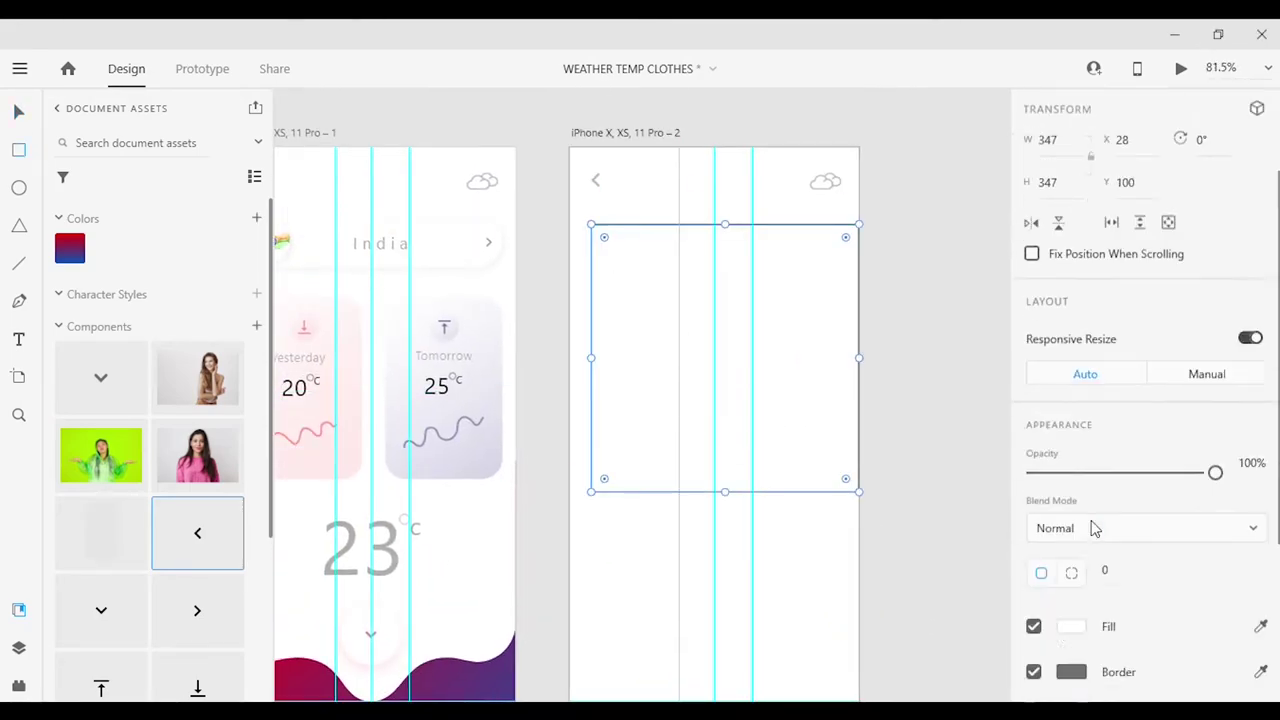
scroll(1089, 526, down, 3)
drag(603, 480, 617, 472)
drag(609, 247, 604, 242)
scroll(853, 648, up, 3)
Draw a square below the red panel, size it 50 by 50 px, fill it red and place it at X 325, Y 447.
key(r)
drag(708, 412, 812, 514)
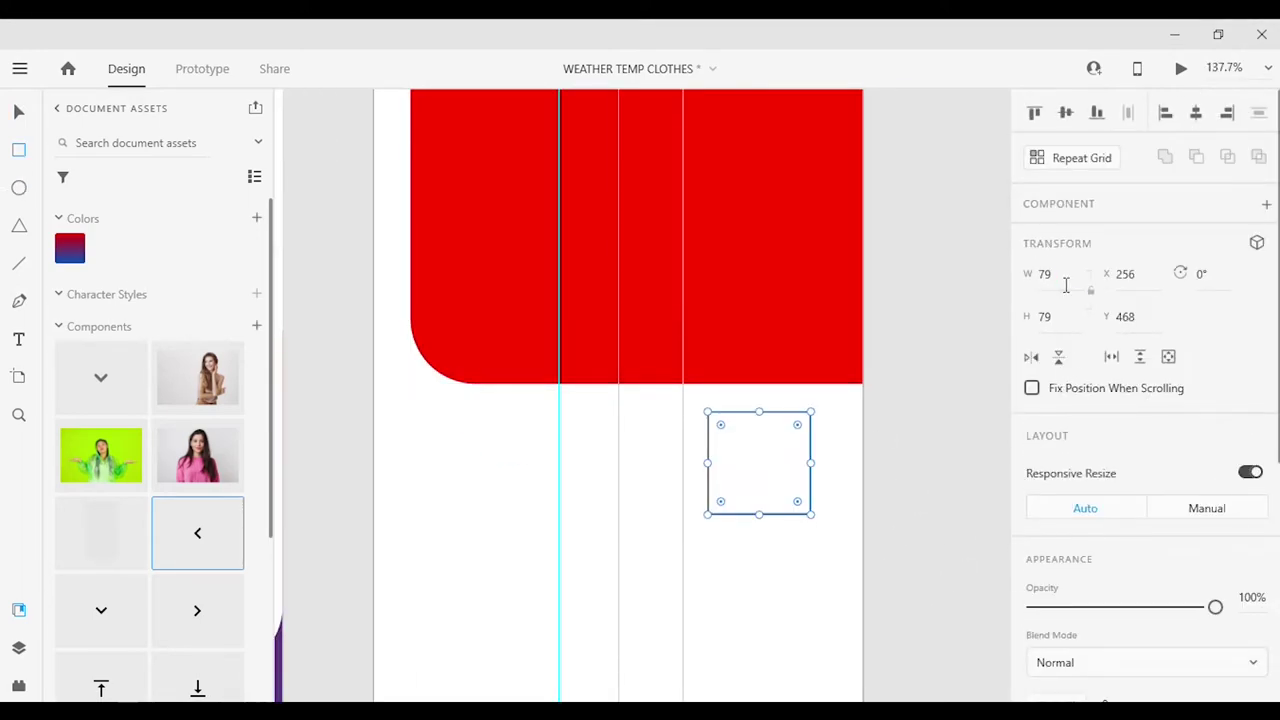
key(v)
scroll(1067, 235, down, 2)
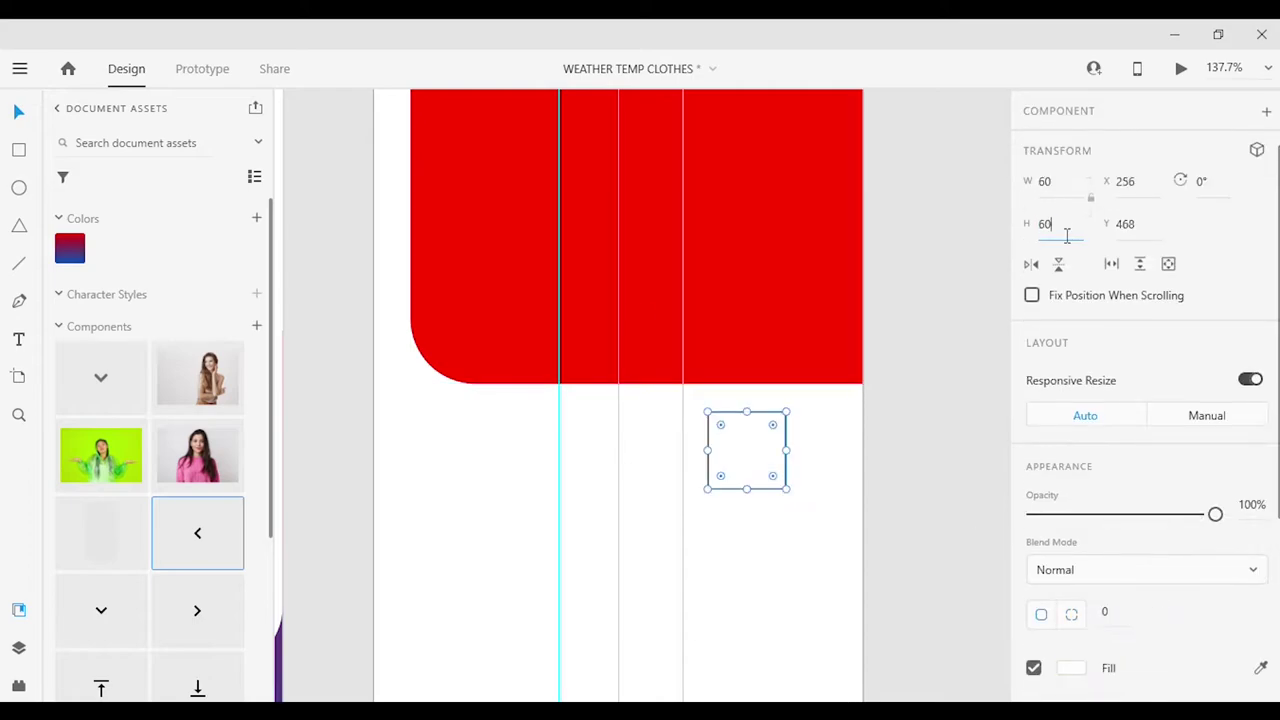
key(Return)
scroll(1140, 400, down, 3)
click(1260, 389)
click(640, 250)
scroll(760, 440, up, 5)
drag(760, 440, 836, 417)
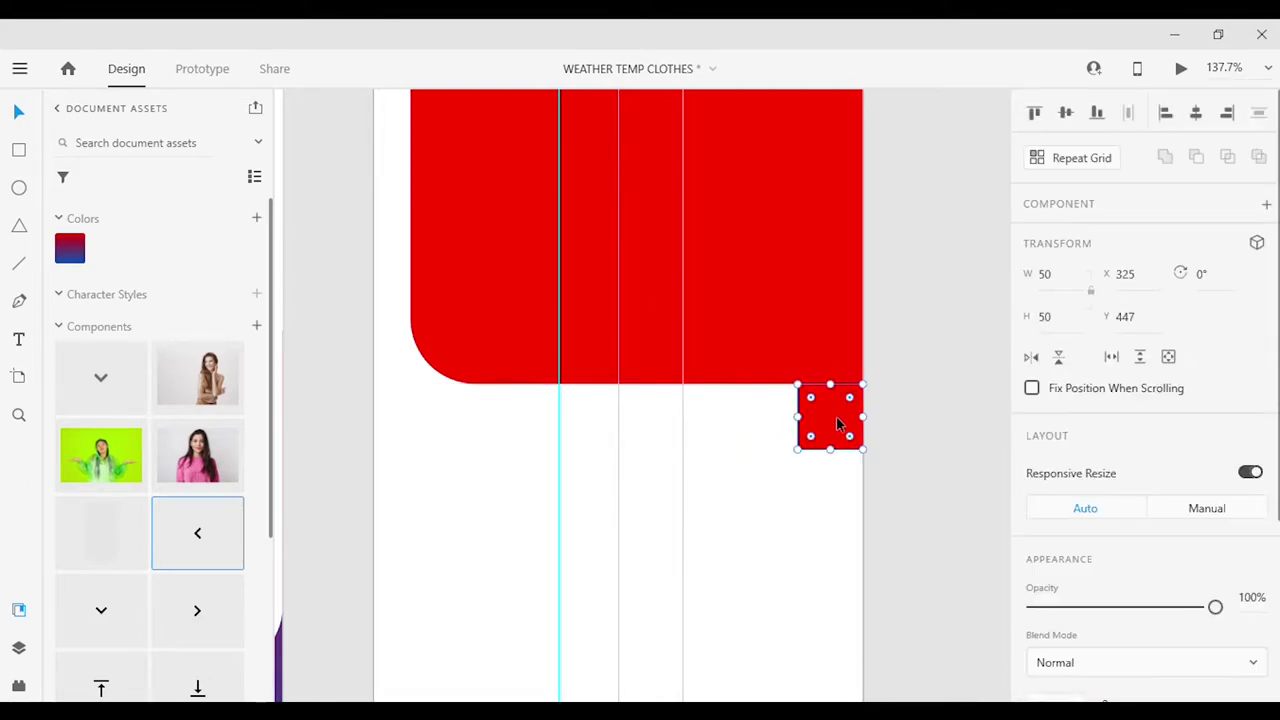
Cut a rounded copy out of the small red square to form an inverted corner and merge it with the red panel.
key(ctrl+y)
scroll(1147, 491, down, 5)
scroll(1200, 206, up, 3)
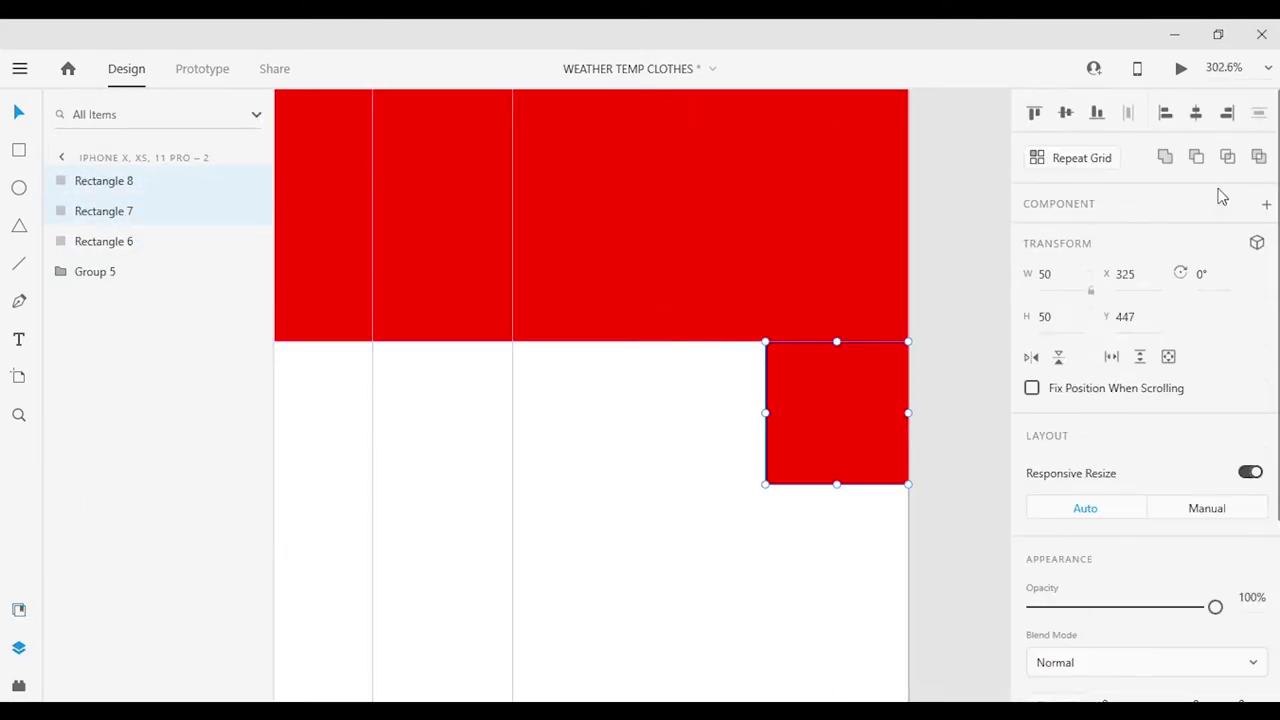
click(1000, 409)
scroll(1000, 409, down, 5)
scroll(914, 407, up, 3)
drag(842, 564, 870, 598)
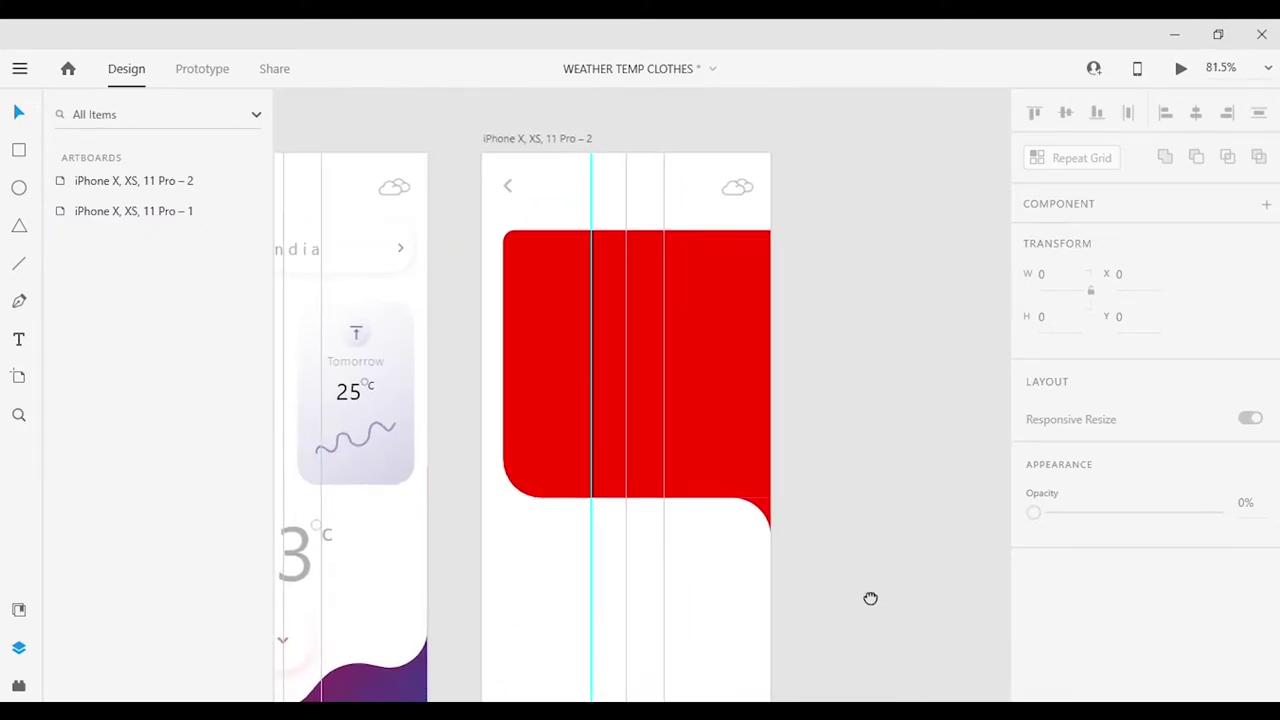
scroll(860, 330, down, 3)
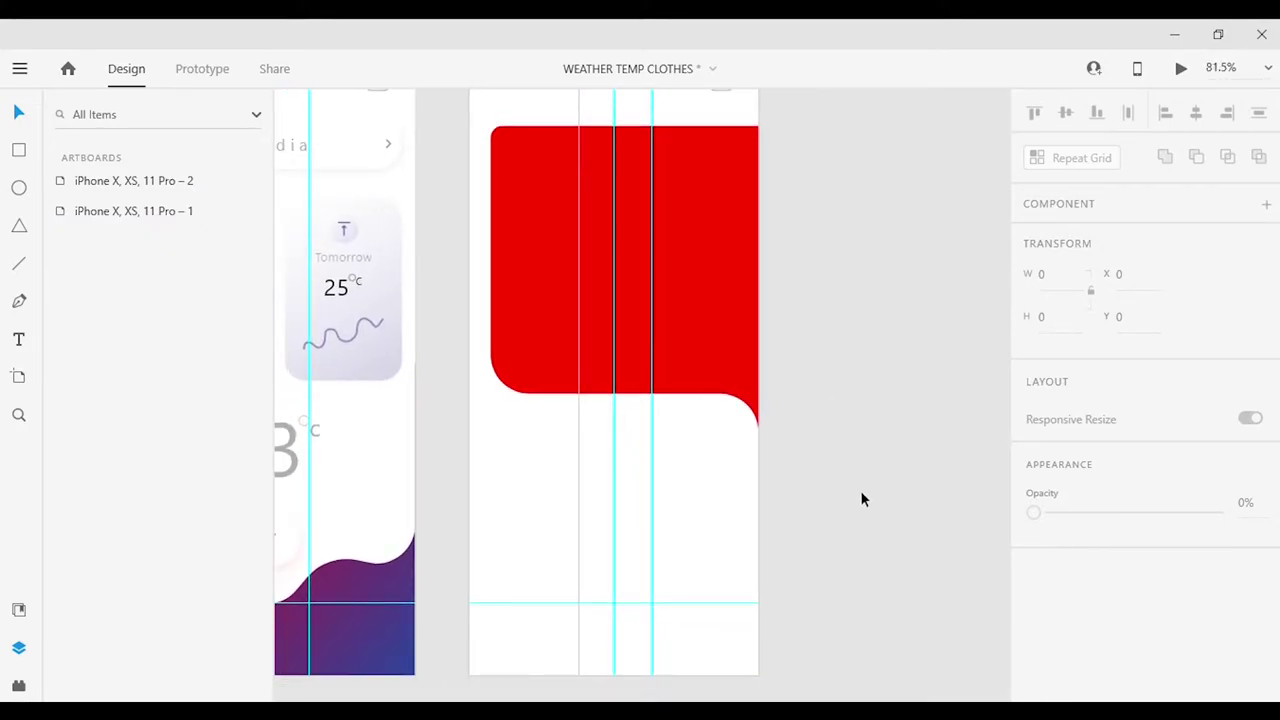
Draw a borderless rounded rectangle of 167 by 43 px at X 110, Y 751 on the second artboard as a button.
scroll(705, 441, up, 2)
drag(651, 484, 818, 522)
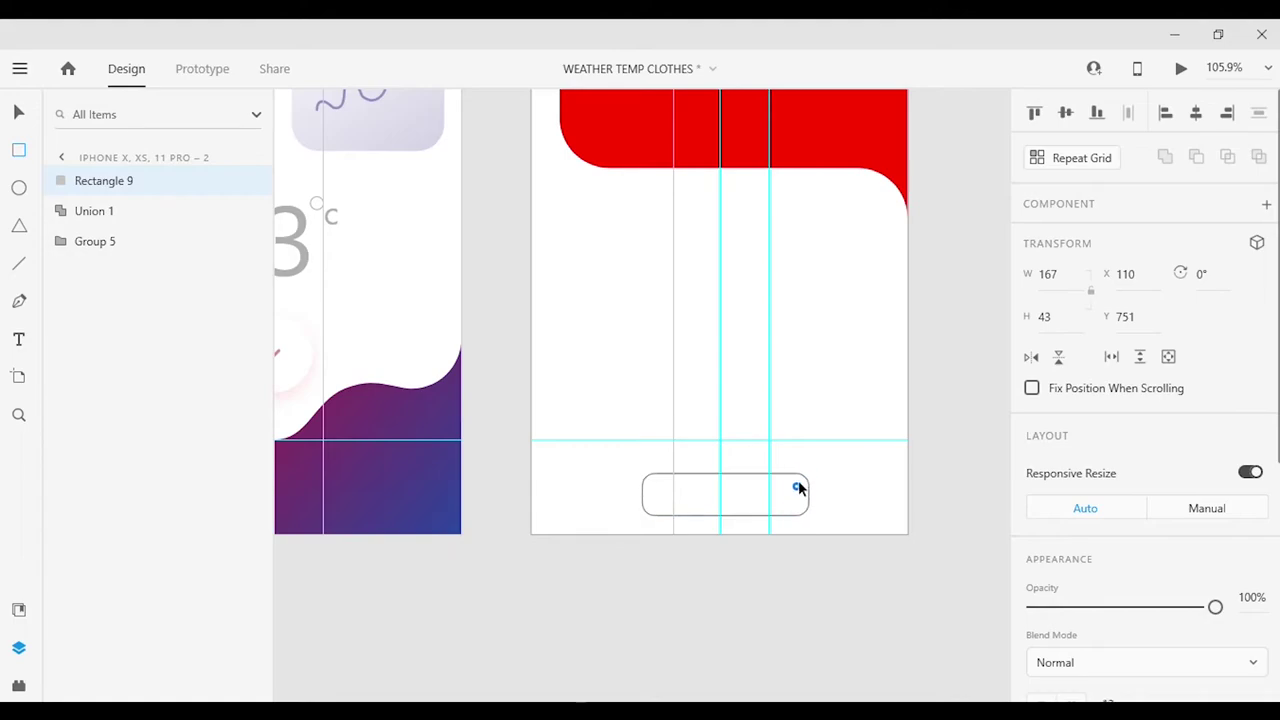
scroll(820, 580, up, 3)
scroll(1140, 450, down, 3)
Give the button a linear gradient fill and sample its first colour from the crimson end of the home screen's wave.
click(1074, 496)
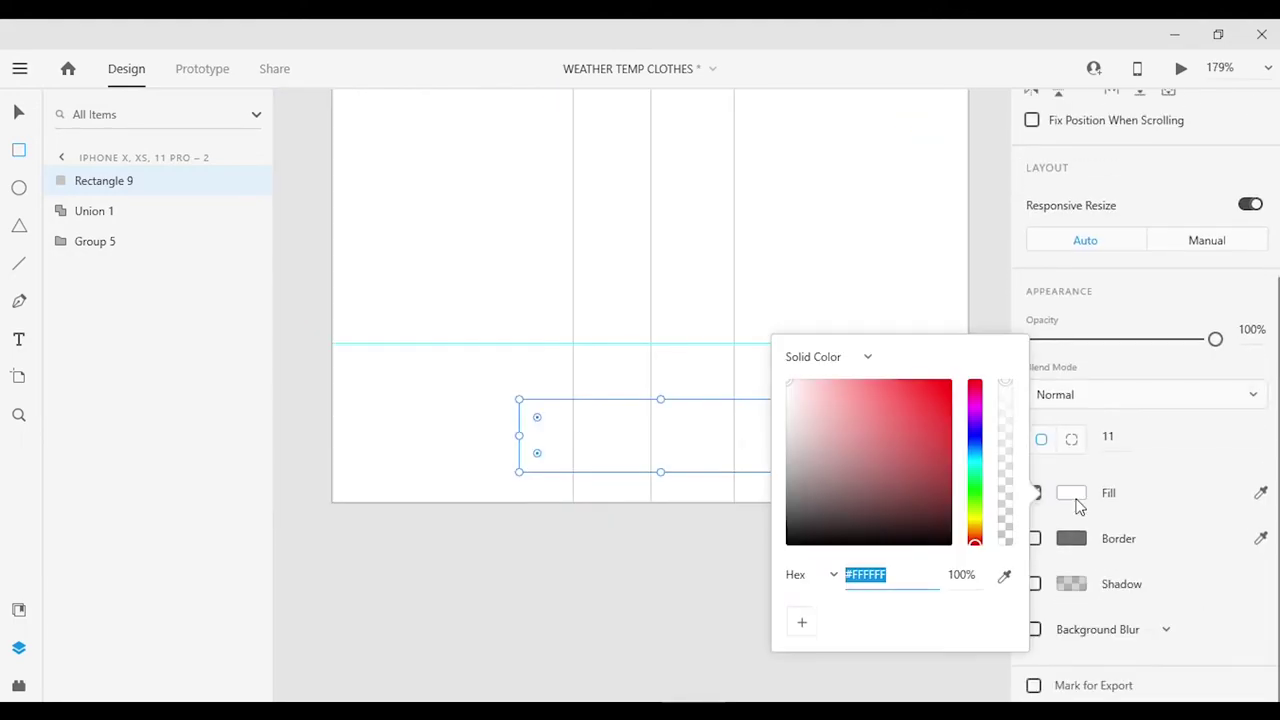
click(868, 357)
click(815, 388)
scroll(590, 425, down, 5)
click(665, 440)
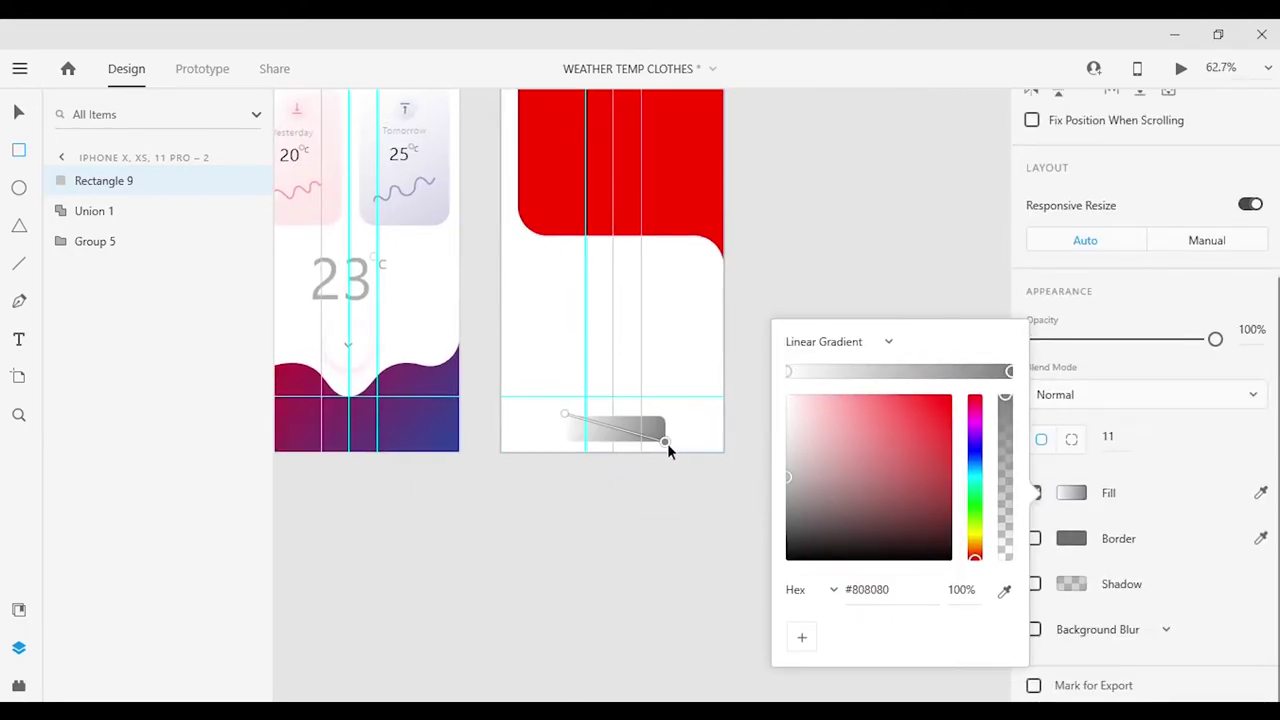
key(i)
click(294, 380)
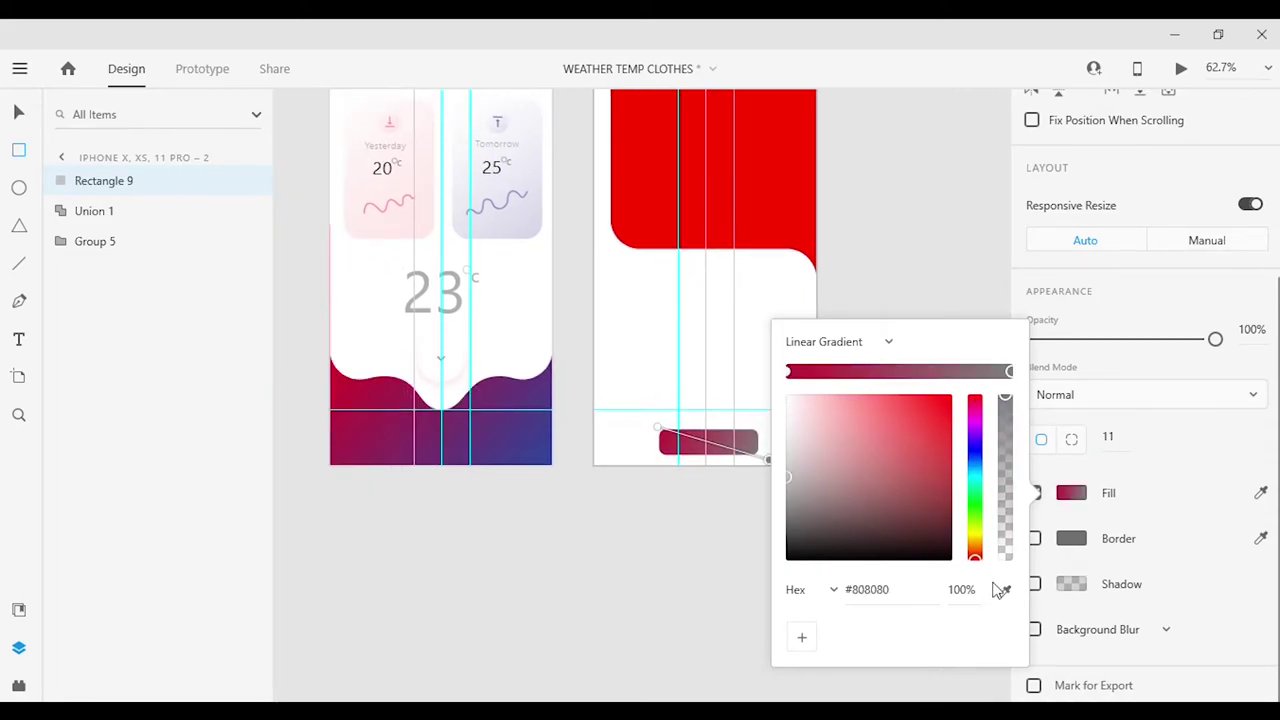
Sample the gradient's end colour from the blue side of the wave and reduce the gradient colours to 50% opacity.
click(962, 590)
text(50)
key(Return)
click(1123, 491)
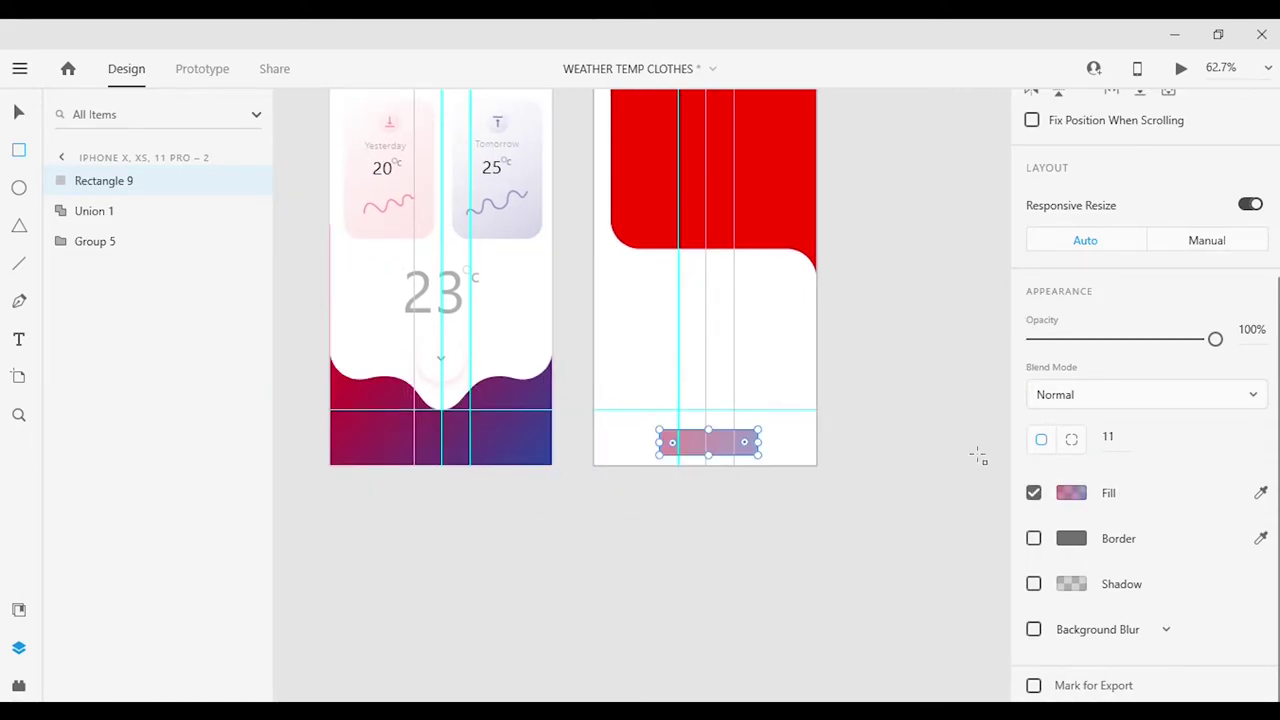
Try fully rounded ends on the gradient button.
scroll(771, 586, up, 3)
click(771, 586)
scroll(740, 500, up, 4)
click(698, 386)
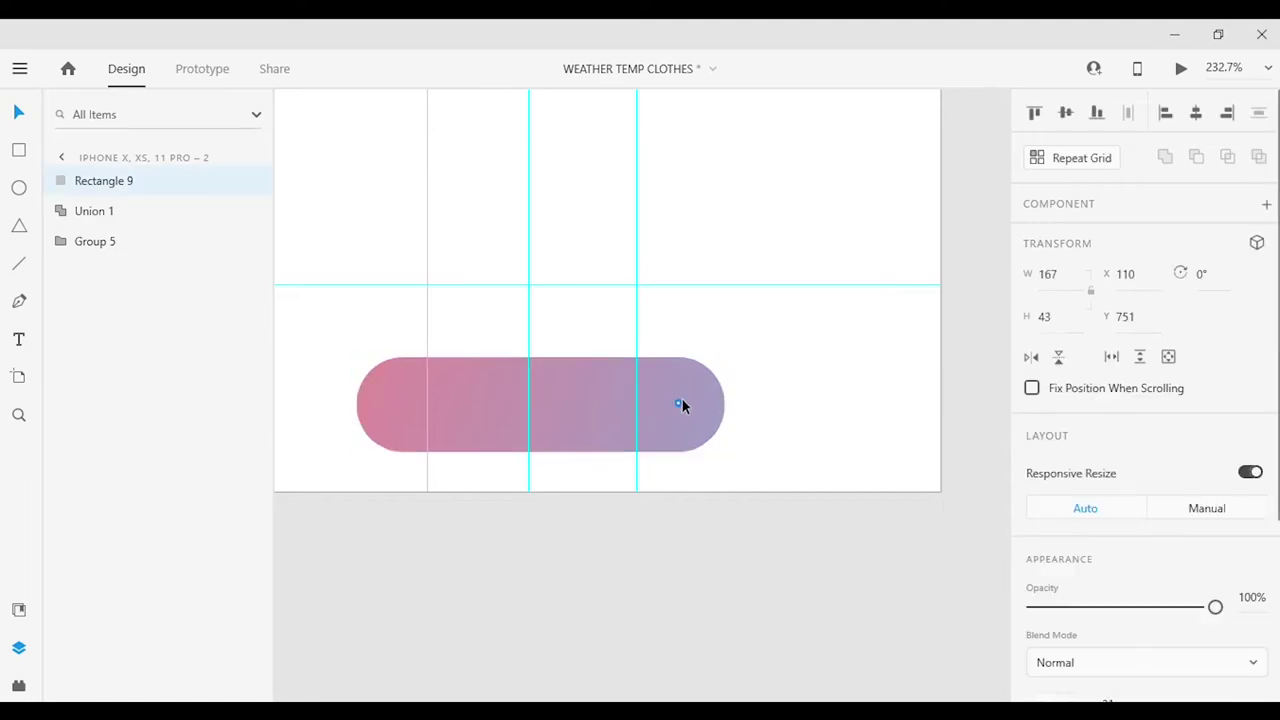
Add the label "Check out" on the gradient button in Segoe UI Regular at size 16.
key(t)
click(543, 398)
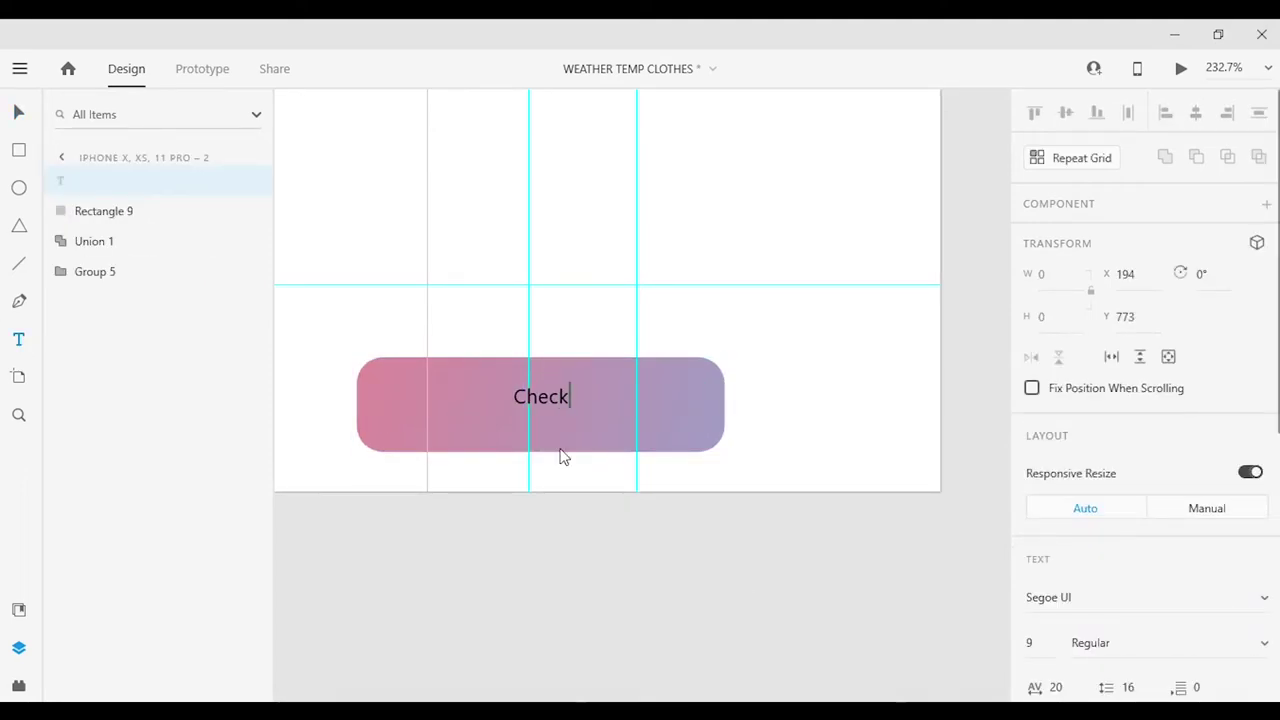
scroll(1140, 500, down, 3)
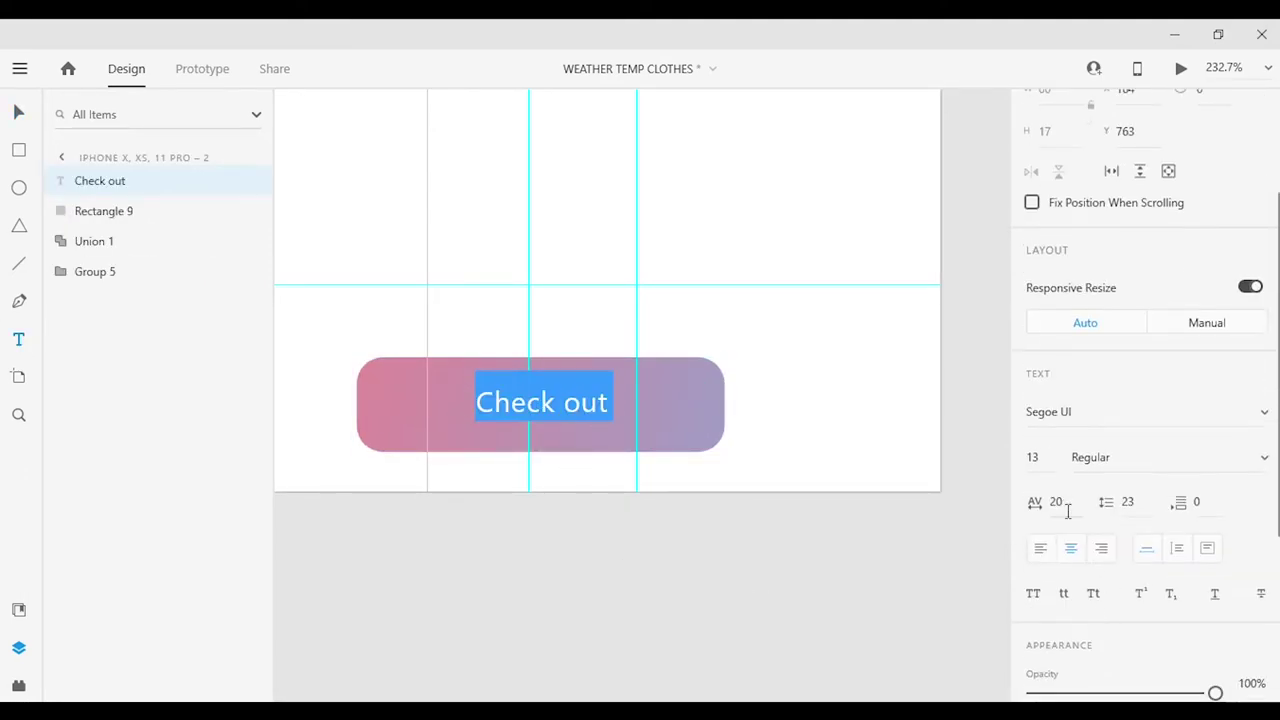
click(1128, 502)
scroll(700, 600, down, 3)
scroll(589, 491, up, 4)
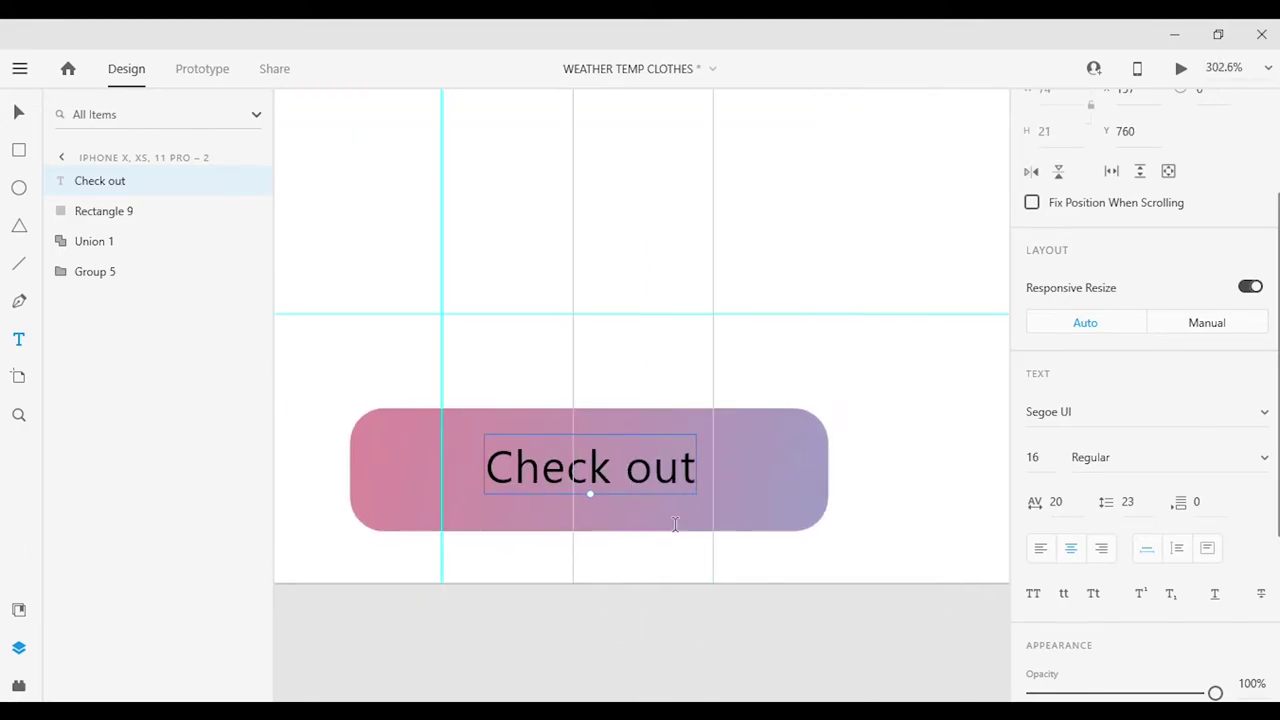
Centre the "Check out" label on the gradient button.
shift+click(737, 510)
scroll(818, 593, down, 3)
click(818, 593)
scroll(466, 597, up, 4)
click(477, 497)
shift+click(720, 470)
click(865, 663)
scroll(815, 630, down, 3)
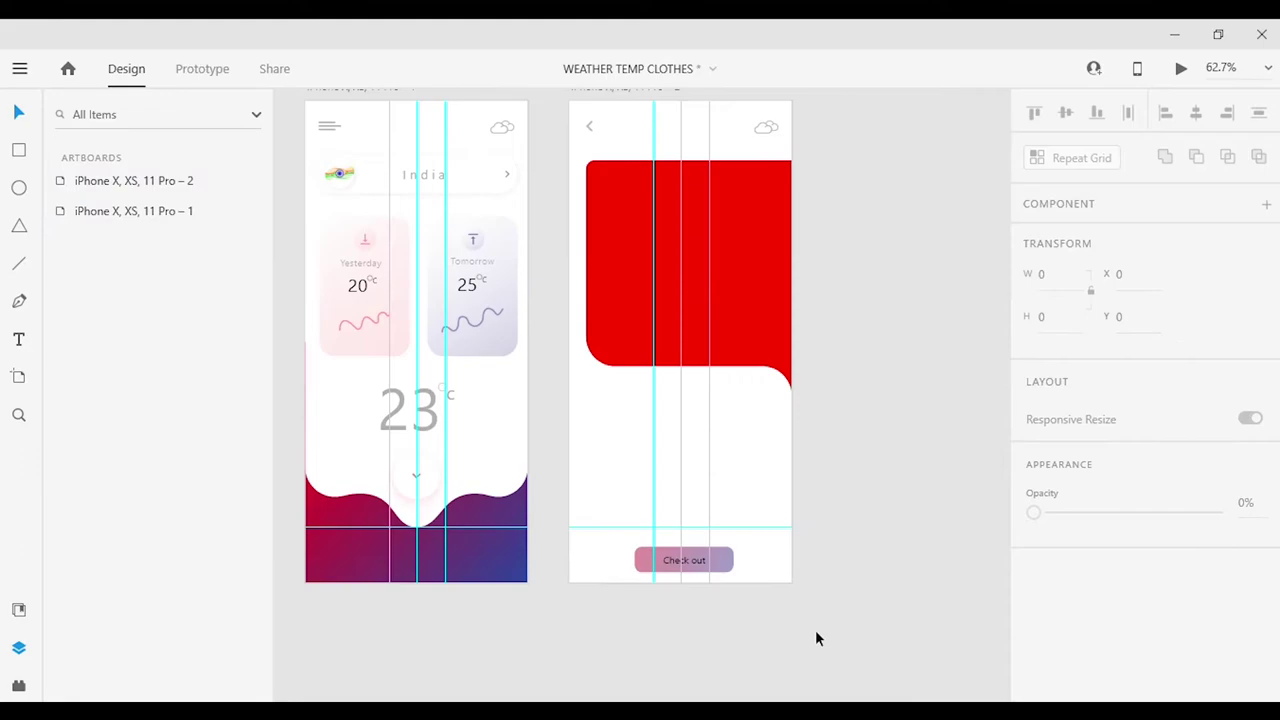
Draw a thin bar about 335 by 16 px with rounded ends above the Check out button.
scroll(689, 500, up, 2)
key(r)
scroll(532, 398, down, 2)
scroll(532, 398, up, 1)
mouse_move(502, 428)
mouse_down()
mouse_move(546, 449)
mouse_move(764, 455)
mouse_up()
scroll(730, 445, up, 3)
scroll(1071, 528, down, 5)
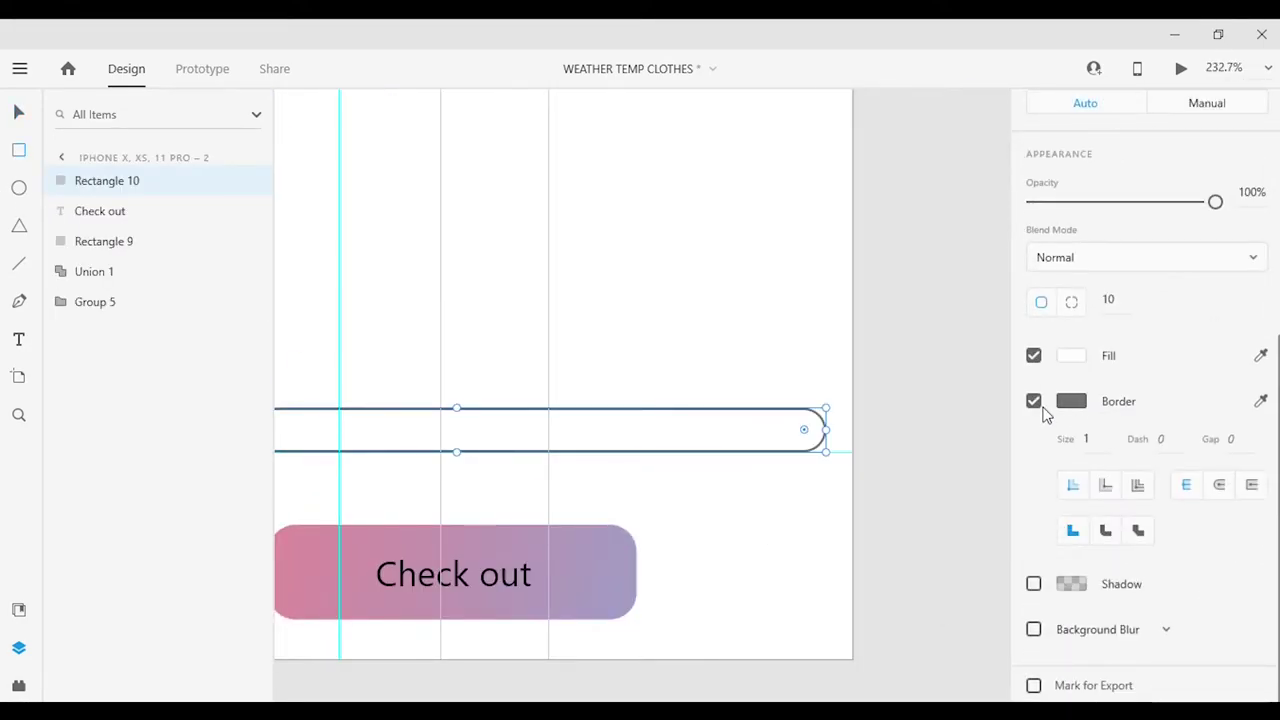
Remove the thin bar's border and fill it with pink sampled from the Check out button.
click(1034, 400)
scroll(858, 504, down, 2)
click(1071, 492)
click(543, 540)
scroll(720, 500, down, 2)
scroll(903, 577, down, 2)
click(903, 577)
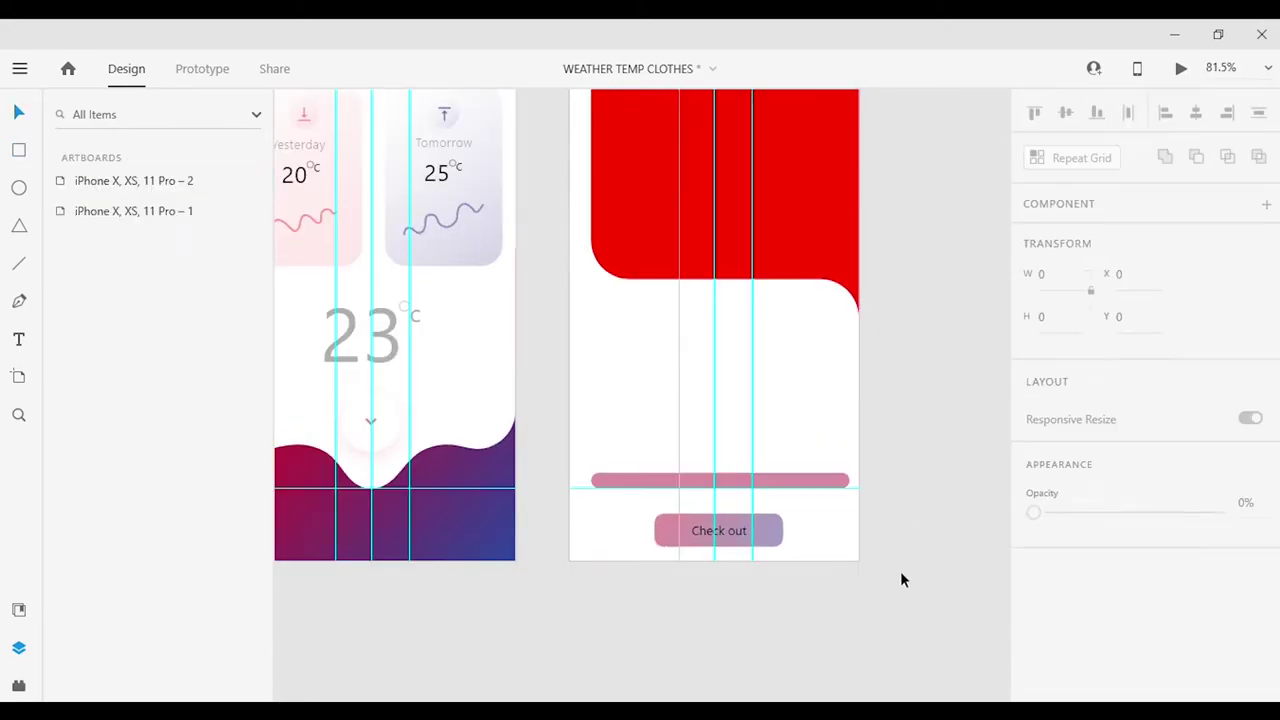
Reduce the pink bar's height to 14 px at Y 704, keeping its ends fully rounded.
scroll(841, 545, up, 2)
click(660, 458)
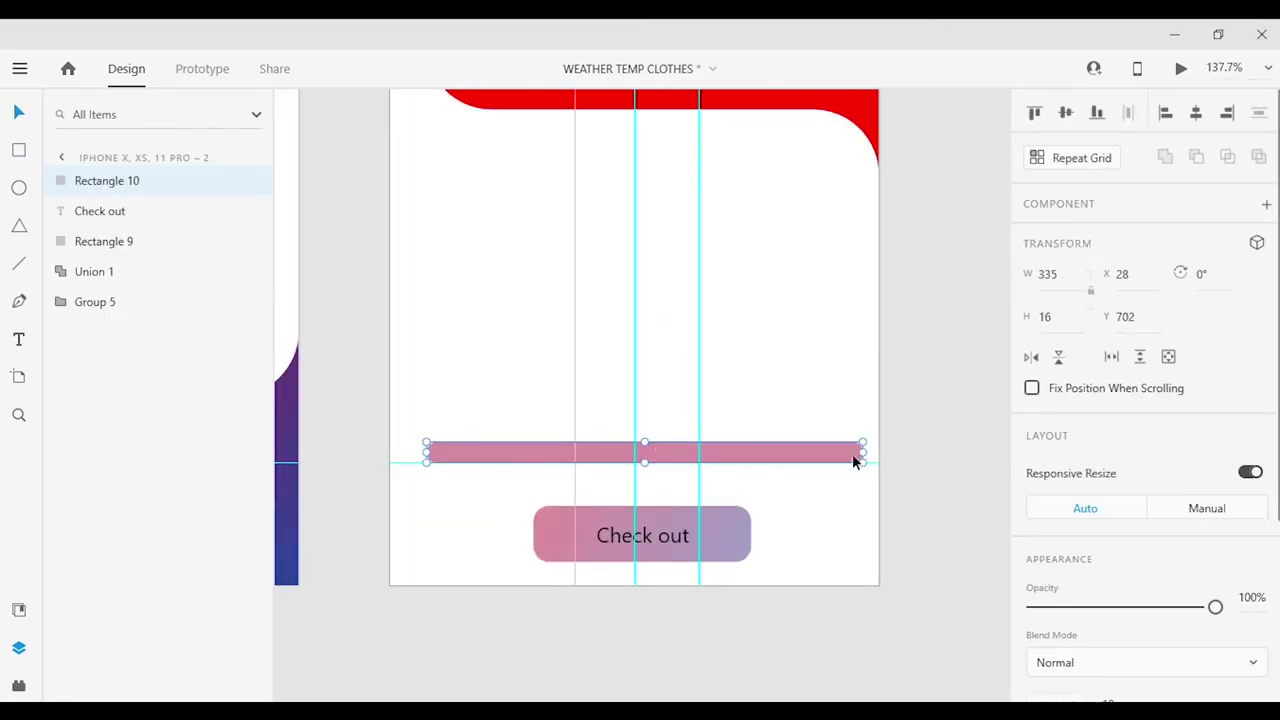
scroll(855, 457, up, 5)
click(809, 417)
click(831, 575)
scroll(617, 495, up, 3)
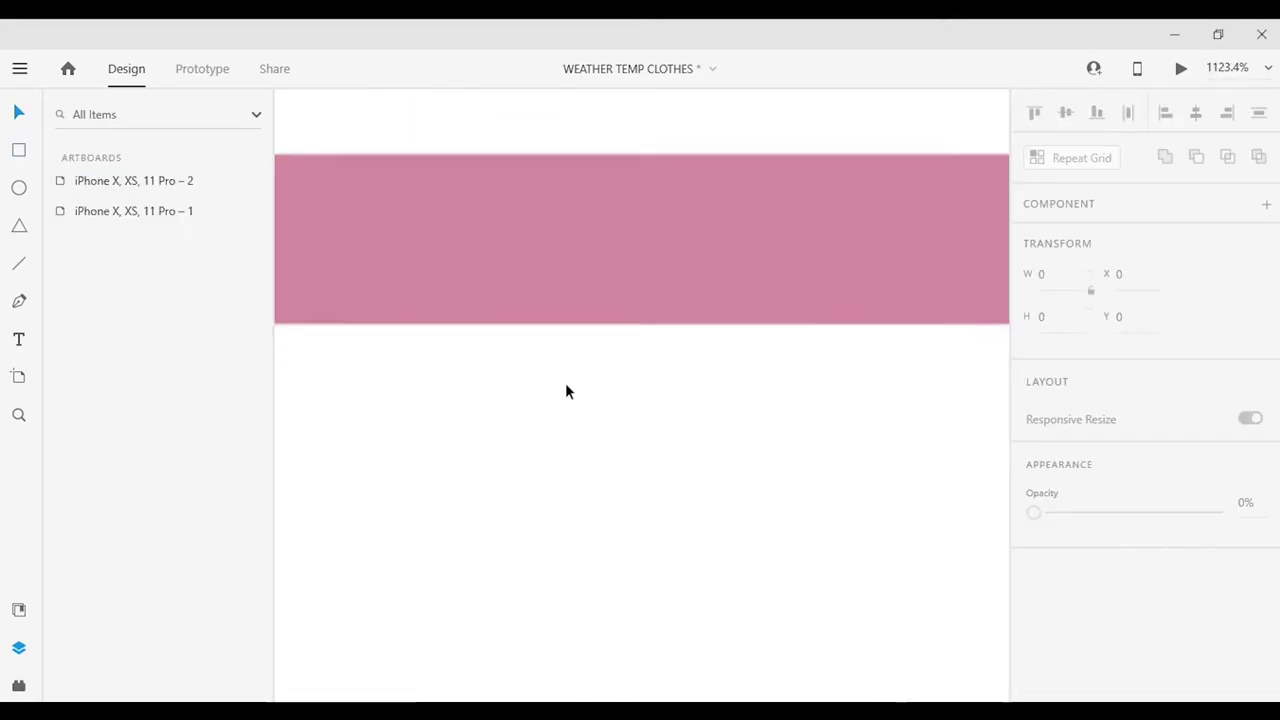
scroll(600, 470, down, 5)
click(576, 425)
scroll(640, 440, right, 3)
click(703, 451)
scroll(717, 560, up, 3)
scroll(694, 524, down, 5)
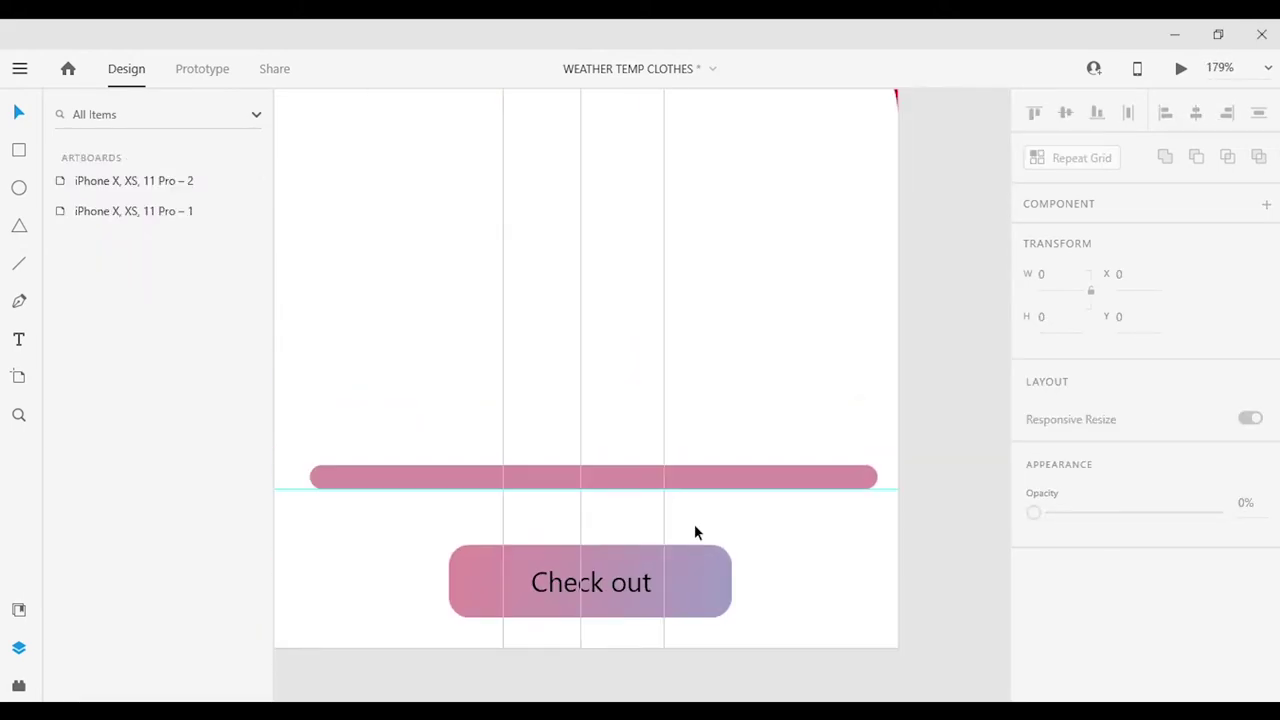
Duplicate the pink bar as a shorter bar on top of it, filled with dark blue from the wave.
click(808, 491)
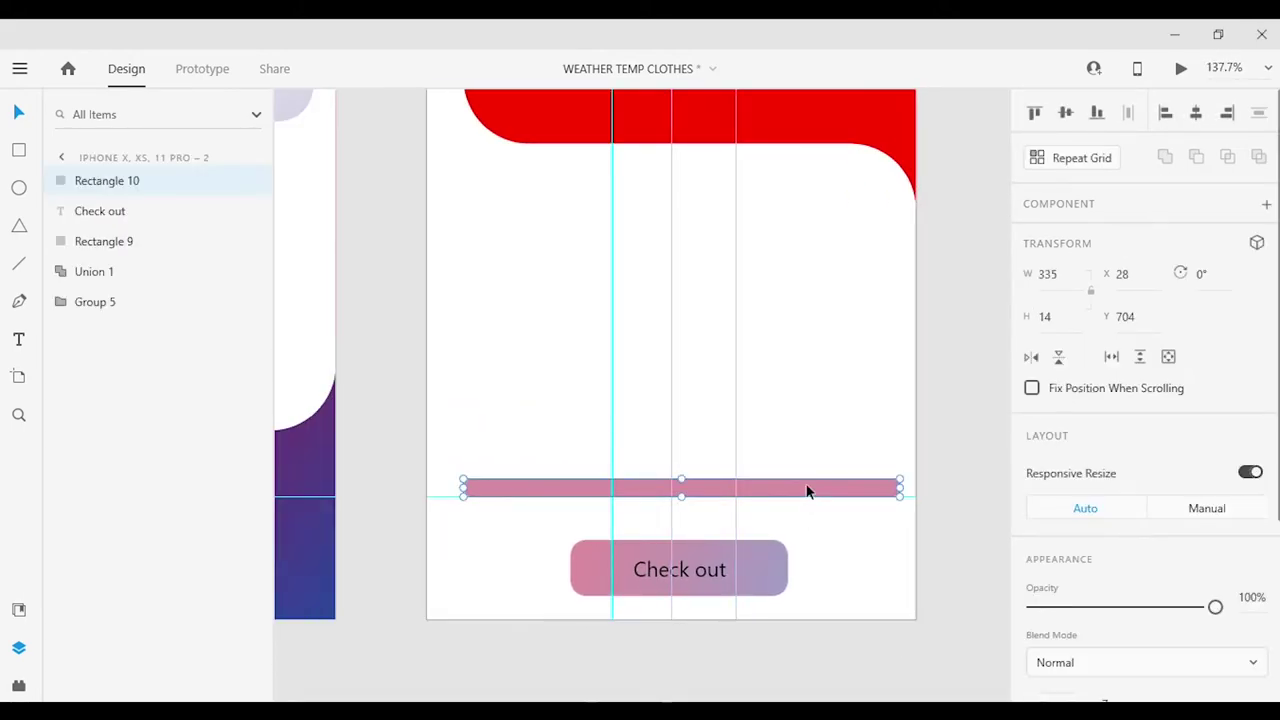
scroll(1150, 450, down, 5)
click(1261, 492)
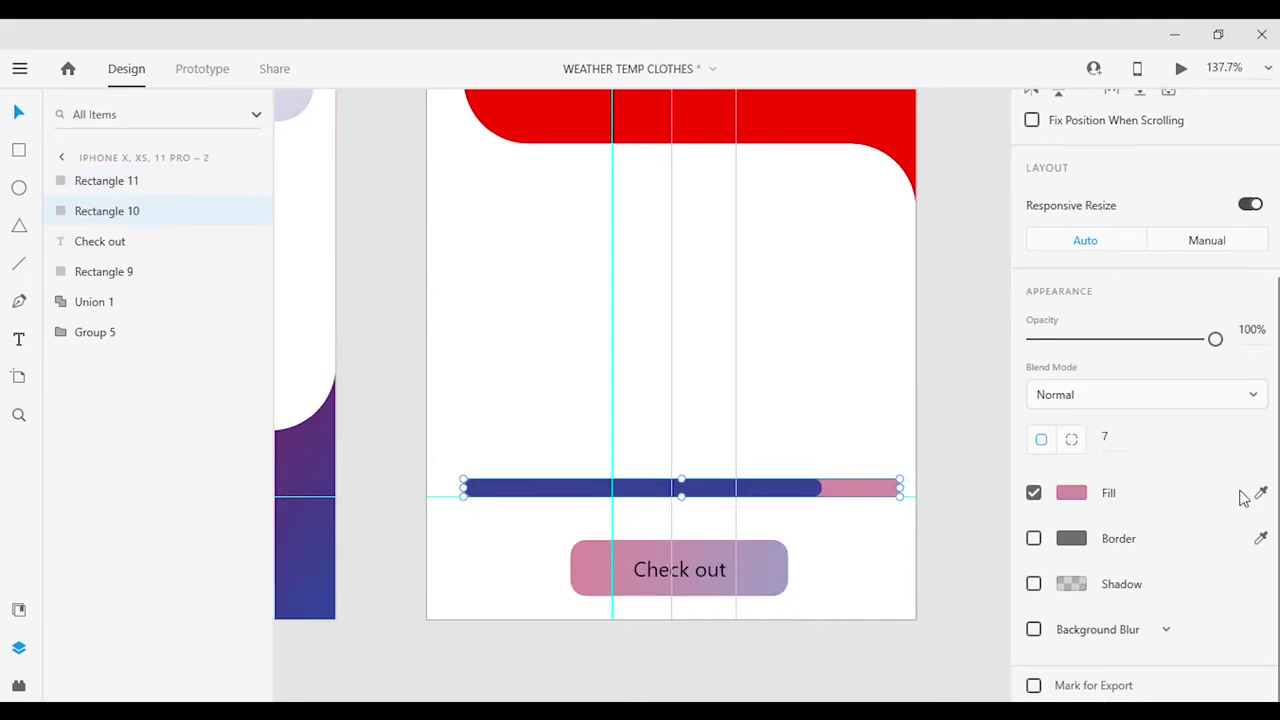
key(ctrl+0)
Replace the long bar's fill with a border only and fill the shorter bar with lilac #A69DC2.
click(585, 462)
scroll(764, 570, up, 5)
click(1033, 492)
click(1033, 538)
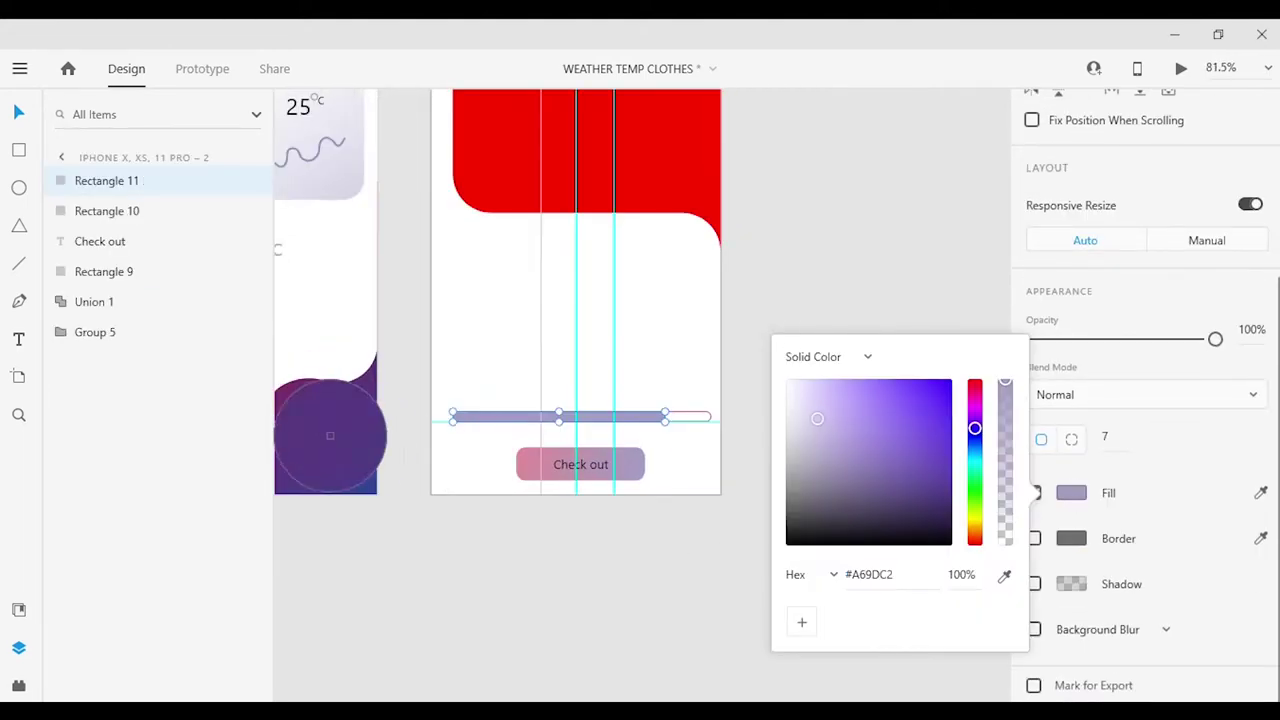
Set the long bar's border to pink and shorten the lilac bar to 26 px.
click(330, 435)
click(1071, 492)
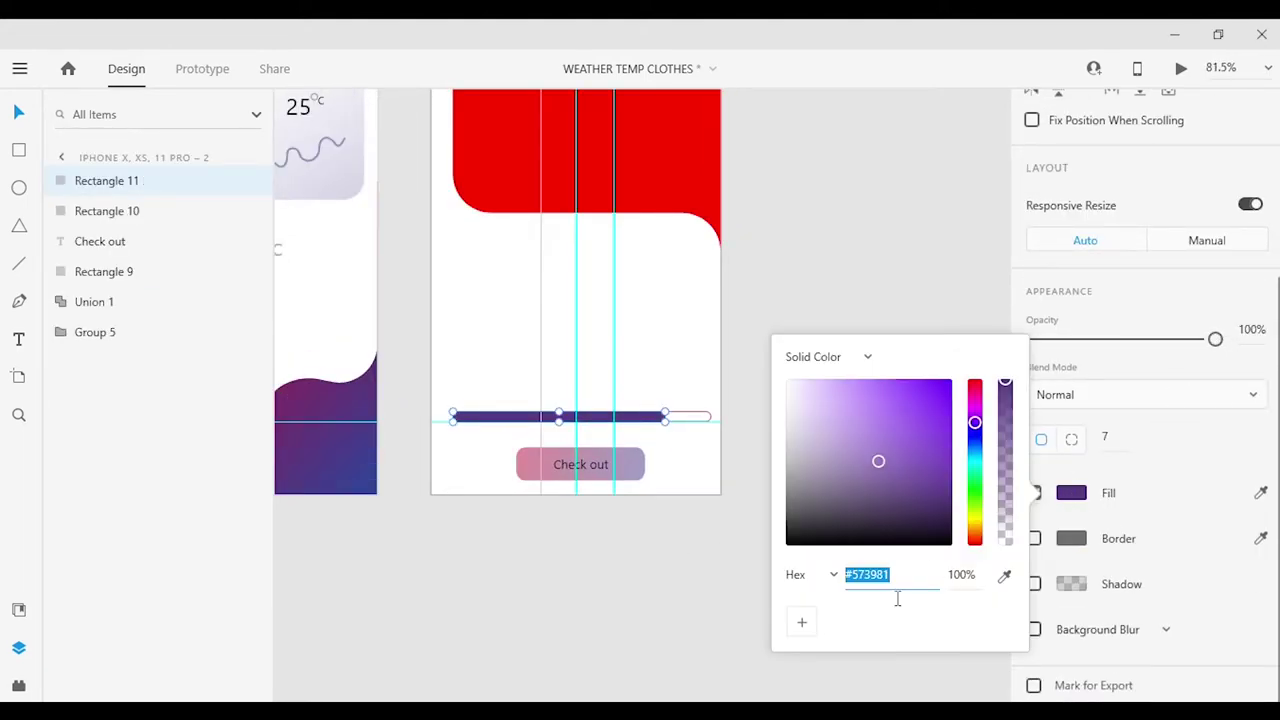
click(1045, 520)
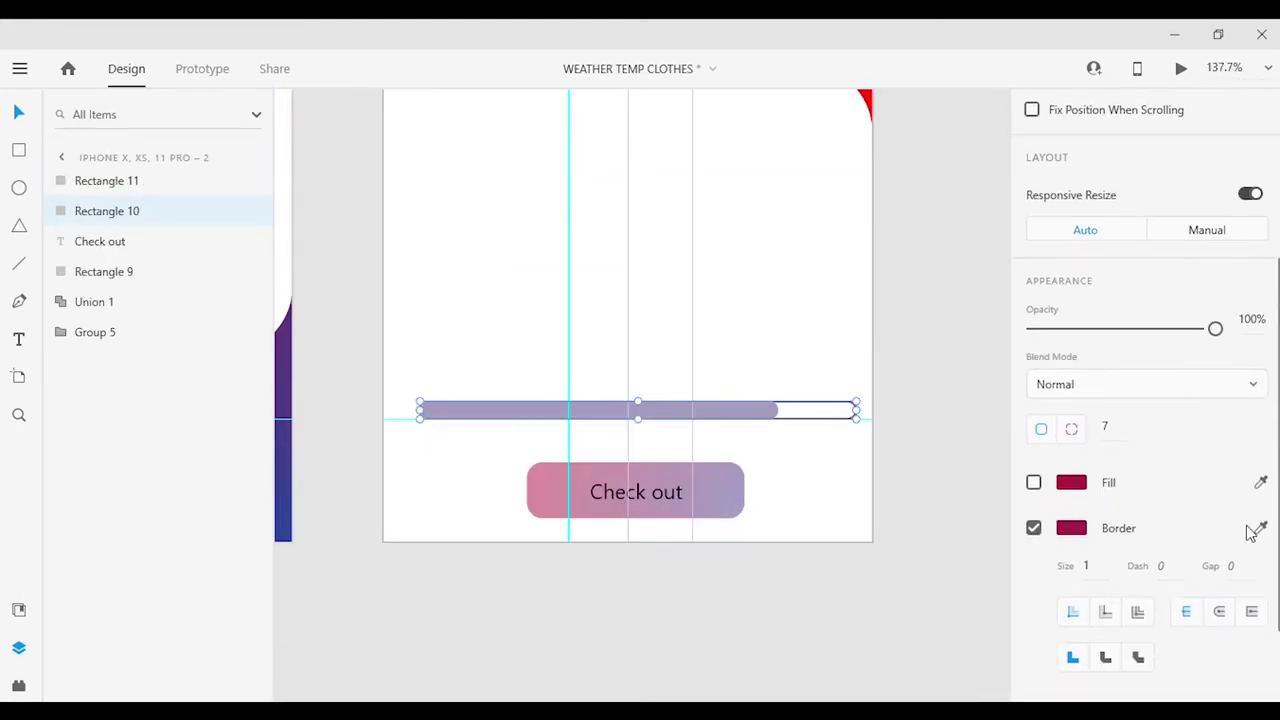
click(846, 574)
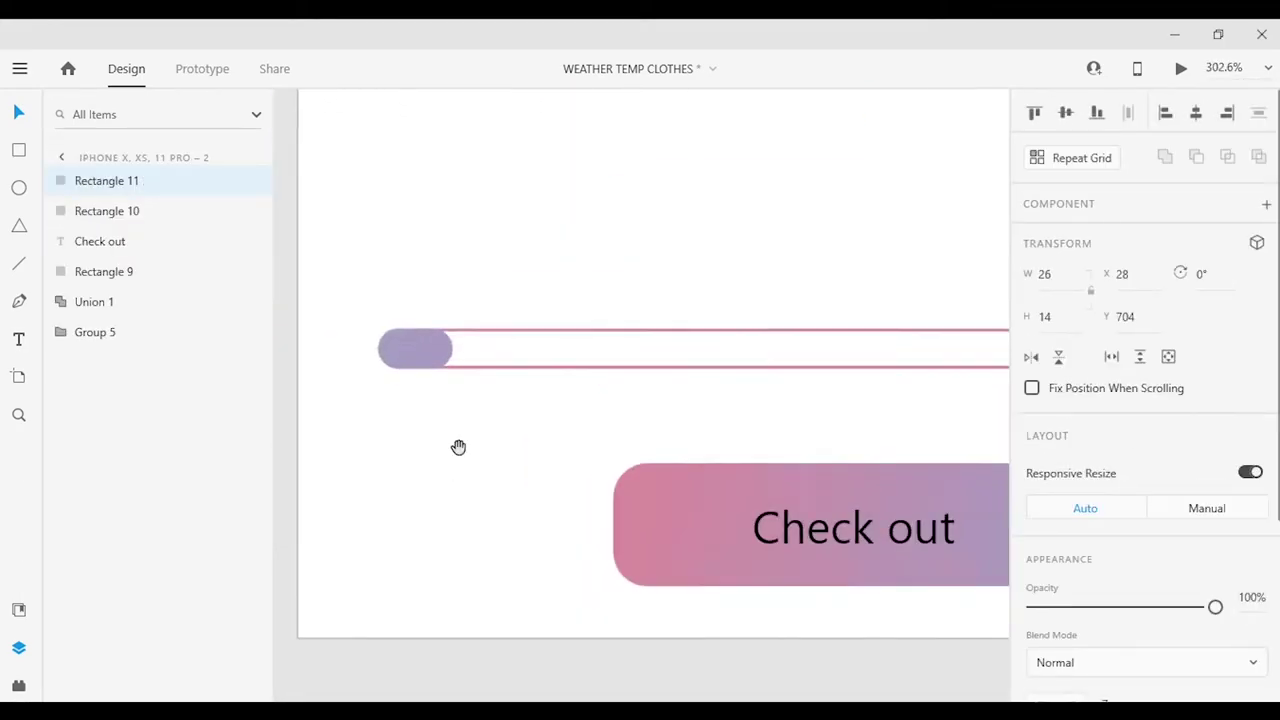
Draw a circle about 23 by 23 px over the slider bar beside the lilac piece and make its border white.
key(e)
drag(578, 381, 646, 447)
scroll(1131, 591, down, 2)
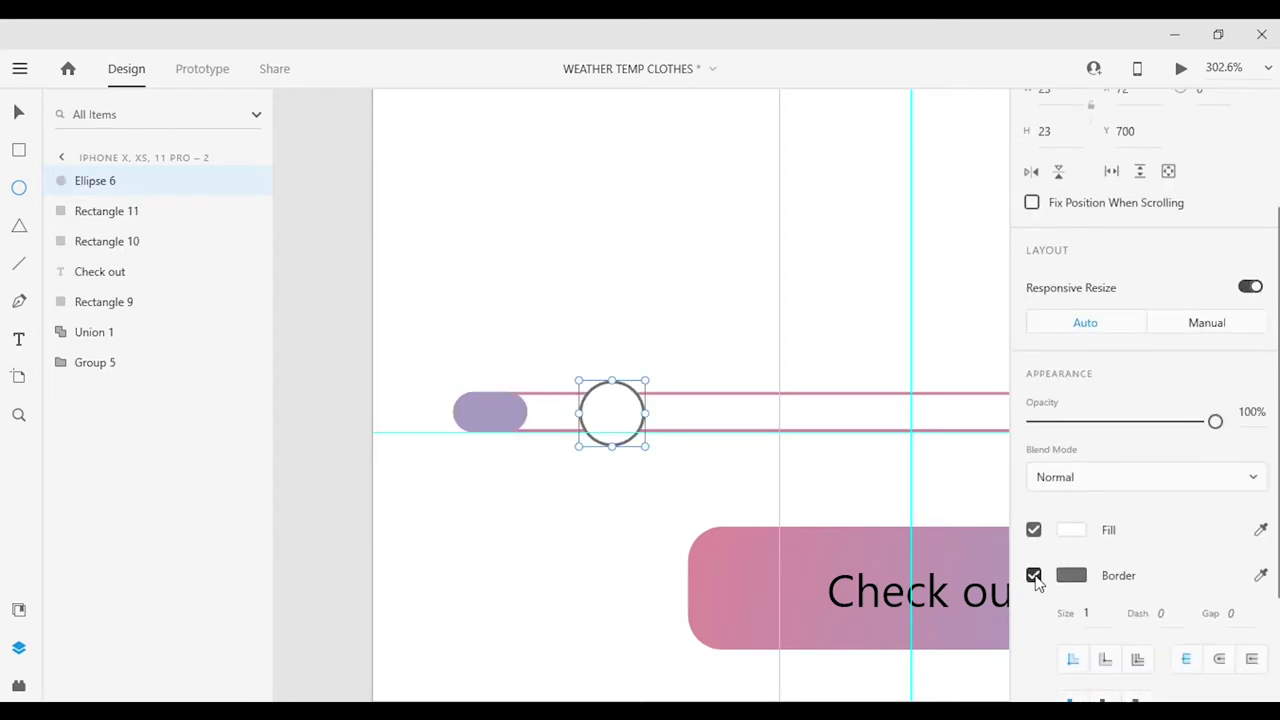
click(1071, 575)
Try to fill the circle with a linear gradient sampled from the home screen's wave.
click(1071, 530)
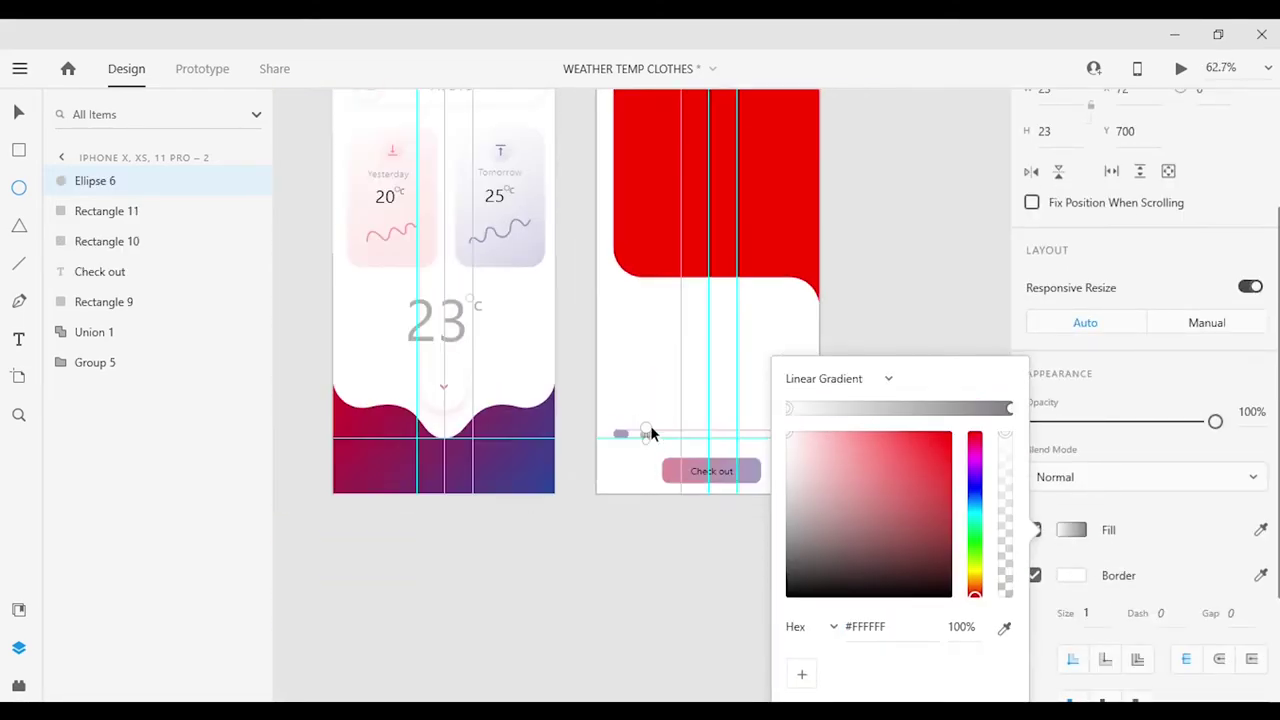
scroll(650, 425, up, 2)
click(1004, 627)
click(383, 455)
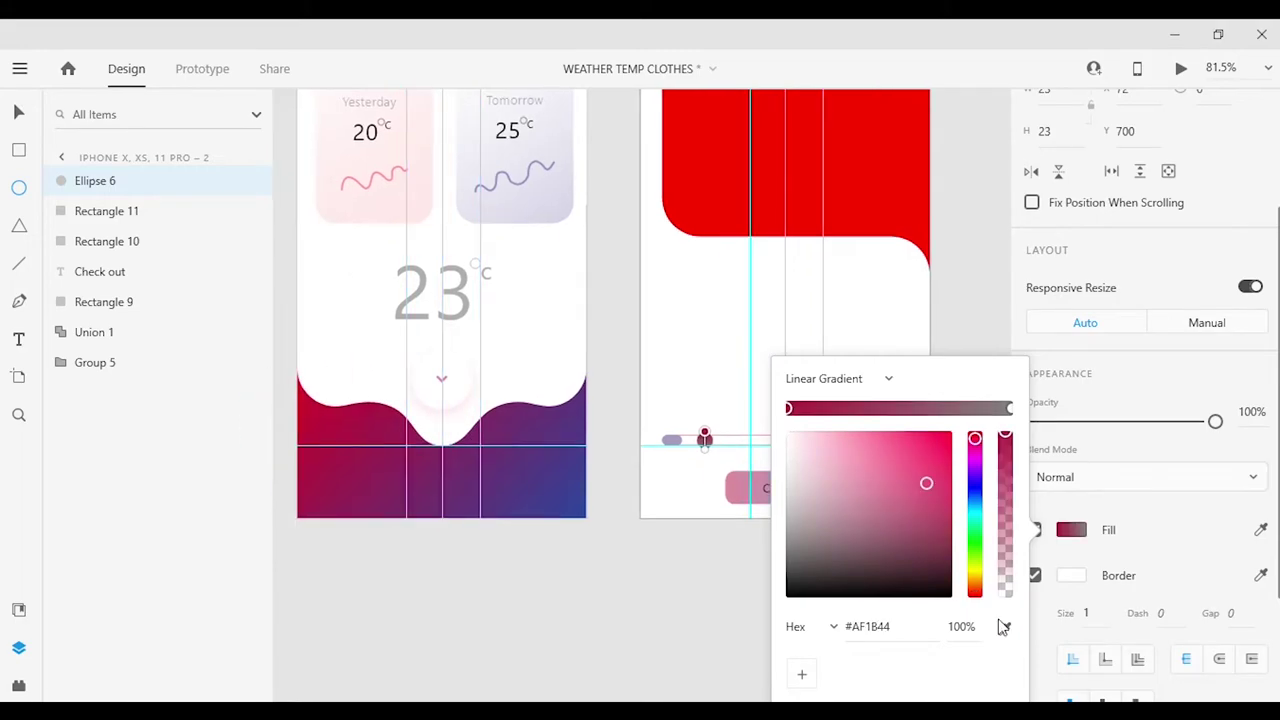
click(1004, 627)
click(579, 484)
click(1071, 530)
drag(617, 360, 589, 362)
drag(617, 447, 651, 450)
Fill the circle with a solid dark red and place it over the end of the lilac bar as the slider handle.
mouse_move(1005, 440)
mouse_down()
mouse_move(1005, 530)
mouse_move(1005, 430)
mouse_move(1013, 455)
mouse_up()
click(840, 378)
click(815, 400)
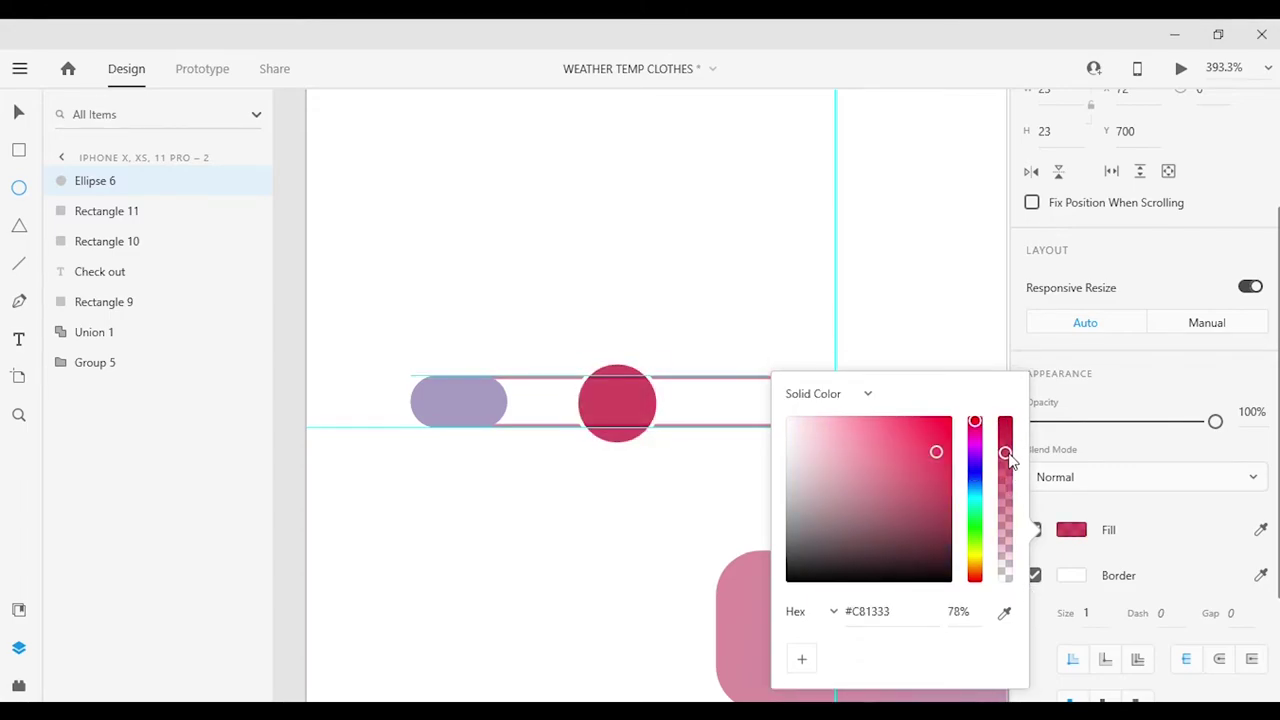
click(860, 506)
scroll(618, 443, down, 3)
scroll(618, 443, up, 5)
scroll(1116, 500, down, 2)
click(1071, 437)
click(768, 559)
scroll(768, 559, down, 3)
click(713, 603)
key(Escape)
scroll(713, 603, up, 2)
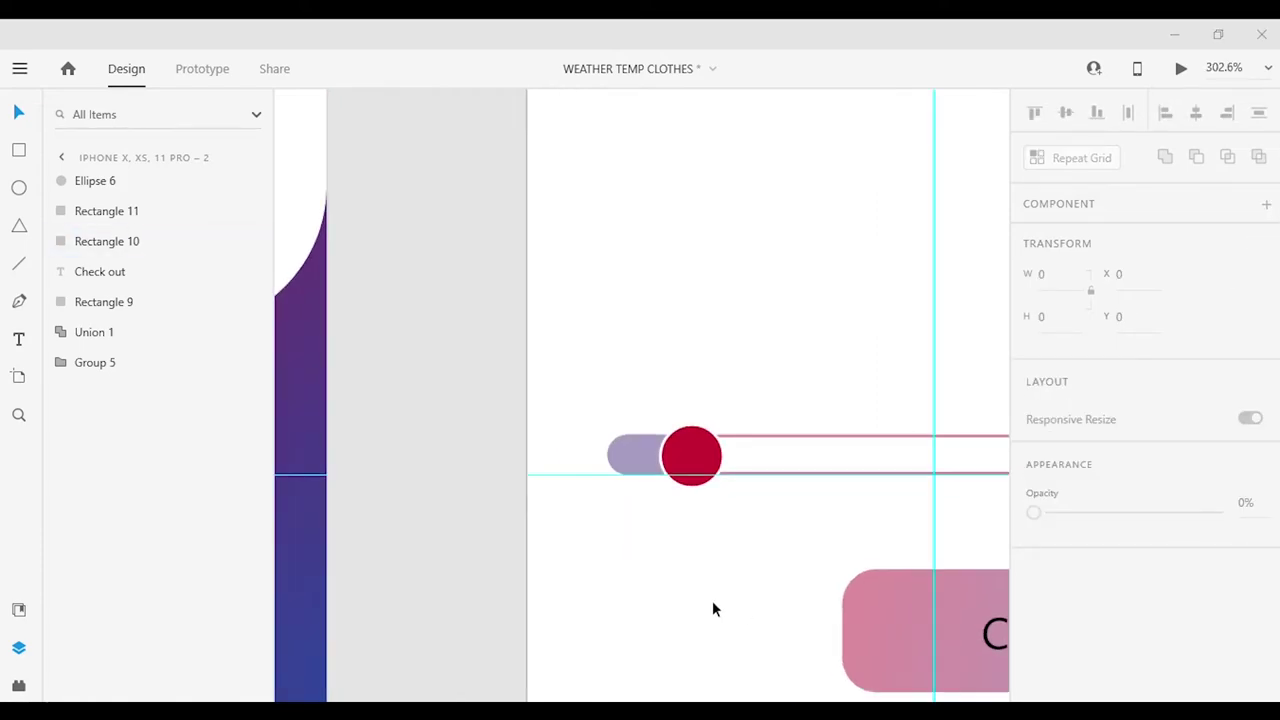
Thicken the long bar's border and lighten its colour to a pale pink.
scroll(712, 608, left, 3)
click(851, 460)
click(489, 623)
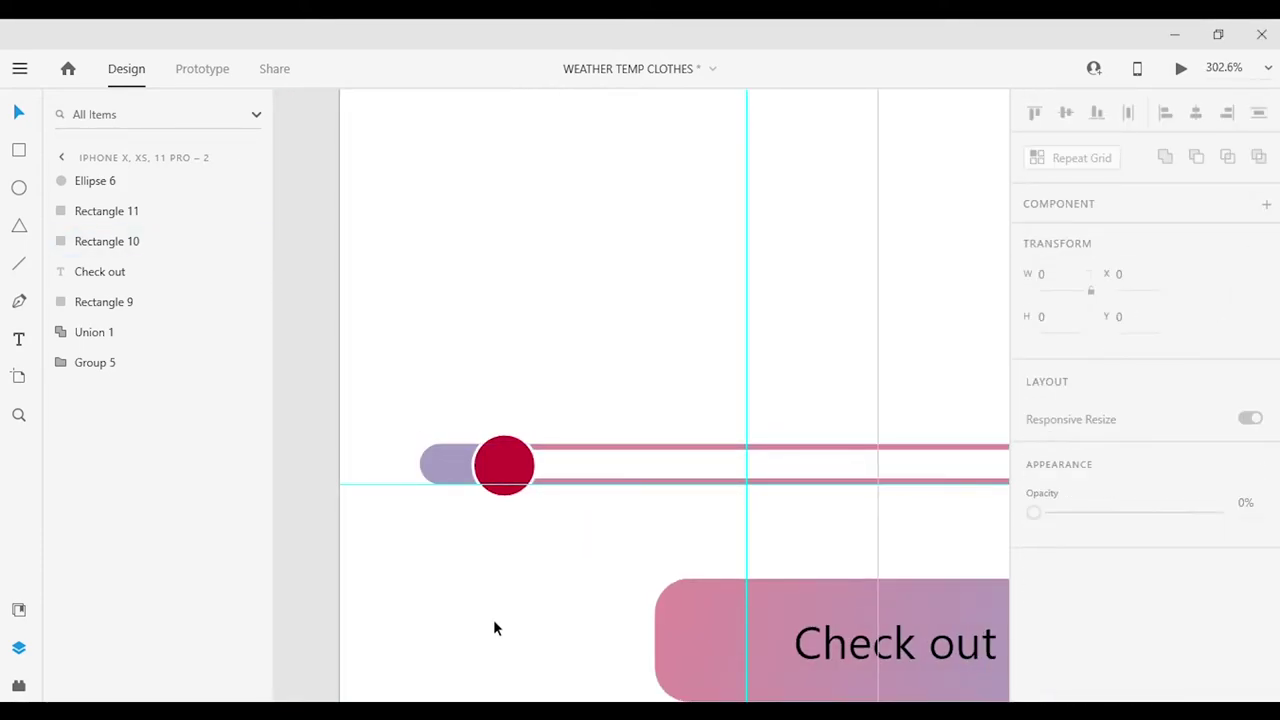
click(851, 460)
drag(1143, 592, 1123, 592)
click(657, 575)
key(ctrl+0)
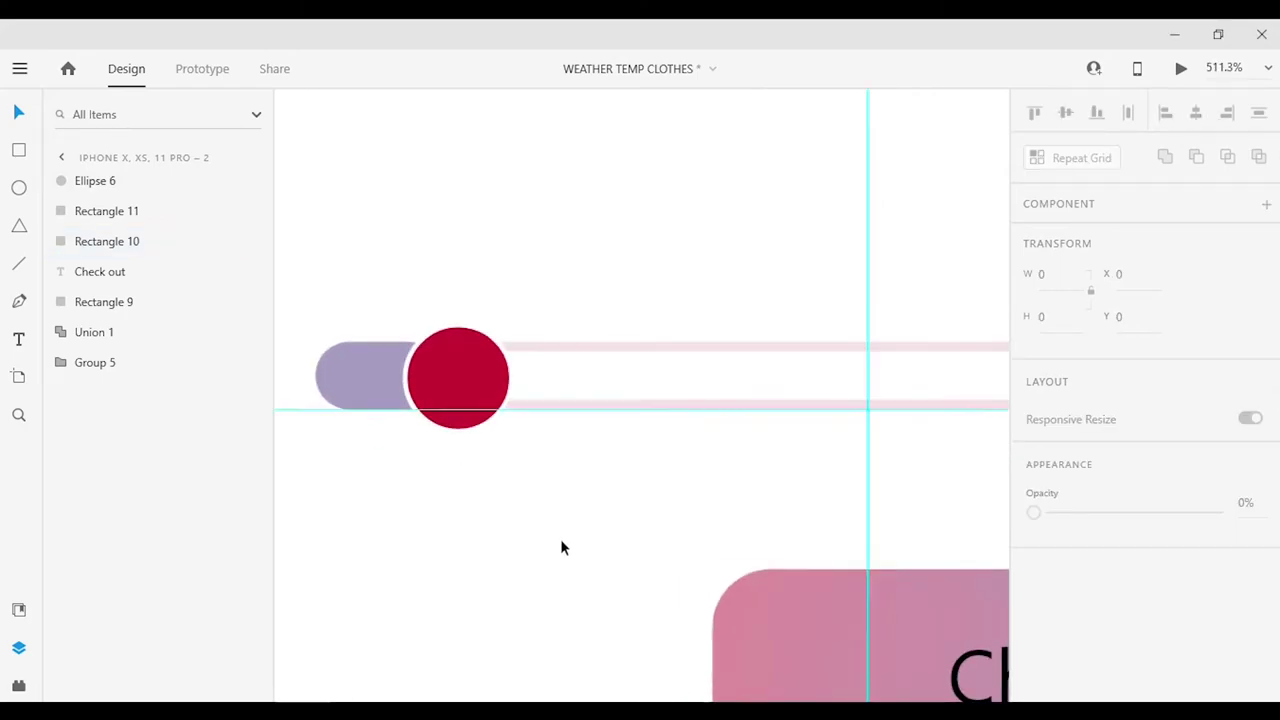
scroll(711, 511, up, 5)
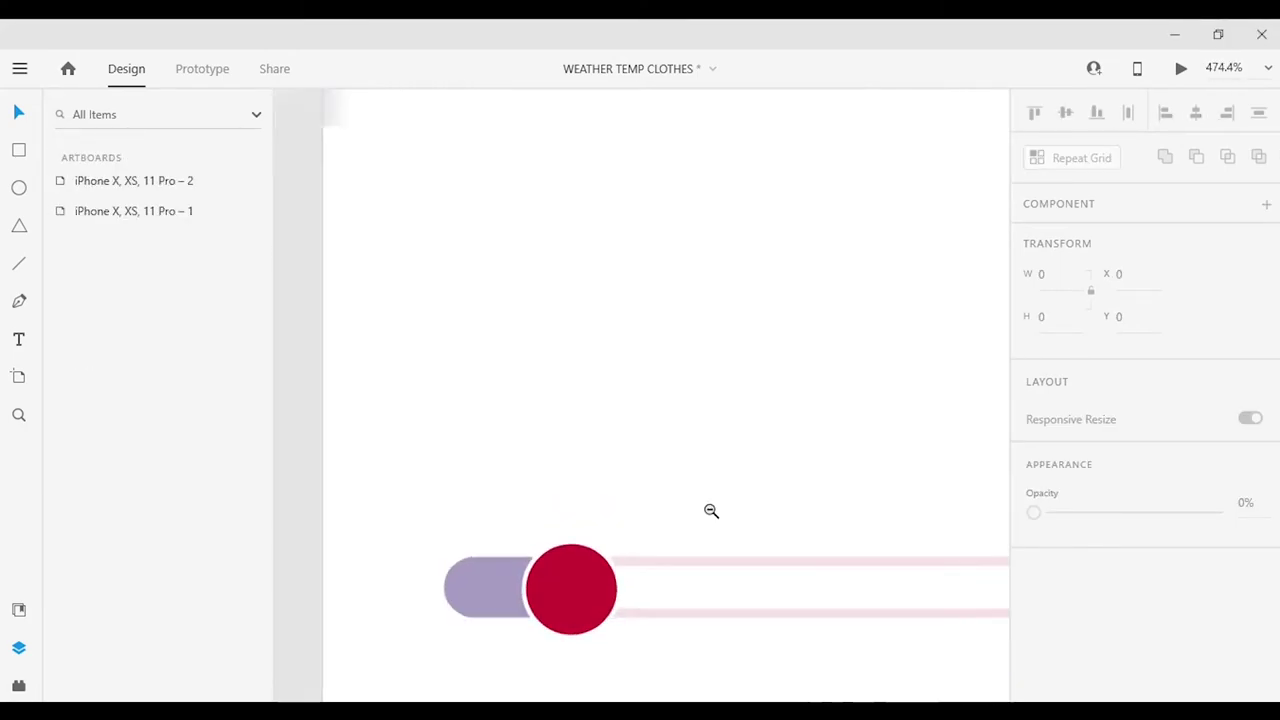
Draw a borderless circle about 65 by 65 px above the slider handle and fill it with light grey #EDEDED.
scroll(711, 511, down, 5)
key(e)
drag(660, 434, 714, 489)
scroll(1140, 400, down, 3)
click(1033, 538)
click(1071, 493)
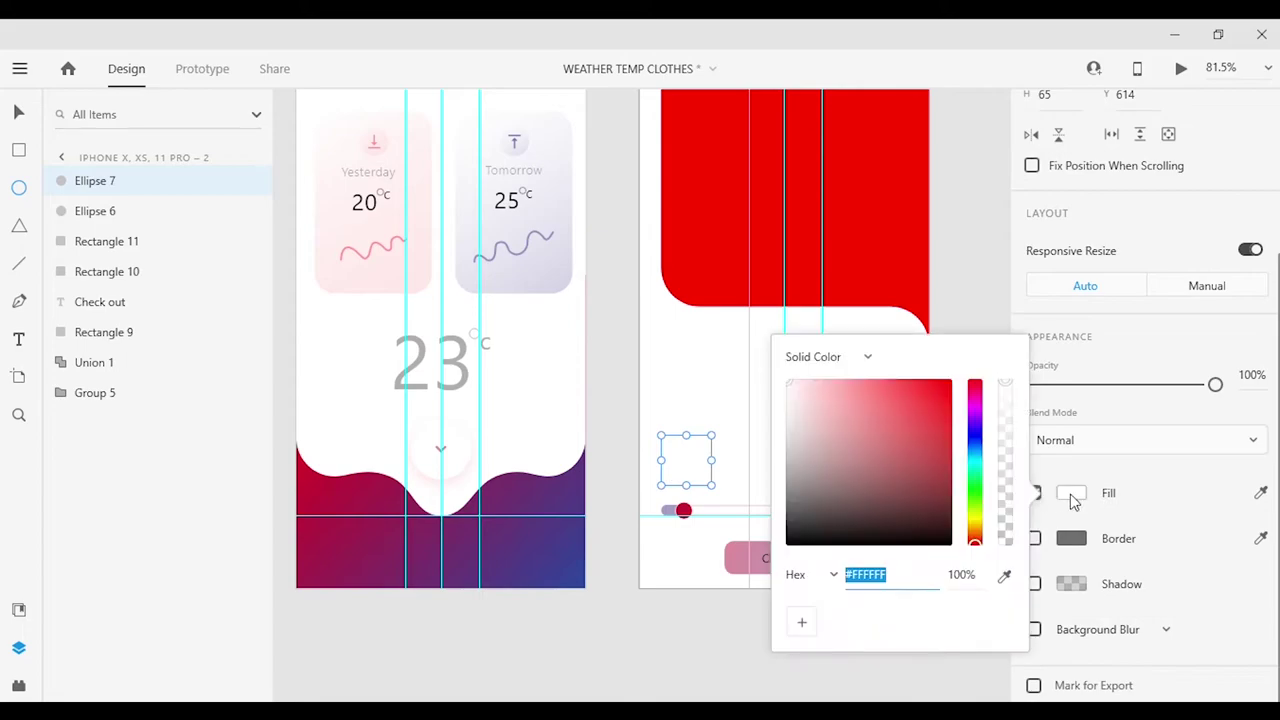
click(452, 347)
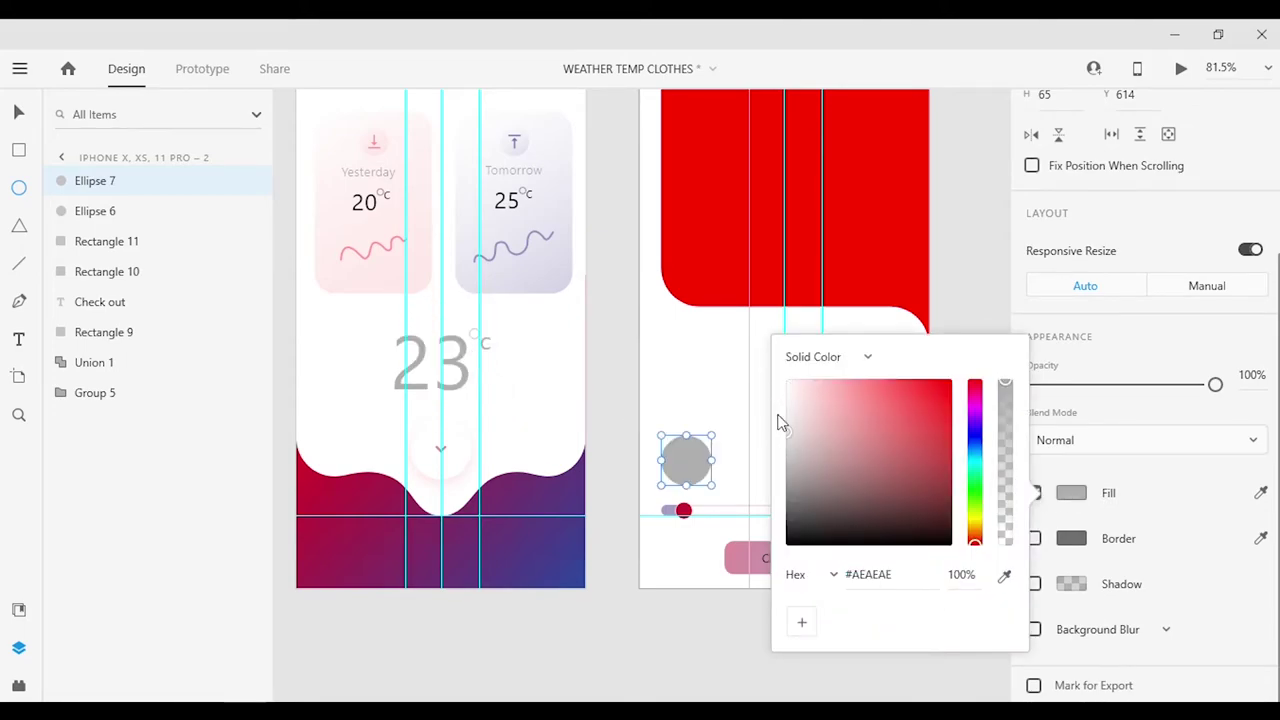
text(EDEDED)
key(Return)
Draw a triangle about 19 by 16 px, point it down under the grey circle and unite both into a balloon.
scroll(686, 461, up, 5)
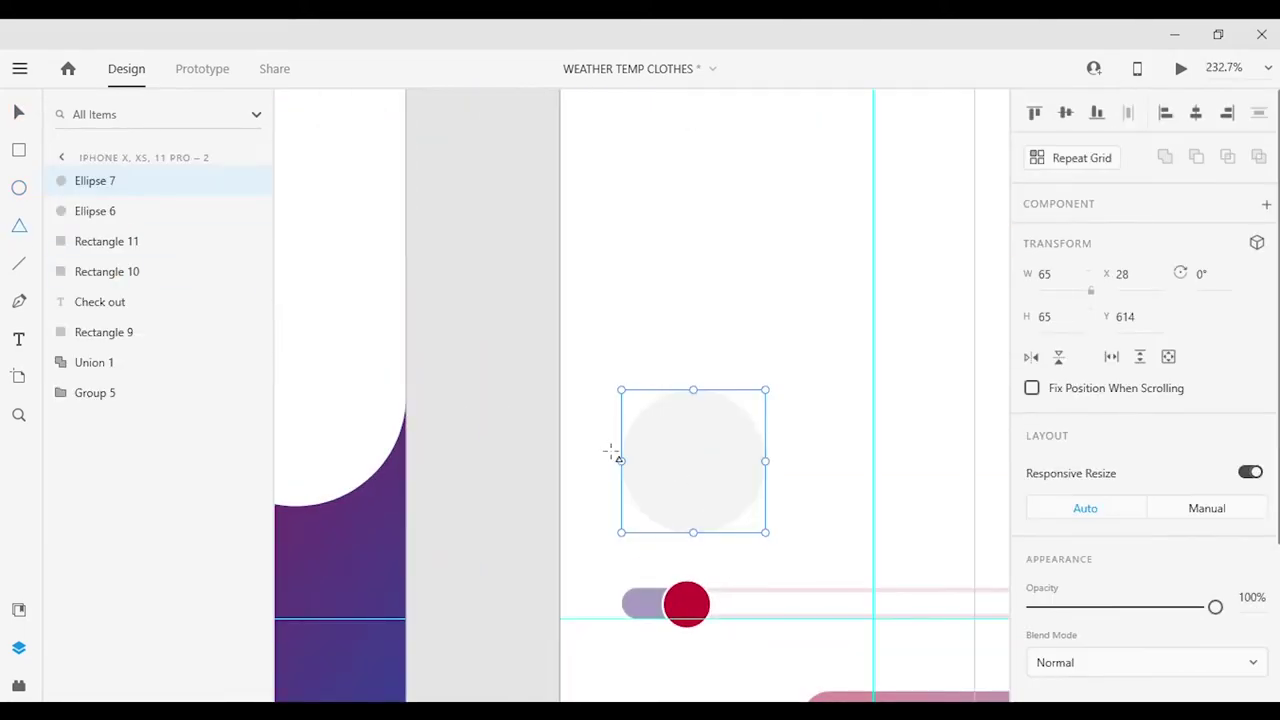
drag(870, 520, 874, 511)
scroll(1240, 500, down, 5)
scroll(1243, 523, up, 5)
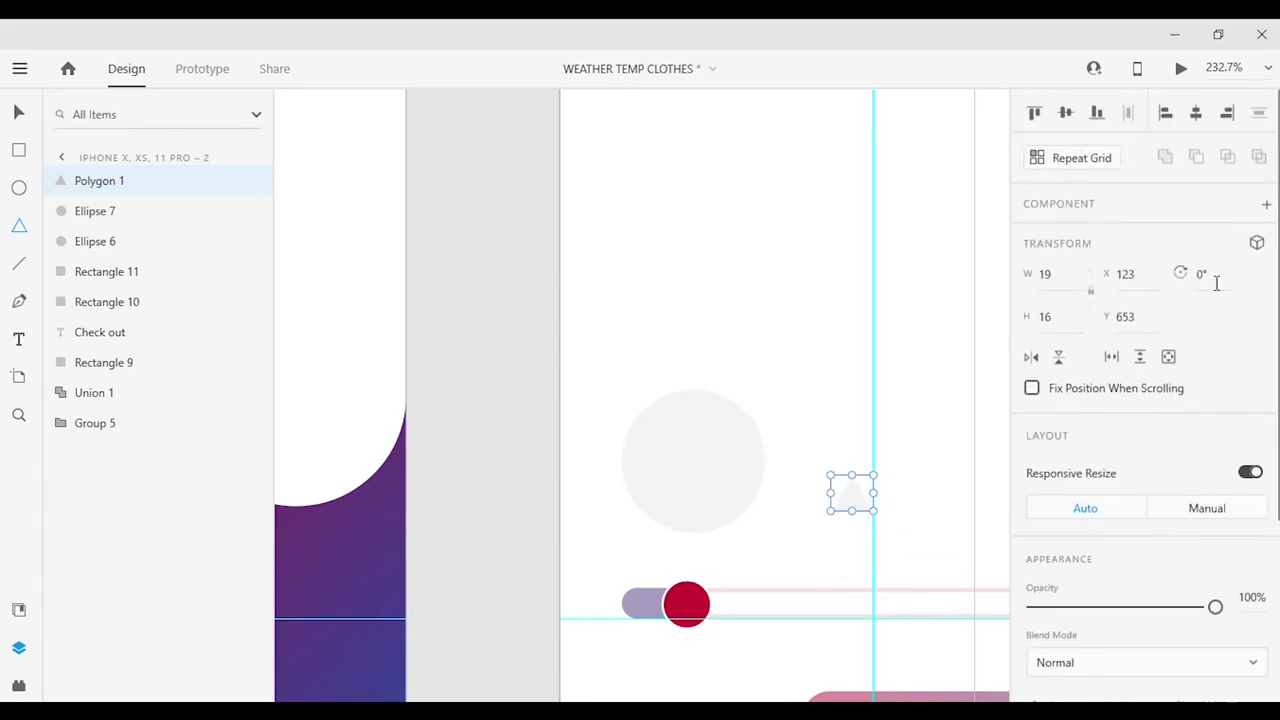
shift+click(706, 528)
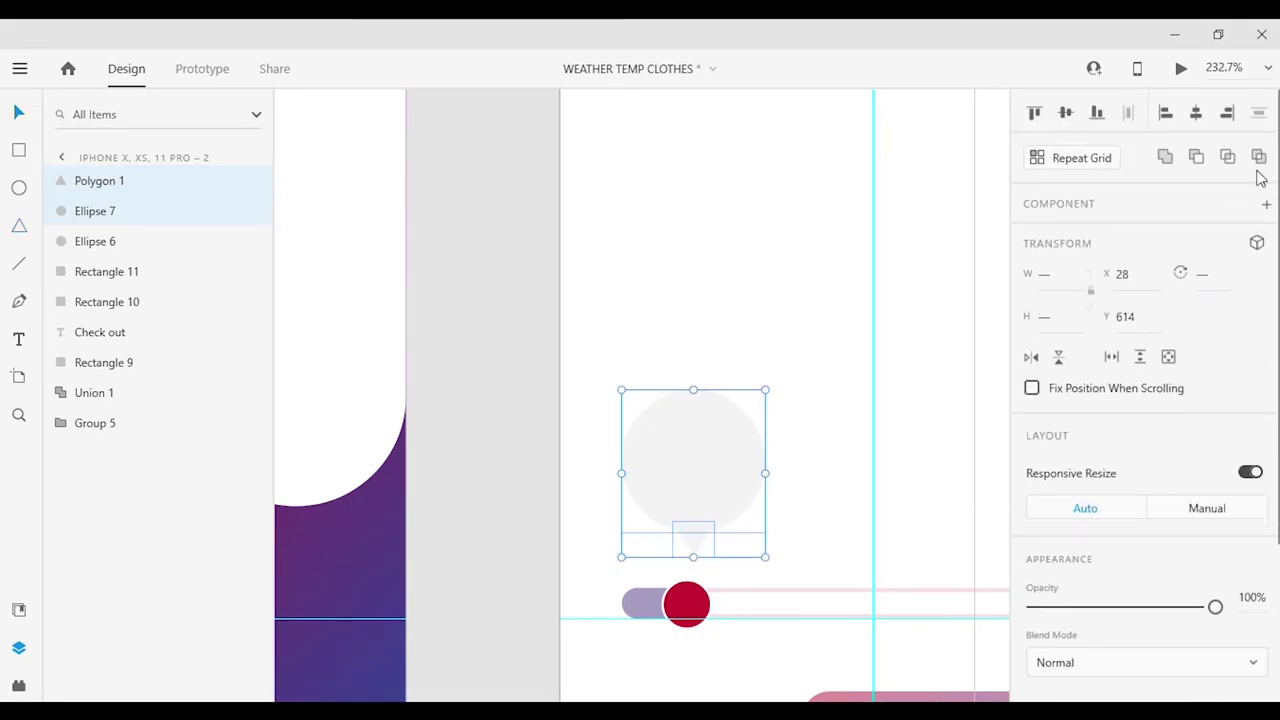
key(ctrl+alt+u)
Give the balloon a shadow with X 0, Y 1 and blur 8.
scroll(886, 329, down, 3)
scroll(1033, 597, down, 3)
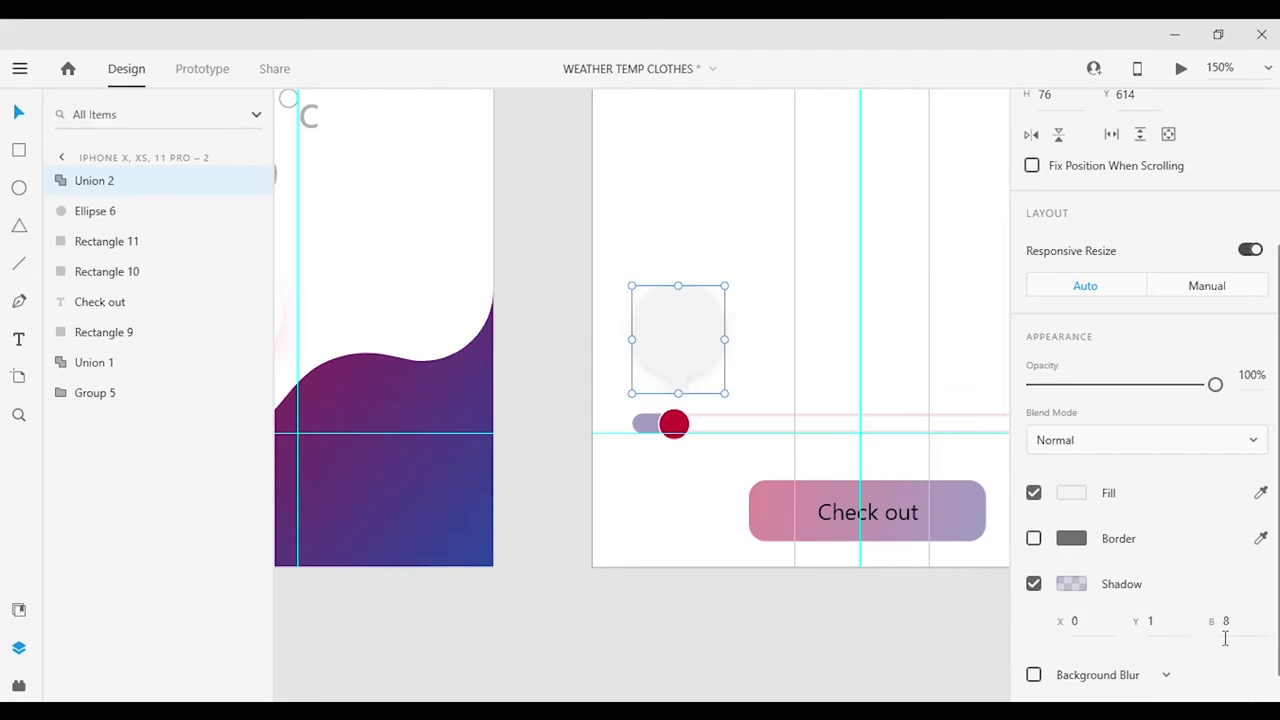
click(766, 566)
Add a vertical column of numbers counting up from 16, one per line, starting inside the balloon.
click(18, 339)
click(637, 347)
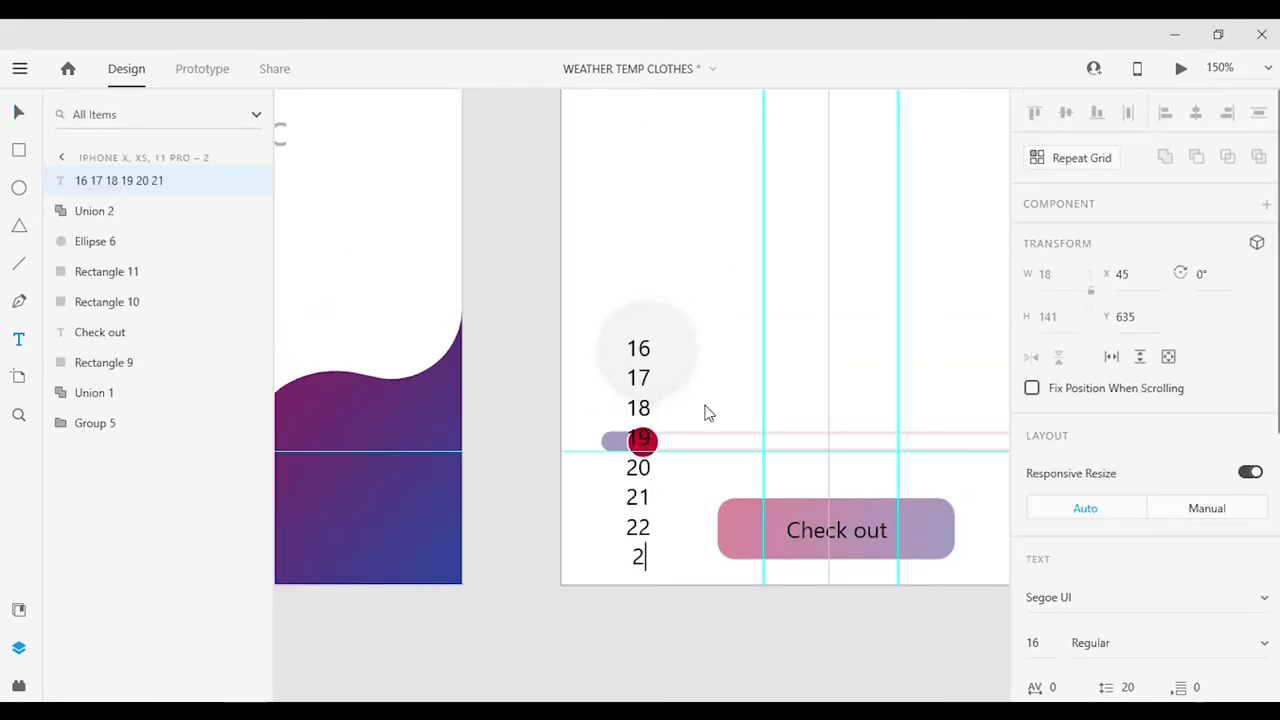
scroll(704, 614, down, 1)
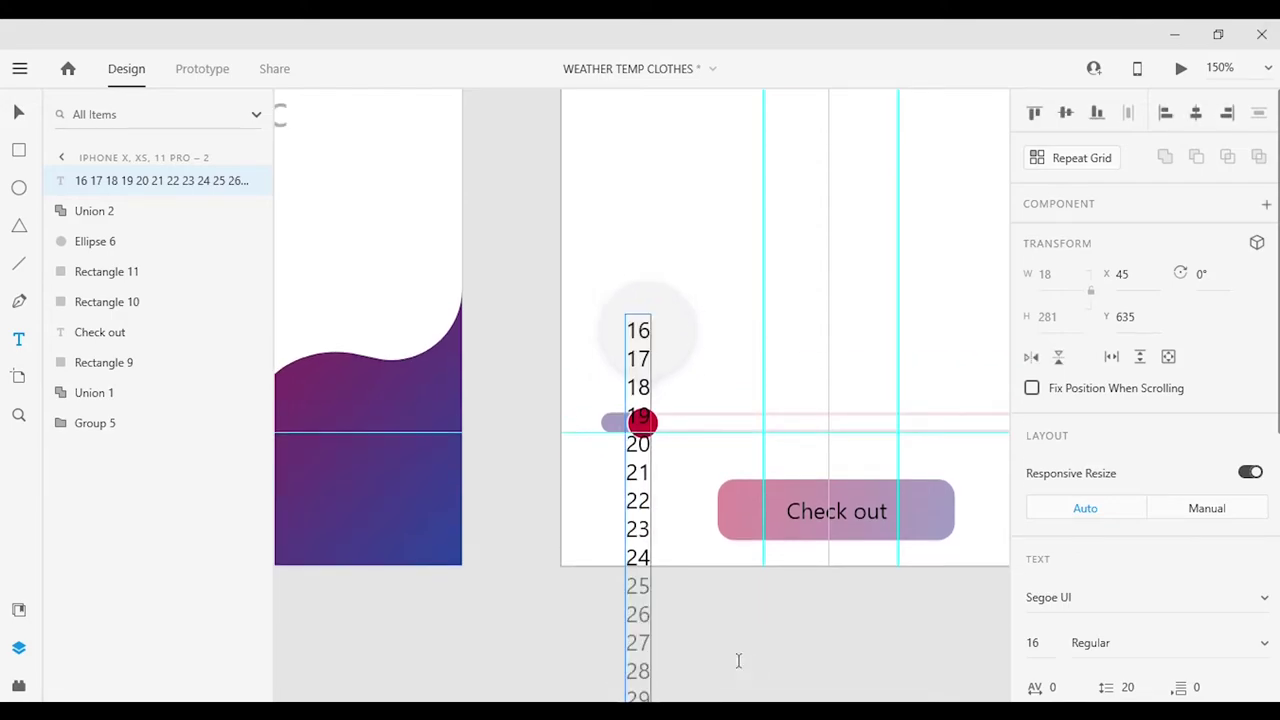
Set the number column's font size to 25 and its line spacing to 30.
scroll(1050, 470, down, 2)
click(1033, 457)
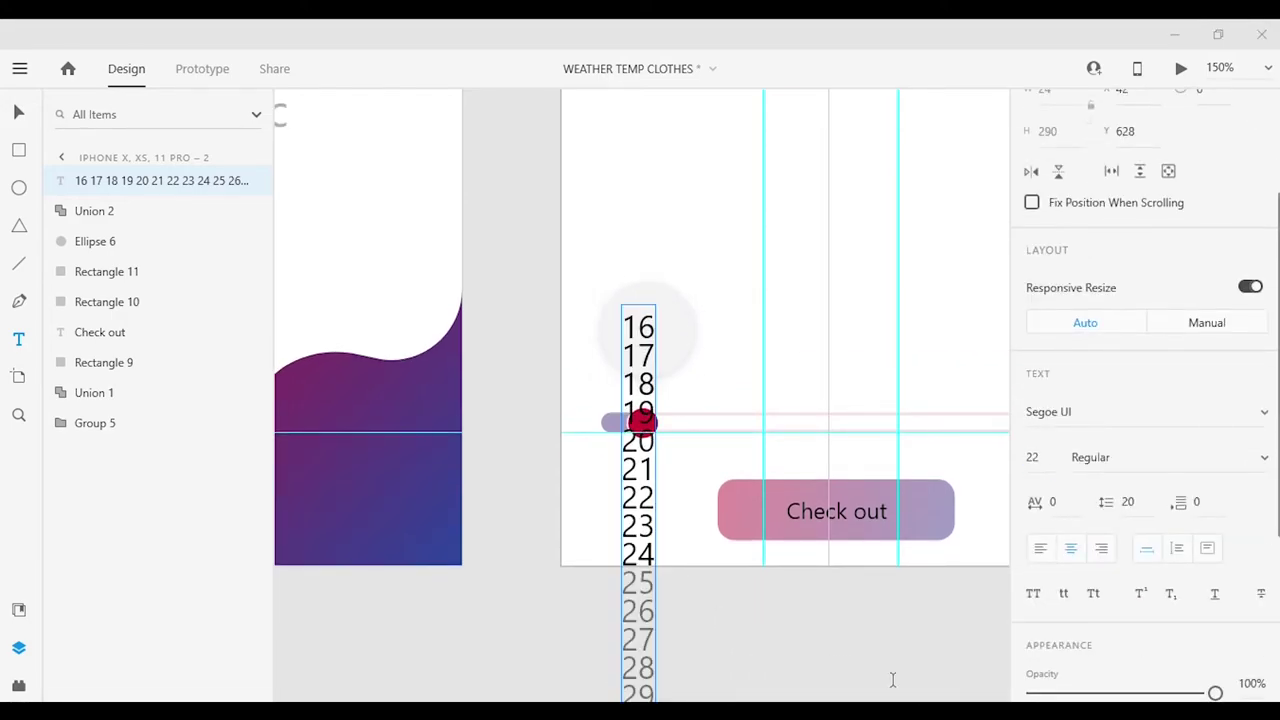
scroll(1055, 420, down, 1)
key(Up)
key(Up)
key(Up)
key(Up)
scroll(1152, 537, down, 1)
key(Up)
key(Up)
key(Up)
click(659, 374)
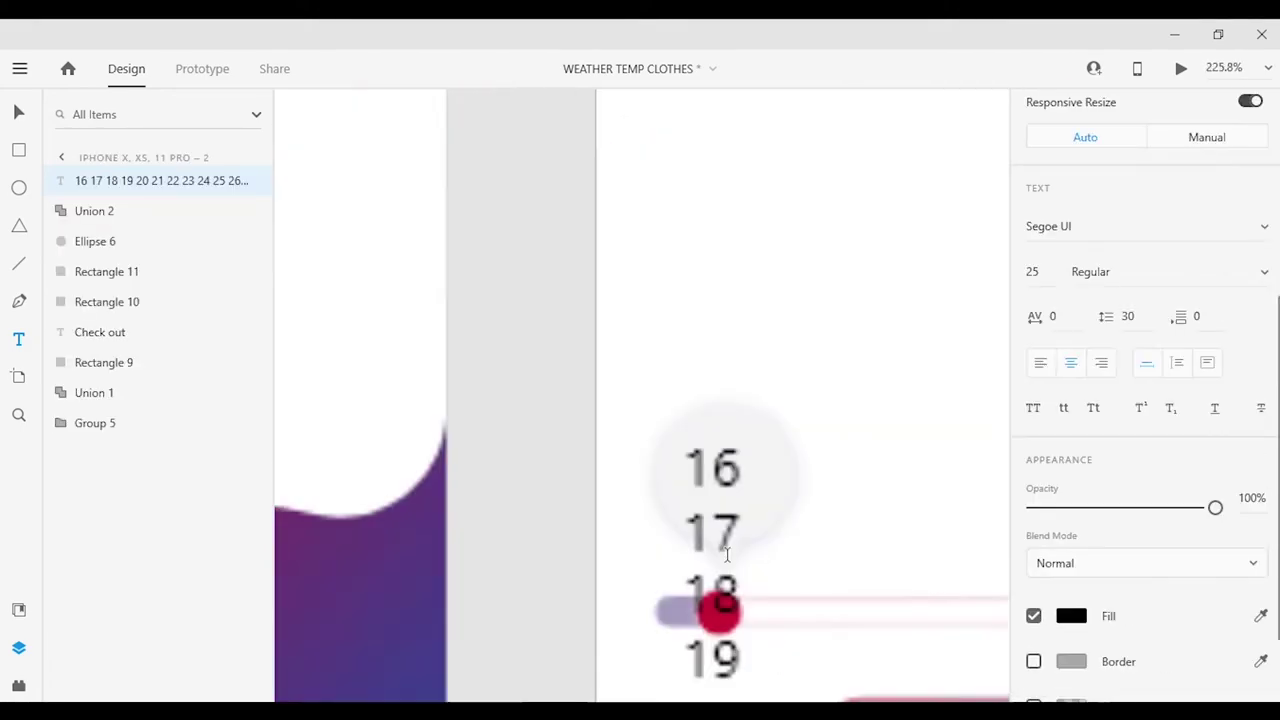
Recolour all the numbers in the column to mid grey.
scroll(740, 490, up, 1)
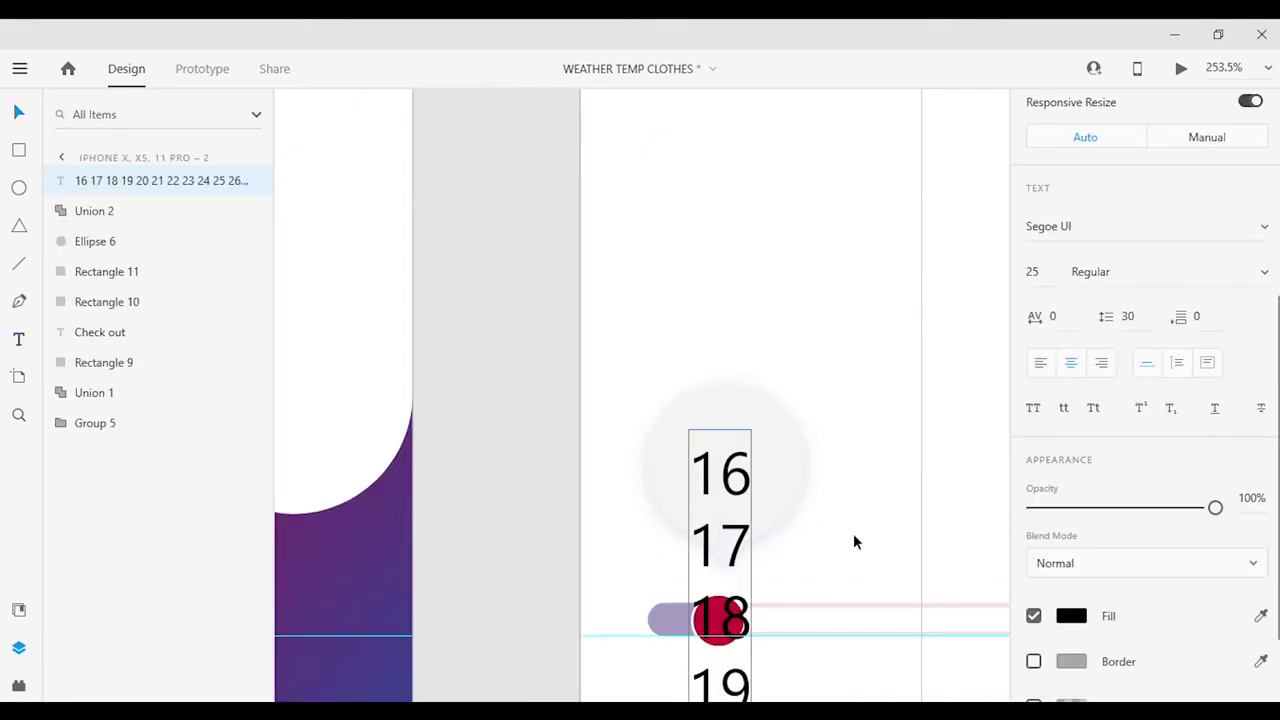
key(r)
scroll(797, 489, up, 4)
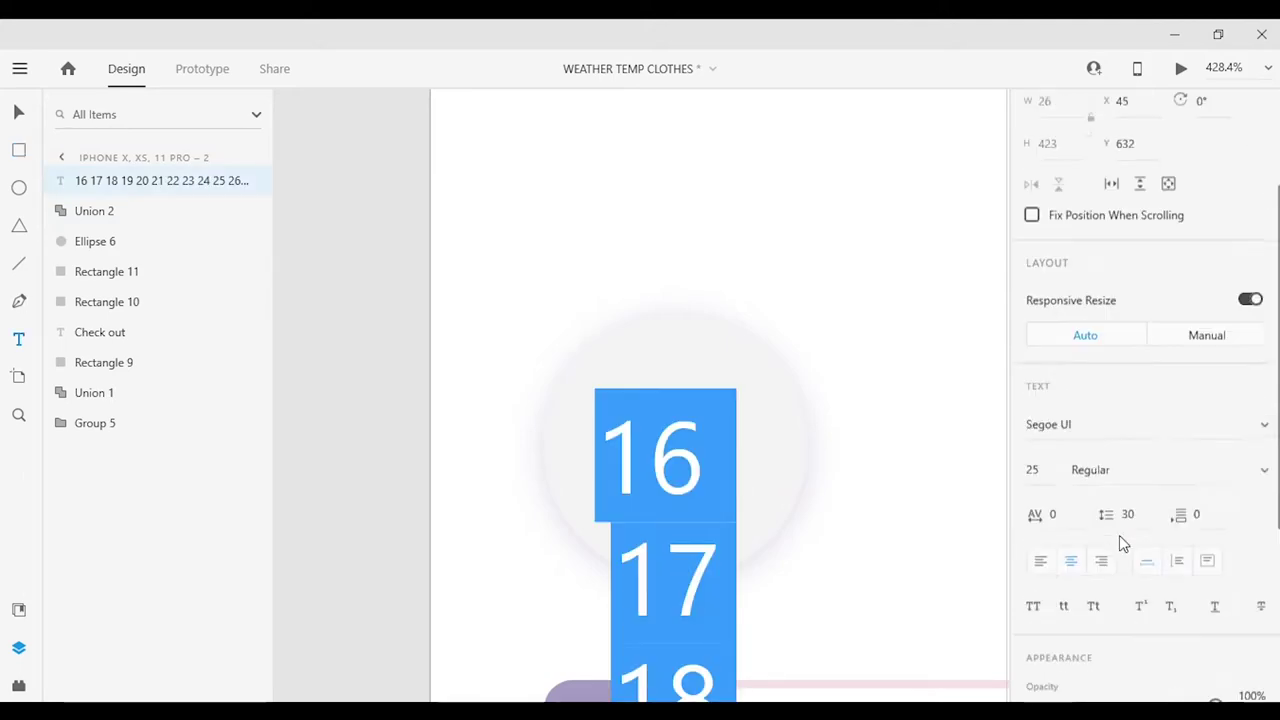
scroll(1119, 535, down, 5)
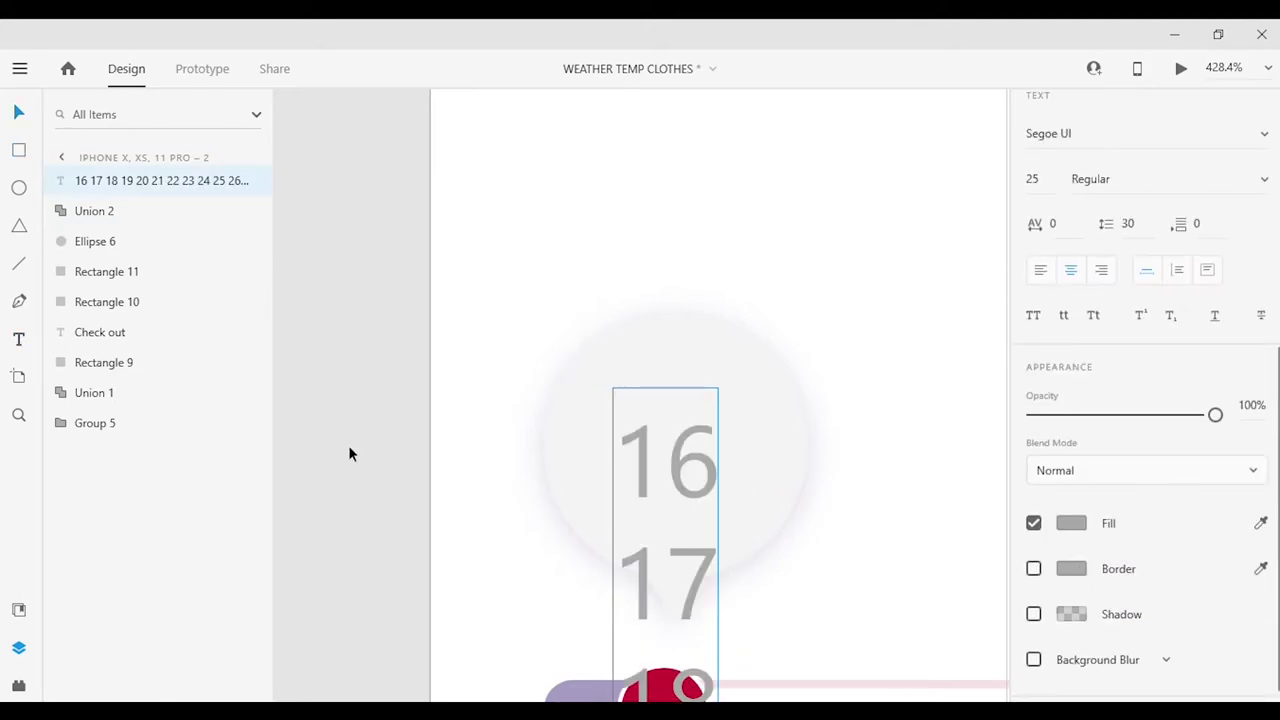
click(910, 560)
Draw a borderless rectangle about 42 by 32 px around the 16 and use it to mask the number column.
scroll(730, 503, up, 4)
key(r)
mouse_move(474, 317)
mouse_down()
mouse_move(761, 521)
mouse_move(761, 535)
mouse_up()
scroll(1127, 557, down, 3)
click(1034, 617)
shift+click(674, 589)
key(ctrl+shift+m)
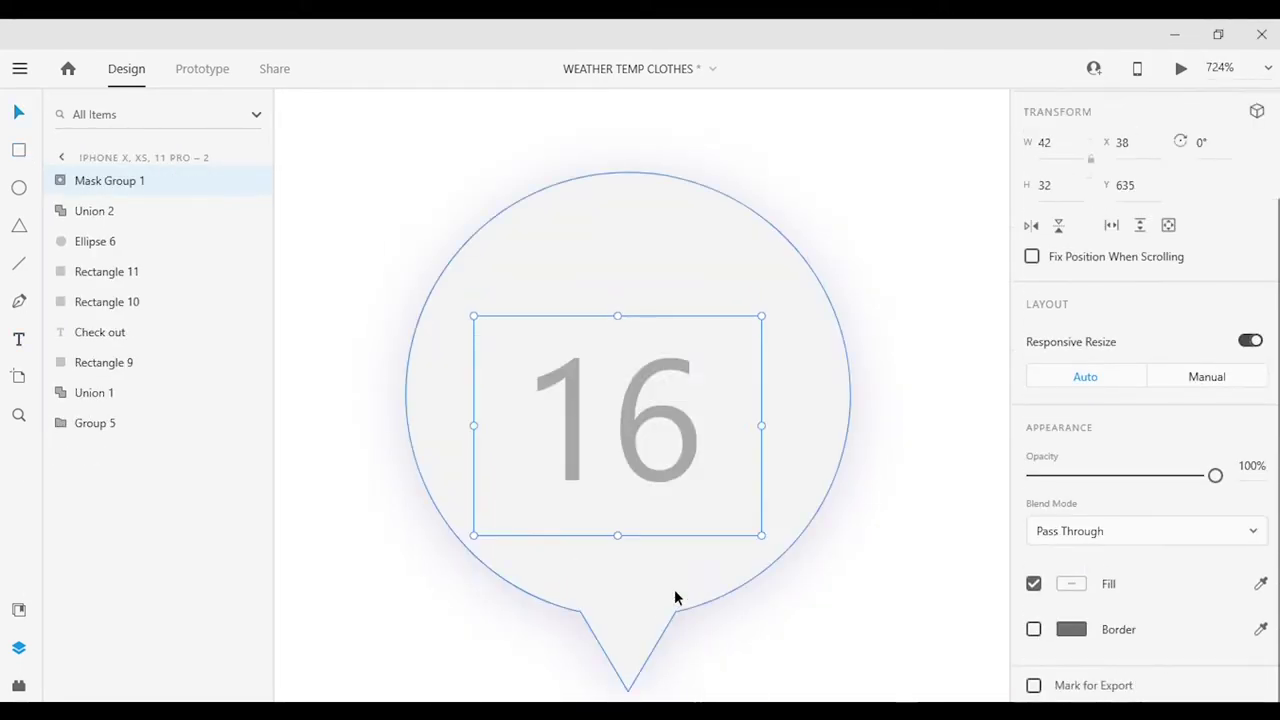
scroll(690, 500, down, 6)
key(Escape)
click(689, 490)
double_click(689, 490)
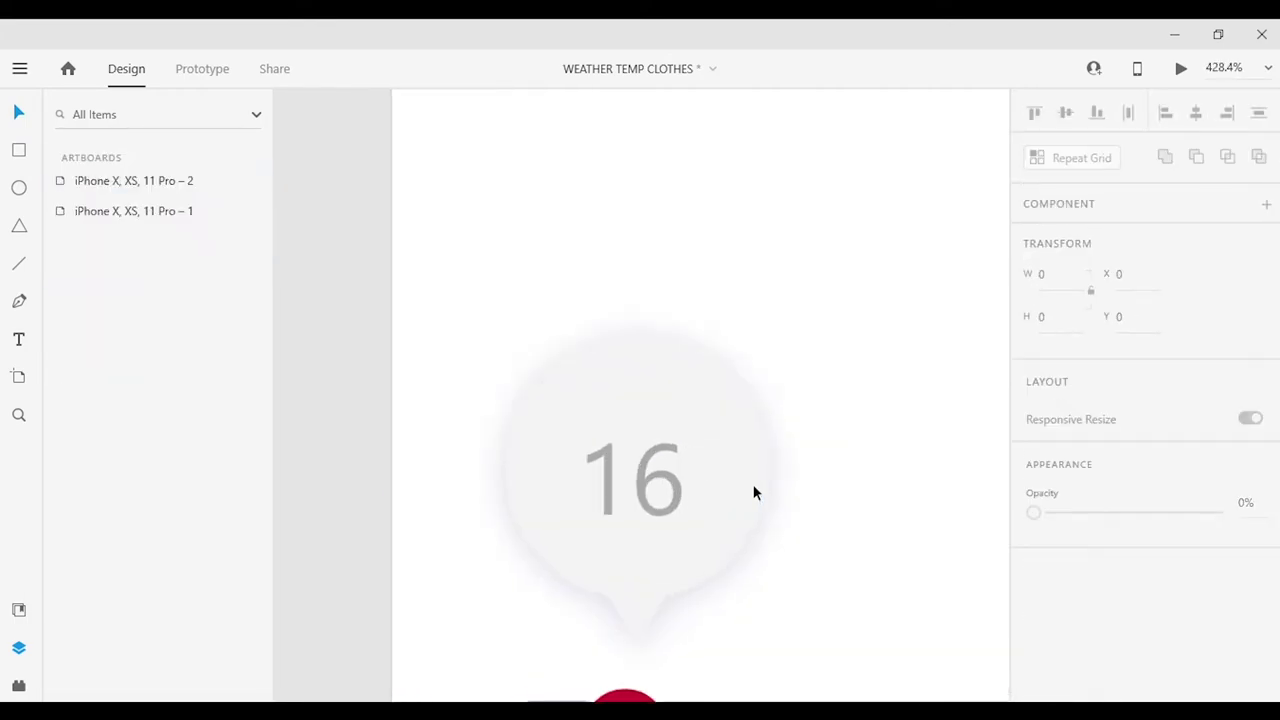
Add a grey letter C at font size 6 above and beside the 16.
key(t)
click(711, 431)
text(C)
key(ctrl+a)
scroll(1062, 448, down, 3)
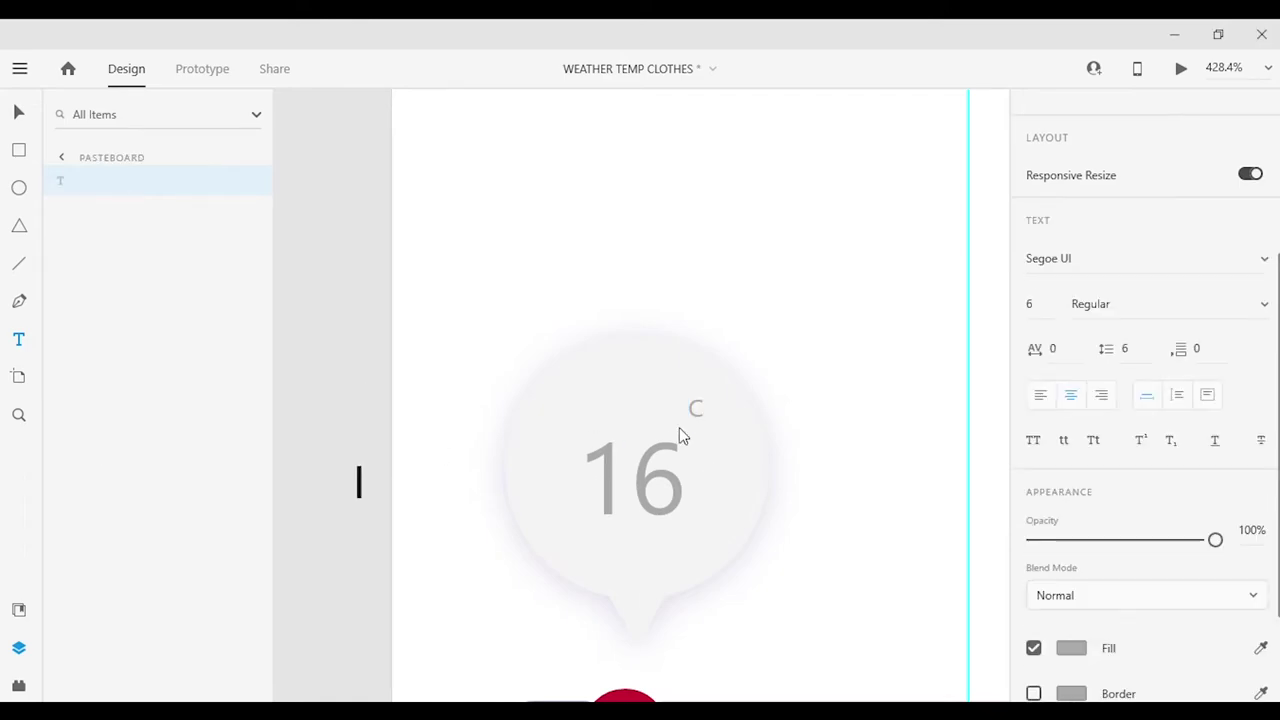
key(Escape)
scroll(742, 483, down, 3)
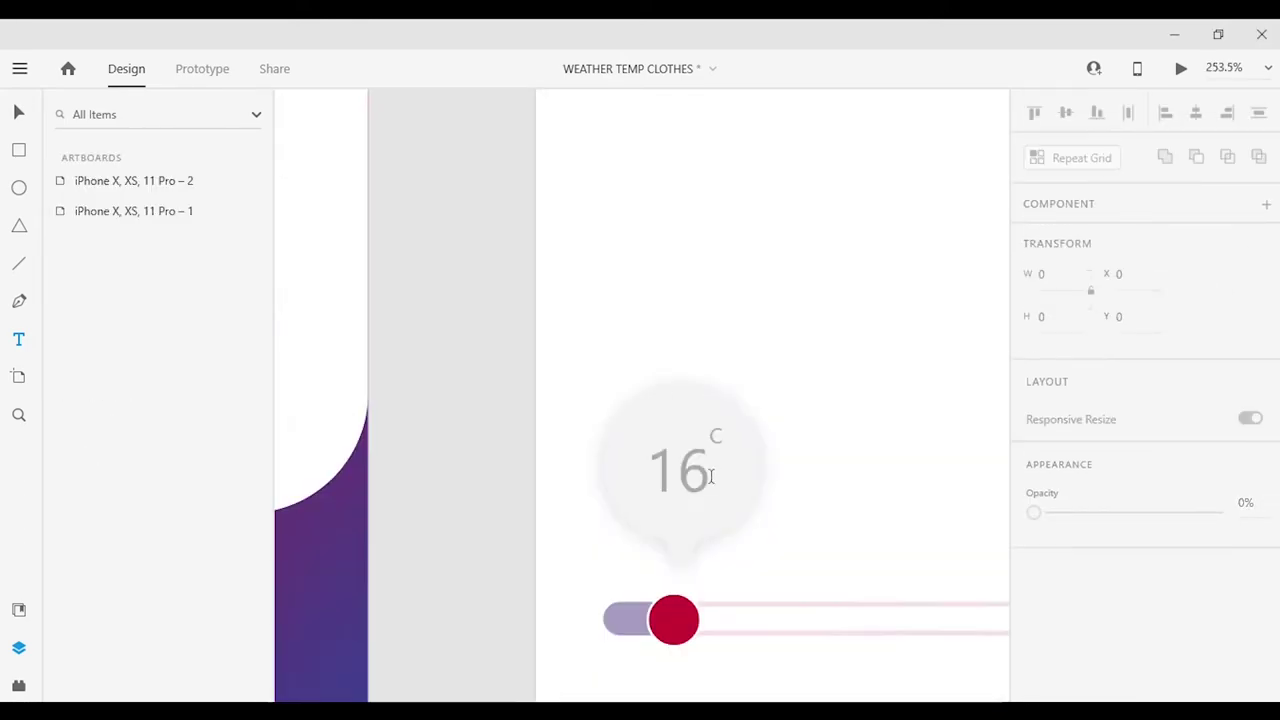
Draw a small grey outlined circle beside the C as the degree symbol.
click(718, 432)
scroll(720, 440, up, 5)
scroll(758, 505, up, 3)
drag(698, 432, 727, 460)
scroll(1036, 520, down, 2)
key(Return)
Move the C and the degree circle so they sit together at the upper corner of the 16.
click(722, 391)
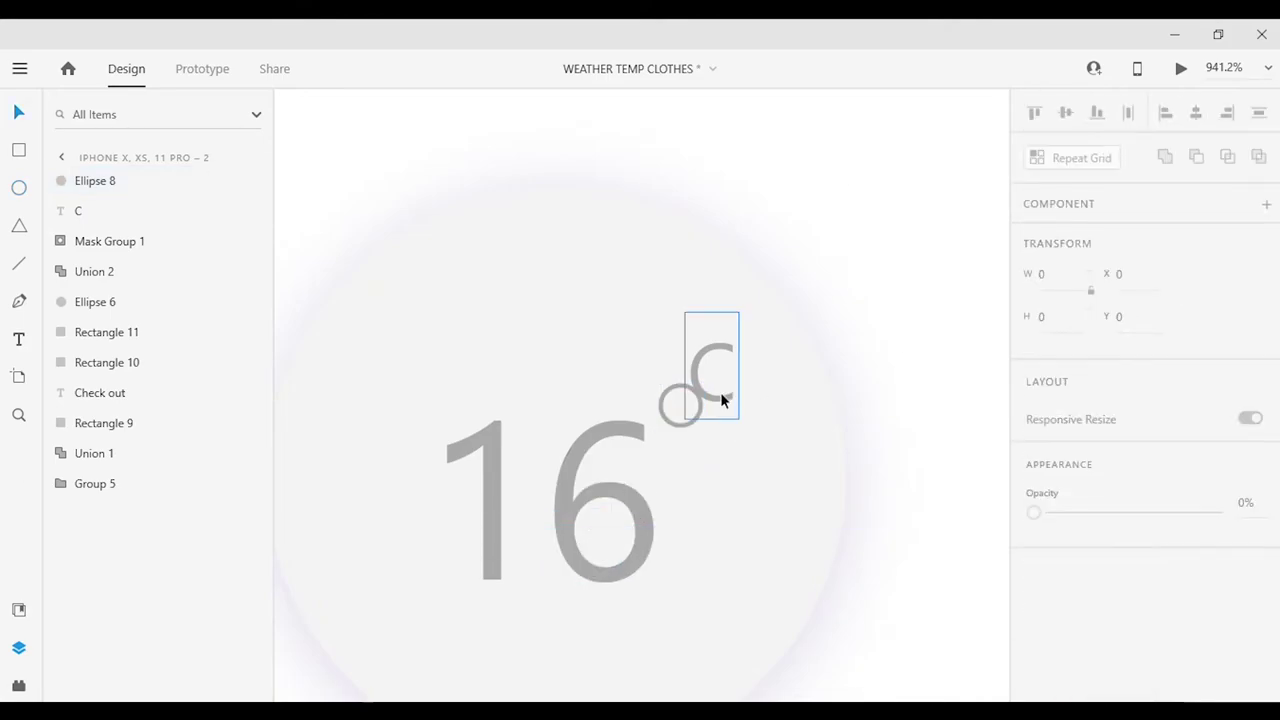
drag(722, 391, 740, 453)
drag(668, 418, 668, 410)
click(722, 455)
click(920, 474)
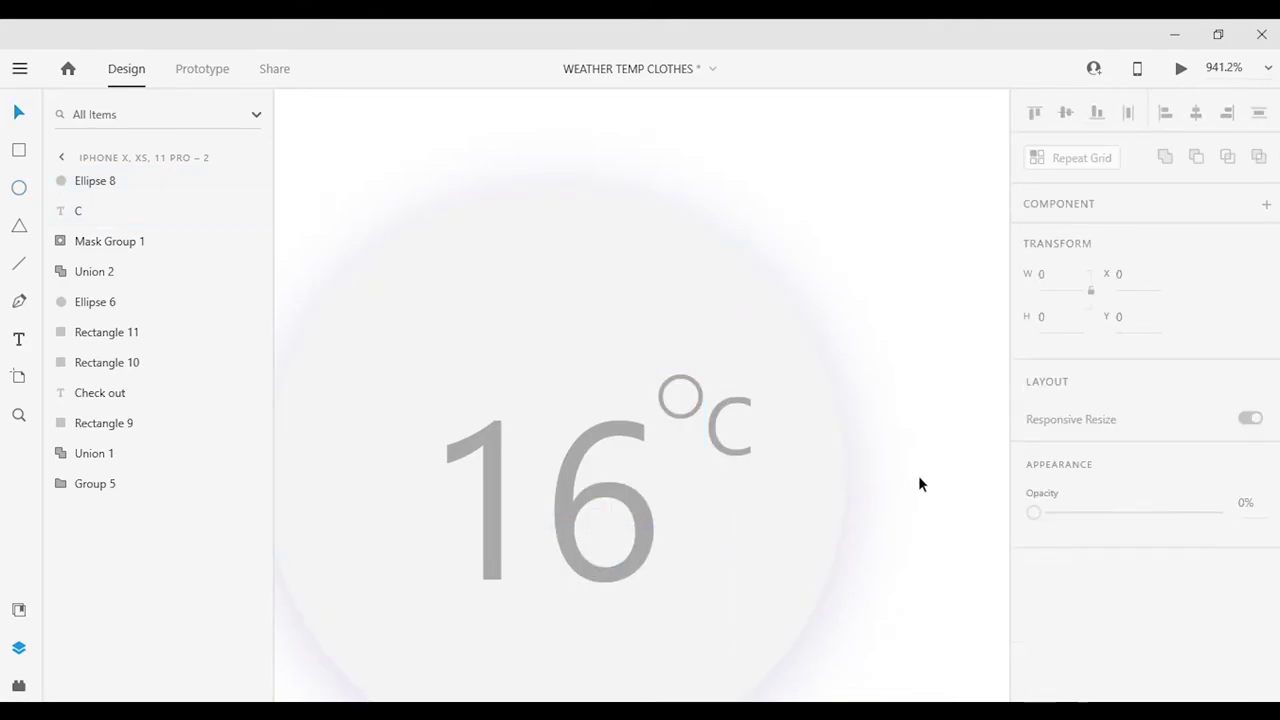
Group the degree circle with the letter C in the balloon.
scroll(905, 474, down, 7)
click(760, 510)
shift+click(836, 448)
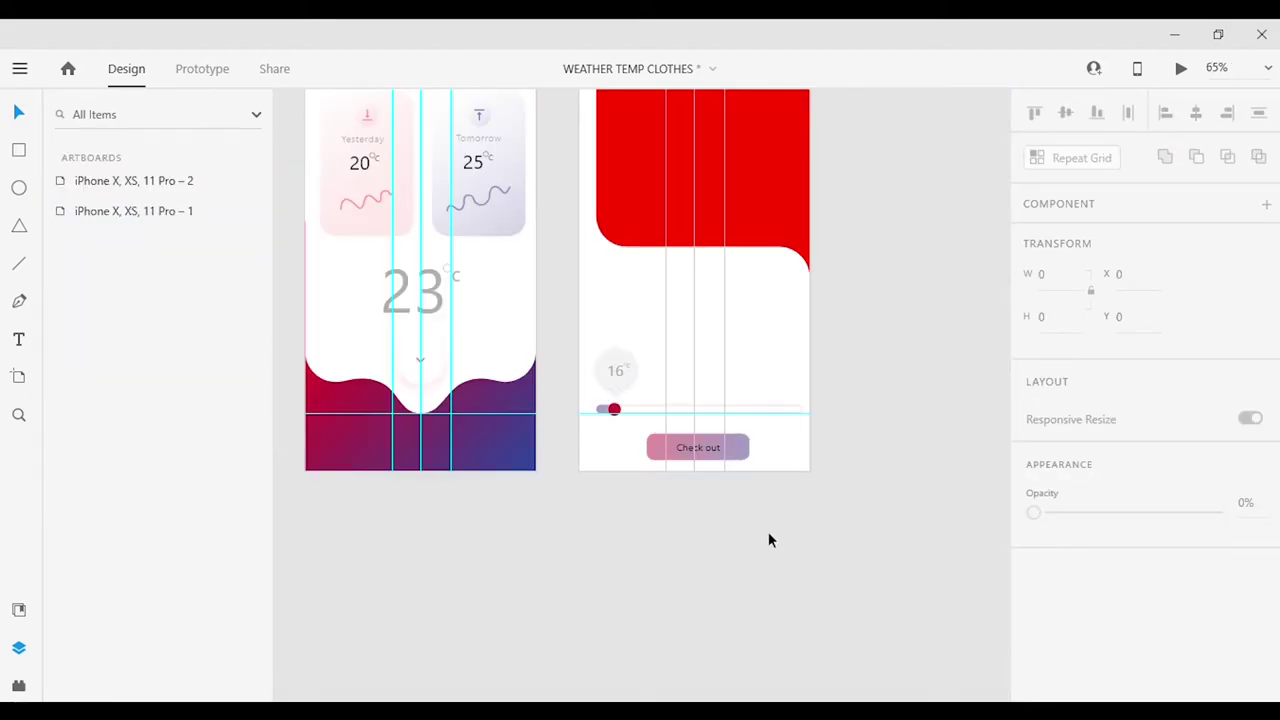
scroll(768, 531, up, 5)
scroll(700, 540, down, 1)
scroll(527, 562, up, 3)
drag(527, 562, 466, 614)
key(ctrl+0)
click(727, 377)
key(Escape)
key(r)
scroll(640, 477, up, 5)
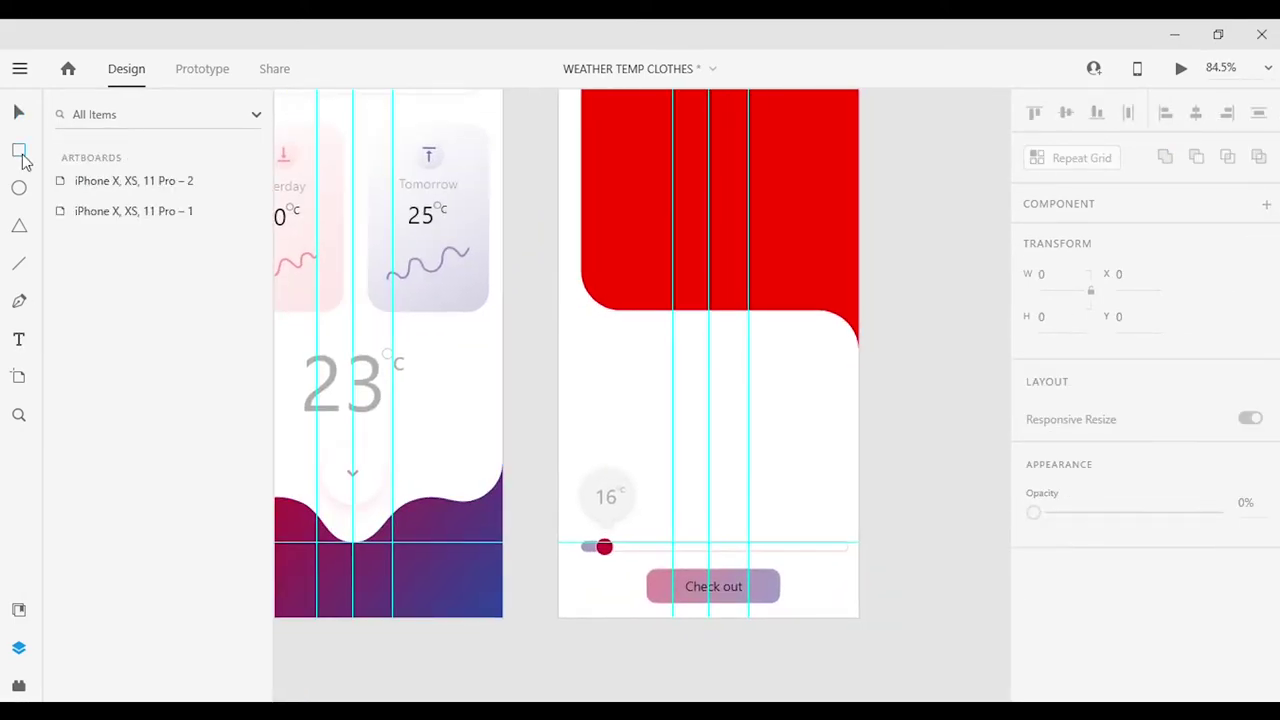
scroll(550, 340, down, 3)
drag(544, 335, 596, 402)
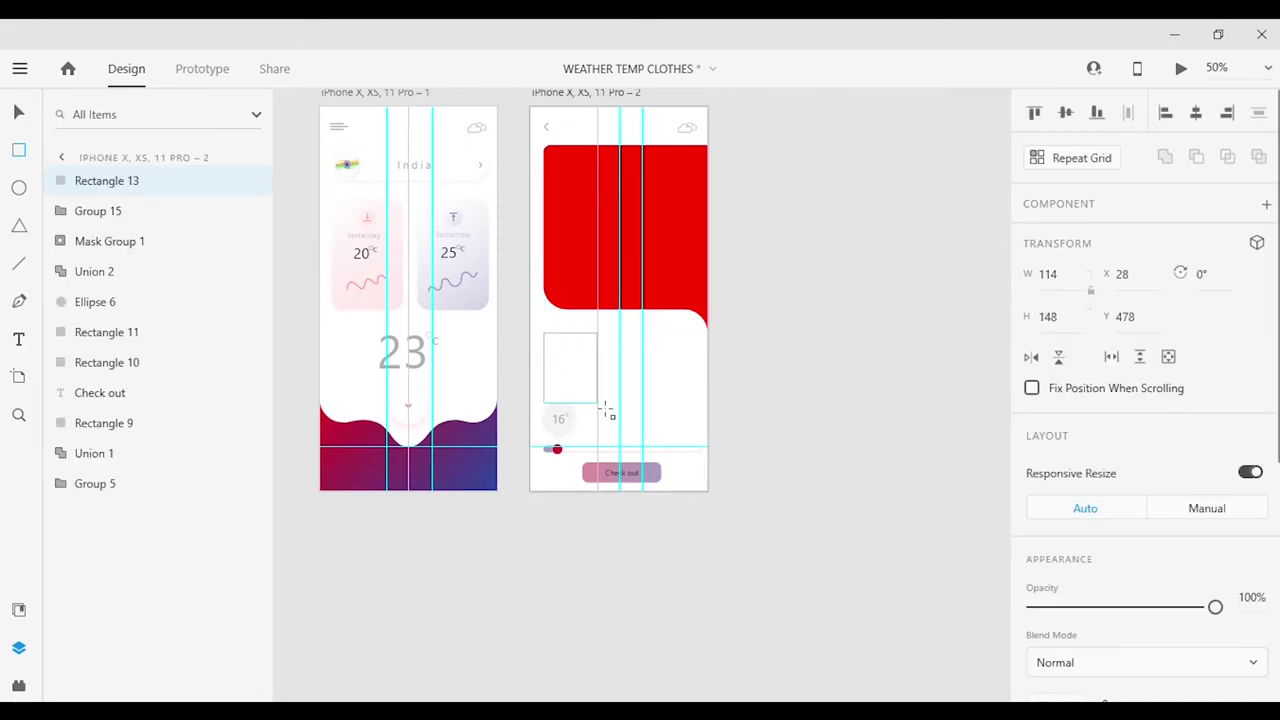
scroll(592, 400, up, 4)
drag(610, 211, 598, 226)
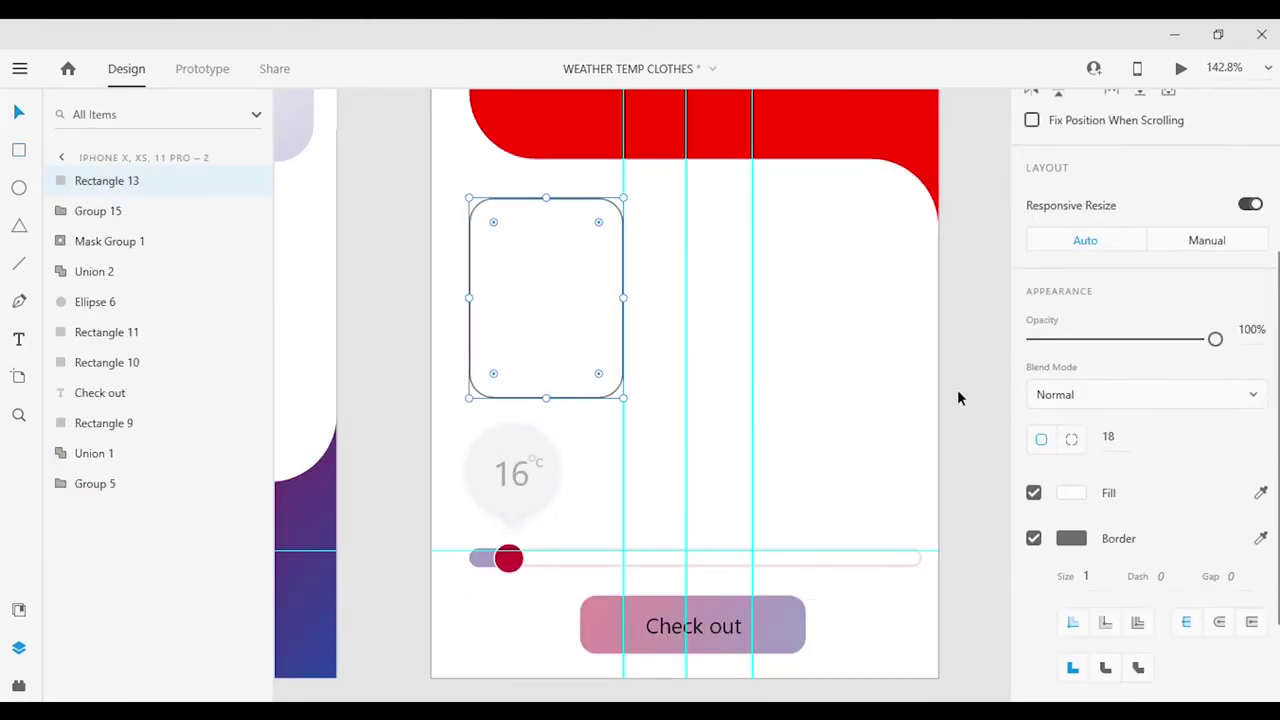
click(1033, 538)
key(Delete)
Copy the home screen's Tomorrow card background onto the second screen below the red panel and shrink it.
scroll(572, 328, down, 5)
click(503, 268)
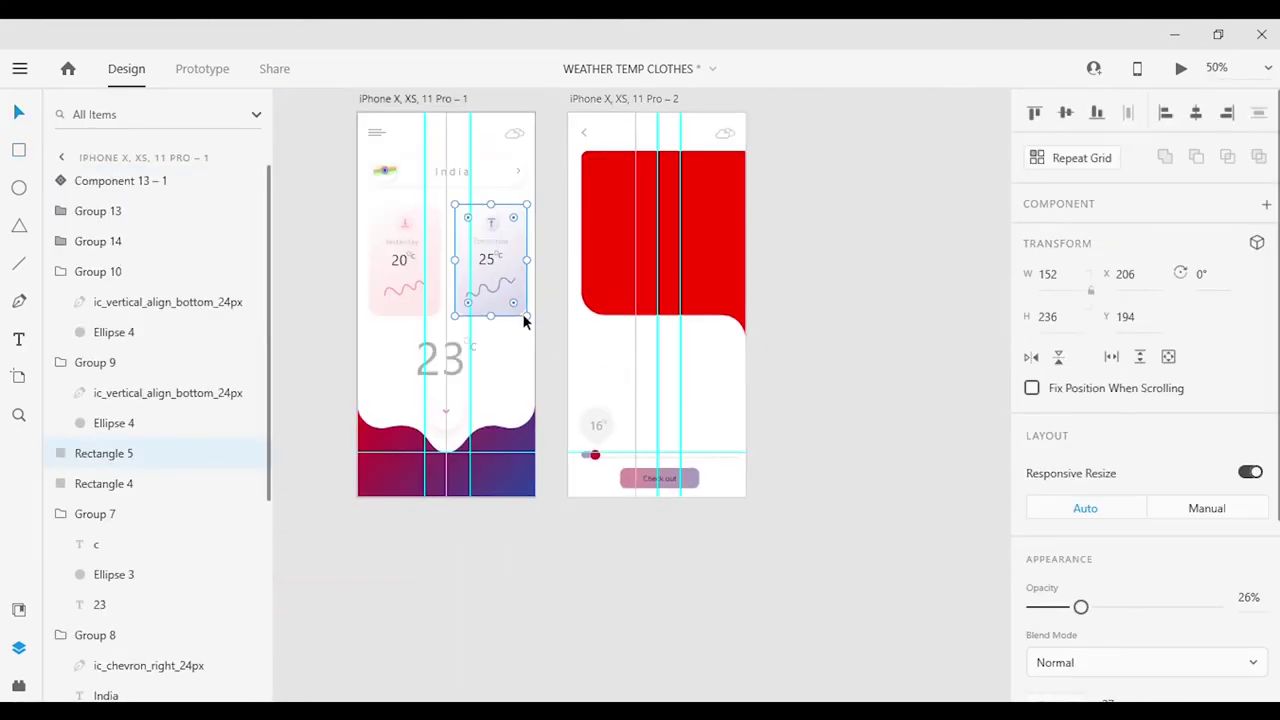
drag(503, 268, 716, 383)
drag(740, 322, 731, 338)
scroll(731, 338, up, 5)
Place the card above the balloon at about 98 by 152 px and duplicate it into a row of three.
drag(651, 438, 437, 337)
mouse_move(486, 198)
mouse_down()
mouse_move(449, 249)
mouse_move(482, 207)
mouse_up()
drag(430, 345, 738, 346)
key(Escape)
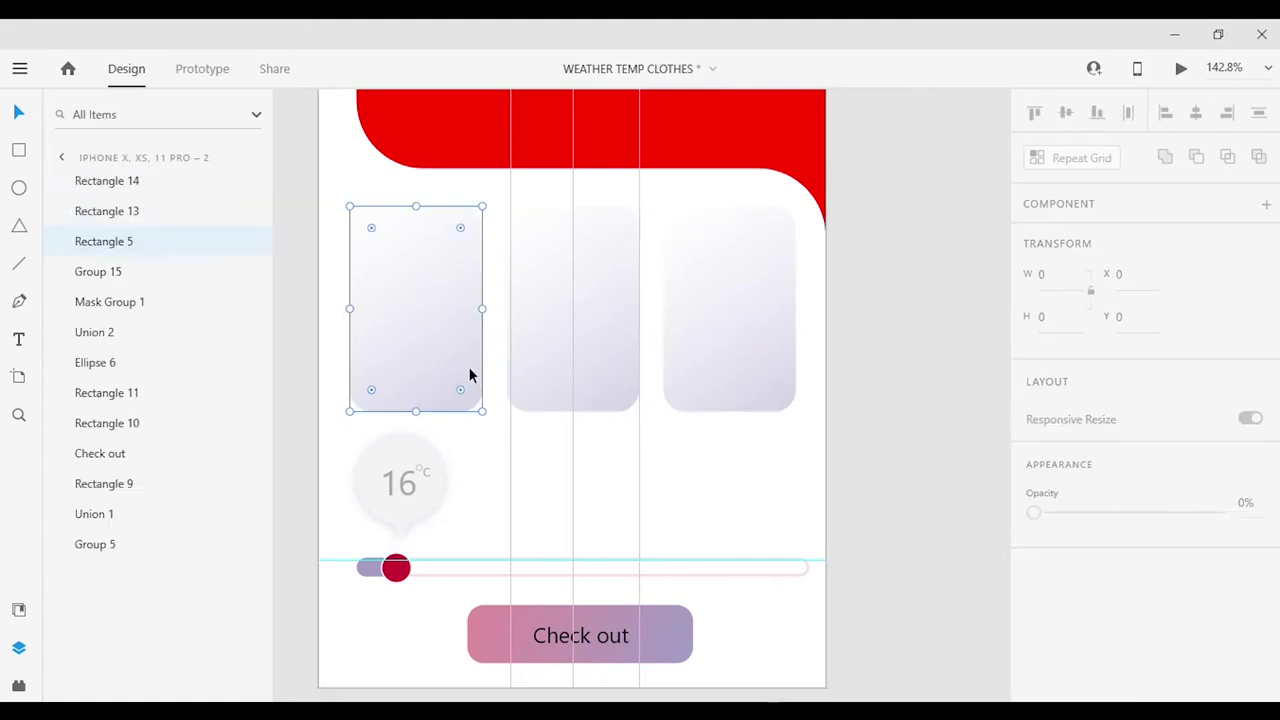
Recolour the first card's gradient with the pink and lilac ends sampled from the Check out button.
click(454, 366)
scroll(1140, 400, down, 3)
click(1071, 493)
click(788, 371)
click(1004, 590)
click(480, 640)
click(1008, 371)
click(1004, 590)
click(680, 640)
Reposition the gradient's end points so it runs diagonally across the first card.
drag(353, 207, 343, 194)
drag(488, 421, 537, 498)
drag(343, 194, 389, 258)
Replace the two lavender cards with copies of the pink-to-lilac card.
click(557, 469)
click(557, 469)
drag(614, 366, 441, 345)
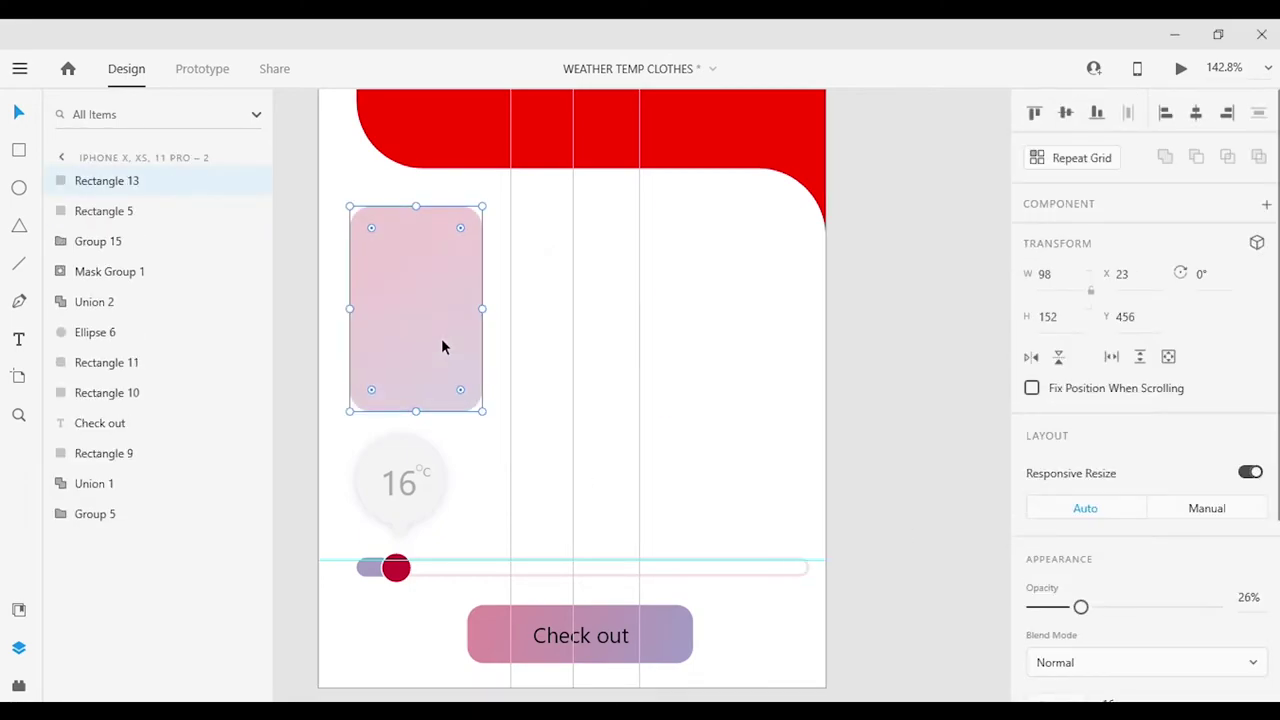
click(895, 489)
Add the grey heading Winter centred near the top of the first card.
scroll(509, 351, up, 5)
key(t)
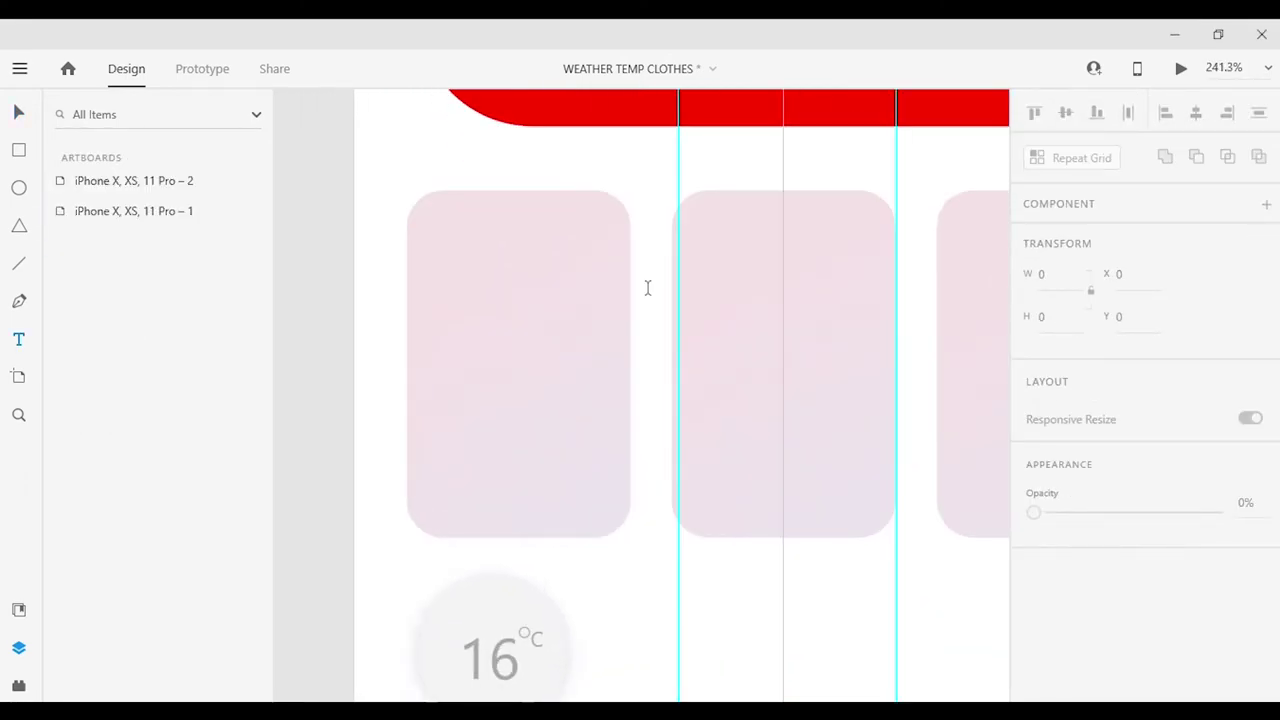
click(518, 282)
key(ctrl+z)
scroll(1093, 421, down, 2)
click(1093, 421)
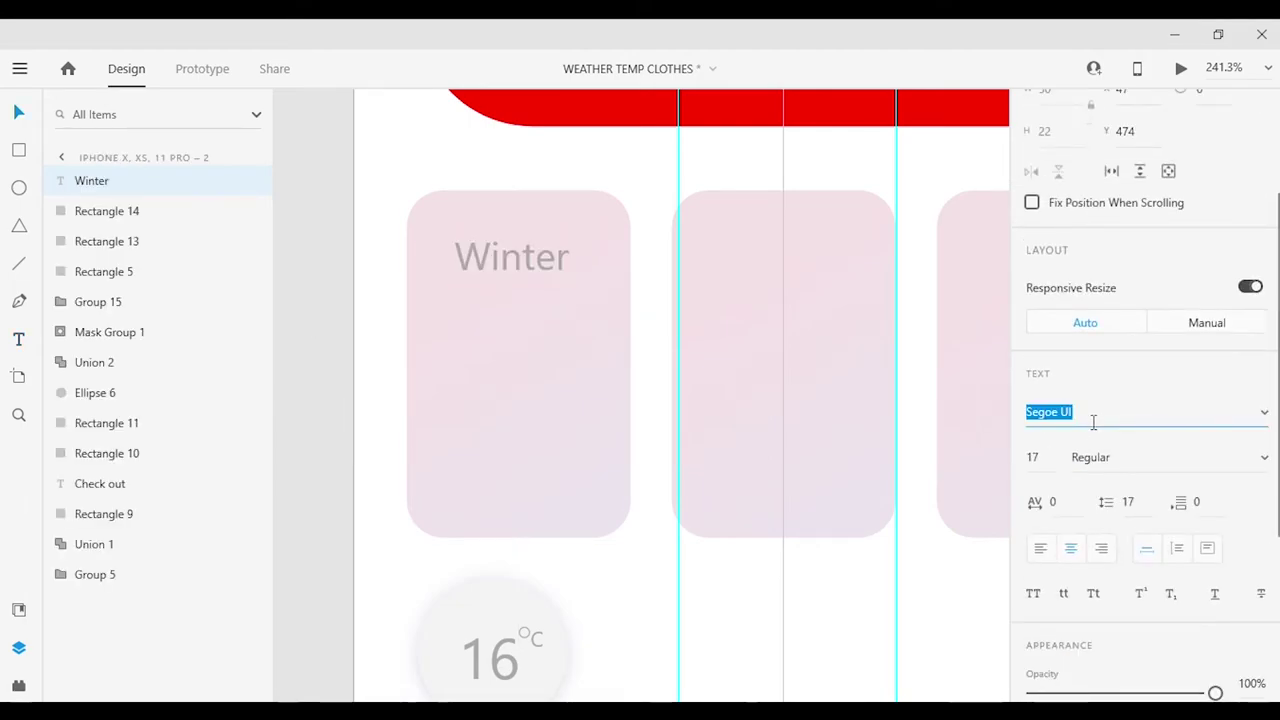
click(536, 260)
click(307, 356)
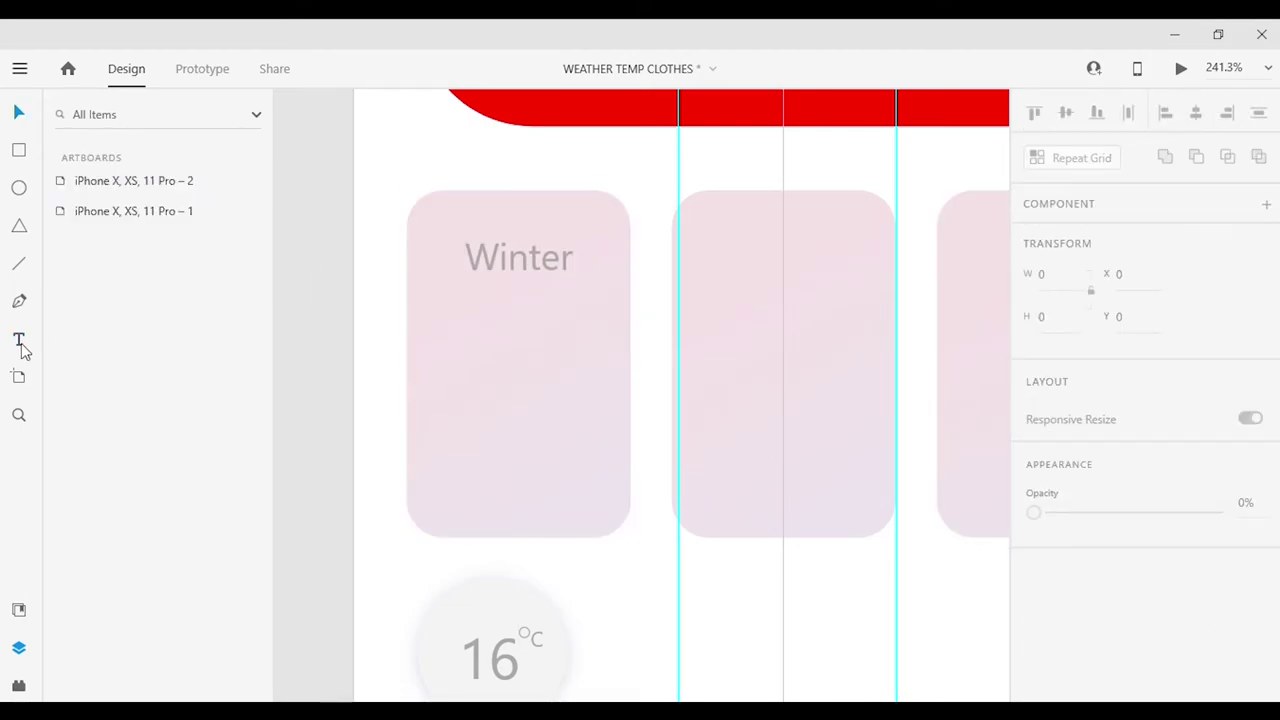
click(513, 343)
text(20)
key(ctrl+z)
key(ctrl+z)
key(ctrl+z)
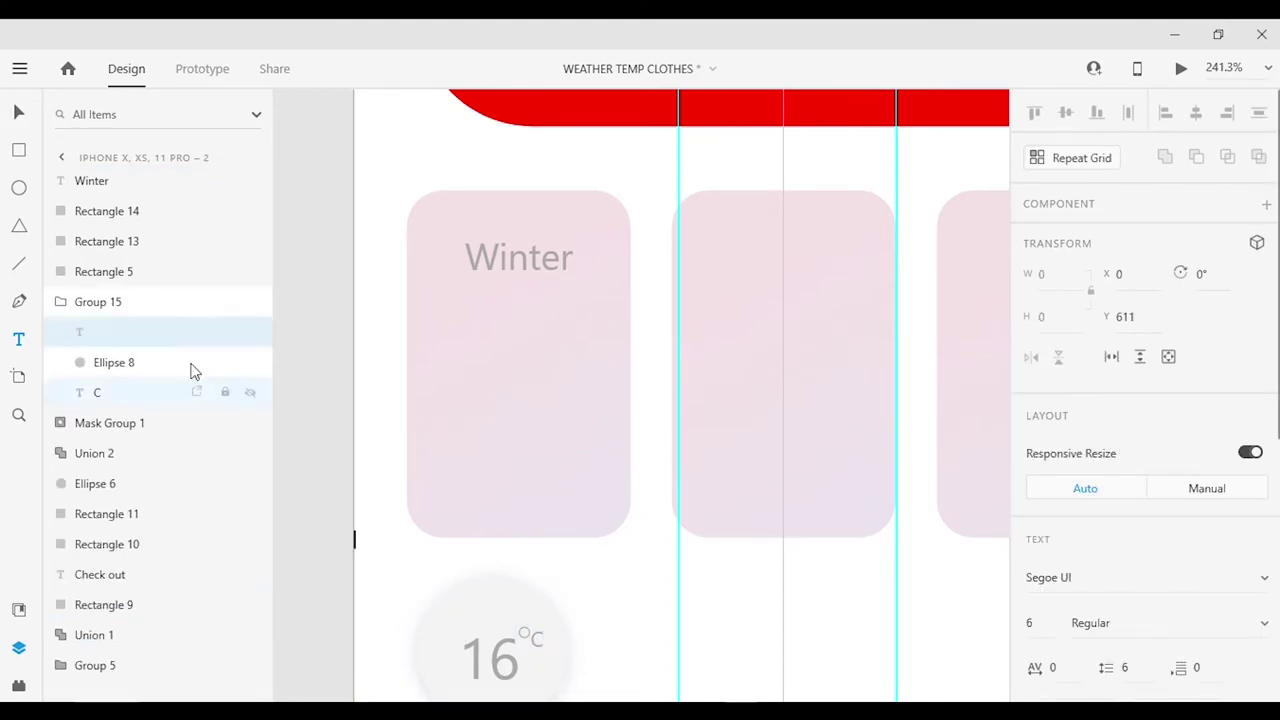
key(ctrl+z)
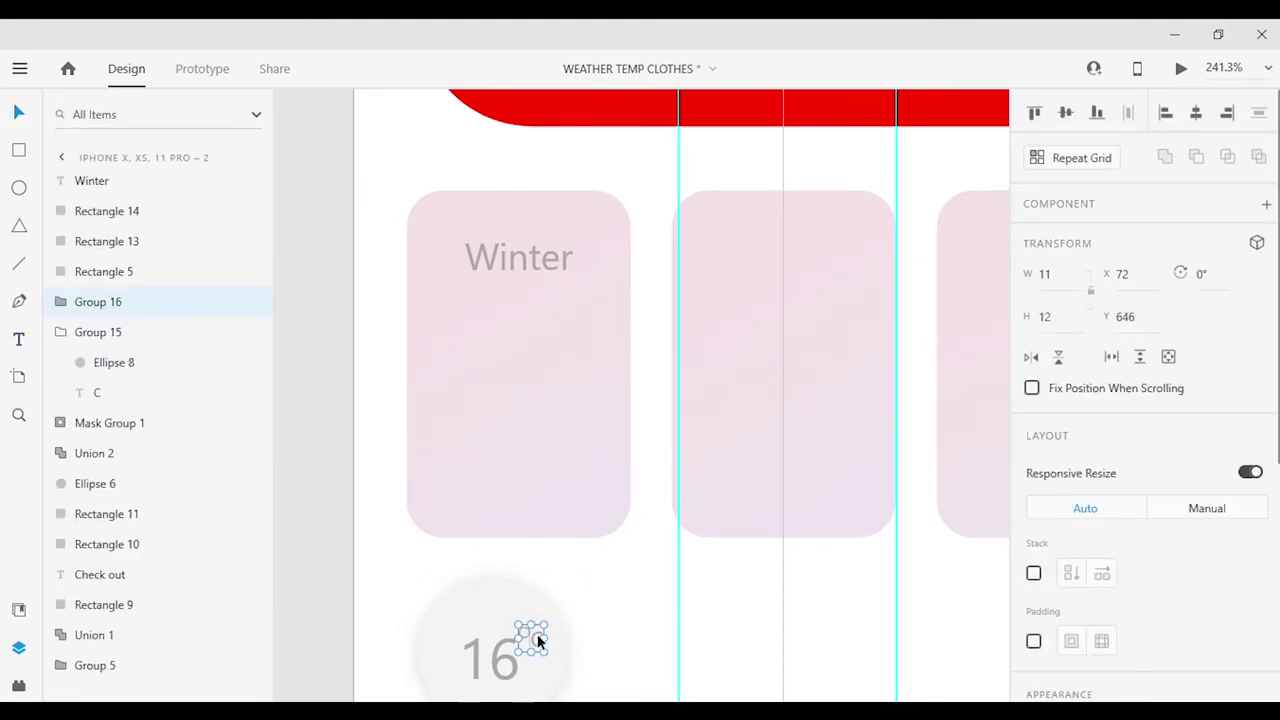
Place a copy of the °C mark on the first card and add the enlarged text 20 beside it.
key(t)
click(545, 378)
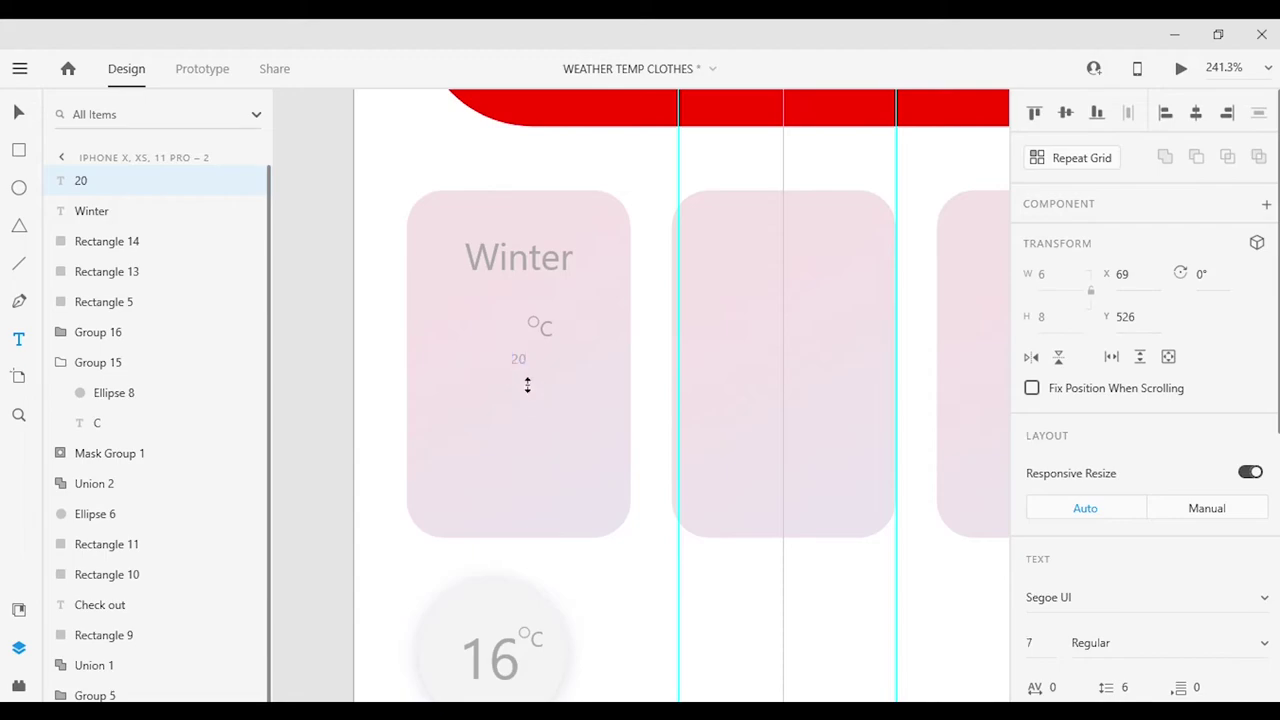
click(515, 367)
scroll(545, 344, up, 1)
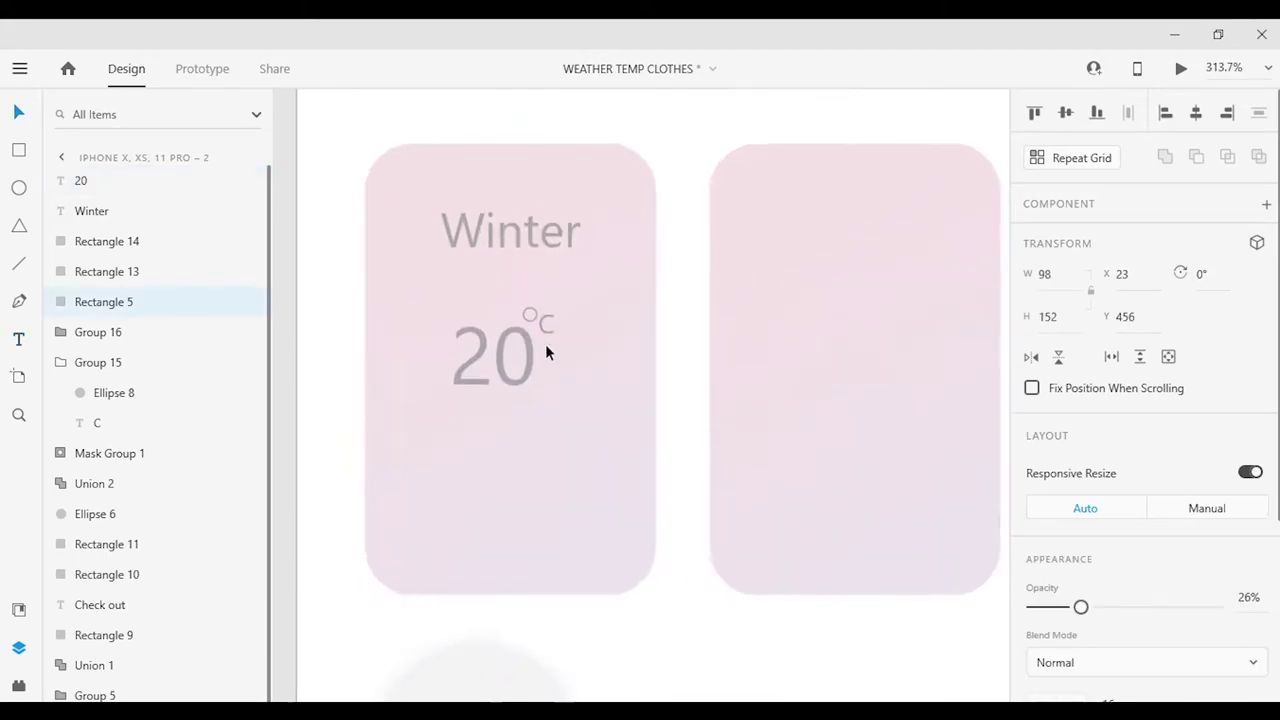
Select the 20 together with its °C mark and centre them below the Winter heading.
click(545, 322)
click(72, 366)
shift+click(111, 181)
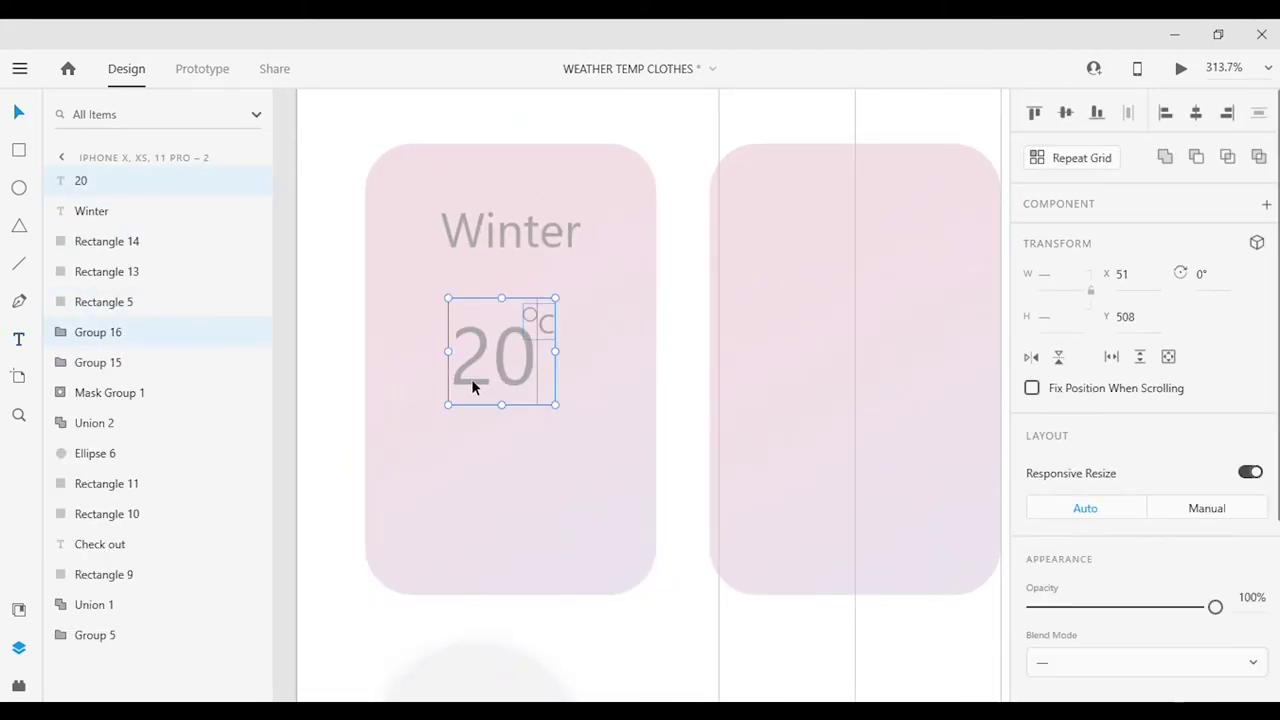
Add the grey text Oct - Feb at size 14 centred below the 20 on the first card.
scroll(482, 367, down, 1)
click(504, 405)
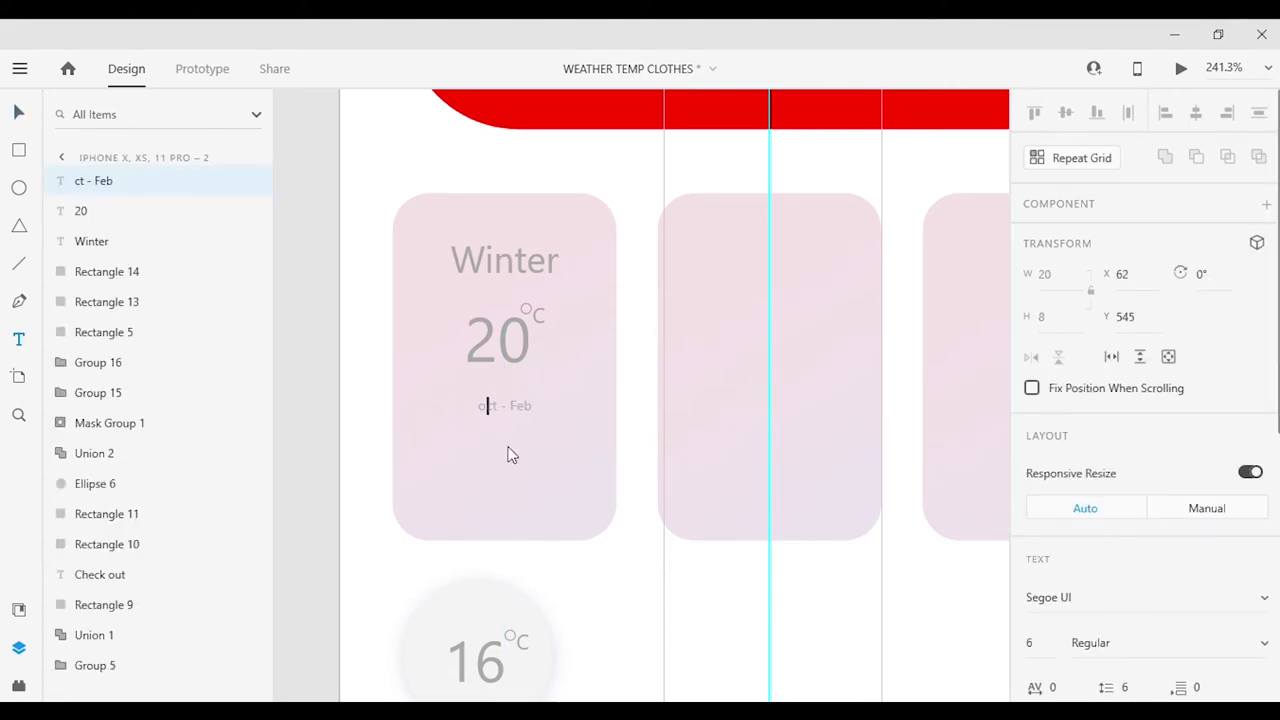
click(480, 450)
drag(460, 417, 466, 423)
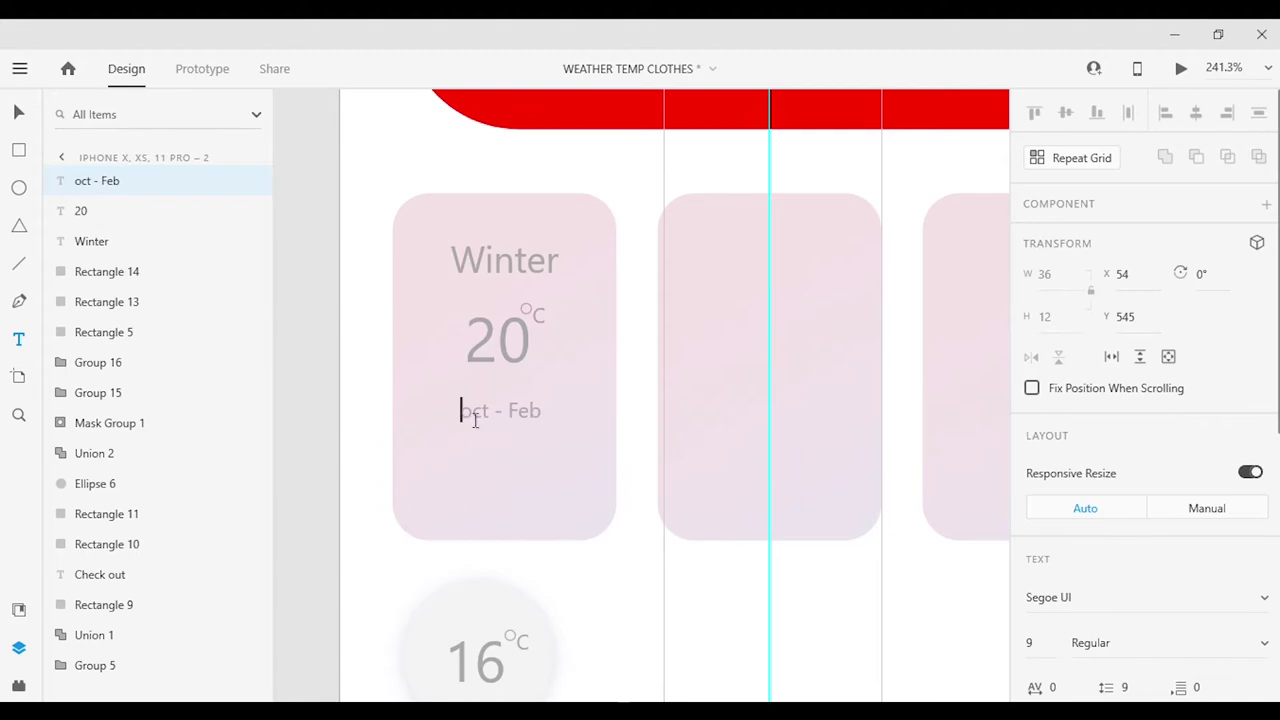
key(Escape)
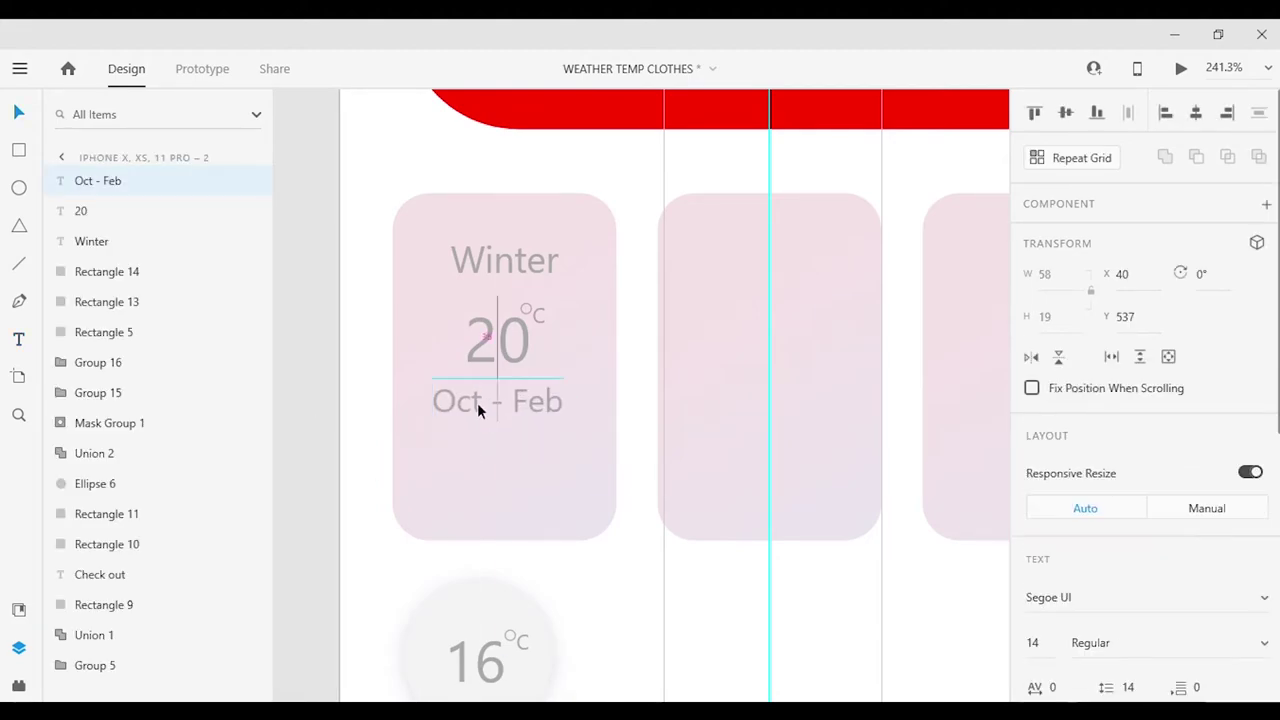
scroll(513, 432, down, 3)
key(Escape)
scroll(489, 440, up, 3)
drag(491, 385, 491, 423)
Enlarge the Winter heading and shrink the 20 with its °C mark, spacing them evenly above Oct - Feb.
click(80, 211)
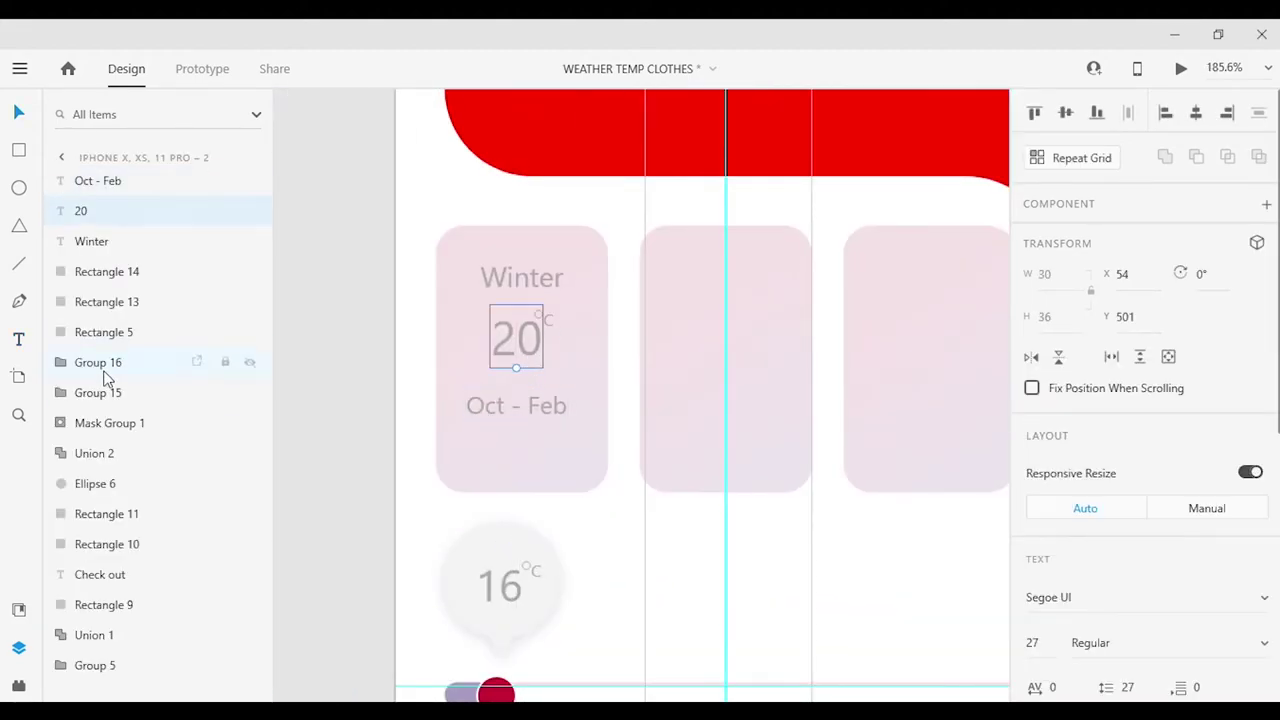
drag(98, 362, 120, 238)
shift+click(105, 180)
key(Escape)
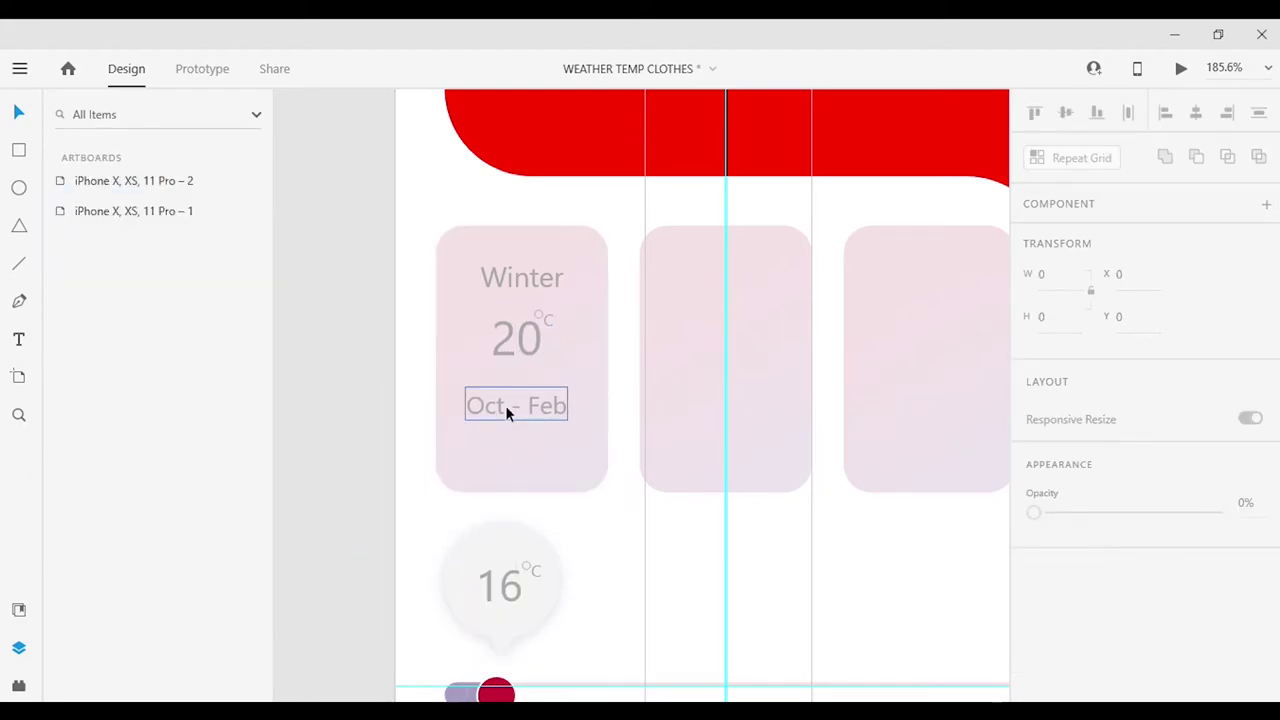
click(526, 290)
click(520, 335)
click(523, 402)
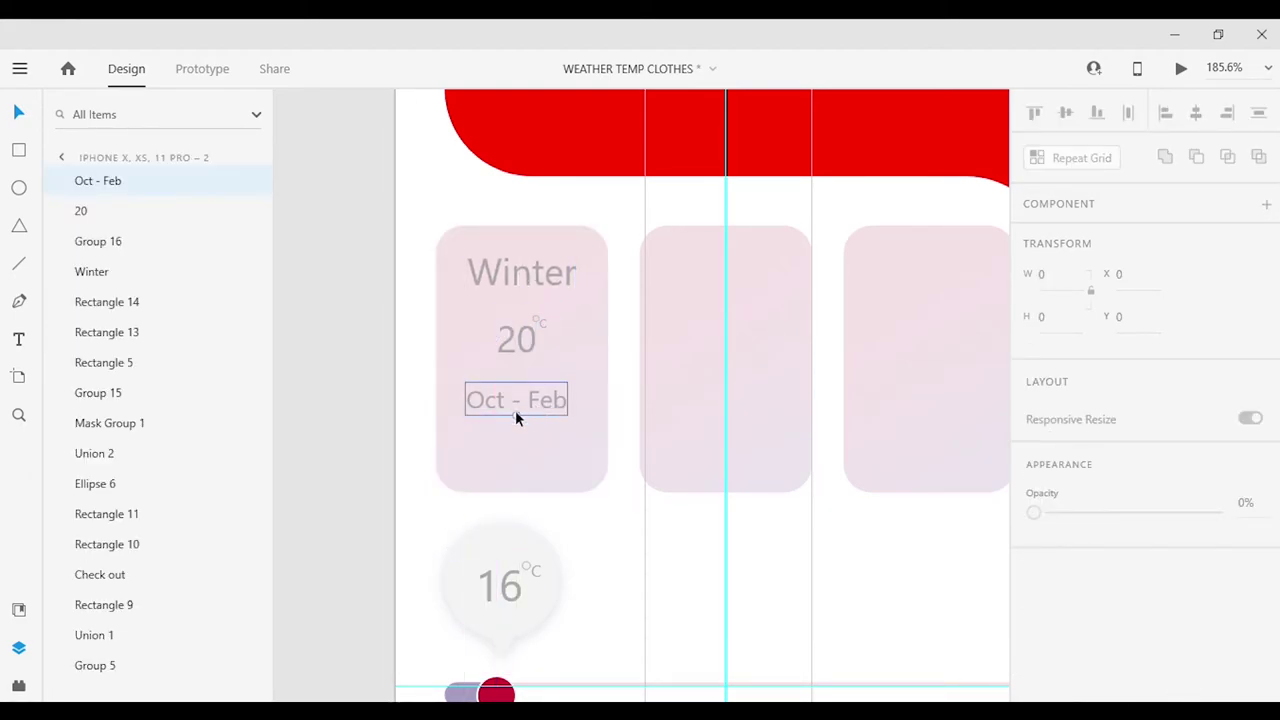
Draw a white pill-shaped rectangle below Oct - Feb as the track of a toggle switch.
key(r)
scroll(503, 528, up, 1)
scroll(491, 449, up, 3)
mouse_move(461, 437)
mouse_down()
mouse_move(620, 489)
mouse_move(500, 462)
mouse_up()
scroll(1171, 534, down, 3)
key(Escape)
click(571, 482)
key(ctrl+d)
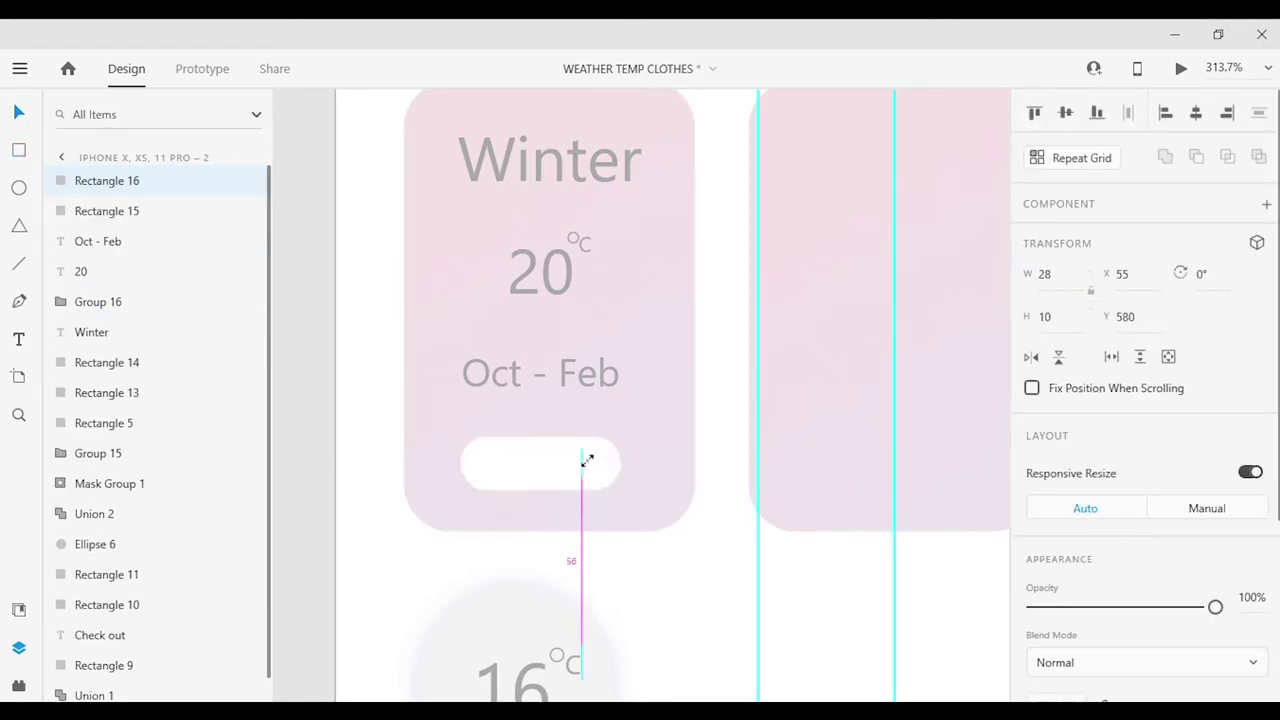
key(ctrl+z)
Draw an 18 by 18 circle, fill it periwinkle blue and place it at the left end of the white pill.
key(e)
drag(508, 434, 566, 486)
scroll(1150, 450, down, 3)
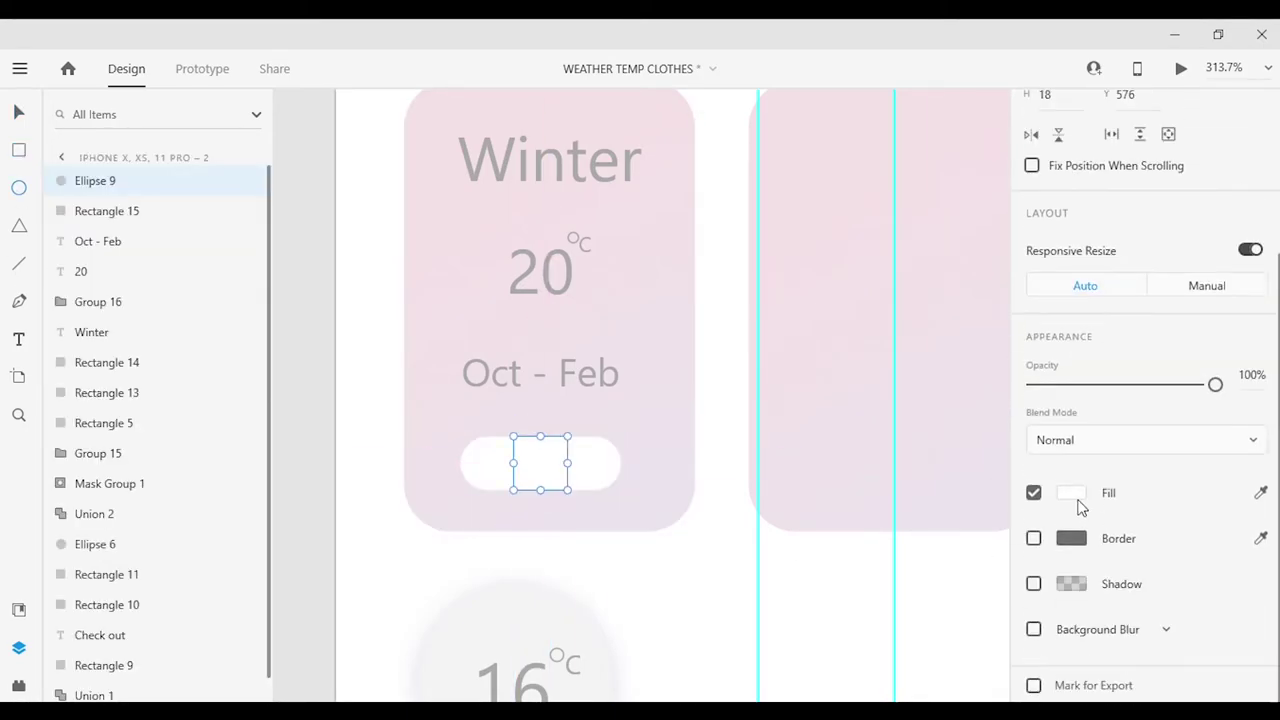
click(1071, 493)
click(975, 457)
drag(975, 458, 975, 432)
click(357, 463)
click(489, 460)
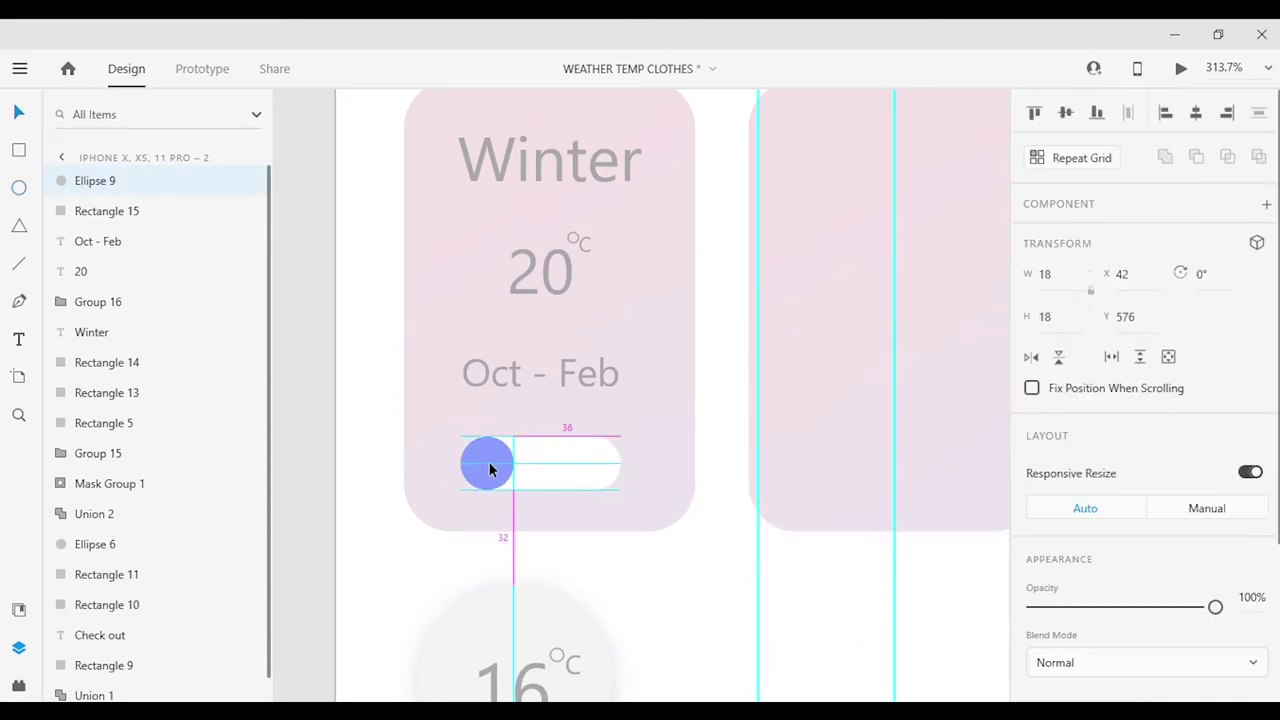
Shorten the pill so the toggle is 39 wide, and turn pill and circle into one component.
scroll(489, 460, up, 5)
shift+click(540, 458)
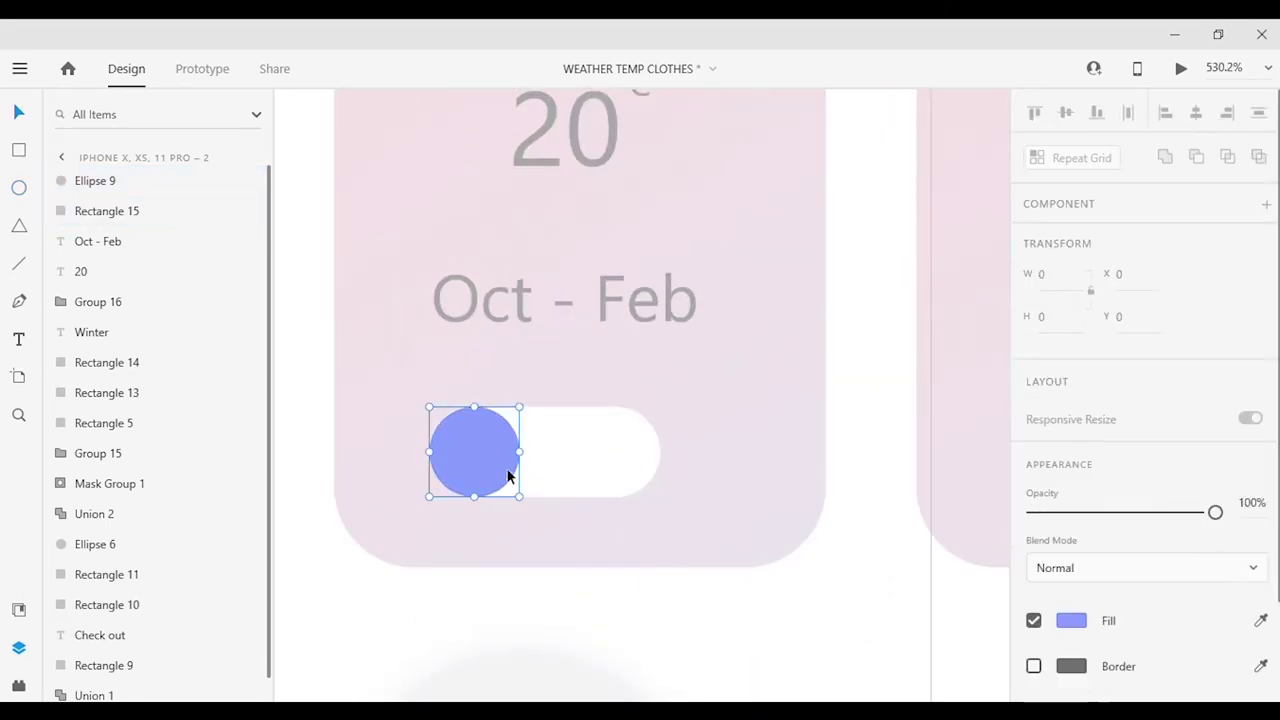
scroll(704, 540, down, 8)
scroll(619, 495, up, 6)
key(Escape)
click(565, 490)
drag(572, 500, 641, 502)
key(ctrl+z)
key(ctrl+z)
key(ctrl+k)
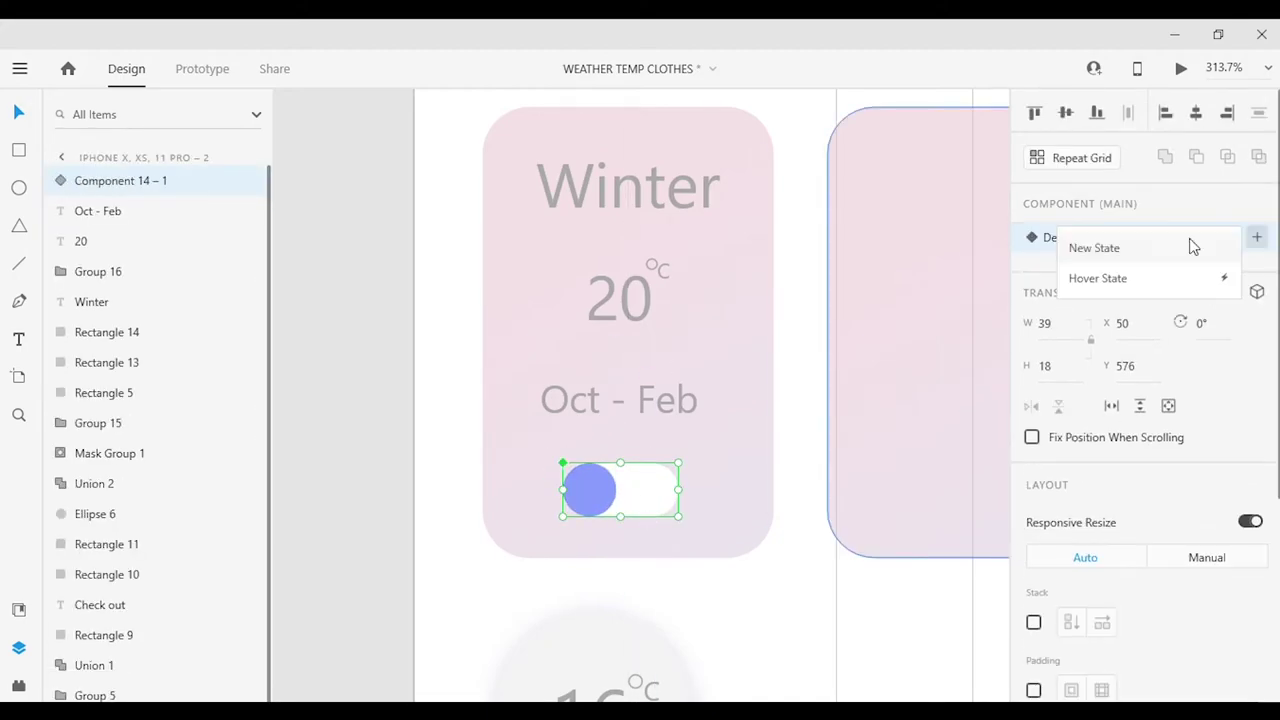
Add a new state named ON to the toggle component and move its blue circle to the right end of the pill.
click(1257, 237)
text(ON)
key(Return)
double_click(606, 497)
drag(606, 497, 656, 493)
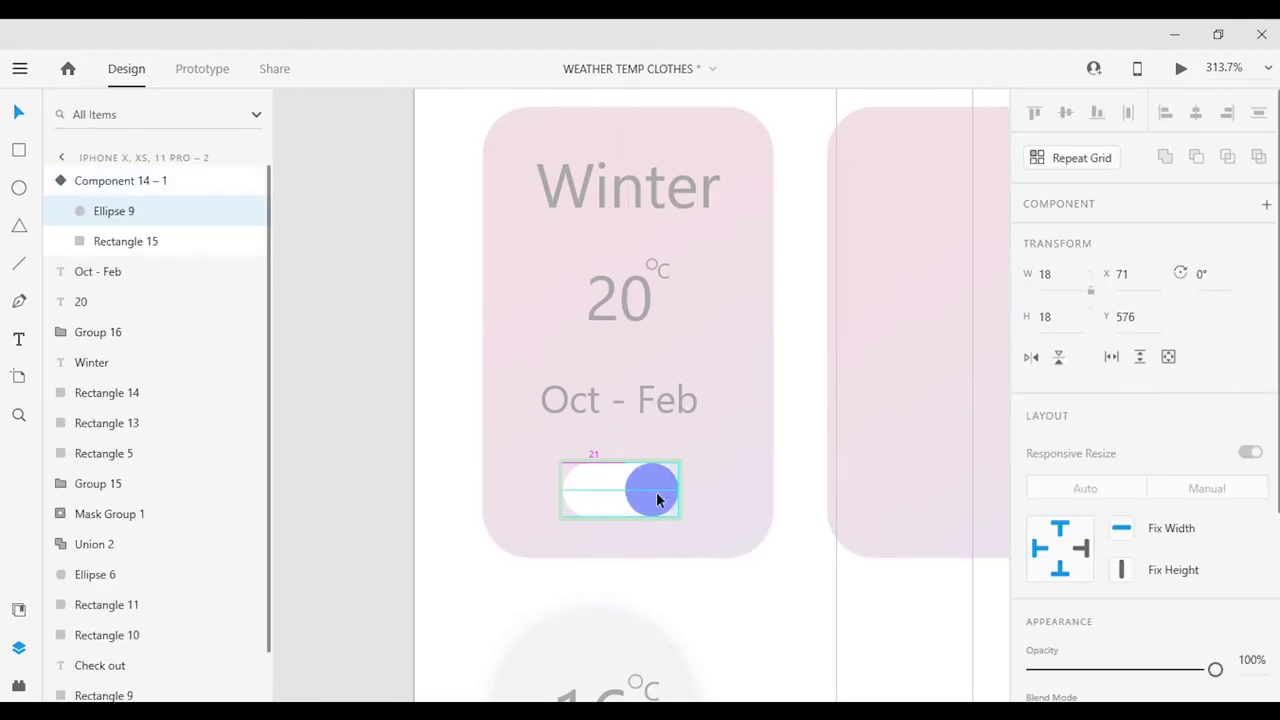
Set up a tap-triggered prototype interaction for the toggle in its ON state.
click(202, 68)
click(1147, 322)
click(1190, 368)
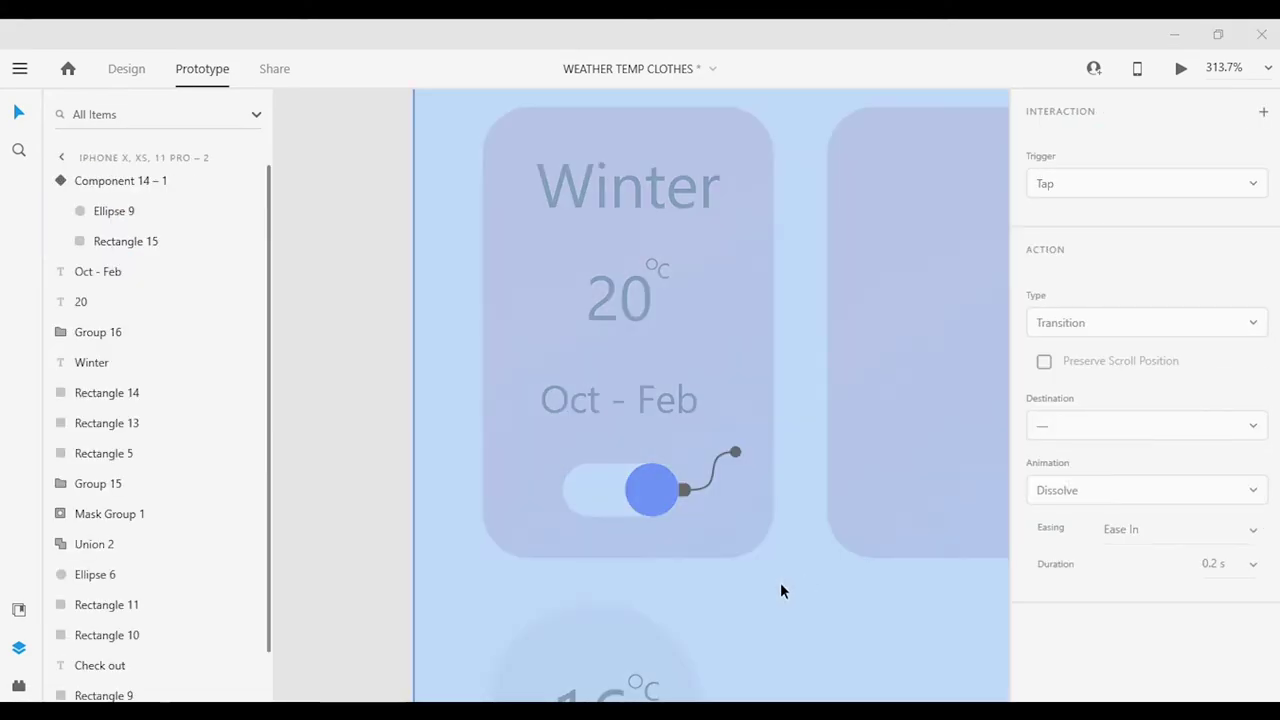
click(376, 566)
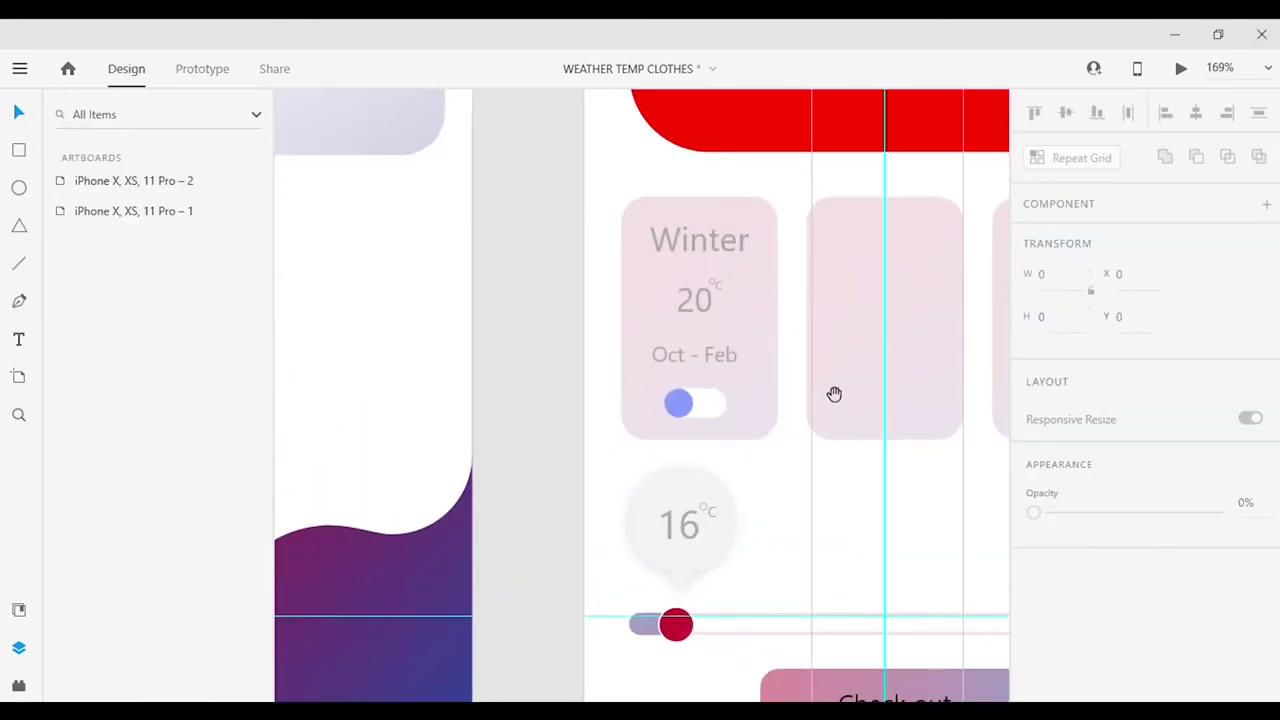
Lower the 20 towards Oct - Feb and place the cloud-and-sun asset icon between it and the Winter heading.
click(546, 388)
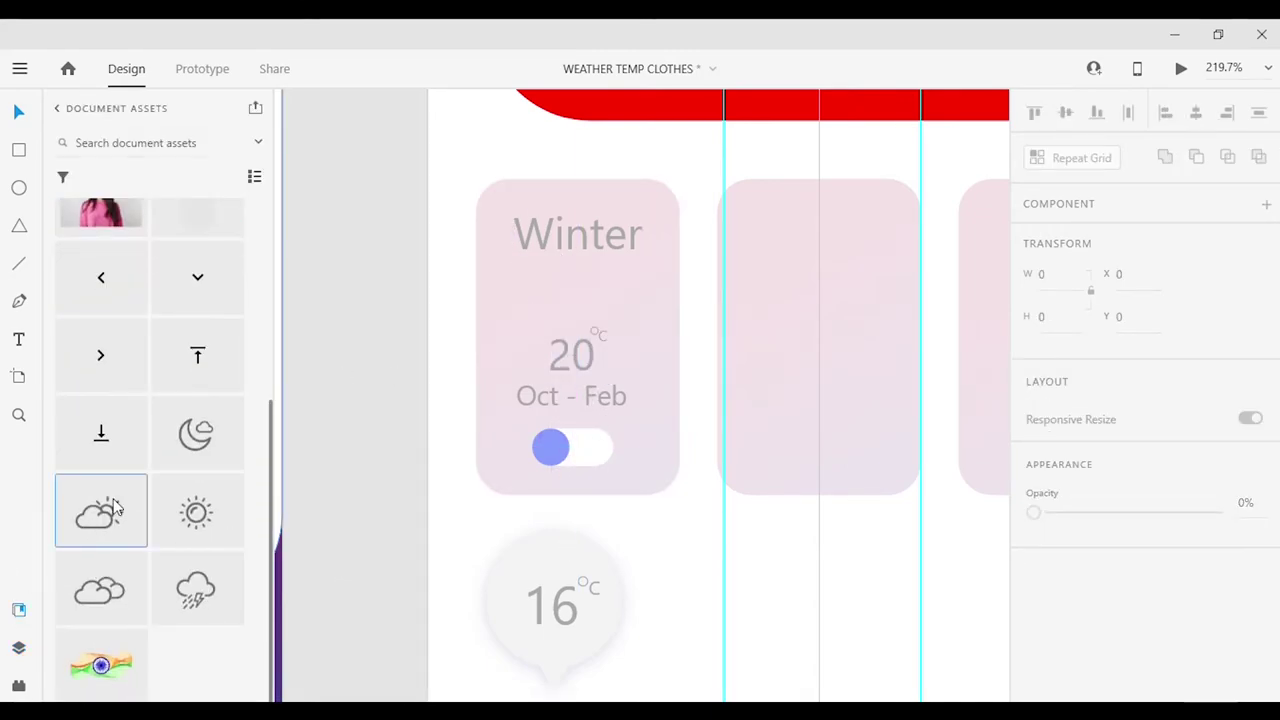
drag(113, 508, 623, 349)
drag(586, 309, 622, 349)
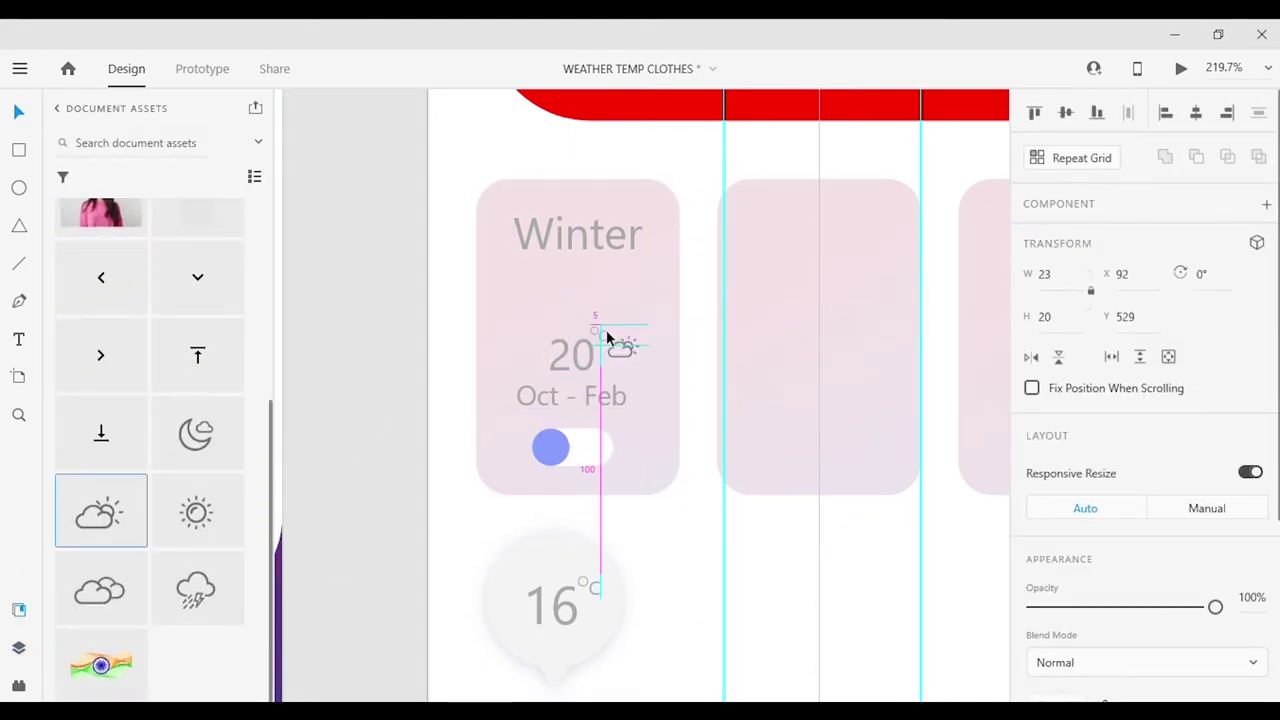
click(686, 530)
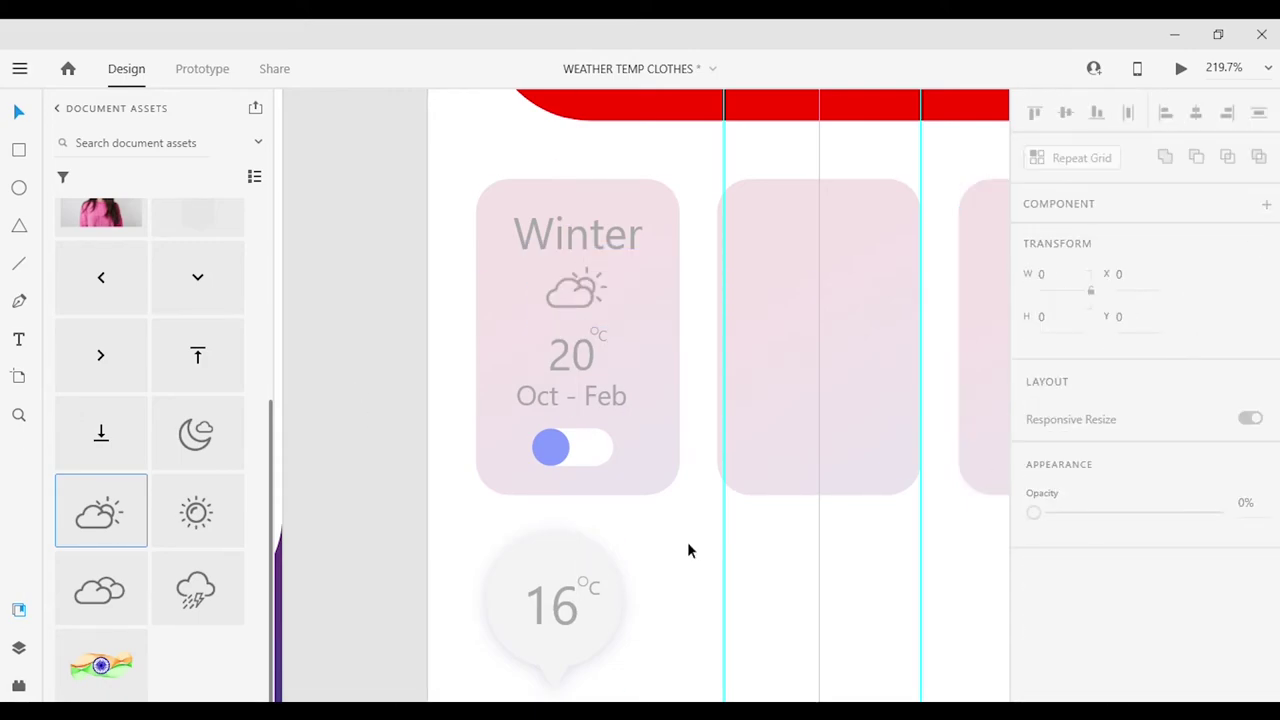
Copy the first card's contents onto the second and third cards, and put the cloud-and-sun icon back on the first card.
drag(417, 570, 601, 346)
click(863, 257)
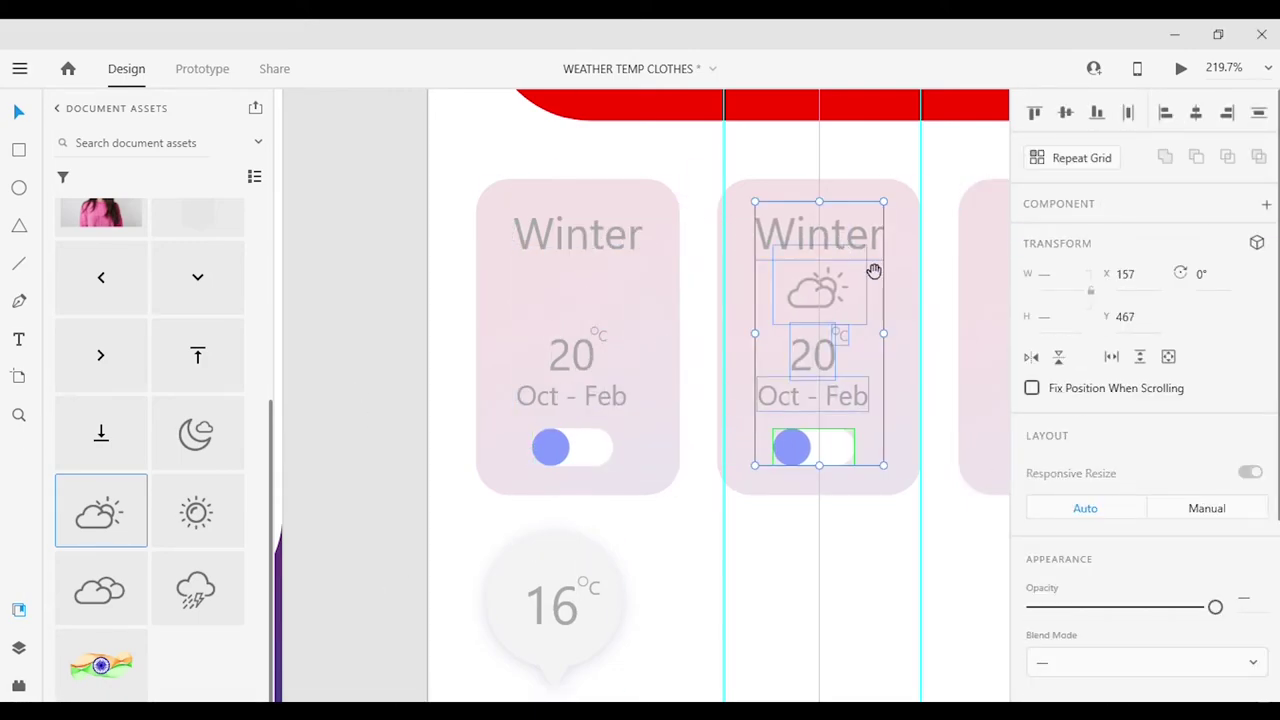
scroll(723, 257, right, 3)
double_click(643, 331)
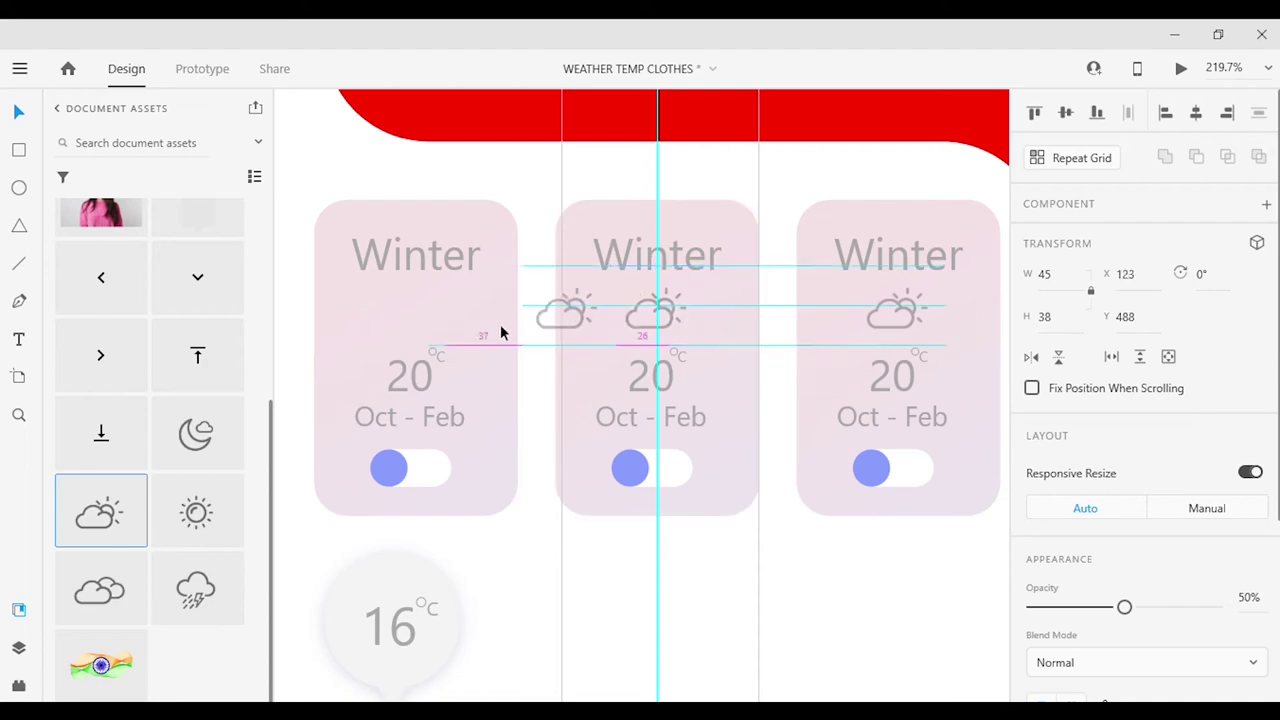
click(677, 526)
Change the second card's heading to Summer and delete its cloud-and-sun icon.
double_click(650, 258)
text(Summer)
key(Escape)
click(674, 326)
key(Delete)
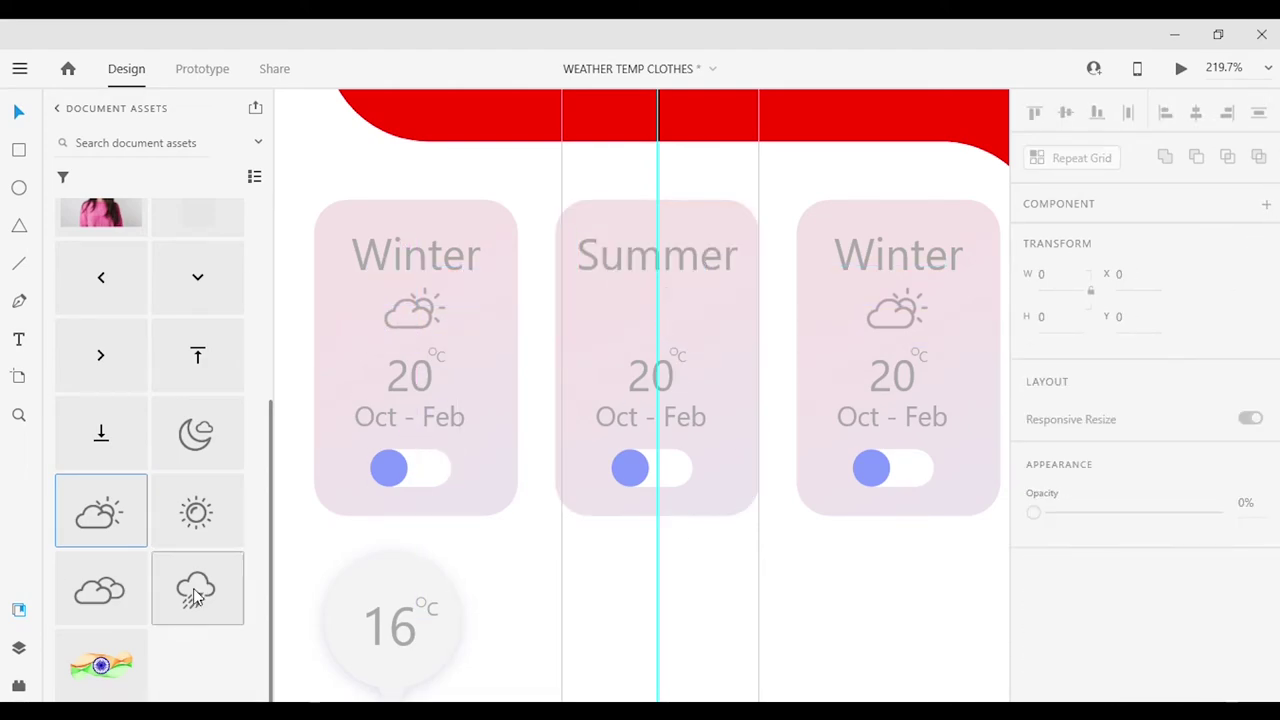
Place the sun icon on the Summer card and replace the third card's icon with the rain cloud icon.
drag(197, 512, 603, 610)
scroll(603, 610, down, 3)
drag(197, 589, 949, 440)
key(ctrl+y)
drag(857, 551, 832, 424)
drag(756, 440, 918, 271)
click(895, 277)
key(Delete)
Select the sun and rain cloud icons and lighten them to match the first card's icon.
scroll(660, 334, up, 1)
scroll(660, 334, right, 1)
click(610, 318)
shift+click(843, 315)
scroll(621, 282, up, 2)
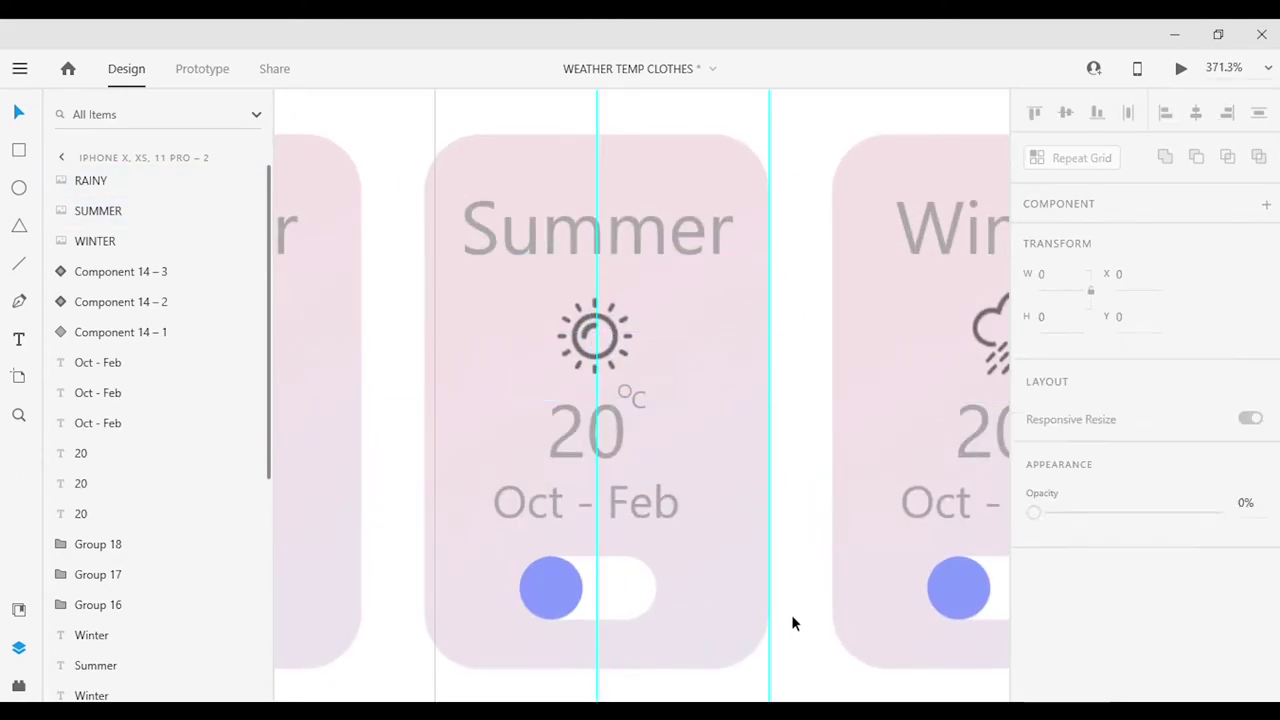
scroll(791, 634, down, 4)
click(963, 672)
Set the Summer card's temperature to 42 and its months to Mac - May.
scroll(777, 664, up, 3)
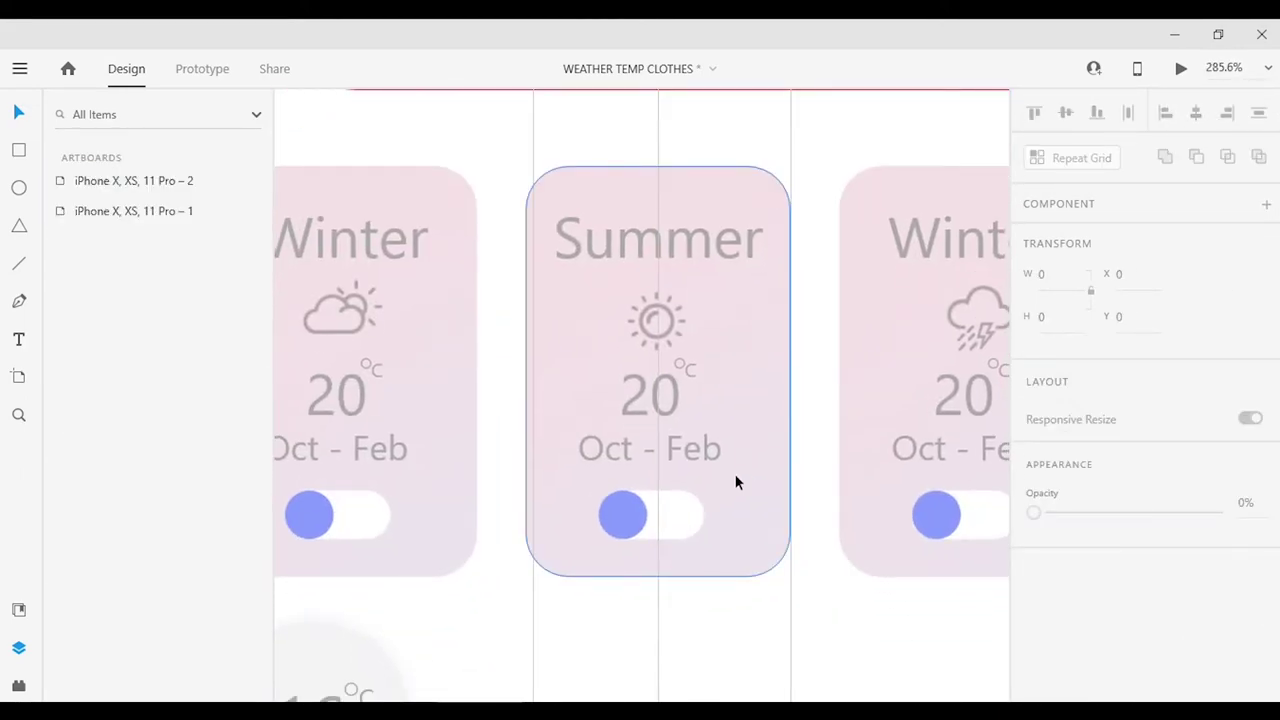
double_click(670, 399)
double_click(580, 452)
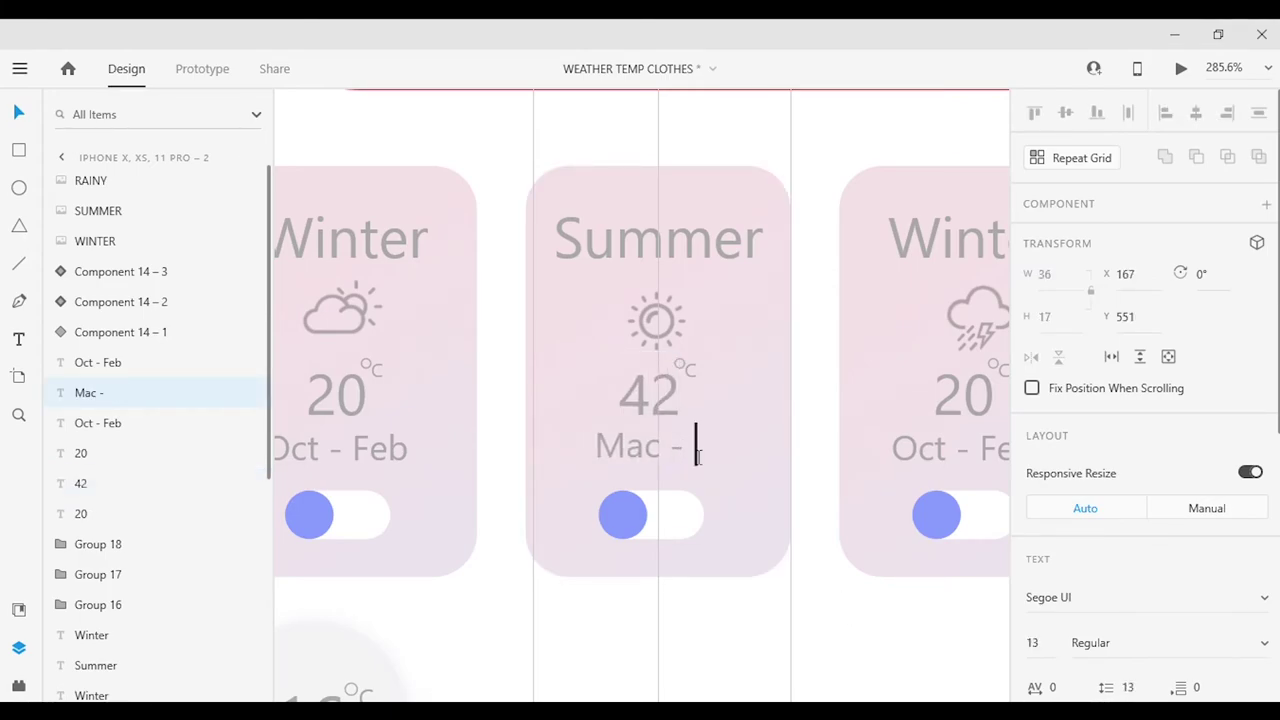
Change the months on the third card to Jue - Sep.
drag(885, 614, 630, 631)
double_click(623, 470)
text(Jue)
double_click(748, 465)
key(BackSpace)
Set the third card's temperature to 25.
double_click(725, 428)
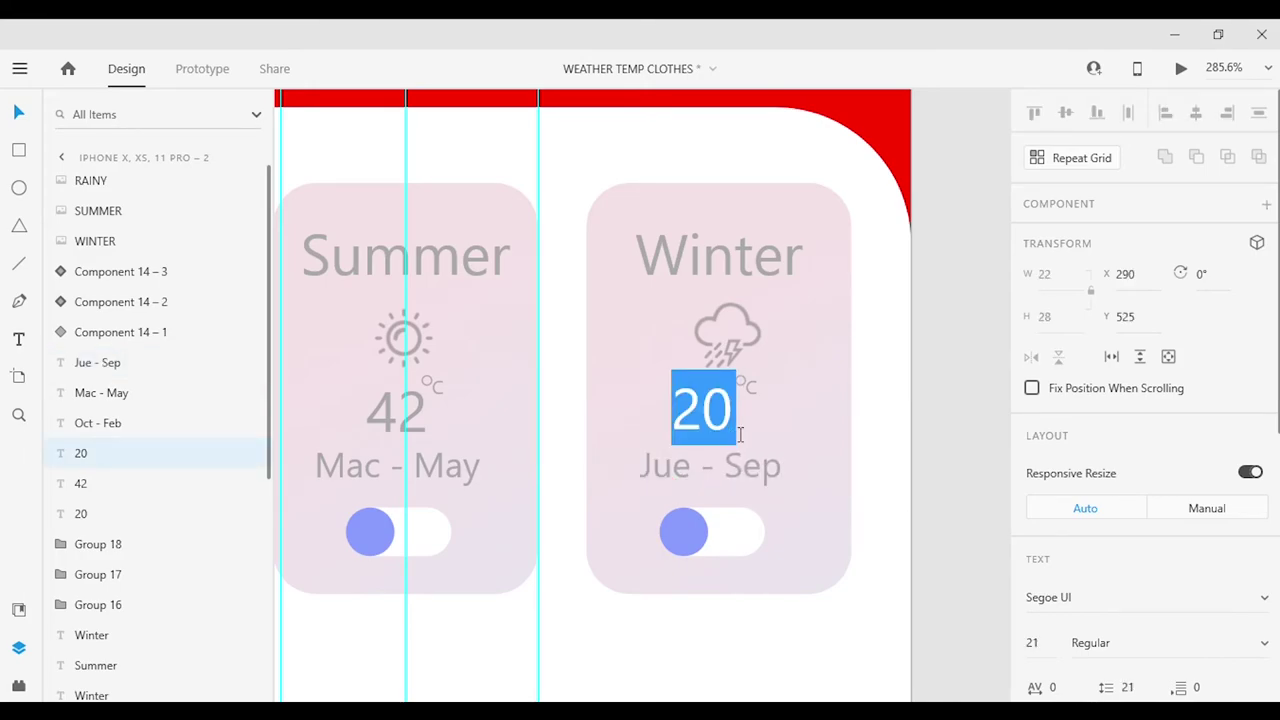
text(25)
key(Escape)
key(Escape)
key(ctrl+minus)
key(ctrl+minus)
key(ctrl+minus)
key(ctrl+minus)
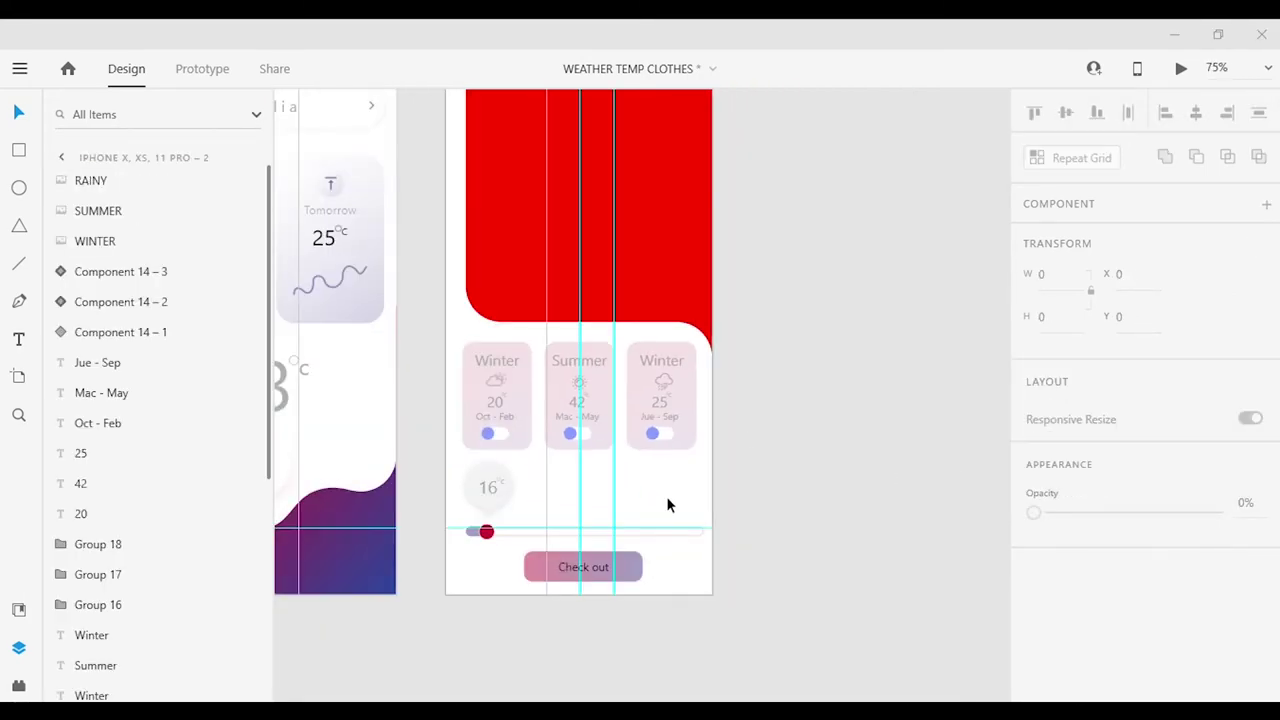
key(ctrl+0)
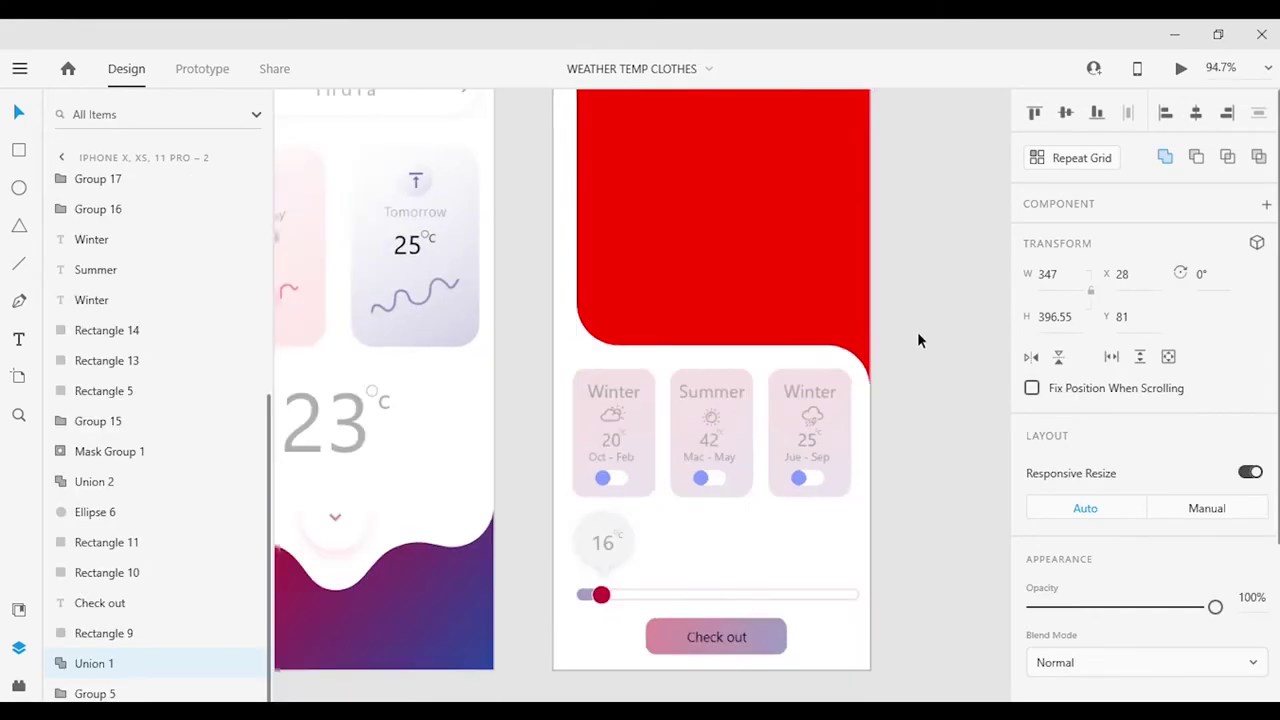
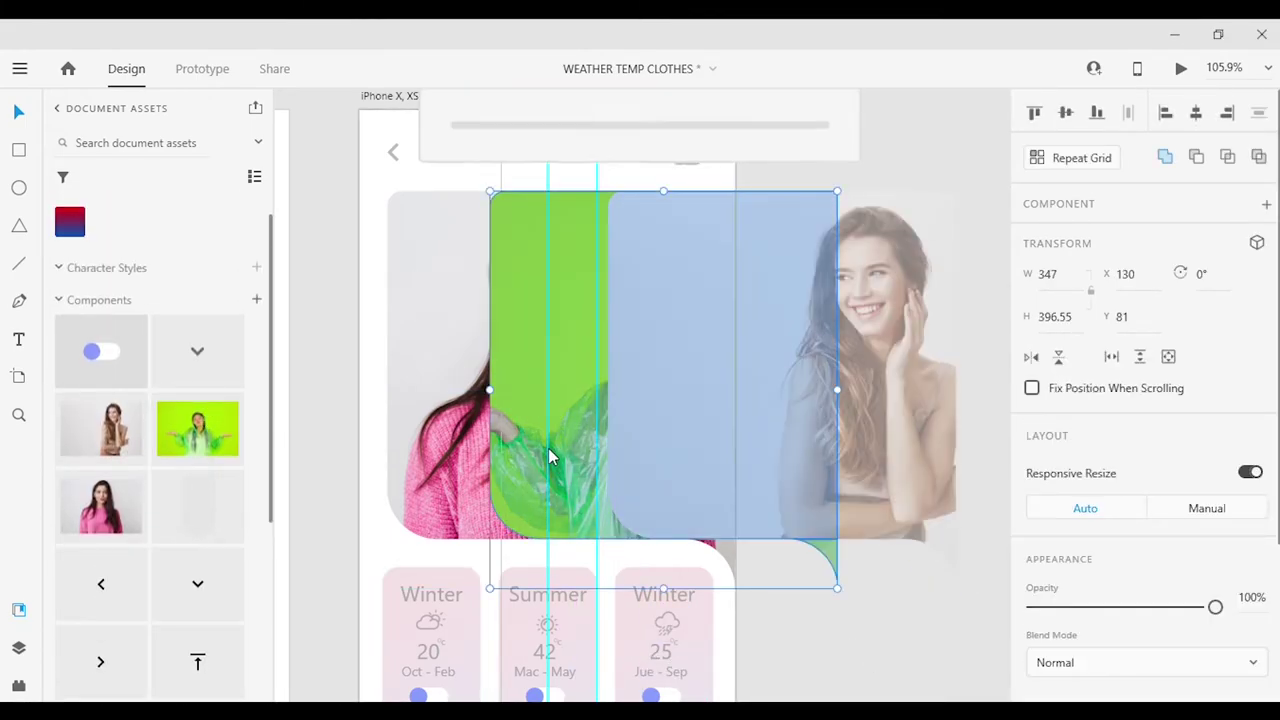
Reorder the three photo panels so the pink-sweater photo is in front, followed by the brown-haired woman and the green raincoat photo.
key(ctrl+z)
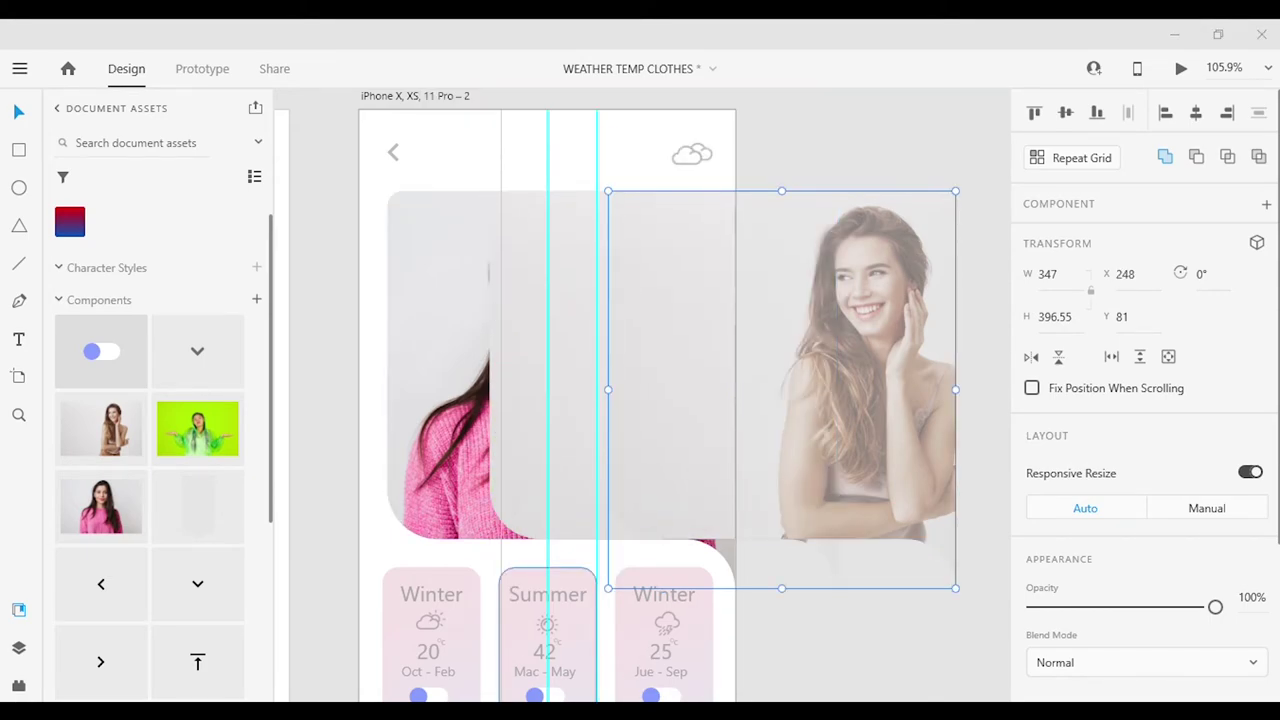
key(ctrl+shift+z)
key(ctrl+y)
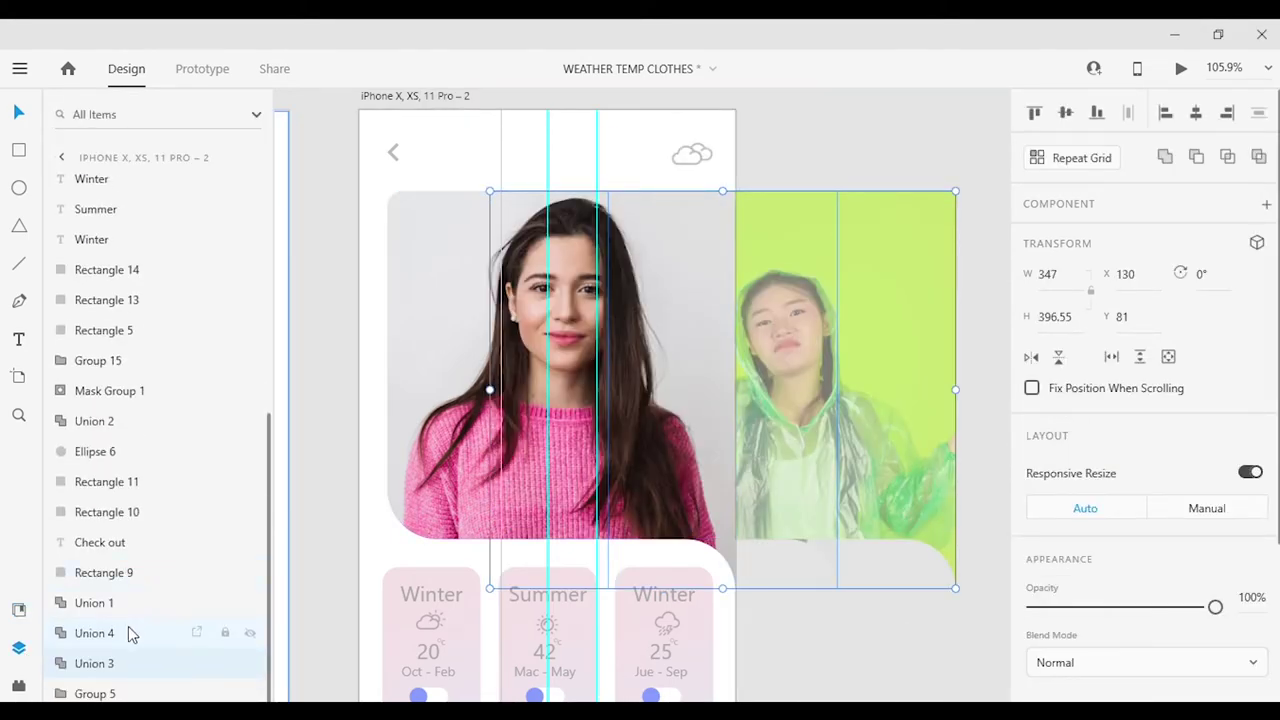
click(250, 633)
key(ctrl+z)
key(ctrl+z)
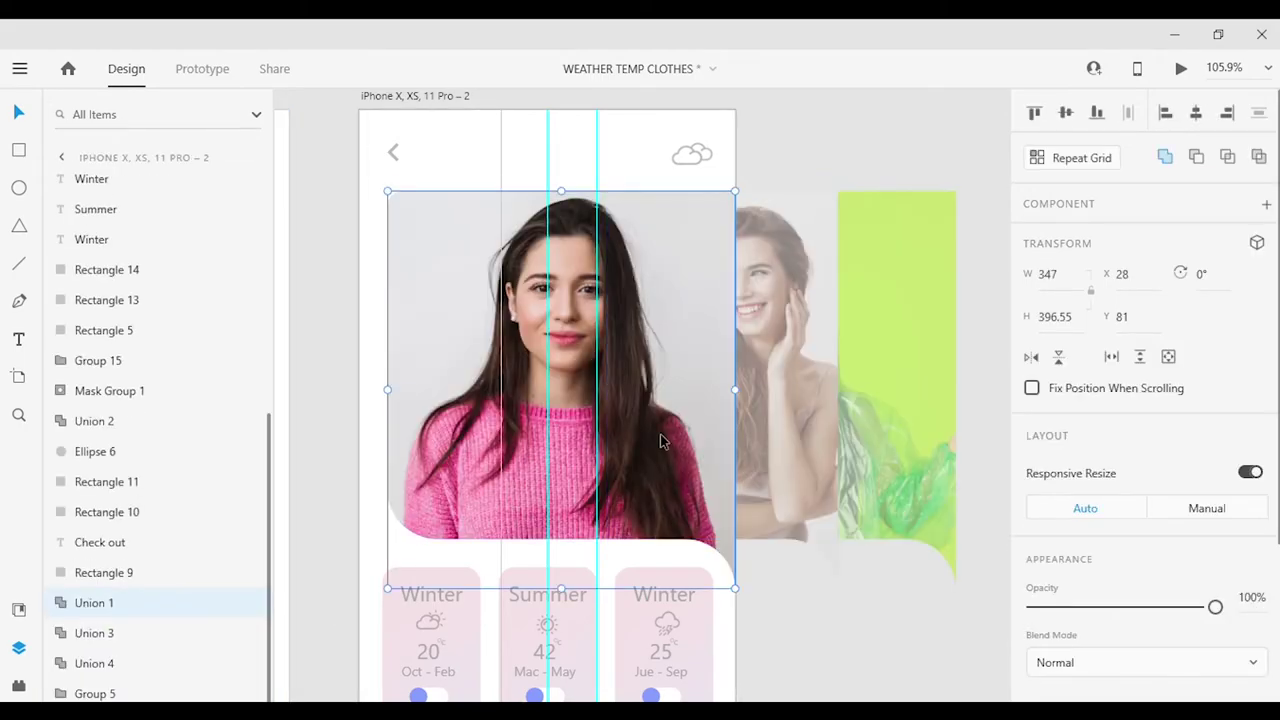
Rename the two artboards HOME and HOME 2.
key(Escape)
scroll(730, 431, up, 5)
key(ctrl+0)
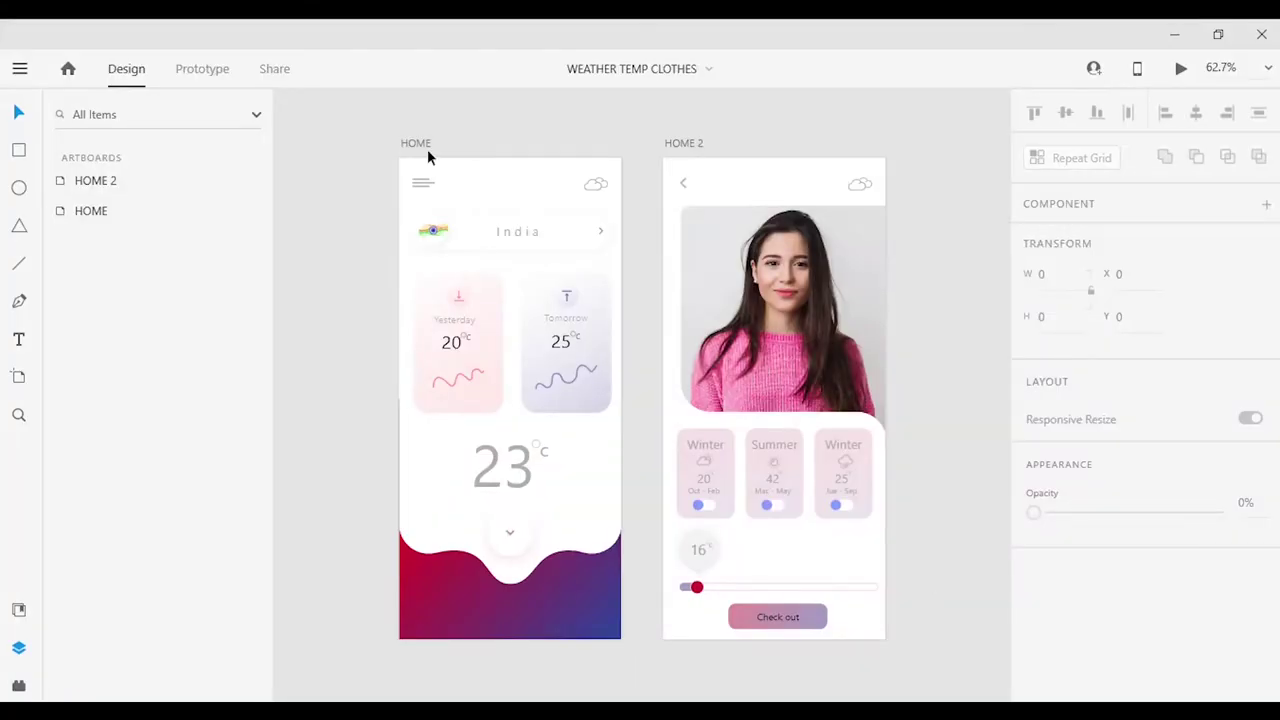
Place a copy of the HOME artboard below the original and name it ANIMATION.
drag(464, 163, 417, 677)
scroll(417, 677, down, 4)
double_click(418, 248)
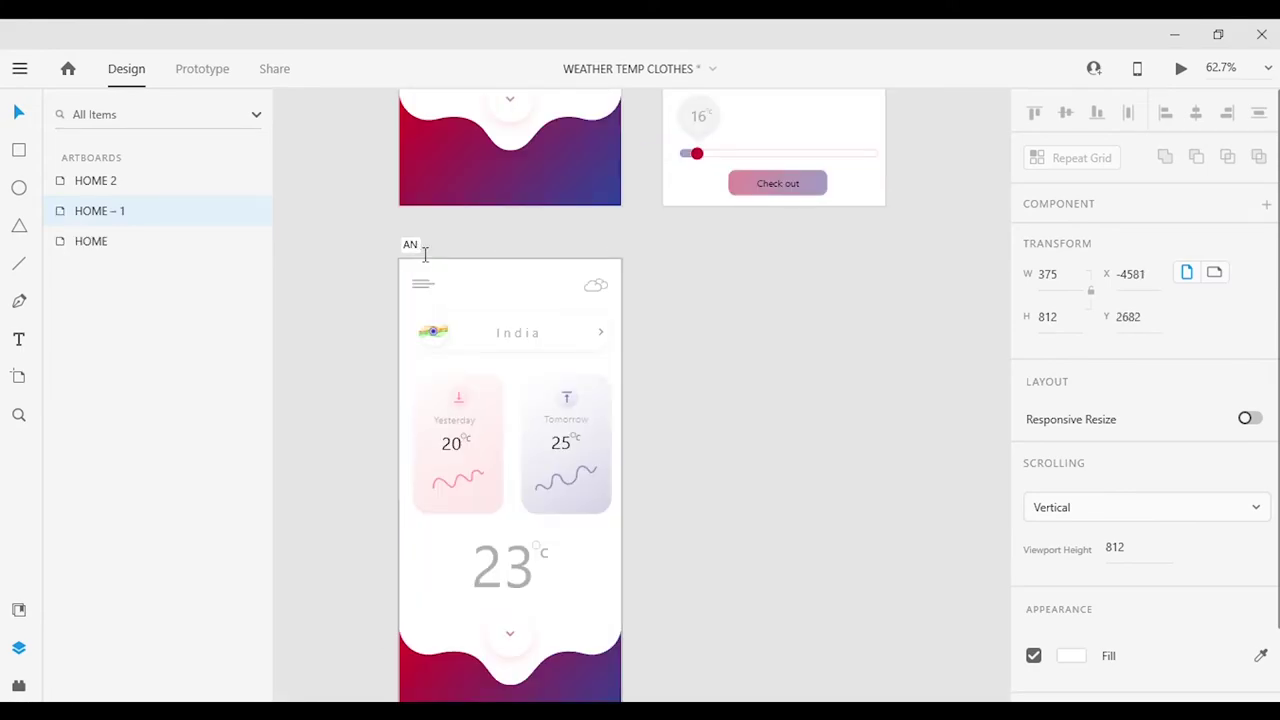
key(Return)
key(ctrl+minus)
key(ctrl+d)
drag(480, 259, 492, 298)
click(707, 310)
Extend the large 23 on the ANIMATION artboard into a column of numbers from 23 to 29, one per line.
scroll(569, 463, up, 5)
scroll(514, 409, down, 3)
click(514, 409)
double_click(535, 410)
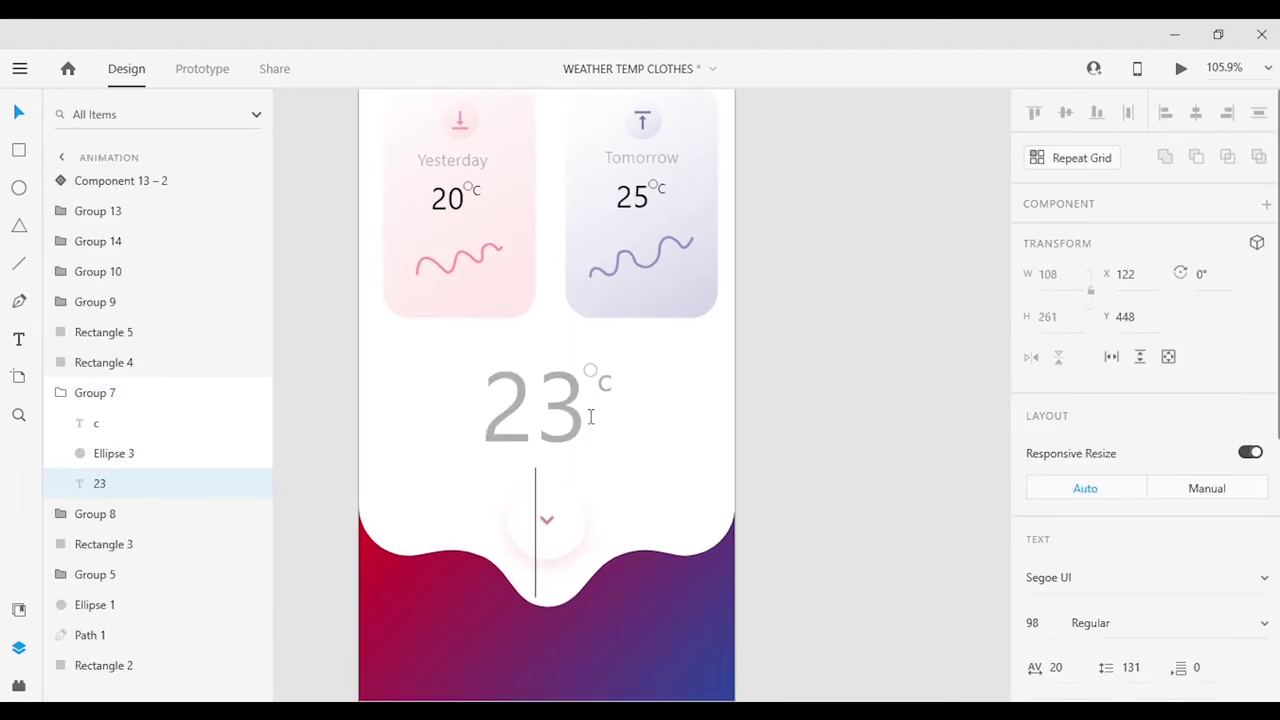
scroll(666, 449, down, 7)
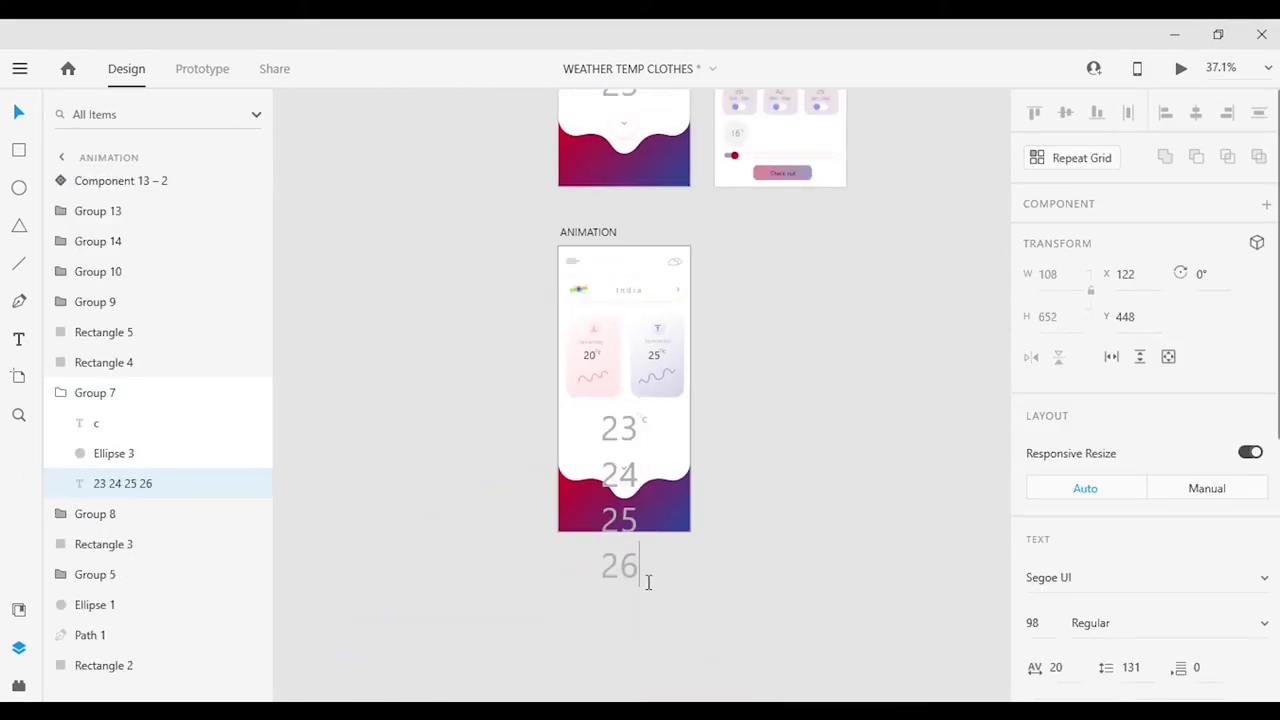
scroll(645, 496, up, 10)
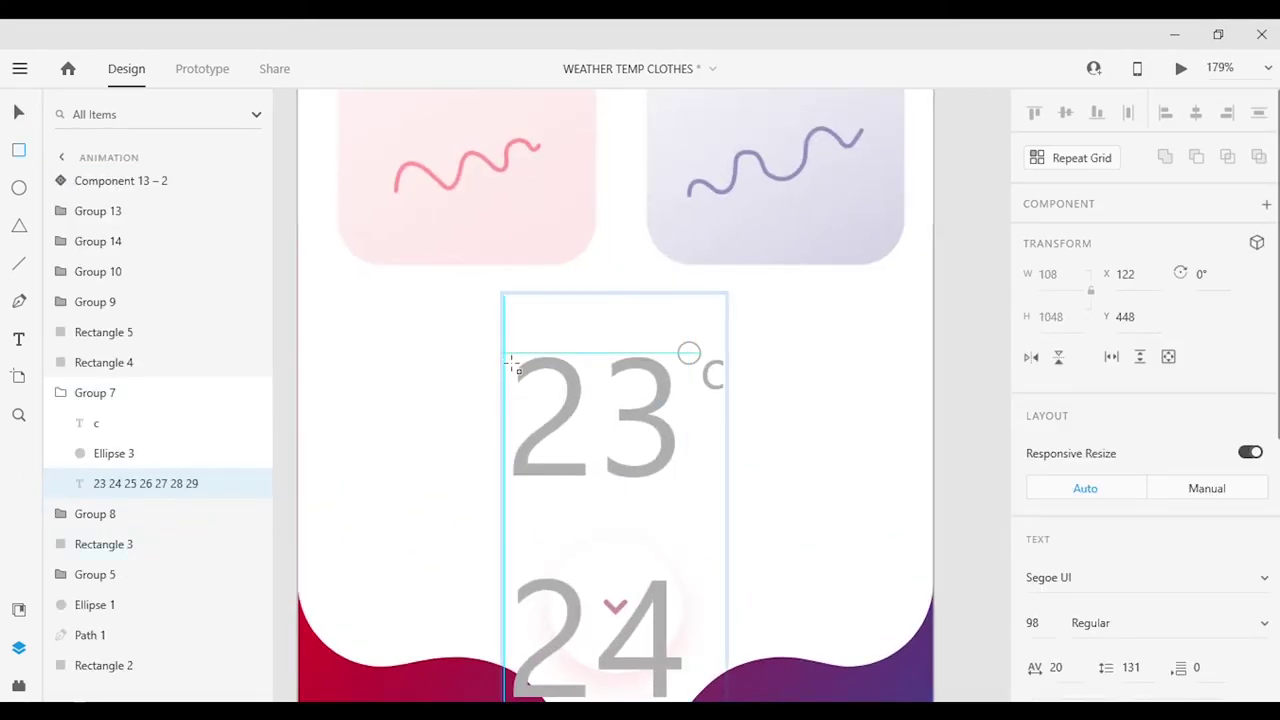
Mask the column of numbers on the ANIMATION artboard with a rectangle drawn over the 23 so only 23 shows.
drag(506, 355, 701, 501)
key(ctrl+bracketleft)
key(ctrl+bracketleft)
shift+click(658, 604)
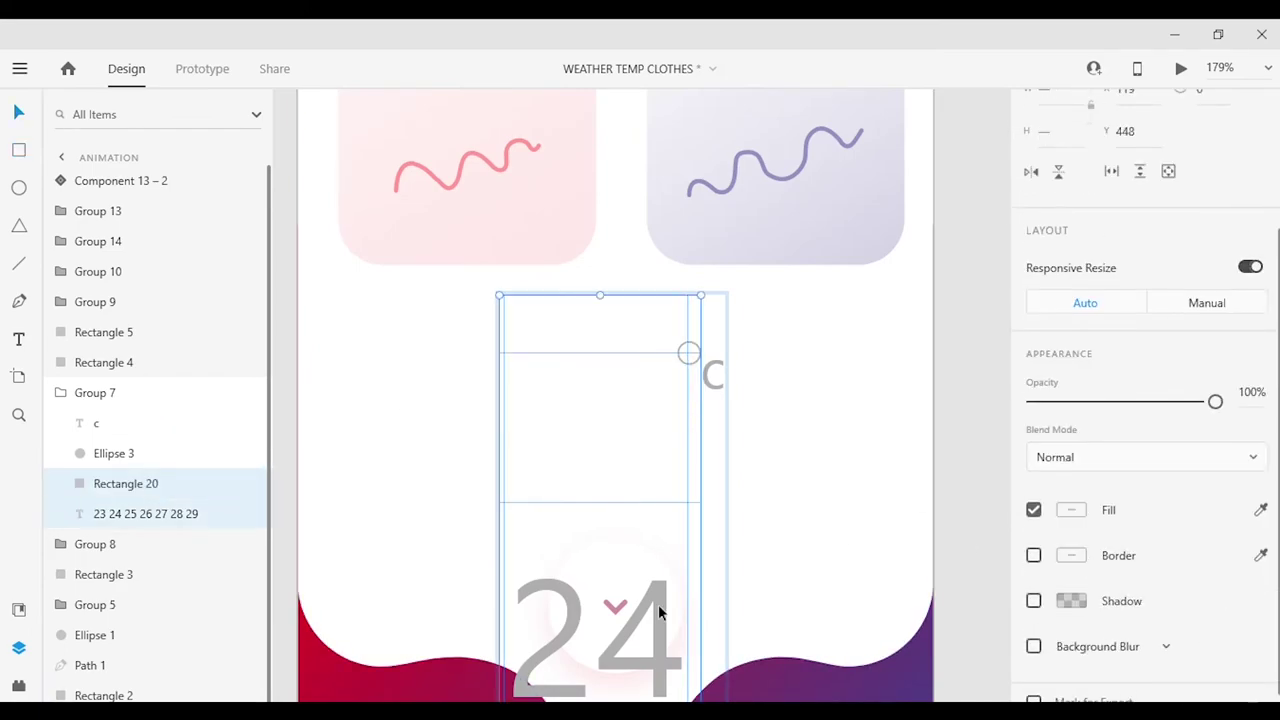
key(ctrl+shift+m)
double_click(600, 420)
drag(607, 353, 607, 349)
click(994, 571)
key(ctrl+0)
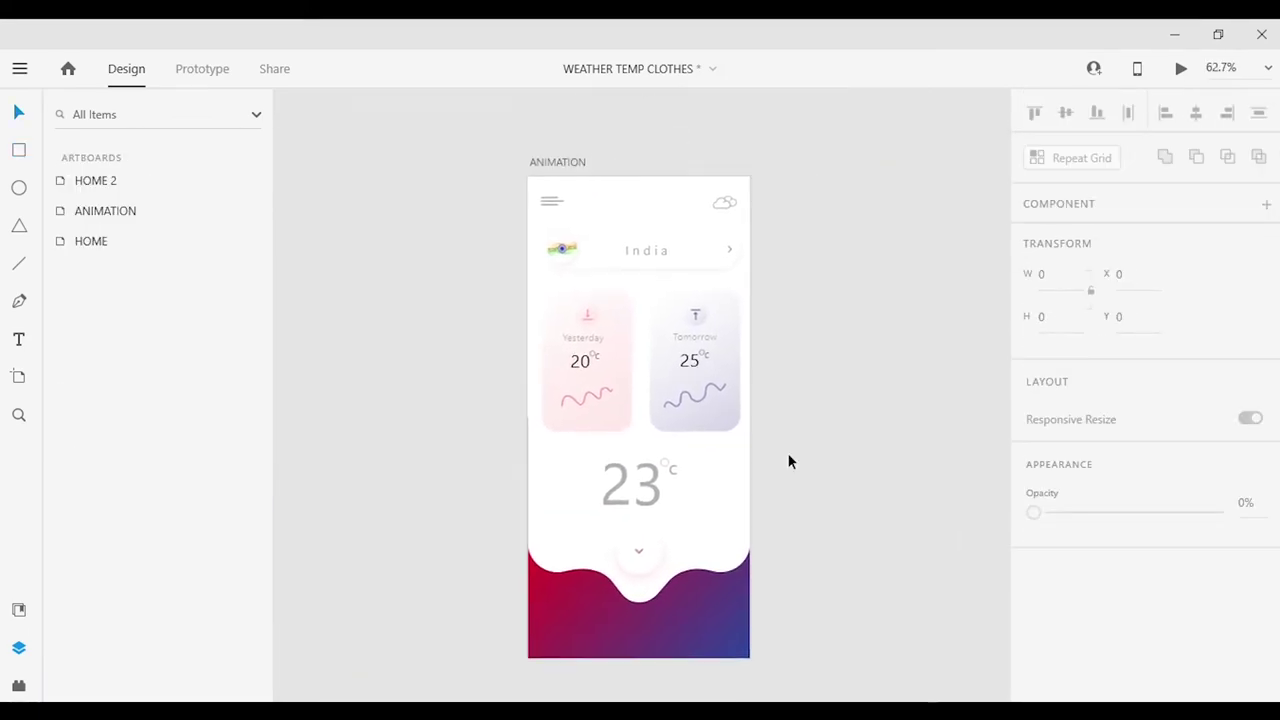
Mask the Yesterday card's pink curve with a narrow rectangle about 13 by 49 at its left end so the curve is hidden.
scroll(622, 462, up, 5)
key(v)
double_click(543, 466)
key(r)
mouse_move(480, 422)
mouse_down()
mouse_move(532, 512)
mouse_move(509, 528)
mouse_up()
click(124, 310)
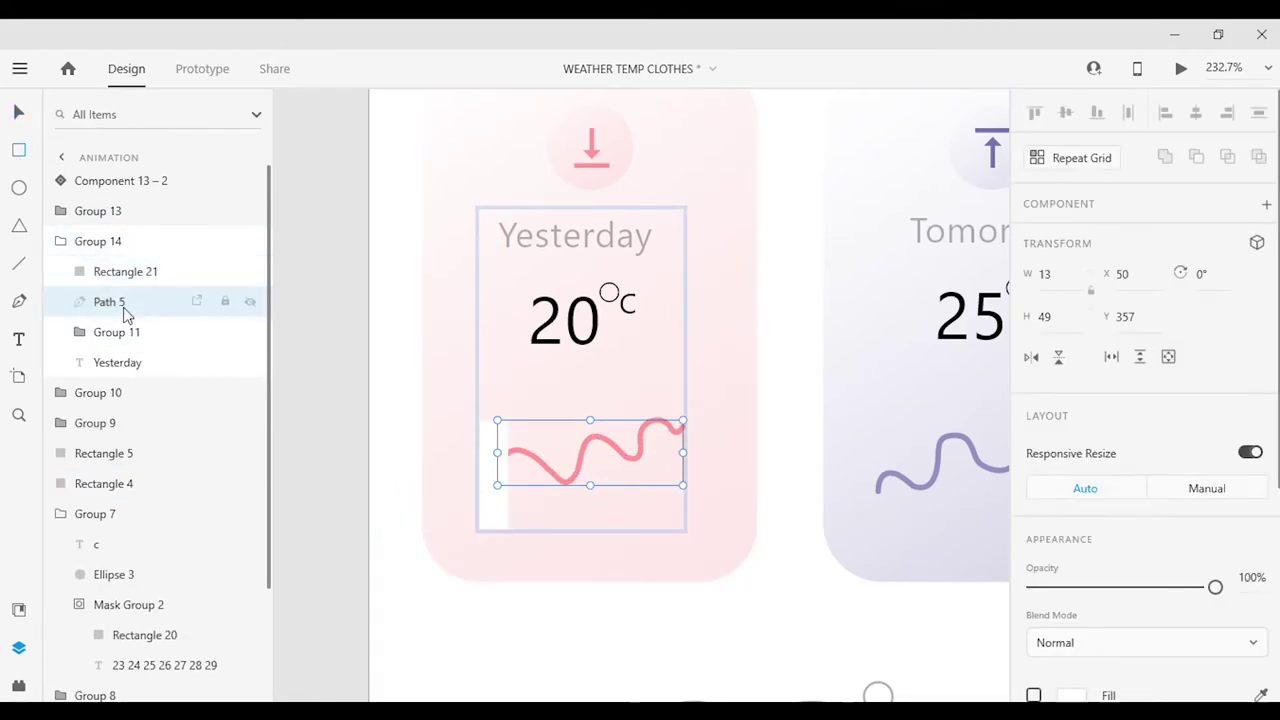
key(ctrl+shift+m)
scroll(512, 476, up, 3)
double_click(491, 446)
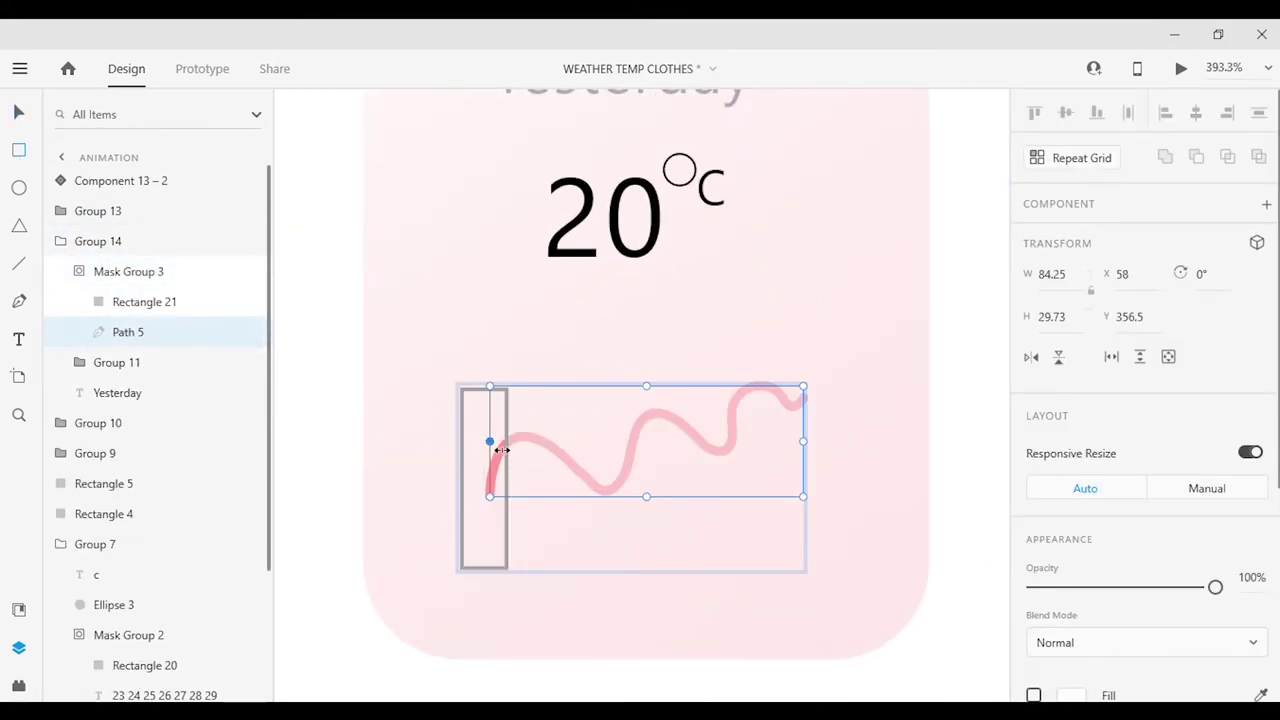
click(510, 470)
Mask the Tomorrow card's purple curve with a narrow rectangle drawn at the curve's left end.
scroll(594, 517, down, 3)
scroll(594, 517, right, 3)
double_click(591, 569)
scroll(543, 509, up, 3)
drag(352, 430, 353, 478)
drag(438, 630, 414, 617)
shift+click(114, 271)
key(ctrl+shift+m)
double_click(390, 487)
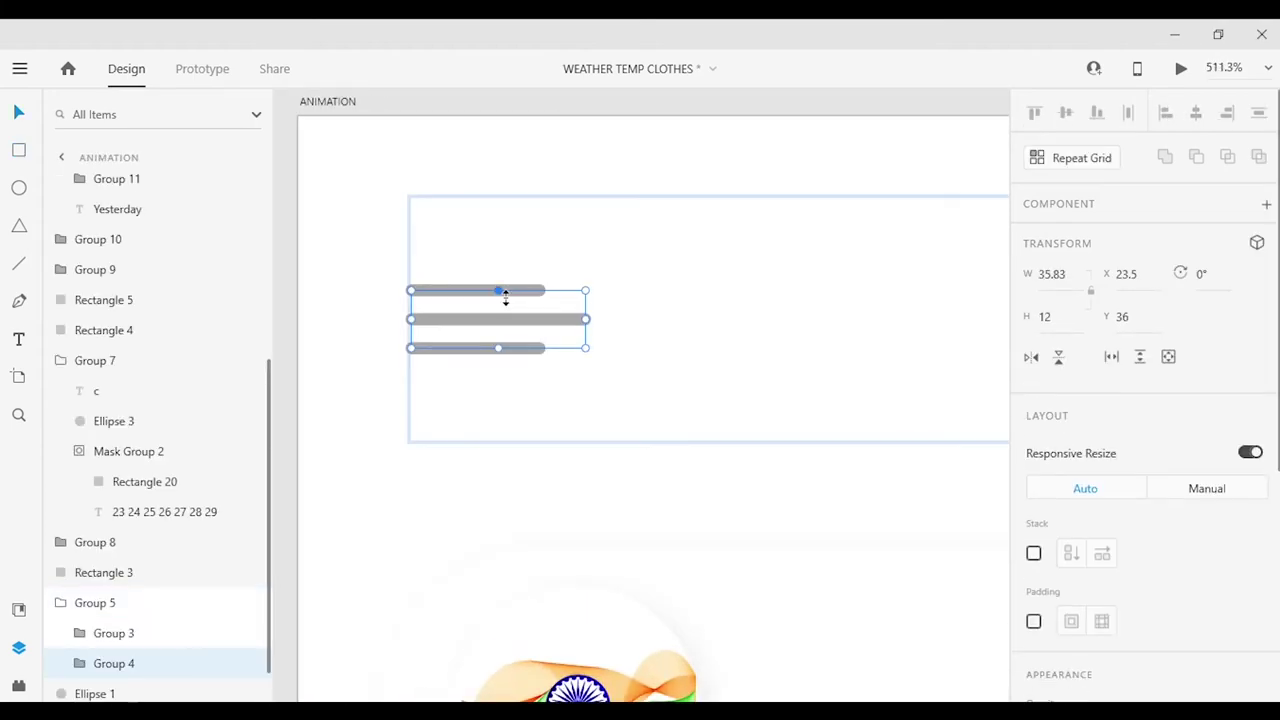
Shorten the three-line menu icon on the ANIMATION artboard to about 27 wide.
click(534, 294)
click(541, 349)
drag(594, 327, 543, 320)
click(474, 334)
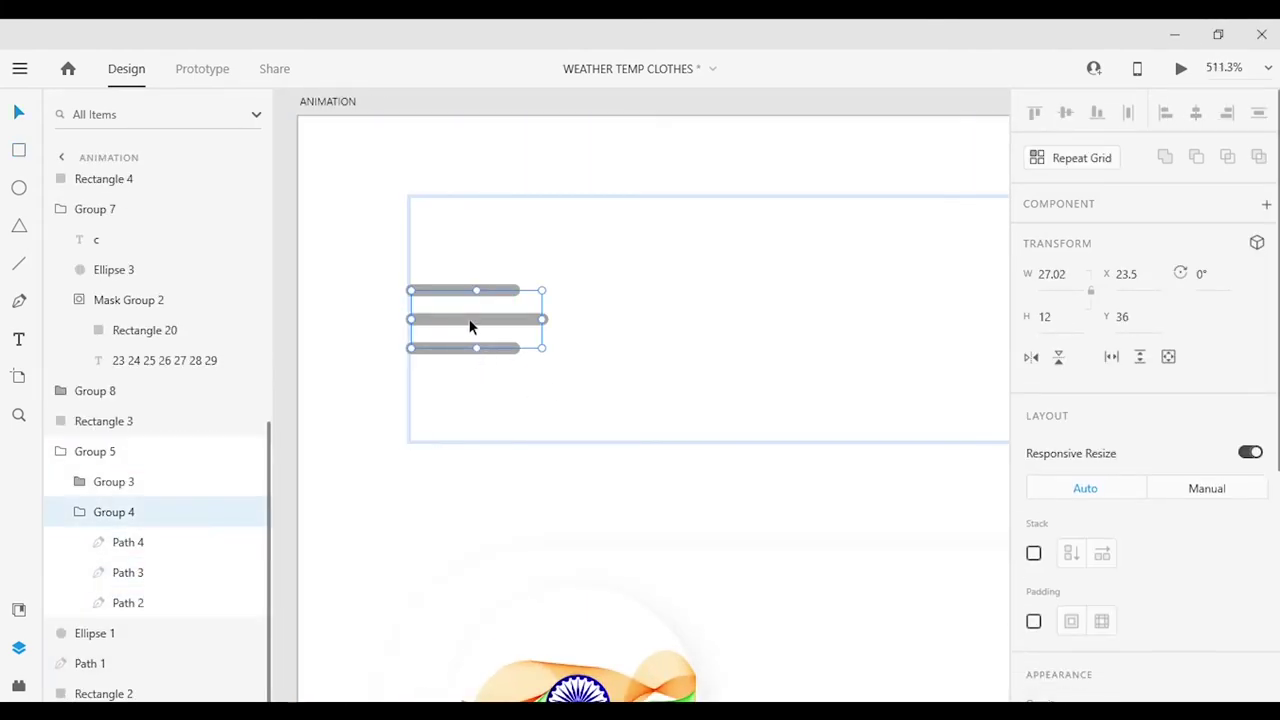
double_click(474, 320)
shift+click(457, 291)
shift+click(470, 348)
click(792, 323)
Place a copy of the ANIMATION artboard to the right of the original.
scroll(886, 457, down, 5)
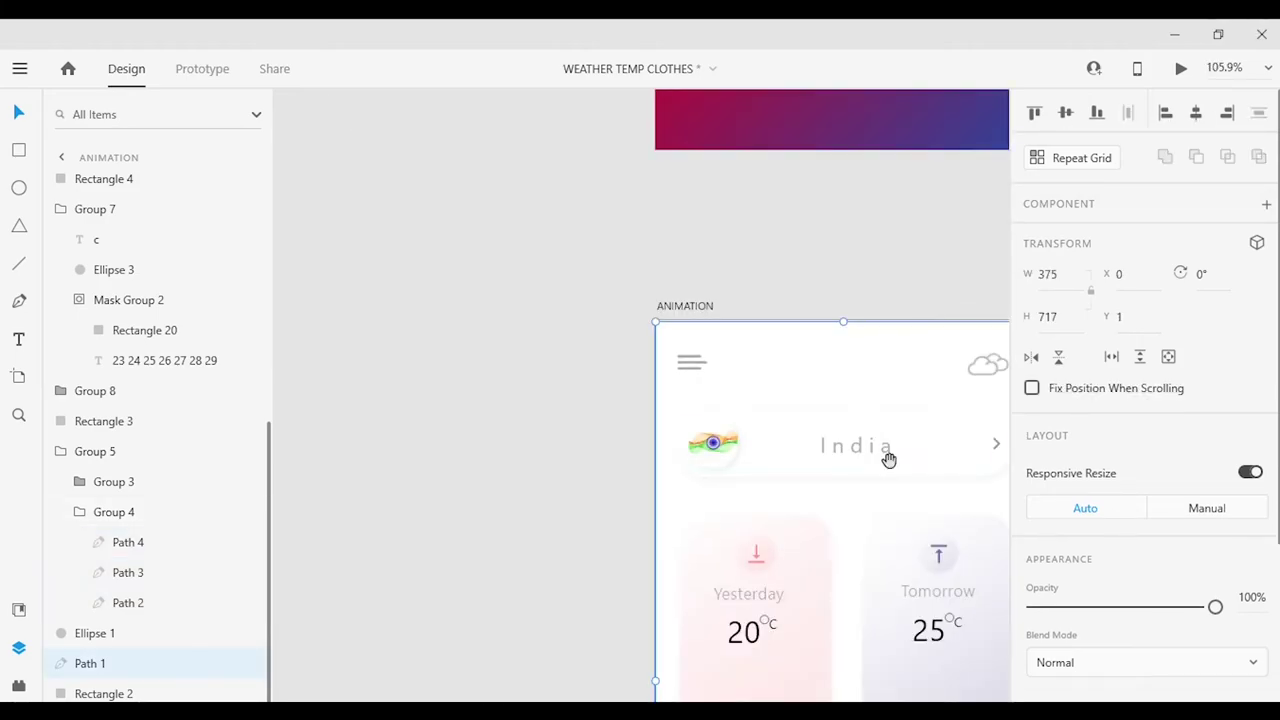
key(Escape)
alt+drag(497, 283, 706, 313)
Widen the mask rectangle over the Yesterday curve on the copied artboard to 98 so the whole curve shows.
scroll(654, 397, up, 5)
click(654, 397)
click(669, 429)
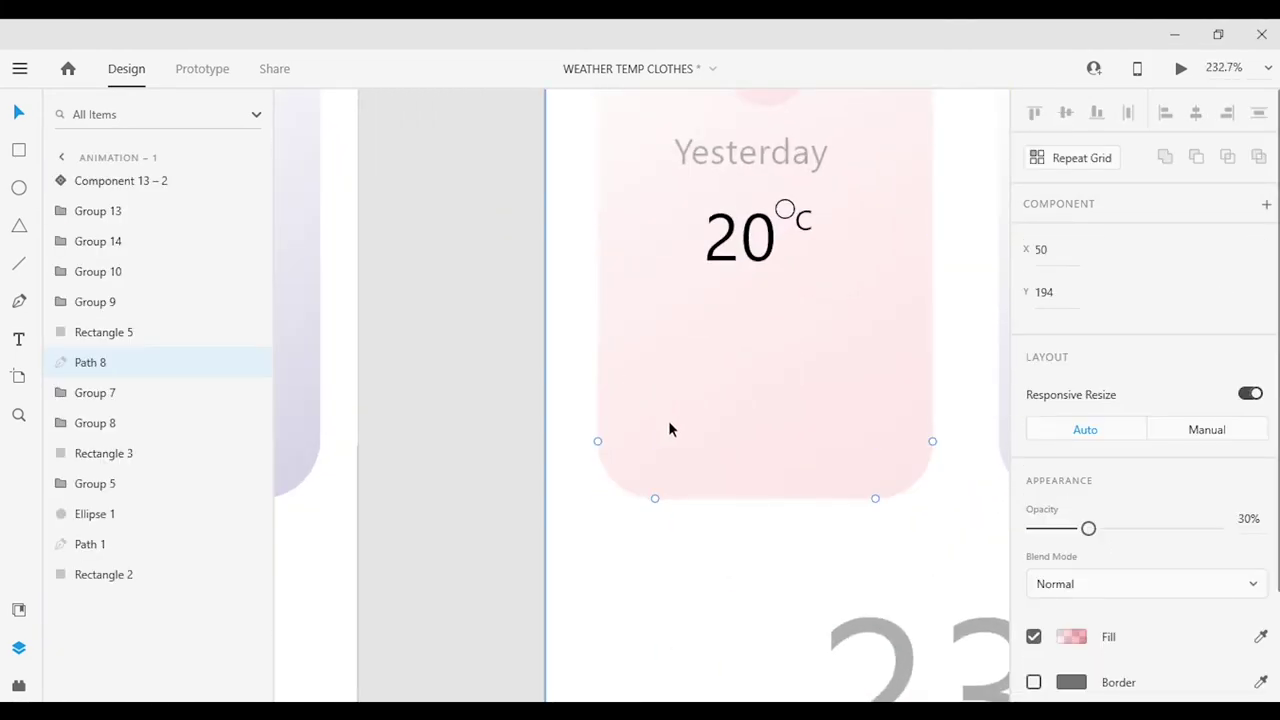
click(679, 398)
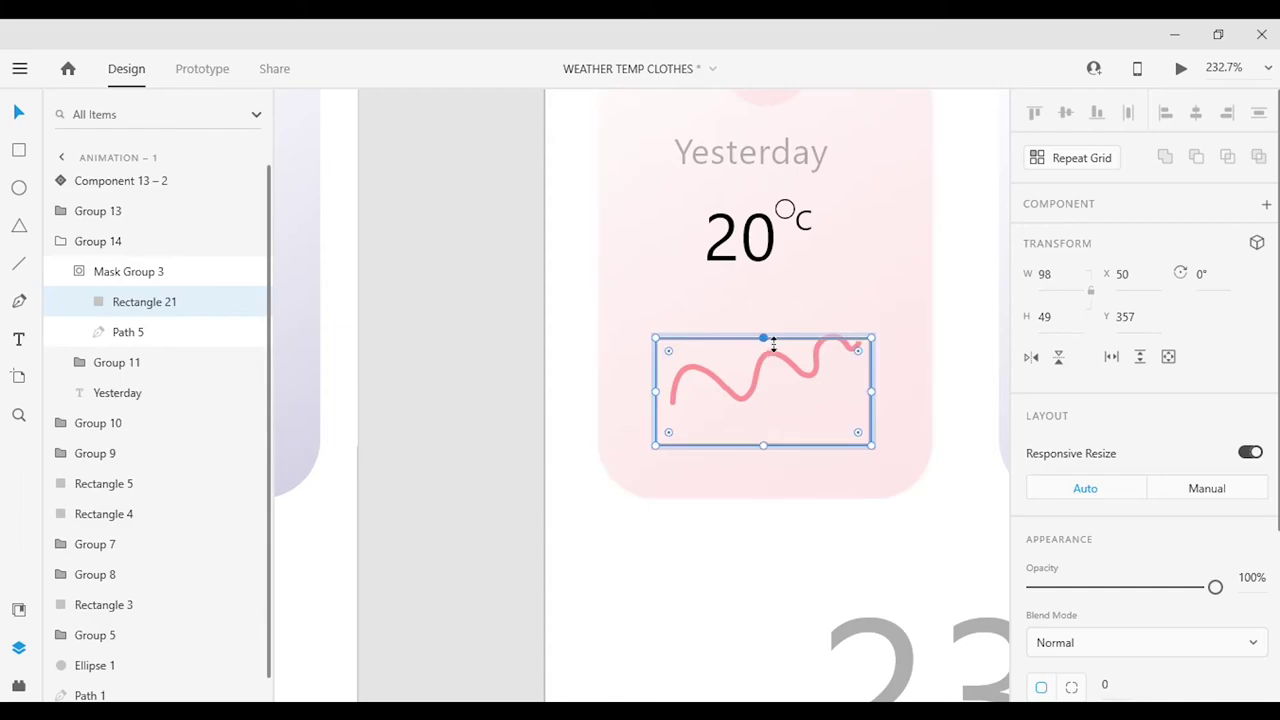
scroll(766, 337, down, 5)
key(Escape)
Adjust the Tomorrow curve's mask rectangle on the ANIMATION artboard to about 7 by 51 at X 222, Y 347.
scroll(434, 411, up, 5)
click(474, 237)
double_click(420, 323)
scroll(512, 516, down, 3)
click(177, 335)
double_click(641, 405)
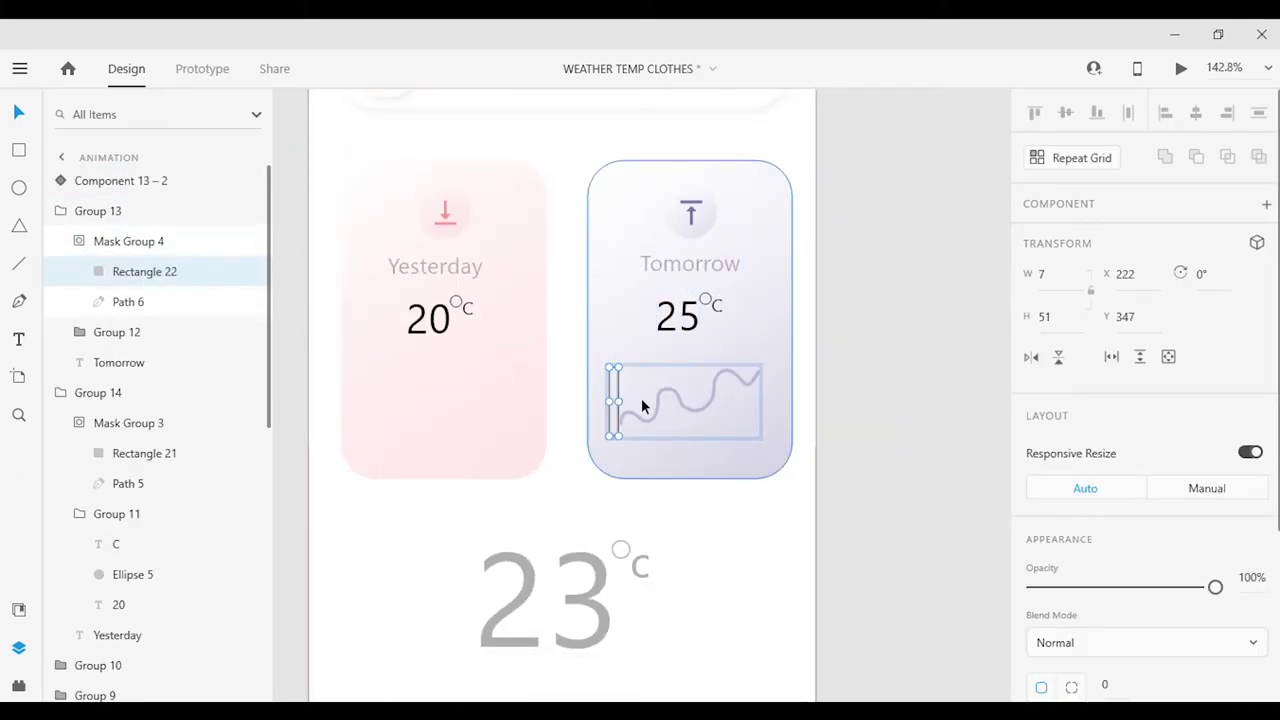
Place a copy of the ANIMATION artboard below HOME 2 and widen both curve masks on it to reveal the curves.
scroll(612, 375, up, 3)
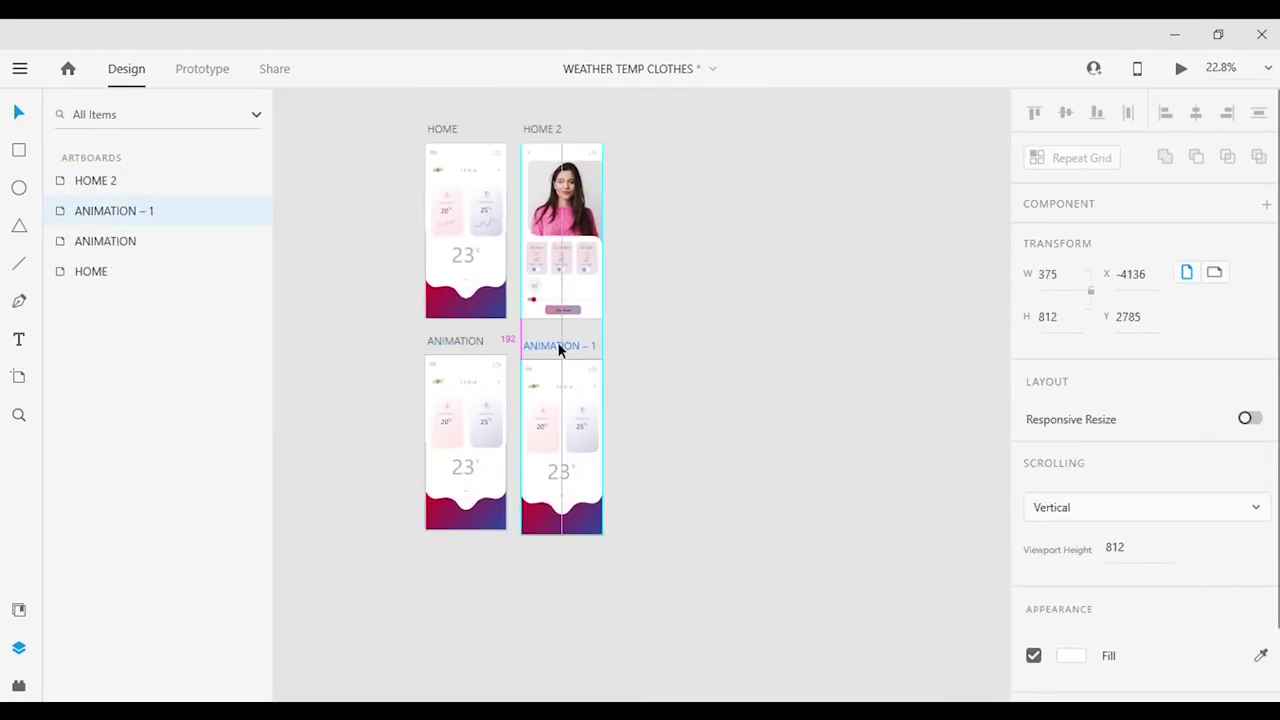
scroll(560, 349, up, 5)
click(511, 420)
scroll(511, 420, up, 3)
double_click(462, 478)
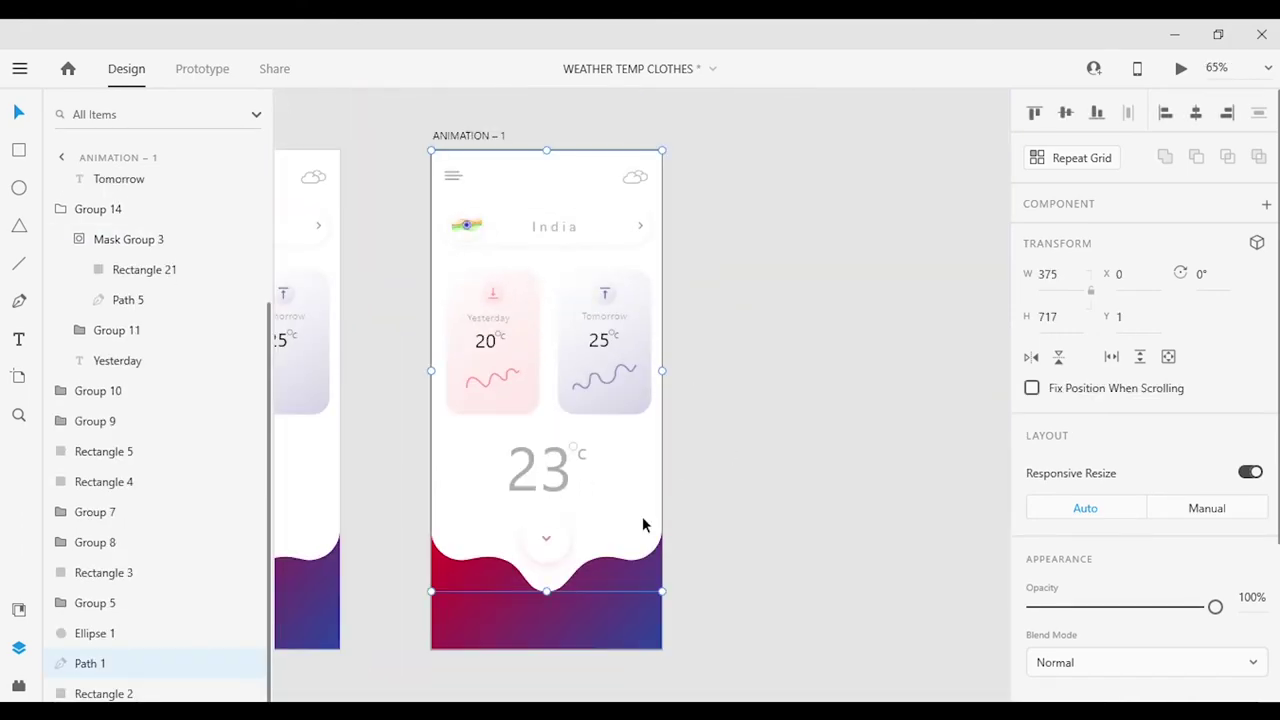
Shift the number column up inside its mask on ANIMATION – 1 so that 28 shows.
scroll(538, 470, up, 3)
click(503, 491)
double_click(466, 543)
drag(466, 543, 501, 563)
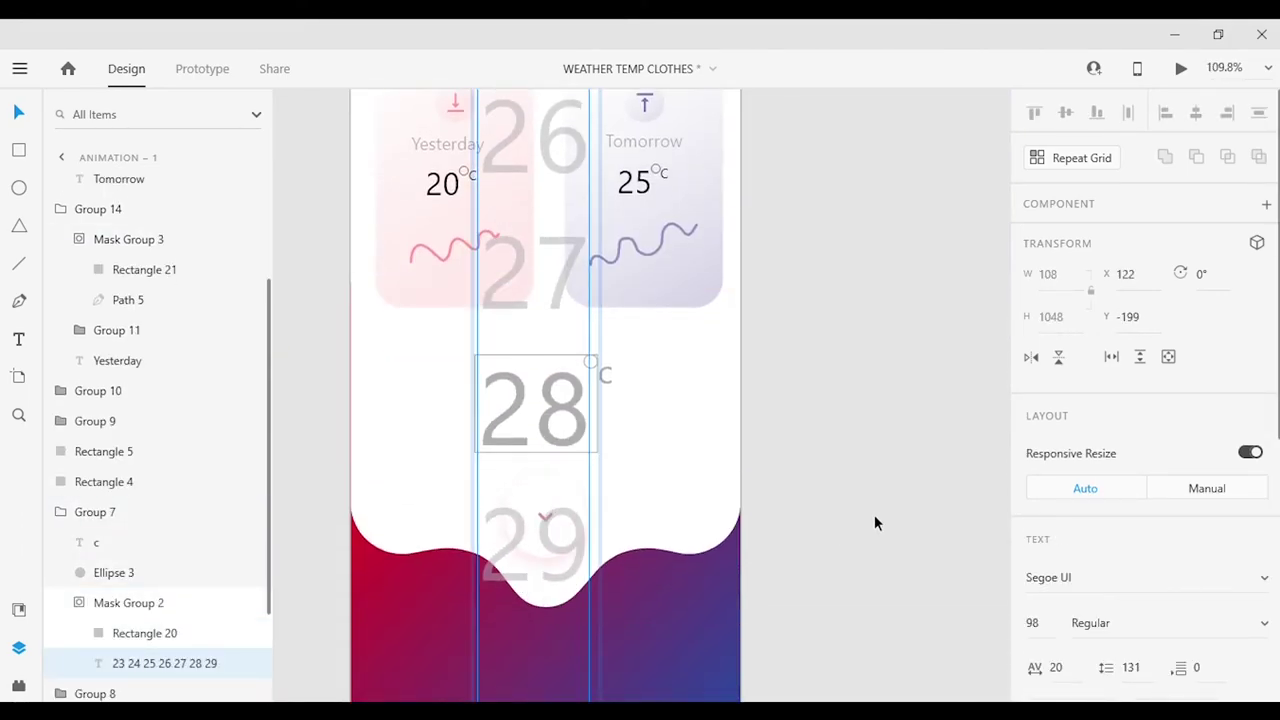
click(884, 517)
Stretch the white wave's dip on ANIMATION – 1 down between vertical guides and move the round arrow button into it.
key(ctrl+minus)
scroll(872, 520, up, 4)
drag(463, 503, 630, 503)
drag(463, 530, 751, 532)
click(466, 586)
drag(466, 586, 688, 600)
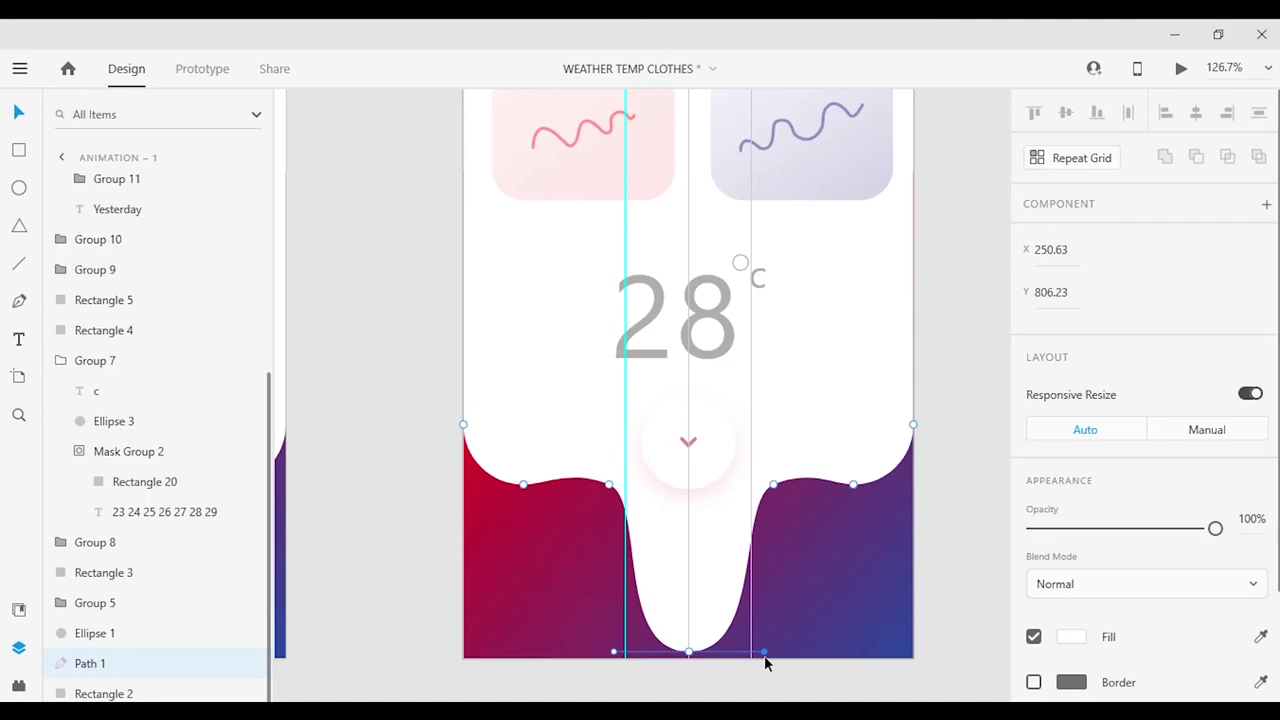
click(714, 456)
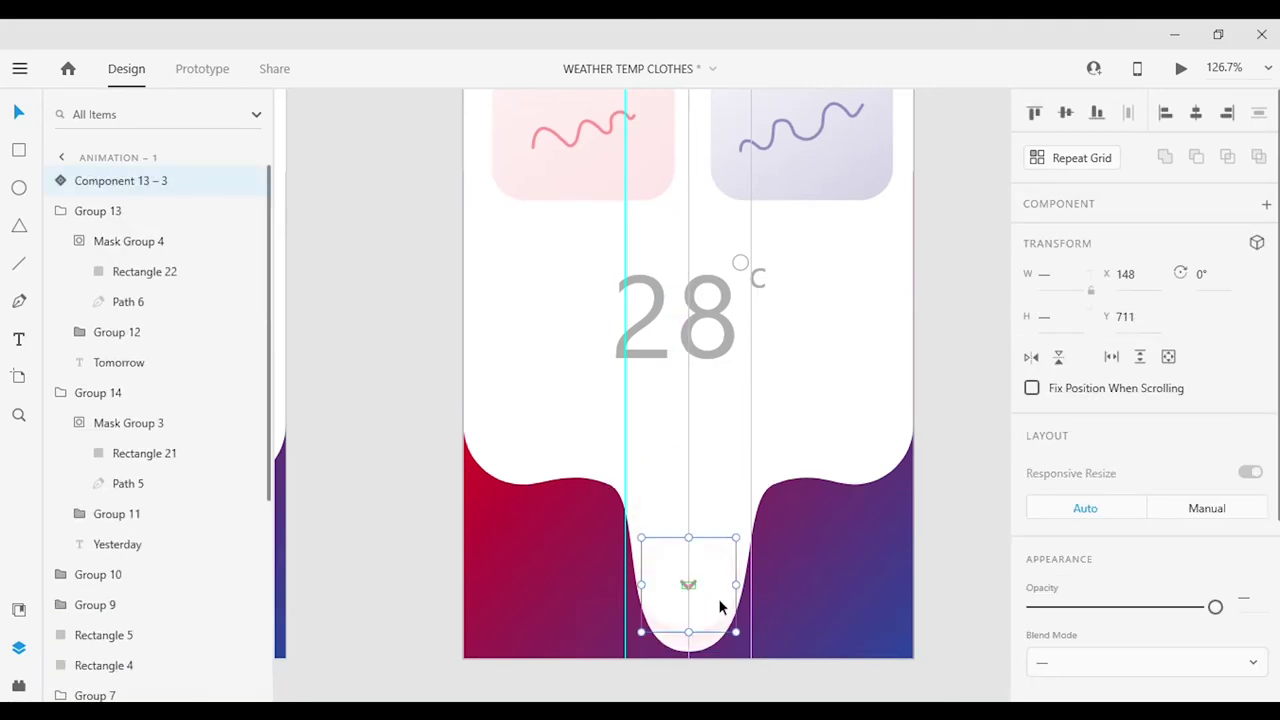
Link the arrow button on the ANIMATION artboard to ANIMATION – 1 in the prototype.
key(ctrl+0)
key(ctrl+Tab)
click(472, 492)
click(643, 179)
click(472, 330)
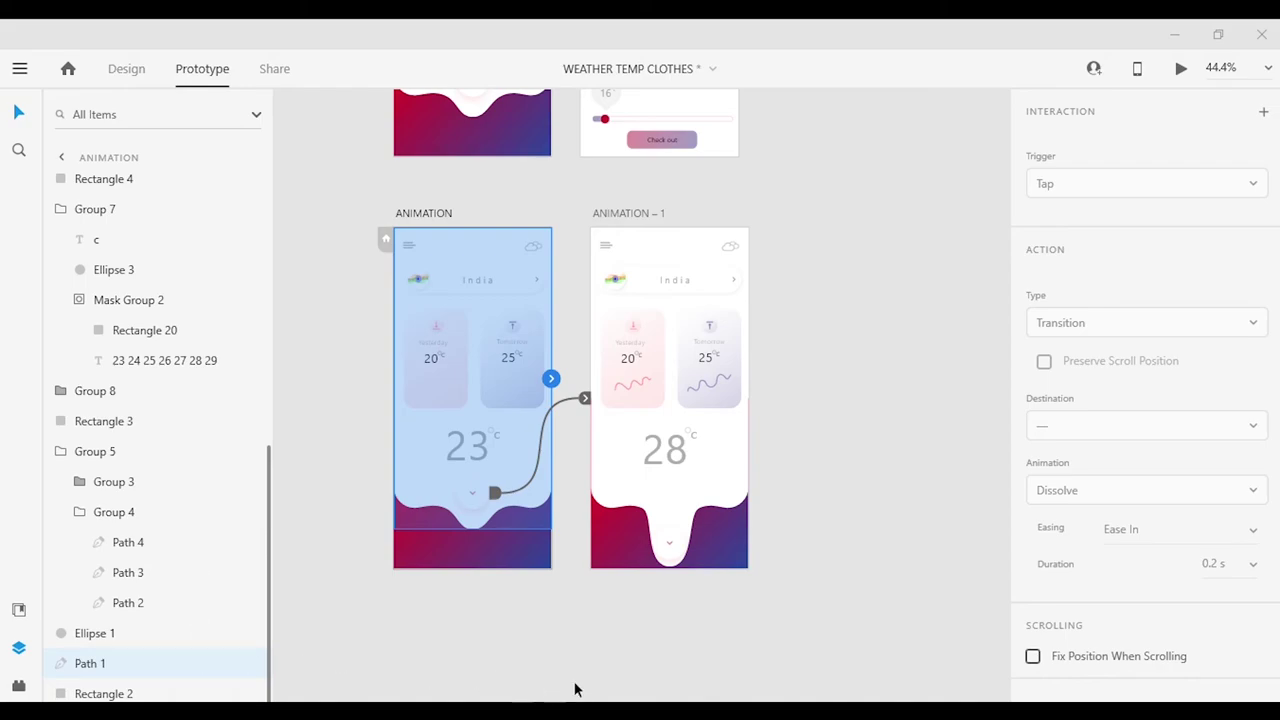
click(745, 637)
Undo the prototype link and the recent edits on ANIMATION – 1 back to the 23 version with the shallow wave.
scroll(677, 429, up, 3)
scroll(834, 438, down, 2)
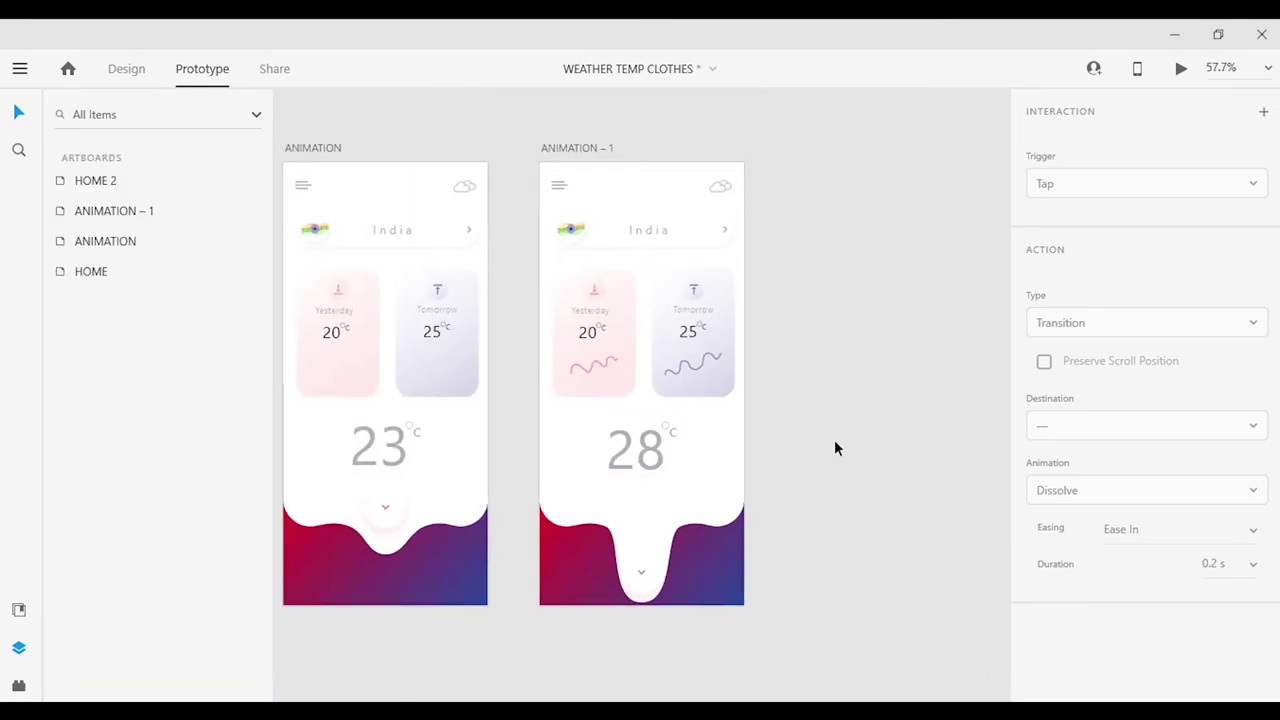
scroll(599, 401, up, 5)
scroll(505, 361, down, 5)
scroll(687, 456, up, 3)
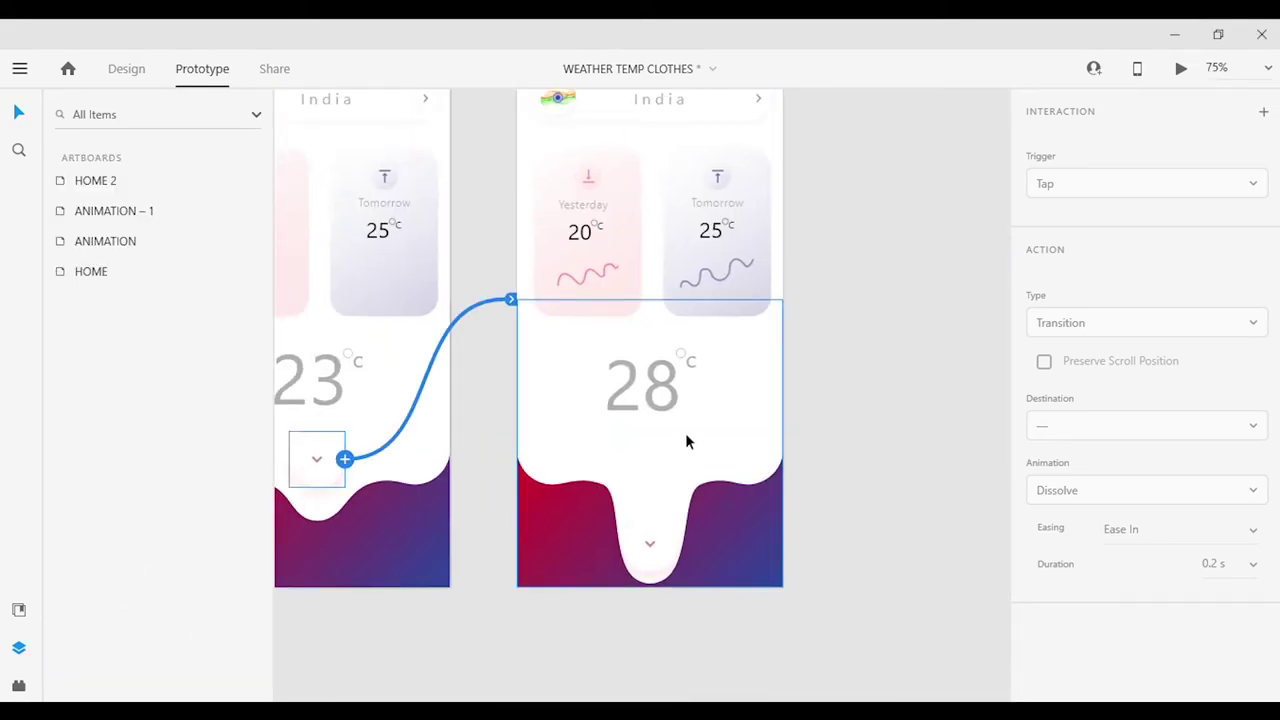
click(723, 434)
double_click(684, 437)
key(Tab)
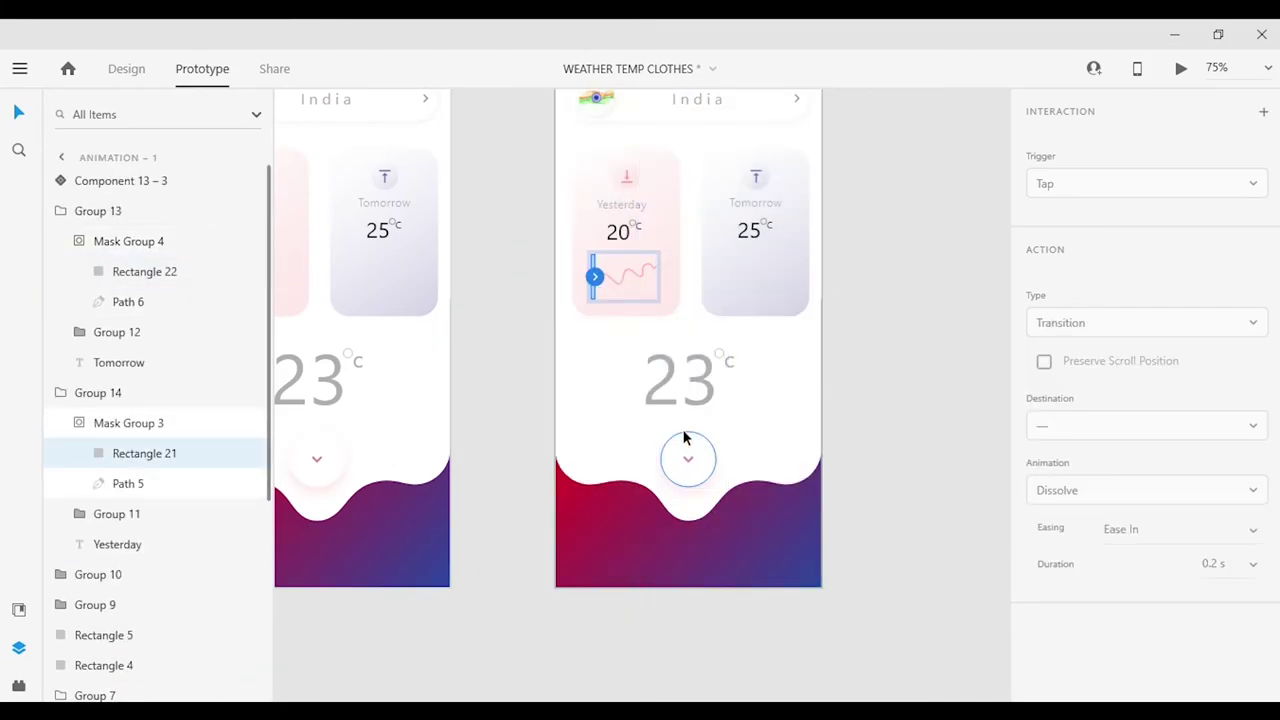
Reveal the full Yesterday and Tomorrow curves on ANIMATION – 1 while keeping the temperature at 23.
scroll(580, 305, up, 4)
click(486, 294)
scroll(494, 437, up, 2)
click(494, 437)
click(923, 460)
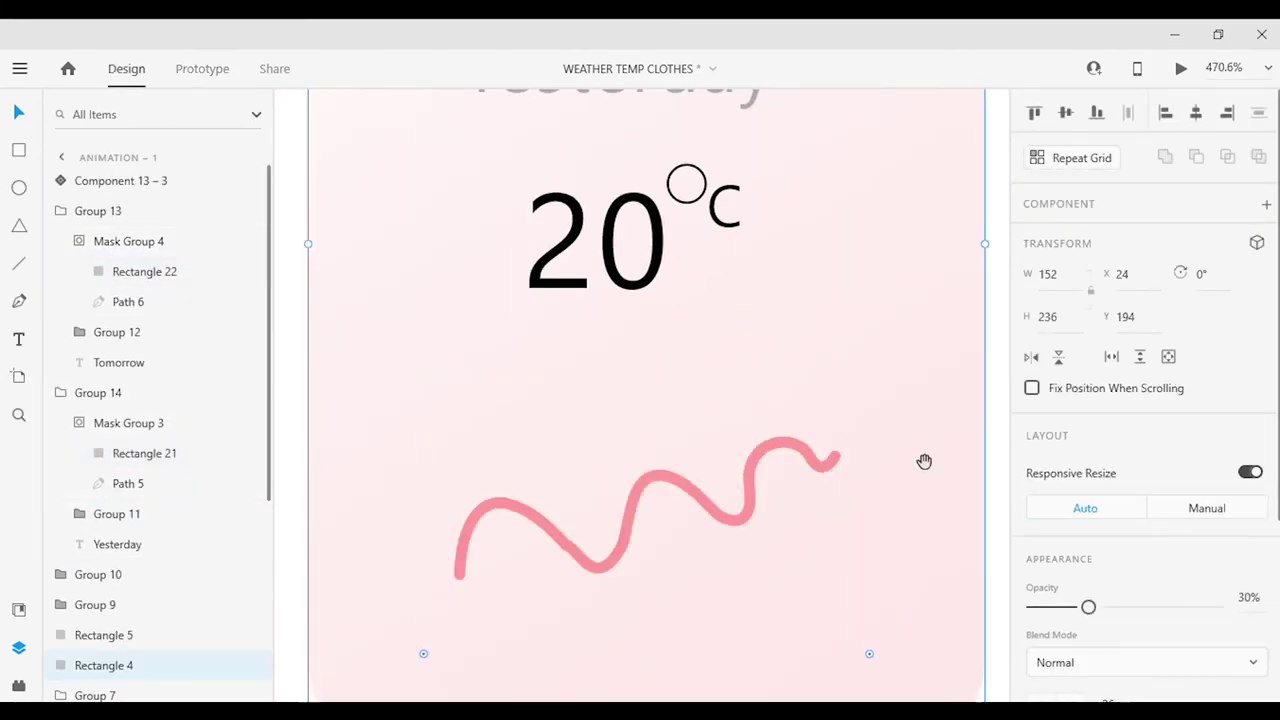
scroll(923, 460, right, 5)
Link the ANIMATION artboard to ANIMATION – 1 with a Time trigger, 0 s delay and Auto-Animate, Ease In-Out, 0.6 s.
click(683, 272)
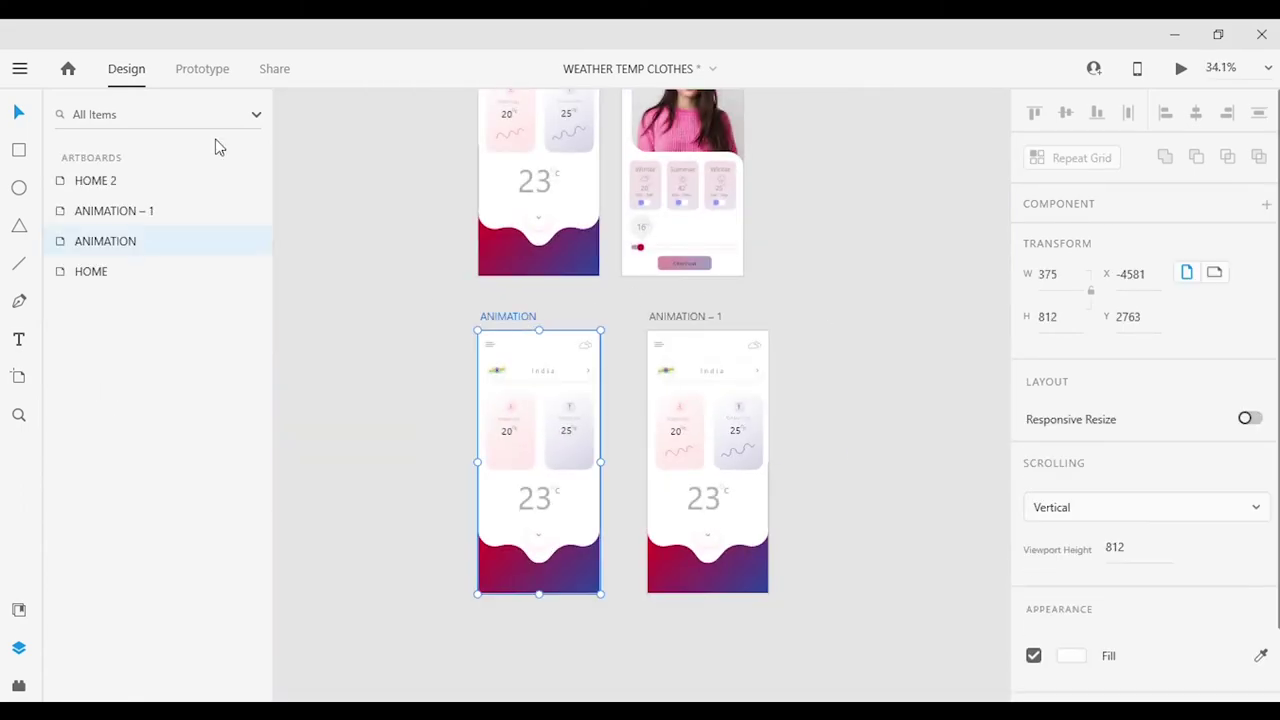
click(202, 68)
drag(598, 442, 657, 477)
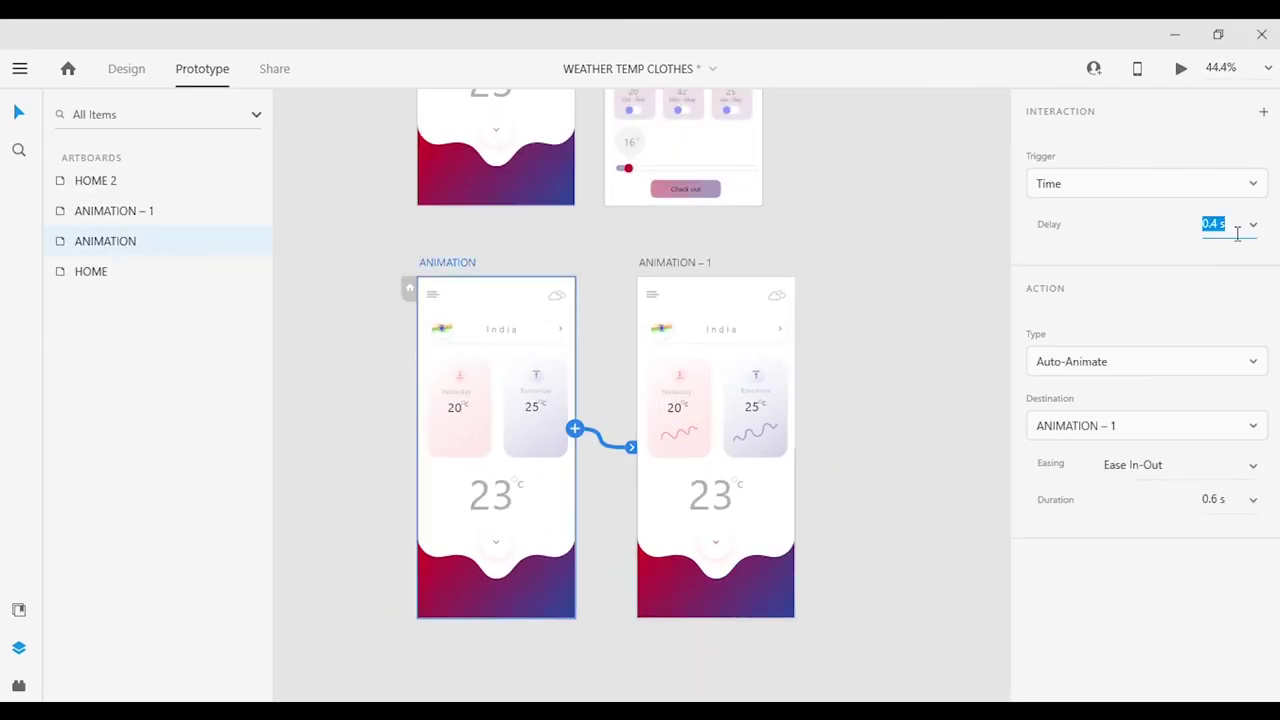
text(0)
key(Return)
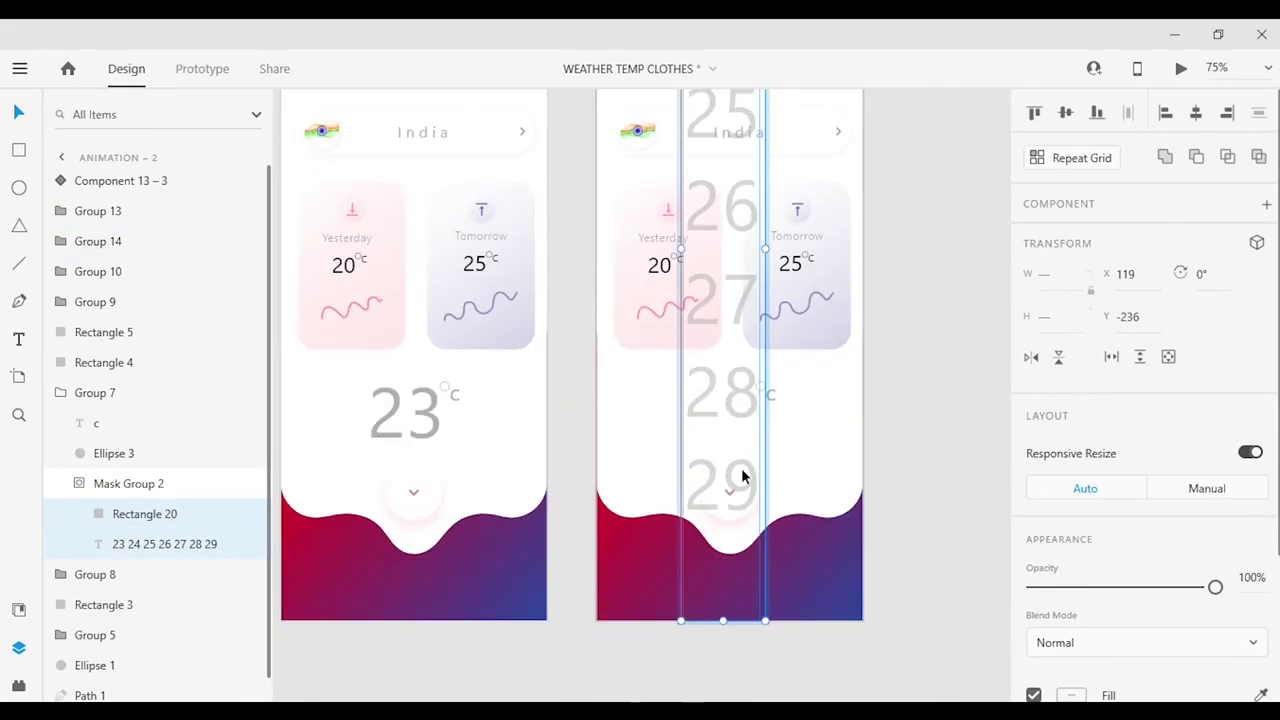
Shift the number column up inside its mask on ANIMATION – 2 so that 28 shows.
drag(743, 477, 755, 508)
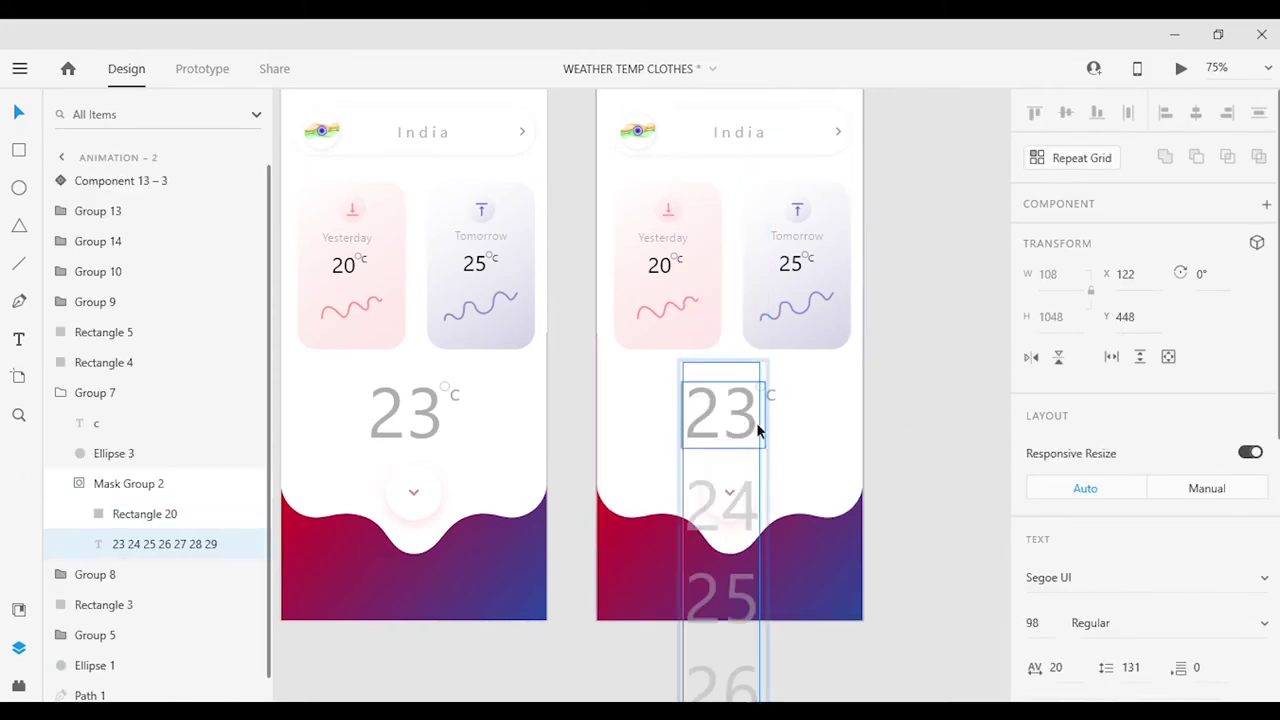
drag(777, 428, 766, 249)
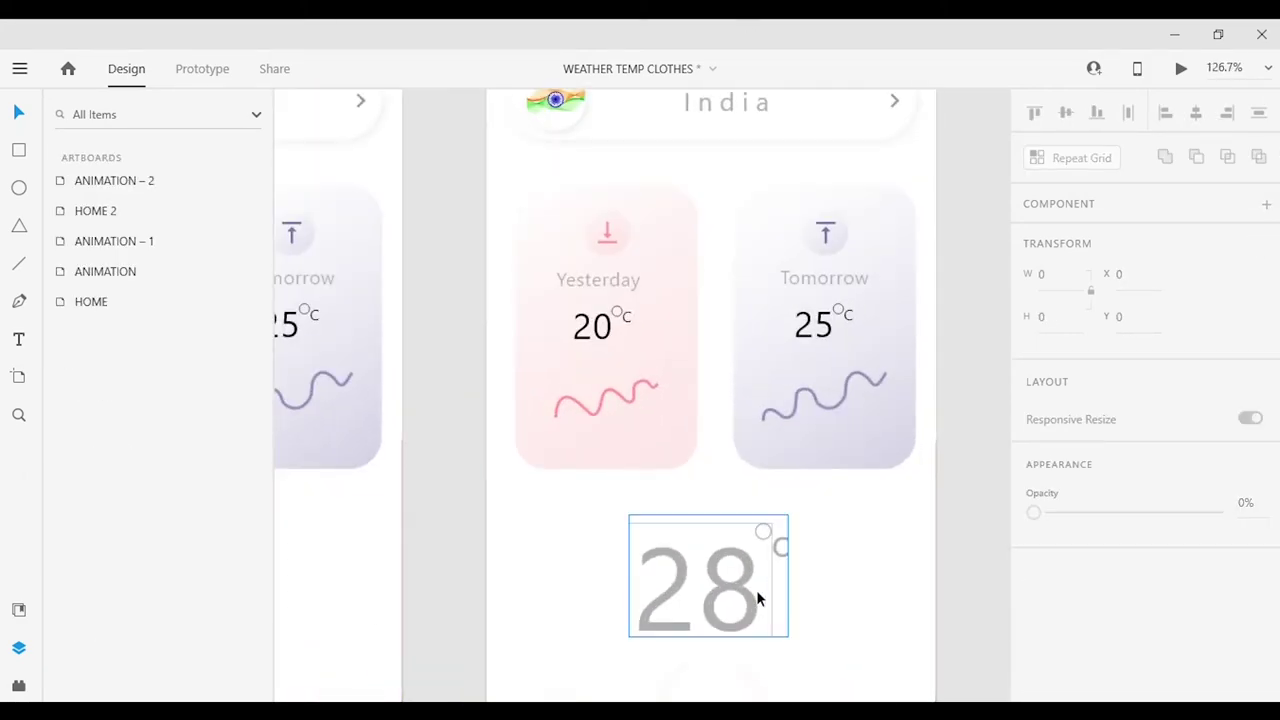
double_click(750, 585)
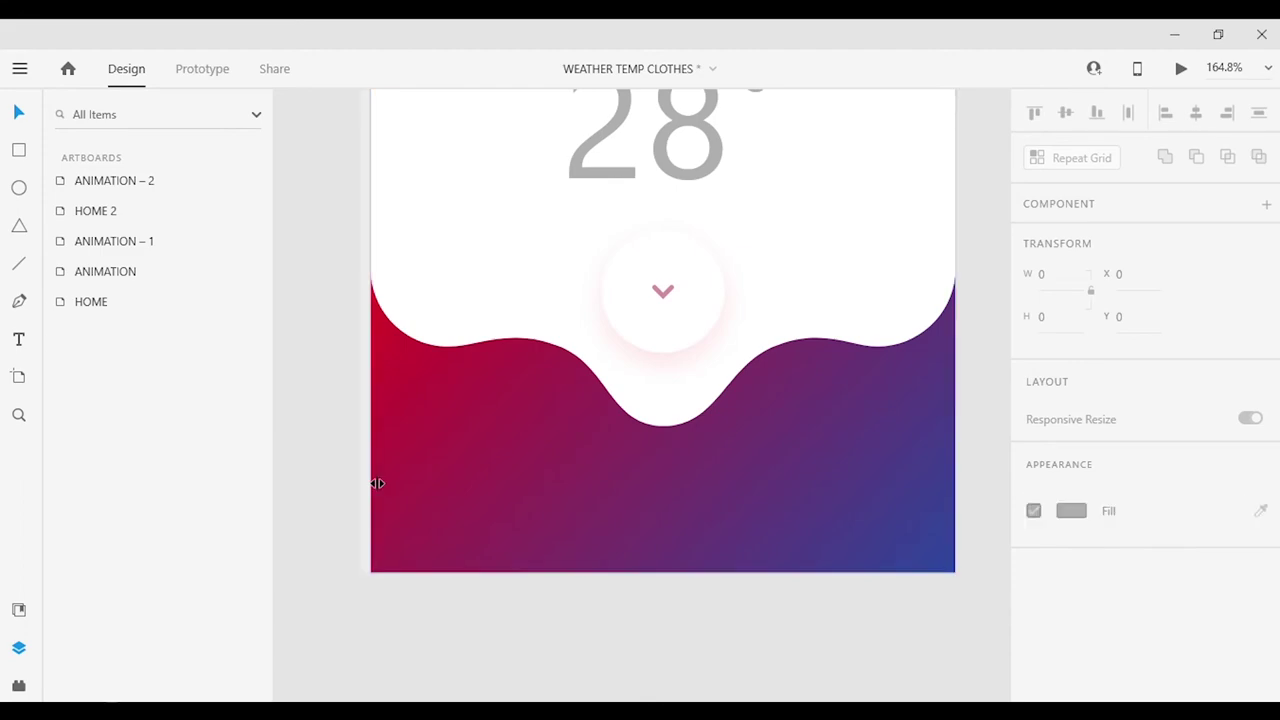
Add vertical guides around the arrow button on ANIMATION – 2 and pull the white wave's lowest point down near the artboard's bottom edge.
drag(371, 480, 585, 480)
drag(371, 545, 671, 543)
double_click(680, 391)
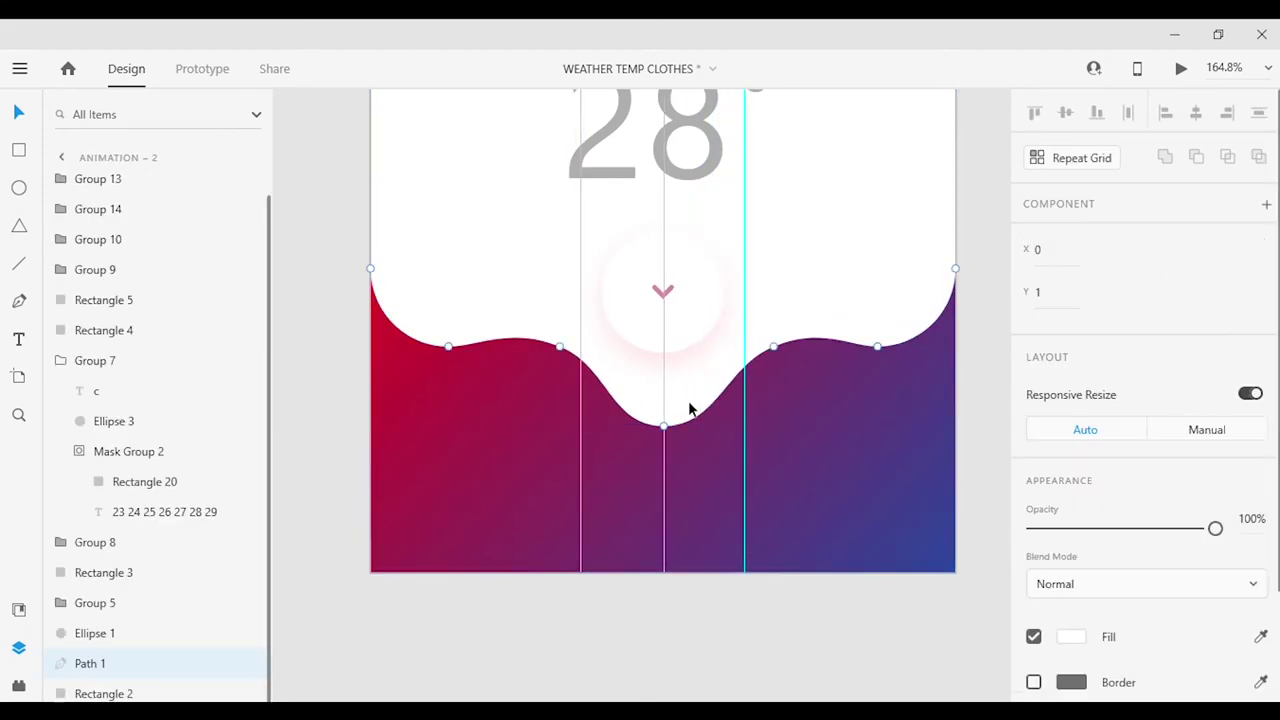
drag(674, 432, 674, 575)
Move the round arrow button and its arrow down into the stretched dip, at Y 716.
click(697, 322)
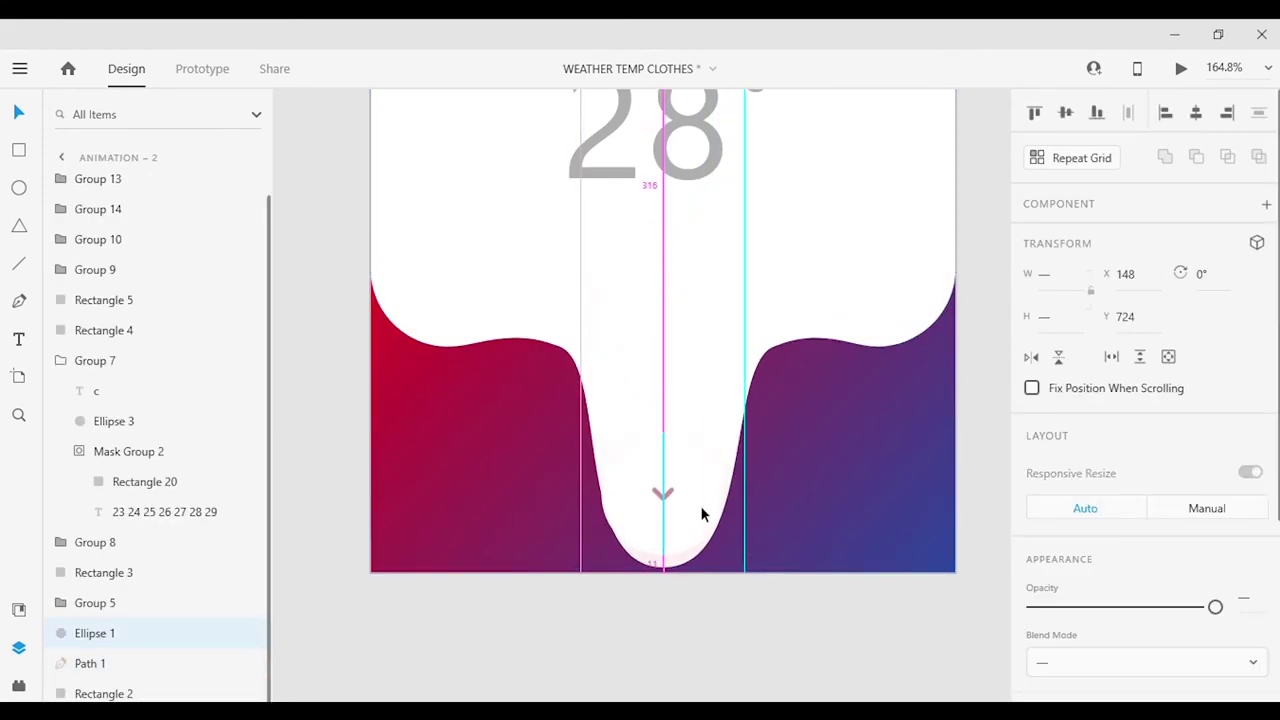
key(Return)
click(700, 540)
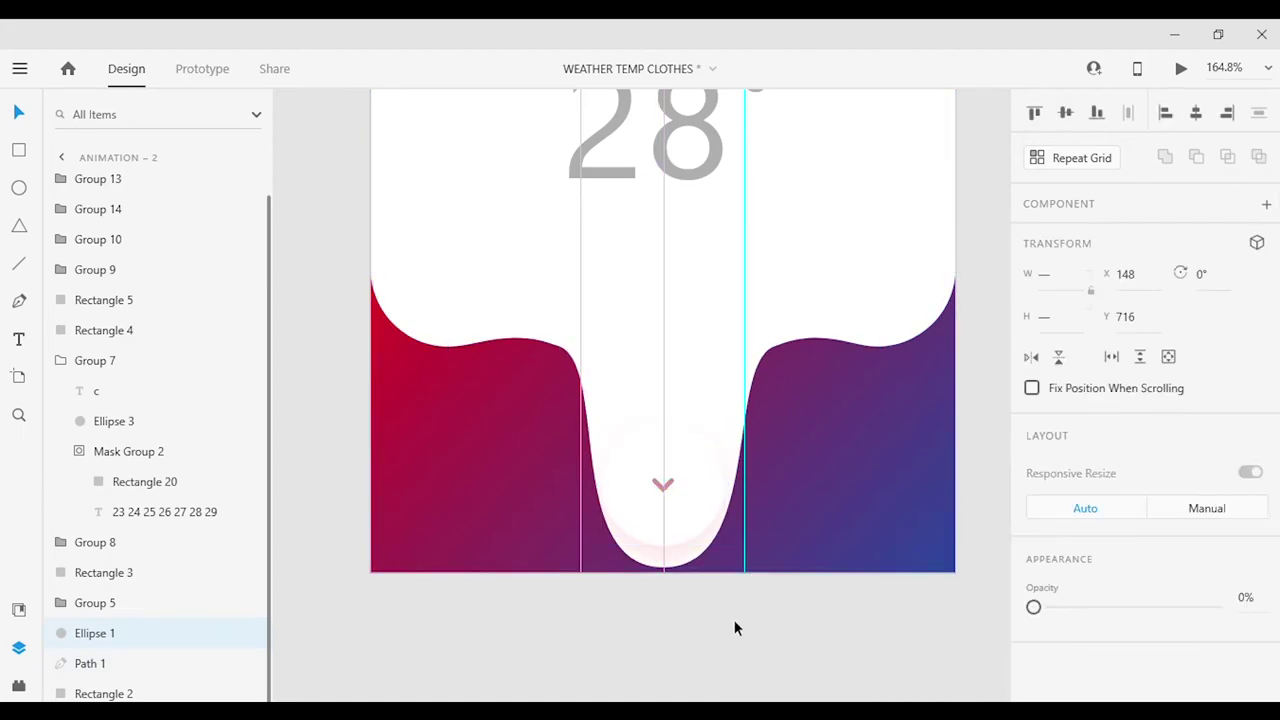
Link the arrow button on ANIMATION – 1 to the ANIMATION – 2 artboard in the prototype.
scroll(502, 245, down, 5)
key(ctrl+Tab)
drag(544, 531, 714, 440)
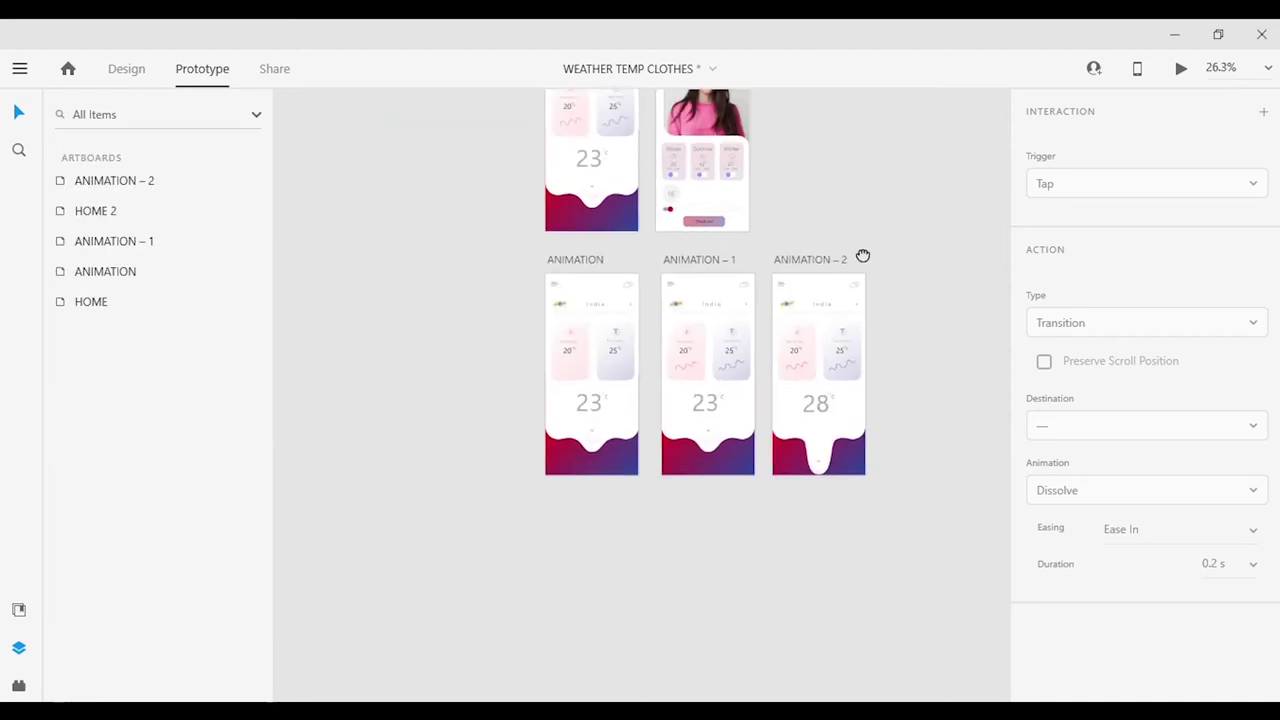
Place a copy of the HOME 2 artboard to the right of ANIMATION – 2 and name it ANIMATION 2.
key(ctrl+d)
drag(738, 166, 855, 385)
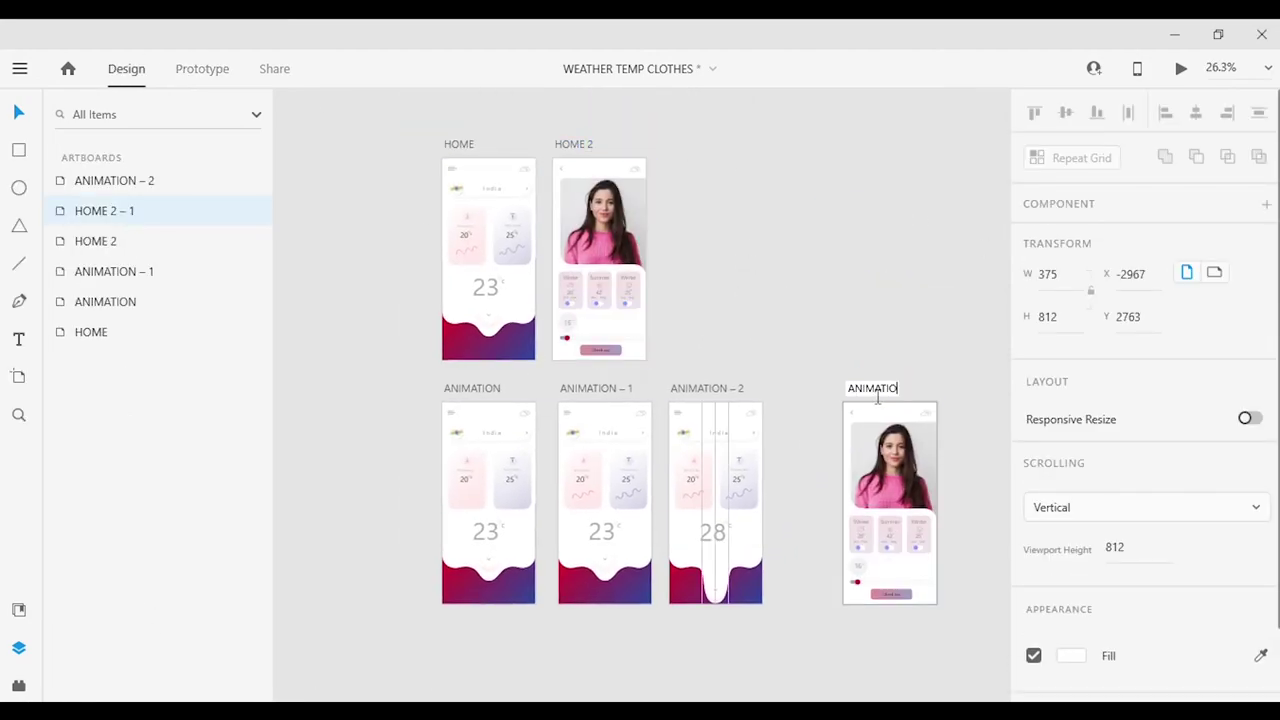
text(ON 2)
key(Return)
Duplicate the ANIMATION 2 artboard and slide the three season toggle knobs on the copy to the right.
scroll(934, 409, up, 3)
scroll(706, 286, right, 2)
scroll(808, 354, up, 2)
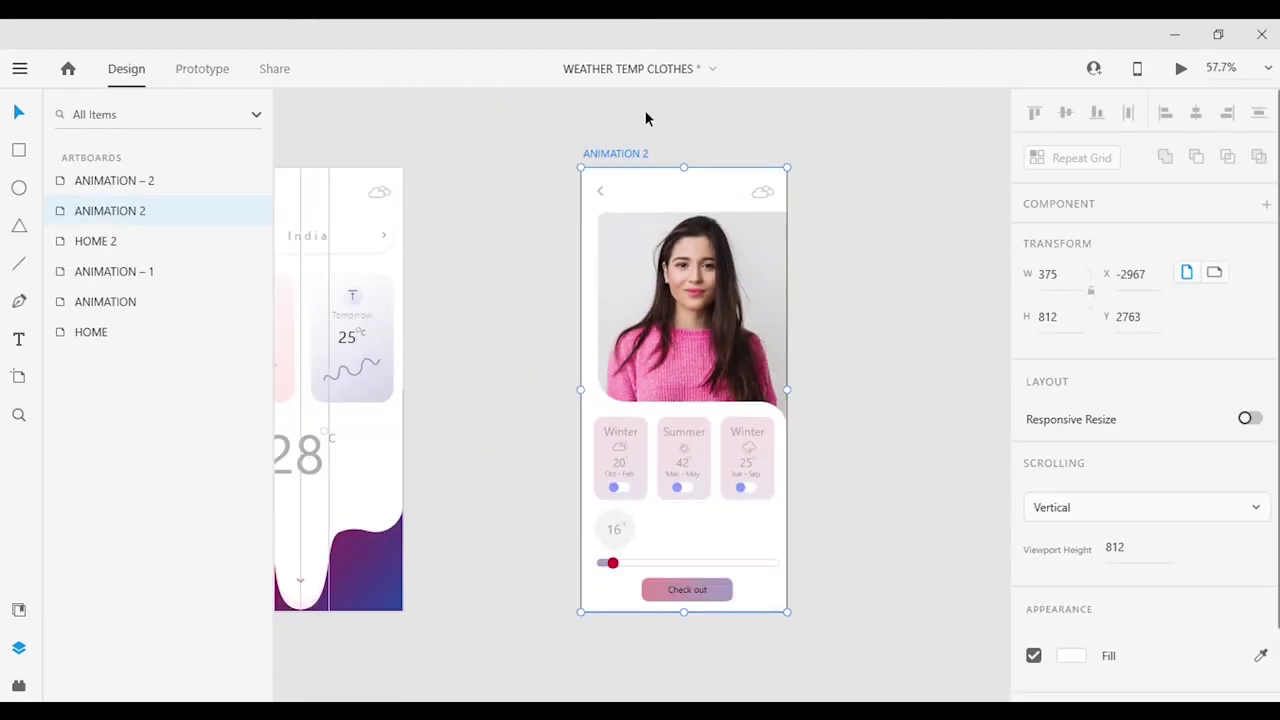
key(ctrl+d)
scroll(654, 543, up, 6)
ctrl+click(453, 300)
key(Escape)
Move the red slider knob and the temperature bubble together to the right end of the slider.
ctrl+click(449, 580)
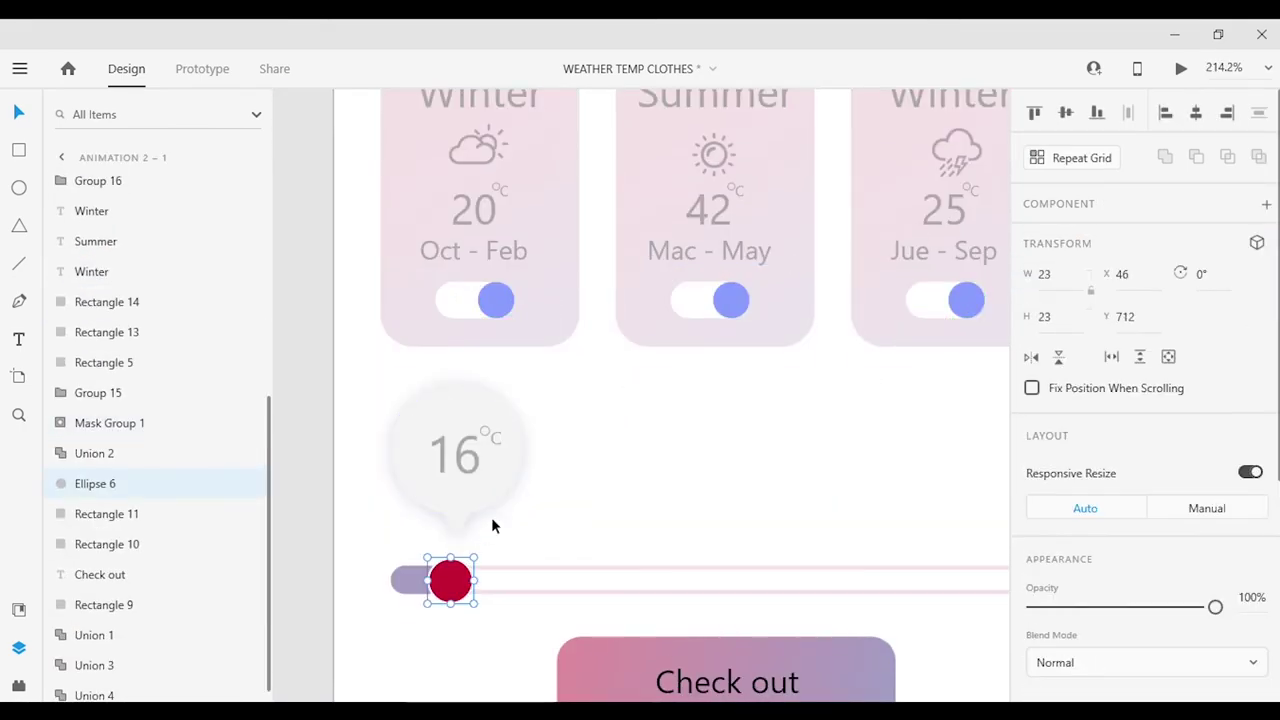
shift+click(455, 455)
drag(611, 494, 660, 505)
Shift the number column up inside the temperature bubble's mask so that 28 shows.
scroll(627, 490, down, 1)
scroll(625, 450, up, 4)
ctrl+click(625, 453)
scroll(640, 450, down, 9)
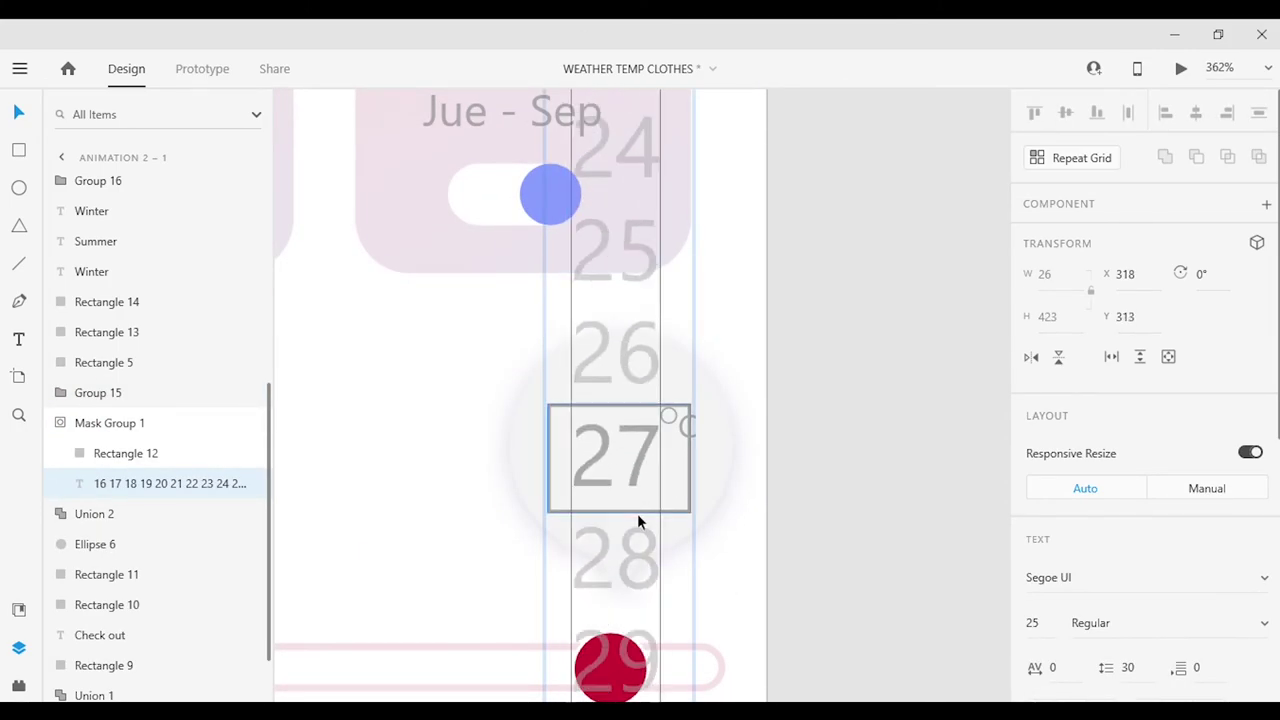
key(Escape)
key(Escape)
Extend the slider's purple fill to the red knob at the right end on ANIMATION 2 – 1.
scroll(566, 500, down, 3)
scroll(566, 500, down, 2)
drag(870, 540, 892, 573)
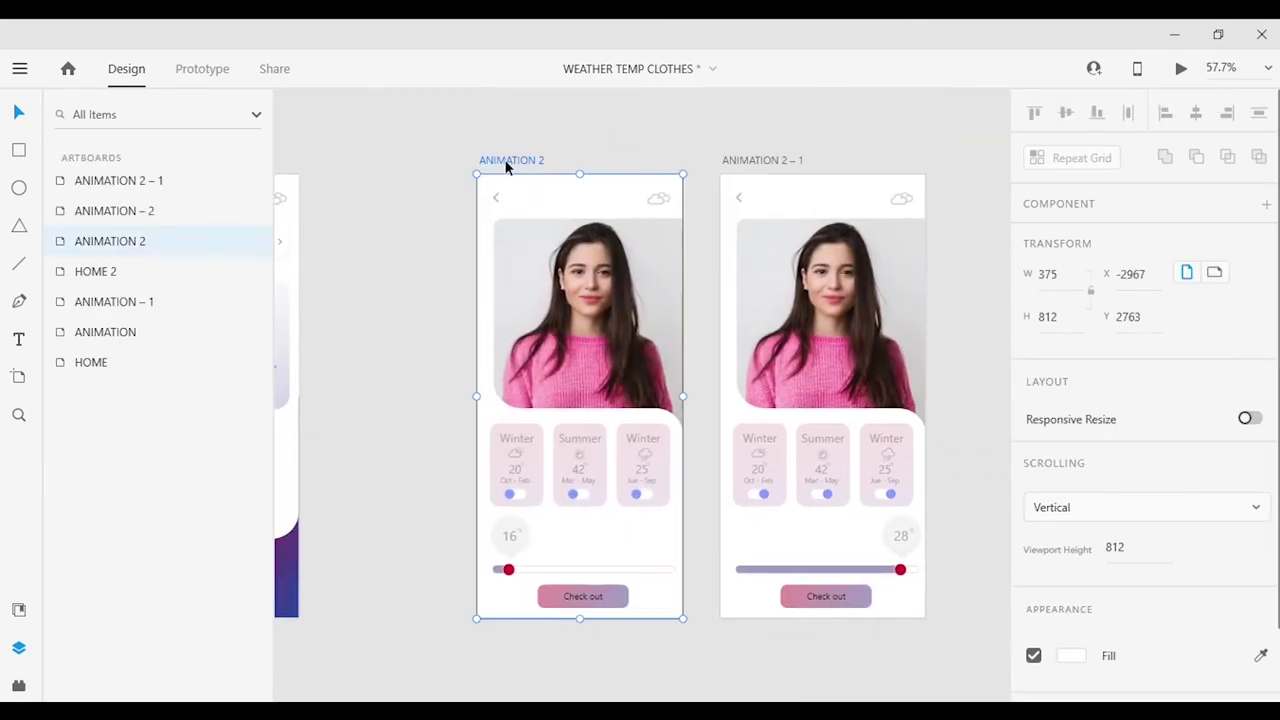
Duplicate the ANIMATION 2 artboard and add a prototype link from the ANIMATION – 2 artboard to ANIMATION 2.
key(ctrl+d)
click(189, 71)
click(390, 160)
drag(561, 378, 621, 410)
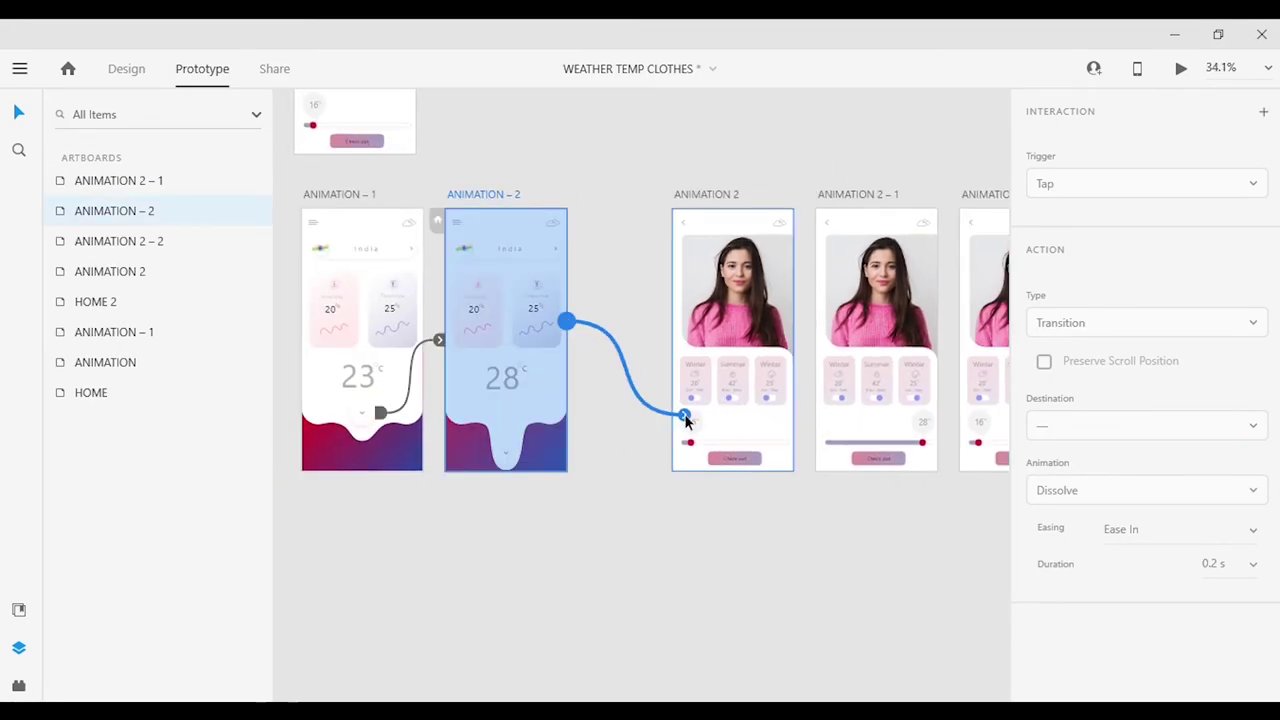
drag(685, 420, 686, 420)
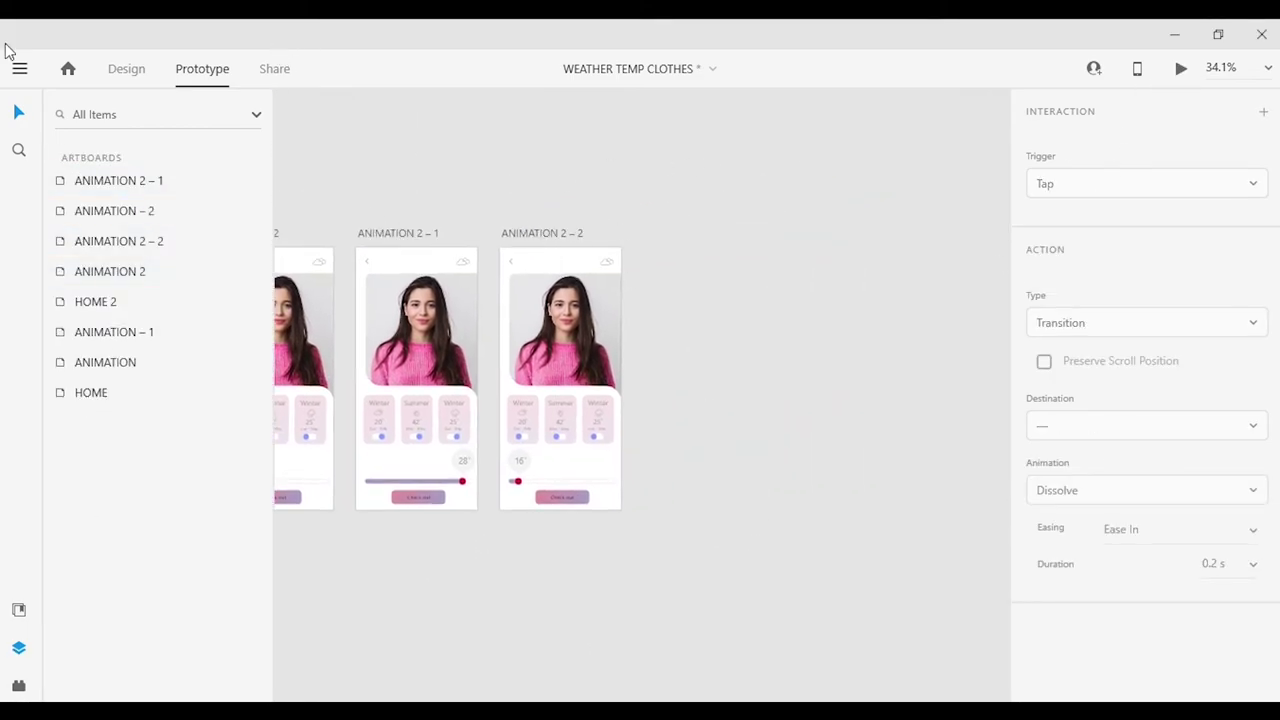
Duplicate ANIMATION 2 – 2 and move the copy's red slider knob and temperature bubble together to the right end of the slider.
key(ctrl+1)
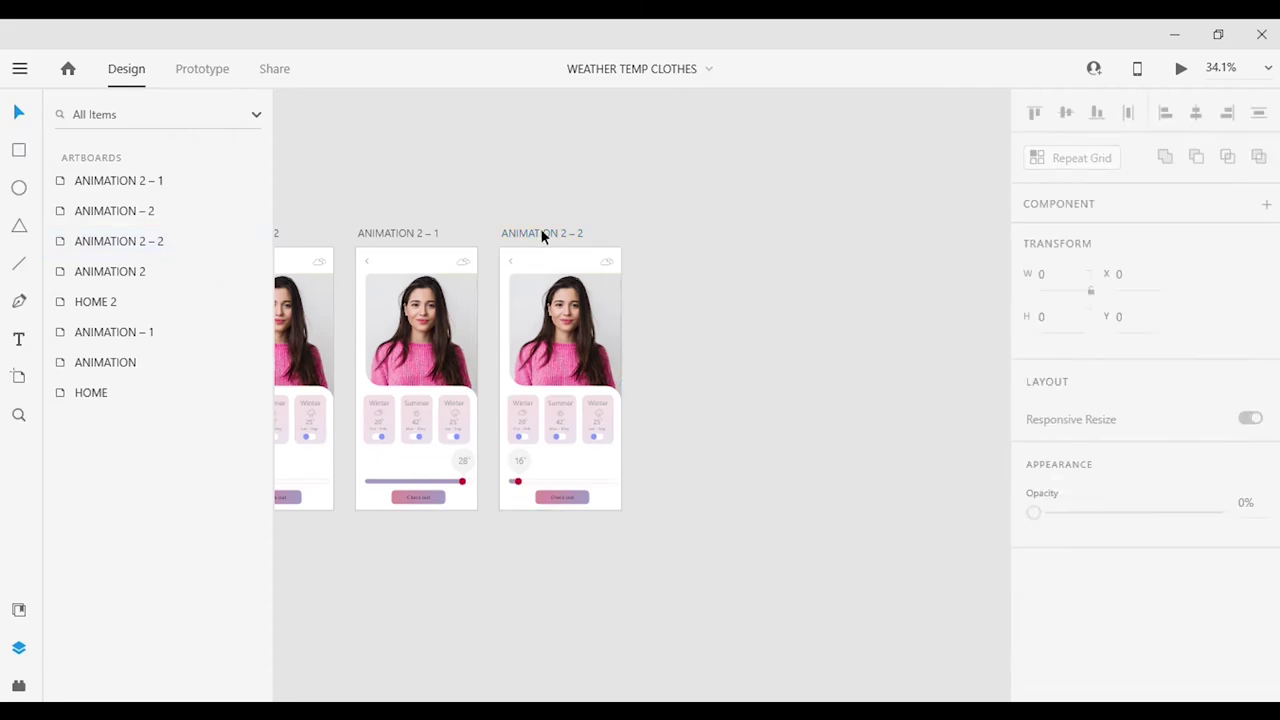
drag(541, 232, 682, 226)
scroll(680, 465, up, 5)
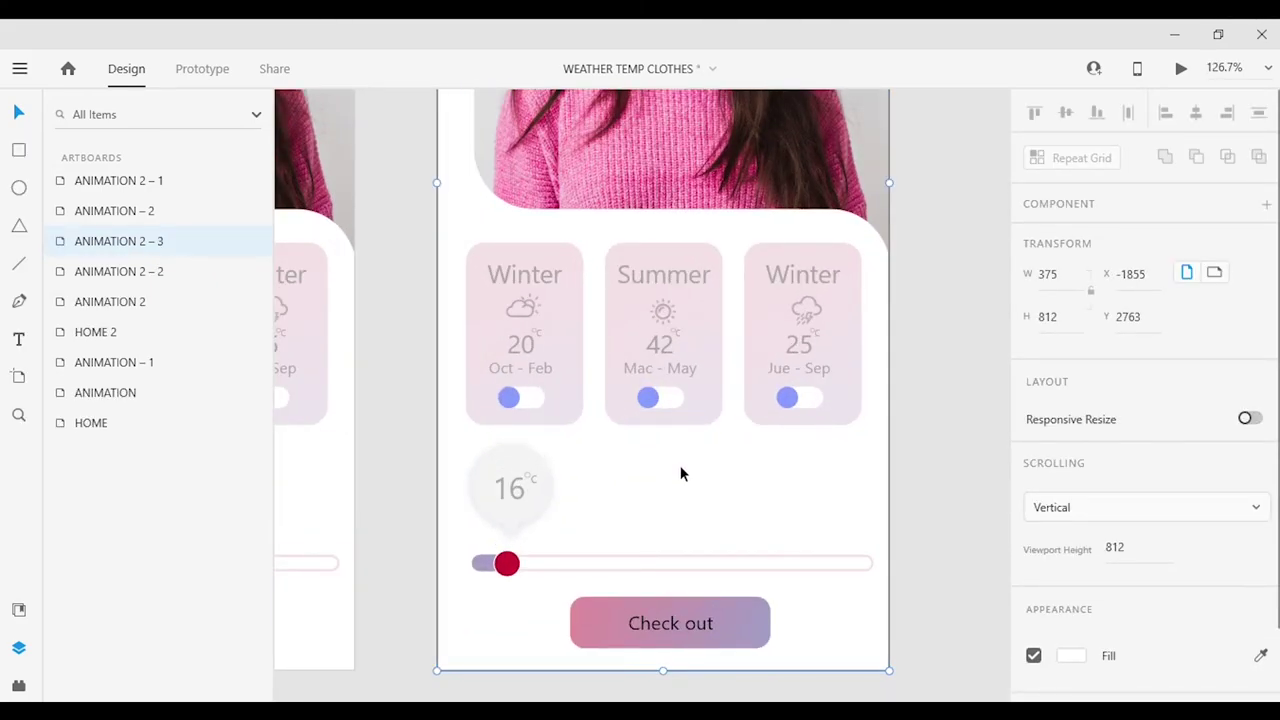
click(528, 498)
scroll(530, 492, up, 3)
click(543, 486)
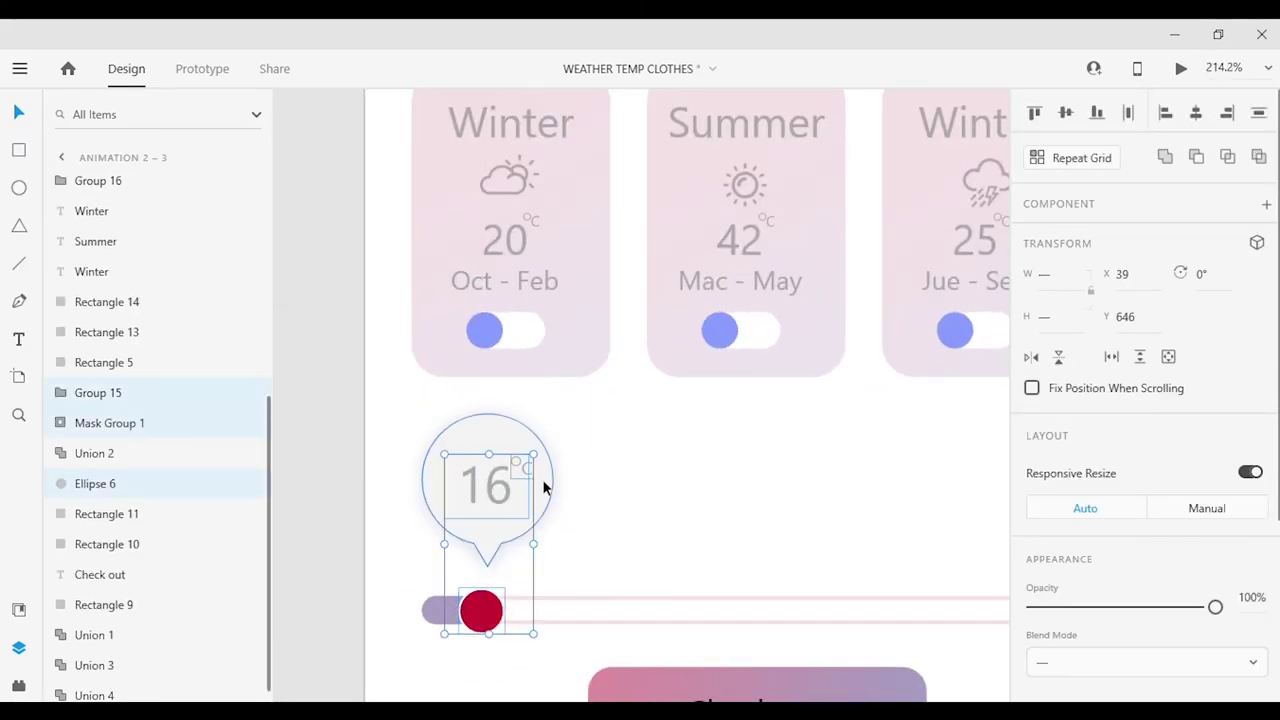
drag(543, 486, 757, 530)
On ANIMATION 2 – 3, shift the masked number column to show 28 and extend the slider's purple fill to the red knob.
double_click(756, 496)
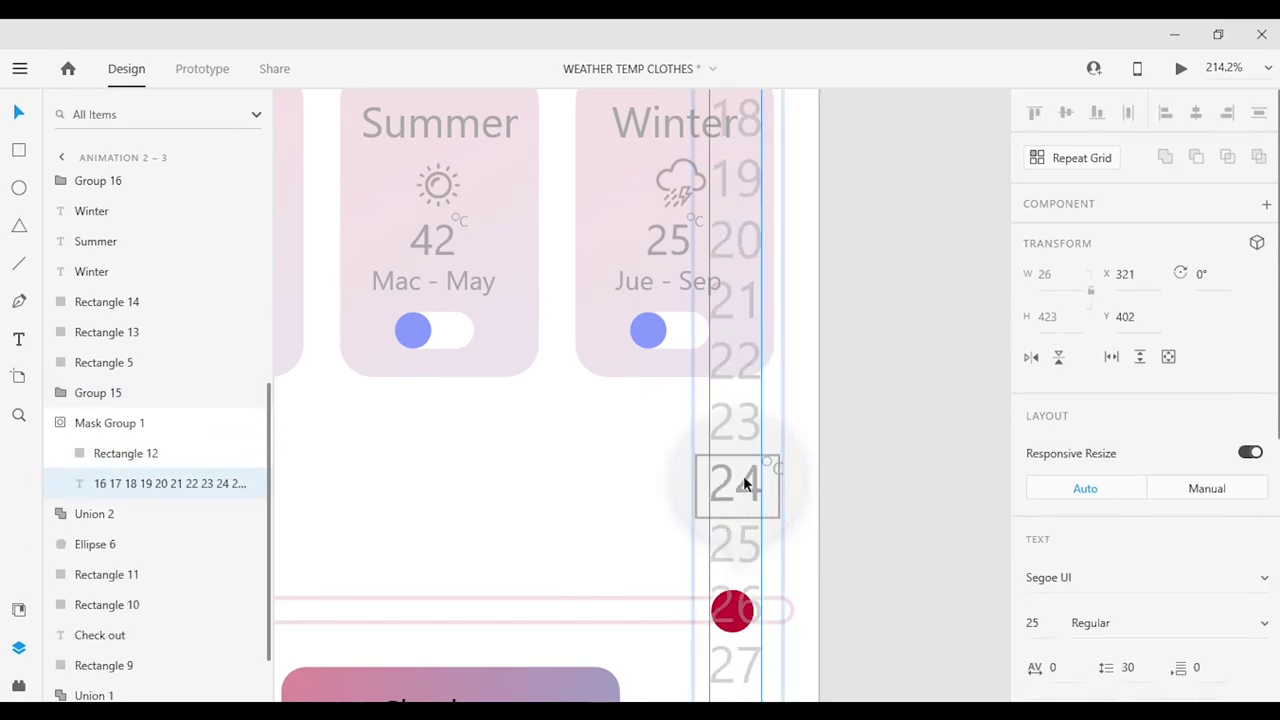
click(703, 520)
scroll(703, 520, left, 3)
click(441, 560)
drag(441, 560, 951, 608)
click(874, 565)
scroll(874, 565, down, 5)
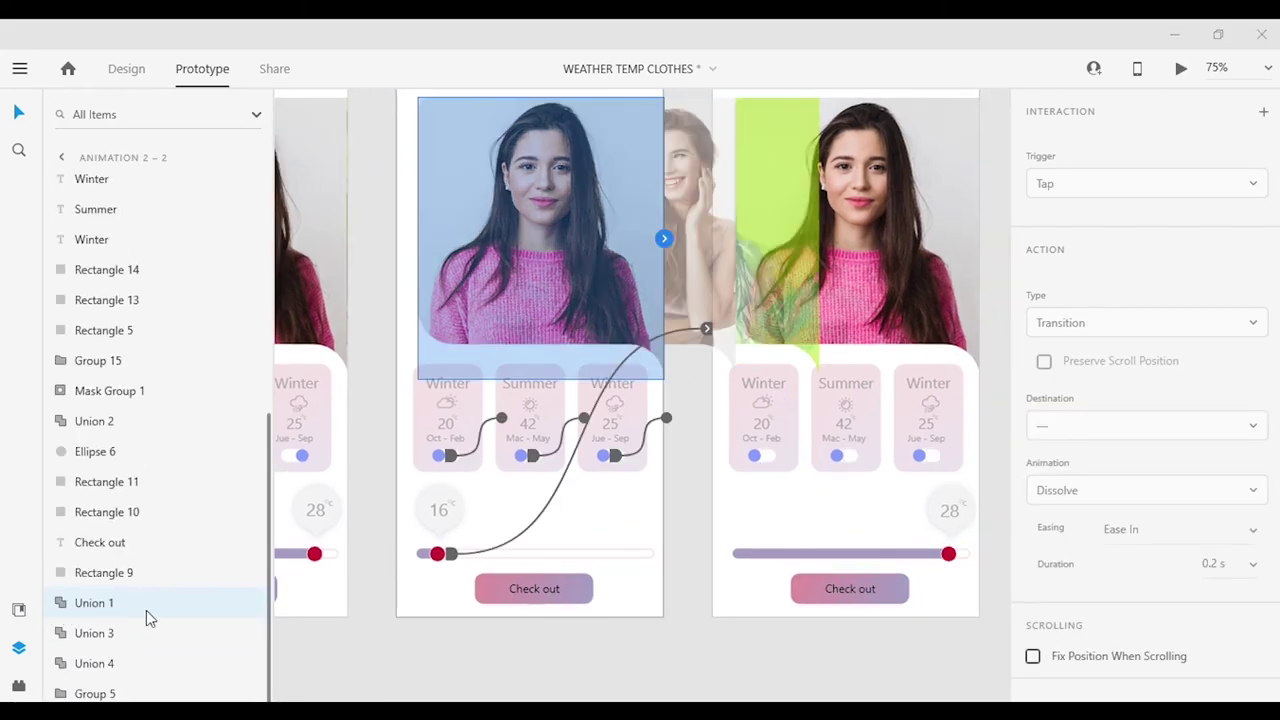
Duplicate ANIMATION 2 – 3 and slide the copy's red knob and temperature bubble back to about a third of the slider's length.
click(607, 637)
scroll(607, 637, down, 2)
scroll(729, 663, right, 2)
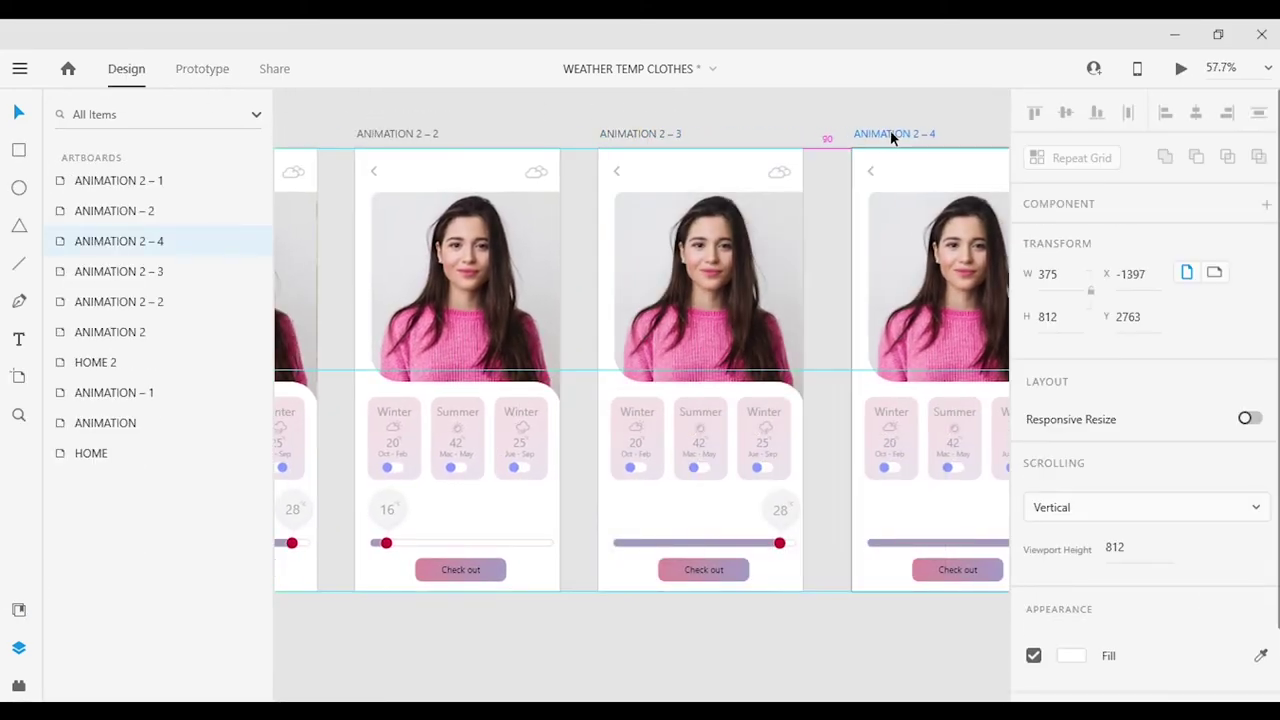
scroll(740, 489, up, 5)
click(776, 509)
drag(752, 566, 376, 572)
scroll(374, 572, down, 3)
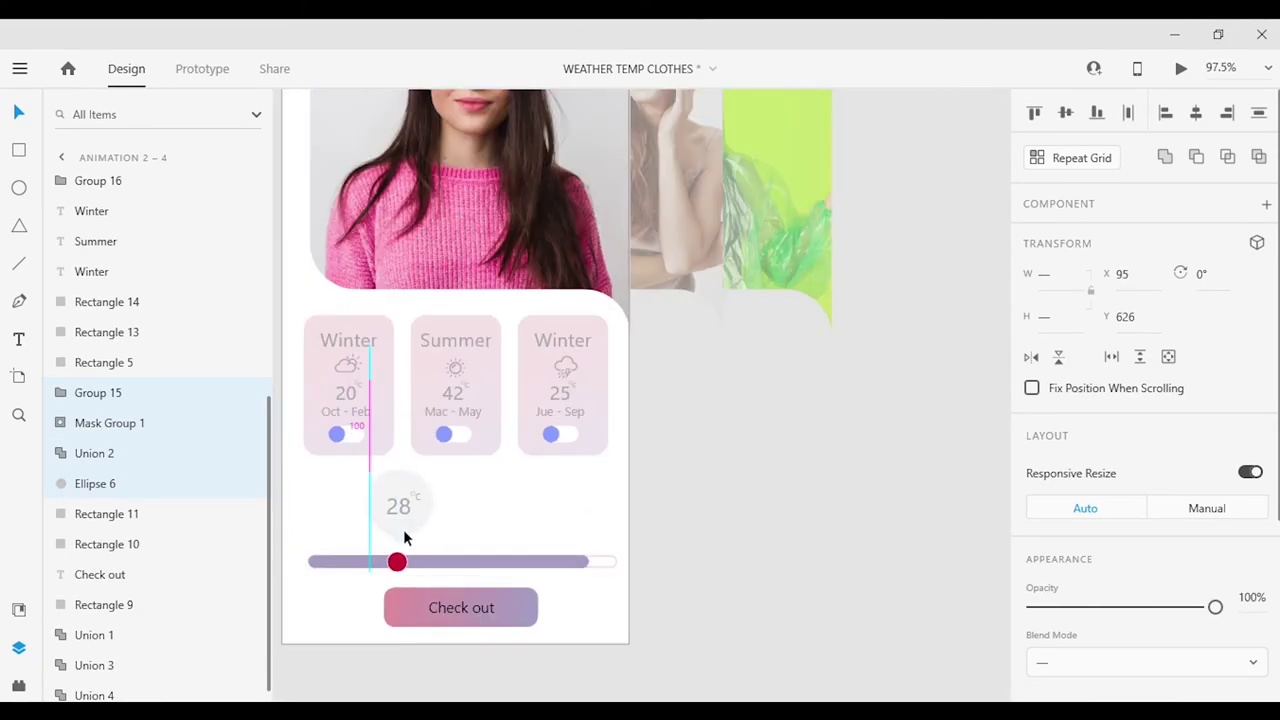
On ANIMATION 2 – 4, shift the bubble's number column to show 20 and shorten the purple fill to the knob, 102 px wide.
scroll(406, 532, up, 4)
scroll(480, 520, left, 2)
double_click(555, 512)
drag(519, 653, 520, 478)
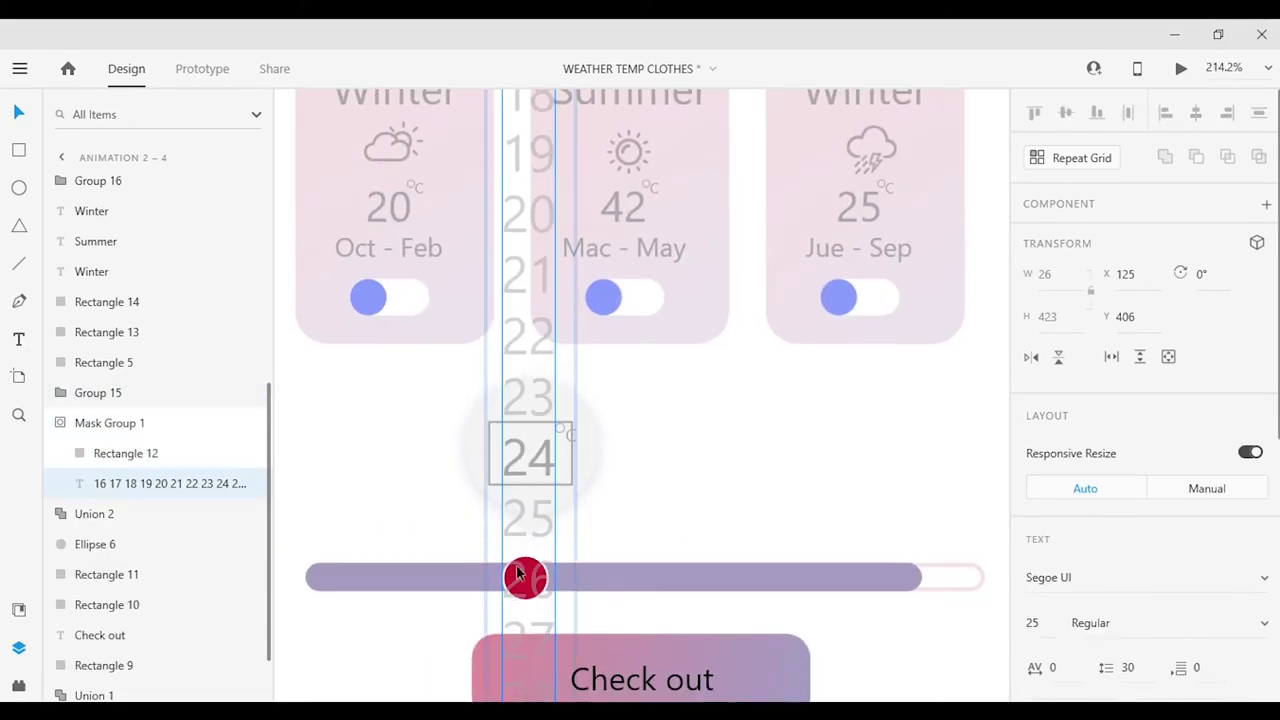
key(Escape)
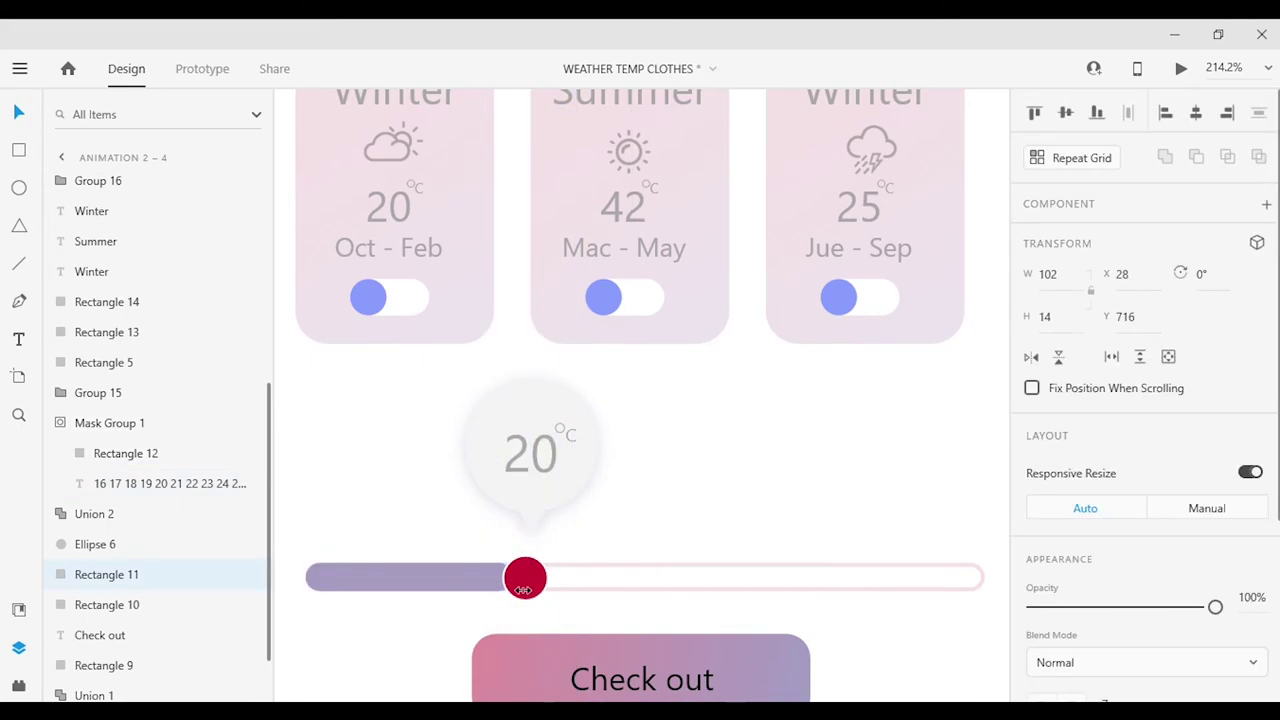
Add a prototype link from the red slider knob on ANIMATION 2 – 3 to the ANIMATION 2 – 4 artboard.
scroll(854, 634, down, 6)
click(202, 68)
drag(444, 430, 714, 434)
click(800, 607)
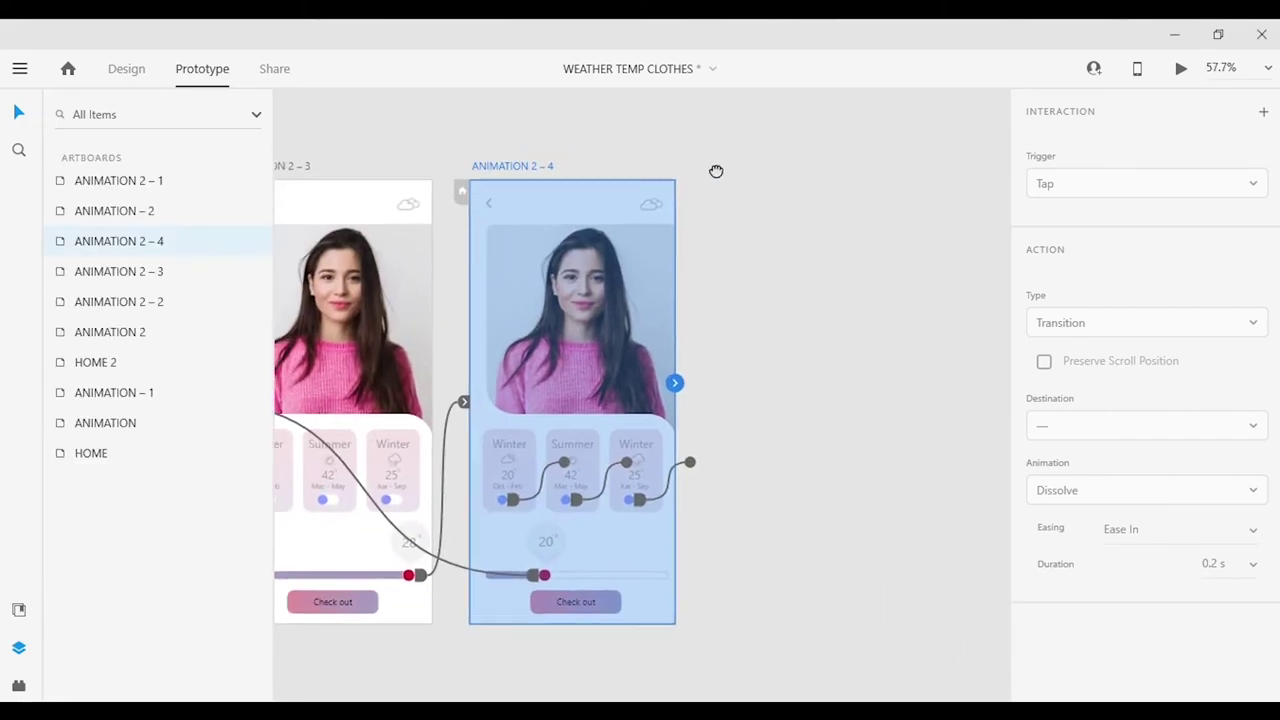
Duplicate the ANIMATION 2 – 4 artboard and place the copy to its right.
key(ctrl+Tab)
drag(571, 163, 761, 172)
scroll(649, 229, up, 5)
scroll(659, 390, down, 5)
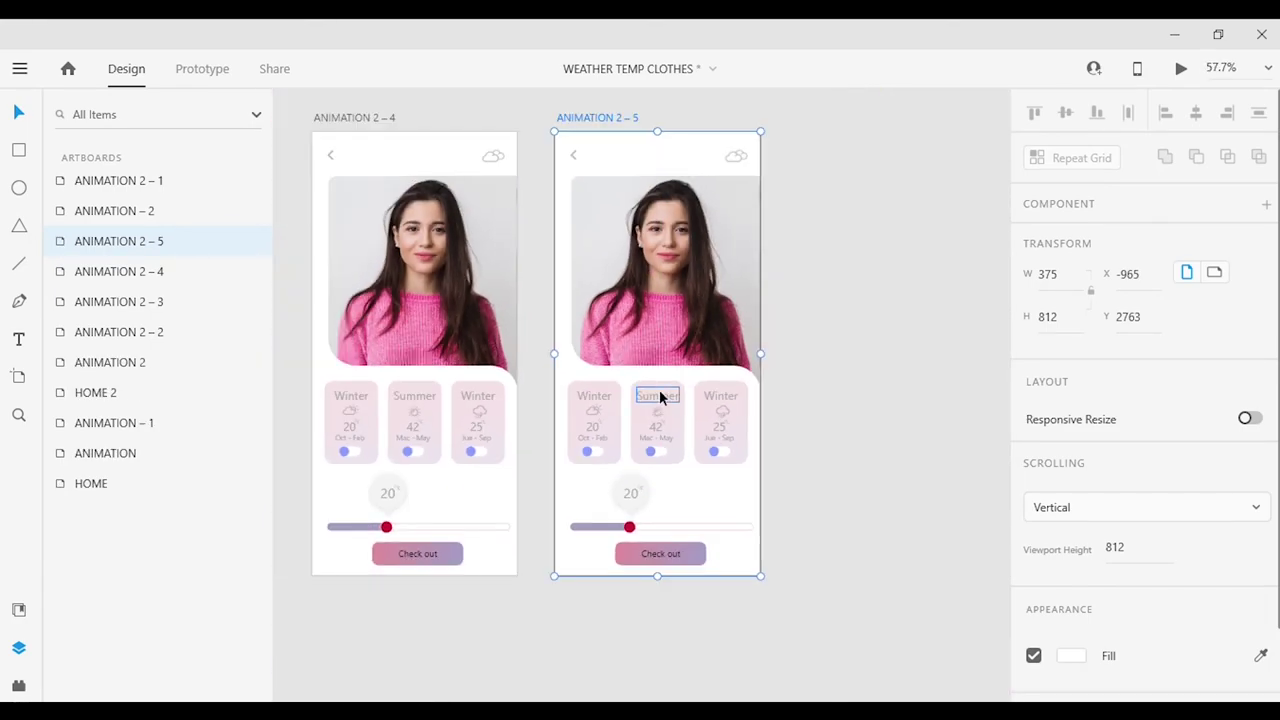
scroll(659, 389, up, 3)
Group the three photo shapes Union 1, Union 3 and Union 4 on ANIMATION 2 – 5.
click(614, 414)
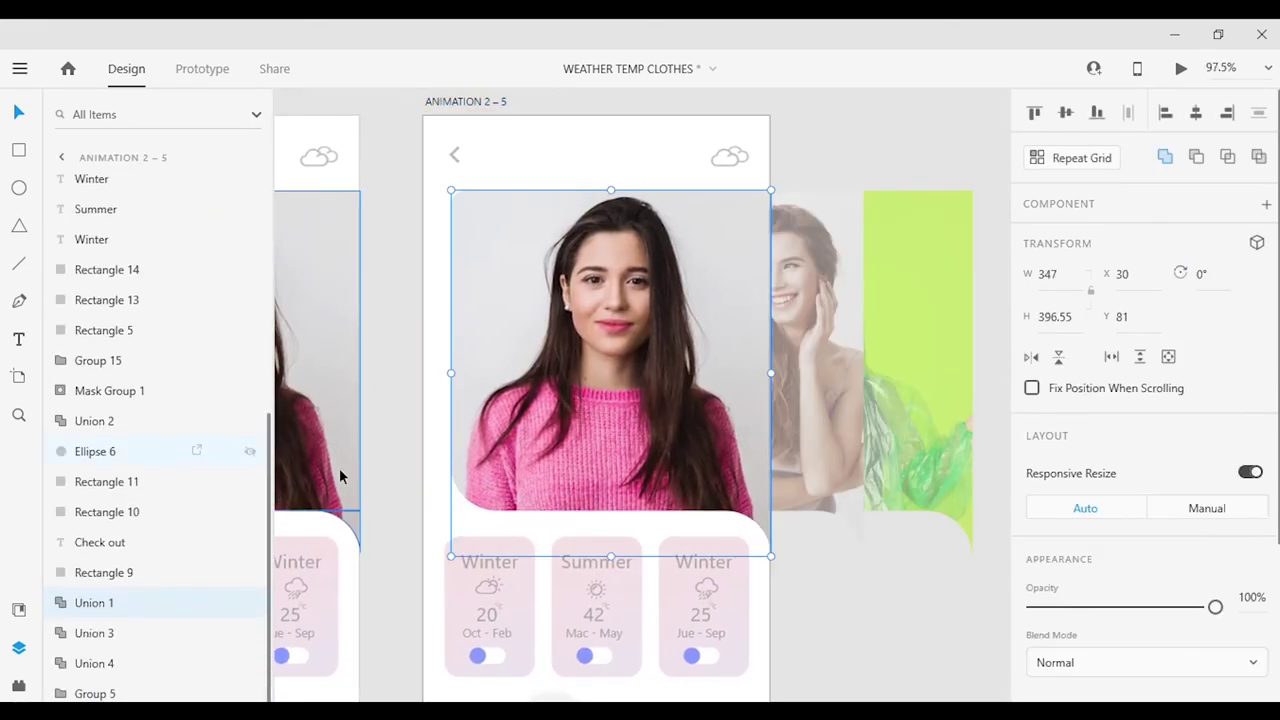
click(249, 617)
shift+click(134, 661)
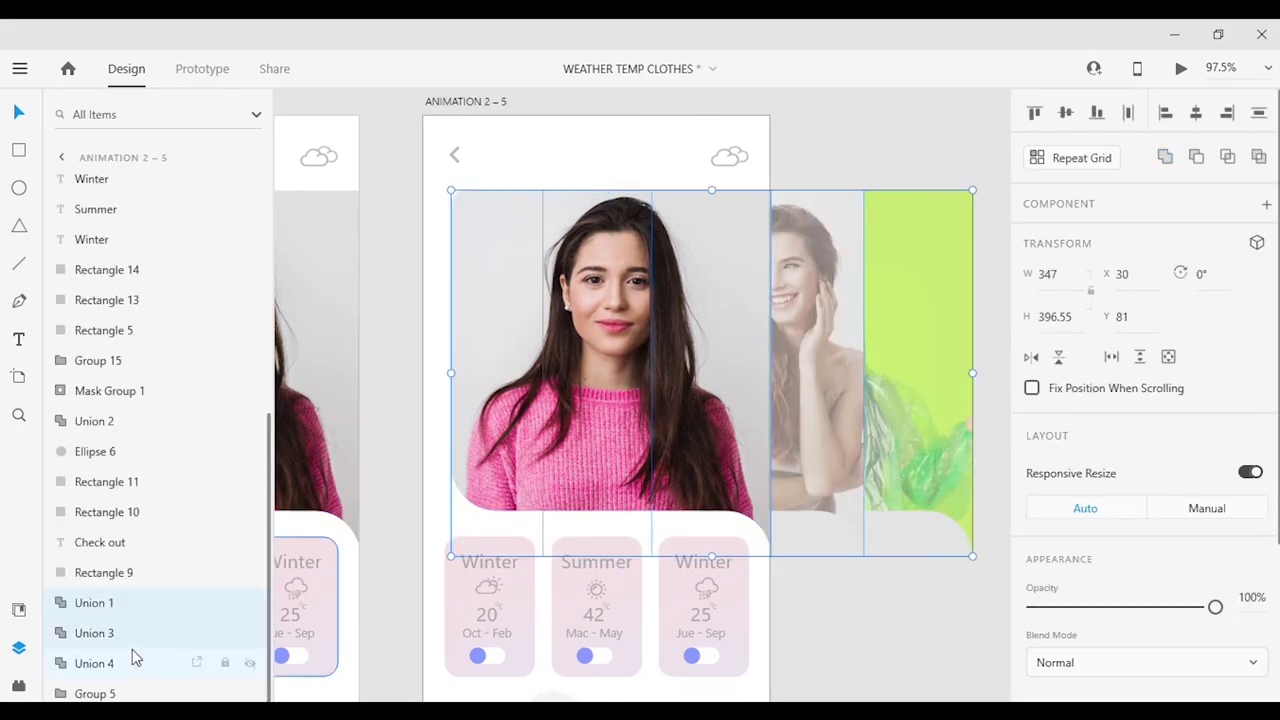
key(ctrl+g)
Duplicate the front photo shape, give the copy a grey fill and turn on Background Blur for it.
key(ctrl+d)
scroll(1140, 400, down, 3)
click(1071, 493)
drag(800, 525, 720, 458)
click(789, 434)
click(1033, 629)
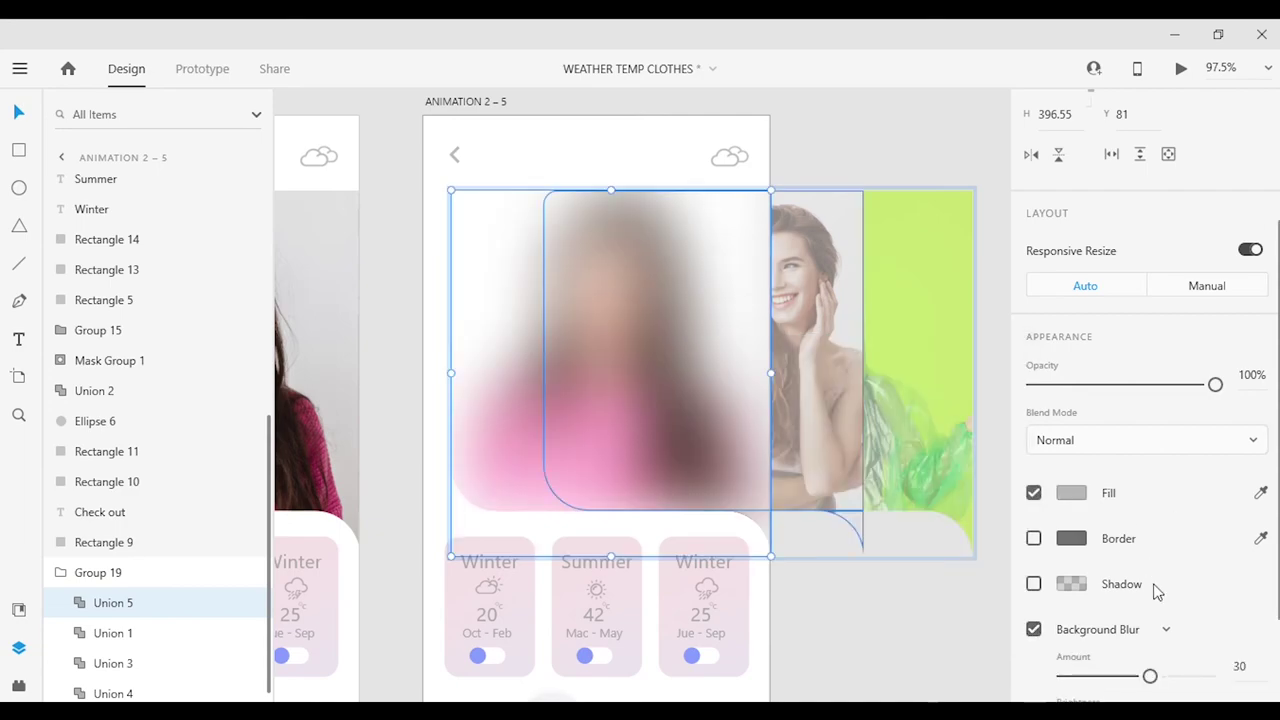
Adjust the background blur of the overlay on the ANIMATION 2 – 5 photo and set its opacity to 70%.
scroll(1154, 594, down, 2)
drag(1072, 631, 1134, 636)
click(929, 649)
click(586, 374)
double_click(617, 409)
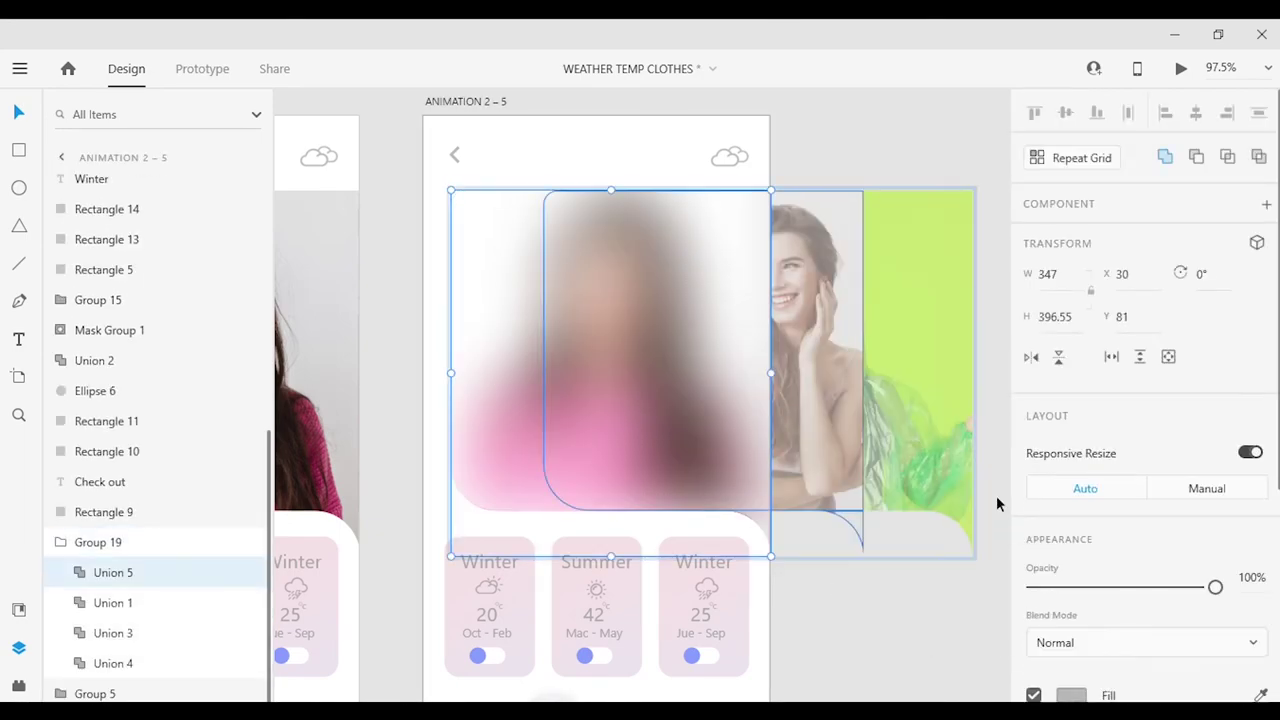
key(7)
key(6)
click(884, 630)
Copy the translucent blur overlay onto the photos of ANIMATION 2 – 4, ANIMATION 2 – 3 and ANIMATION 2 – 2.
scroll(900, 540, down, 4)
click(771, 466)
click(590, 450)
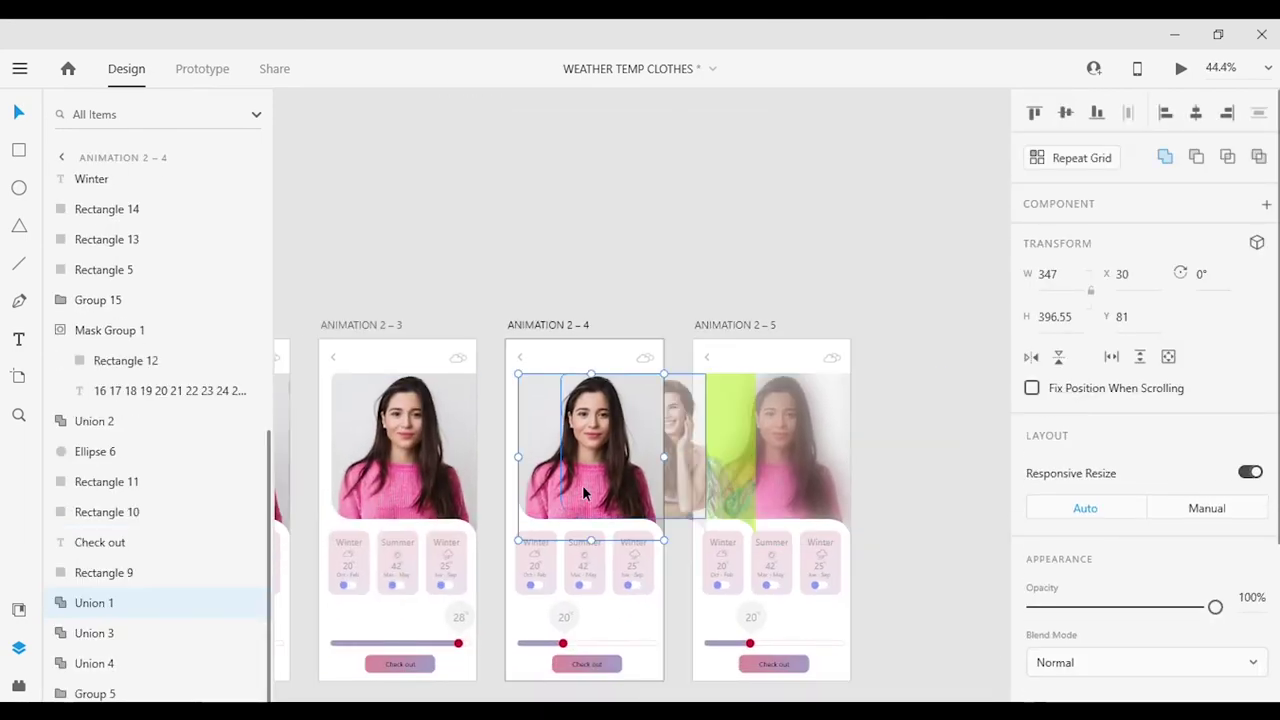
click(427, 494)
click(771, 455)
click(420, 450)
click(590, 450)
click(791, 445)
click(577, 454)
click(440, 450)
scroll(440, 450, left, 3)
click(508, 315)
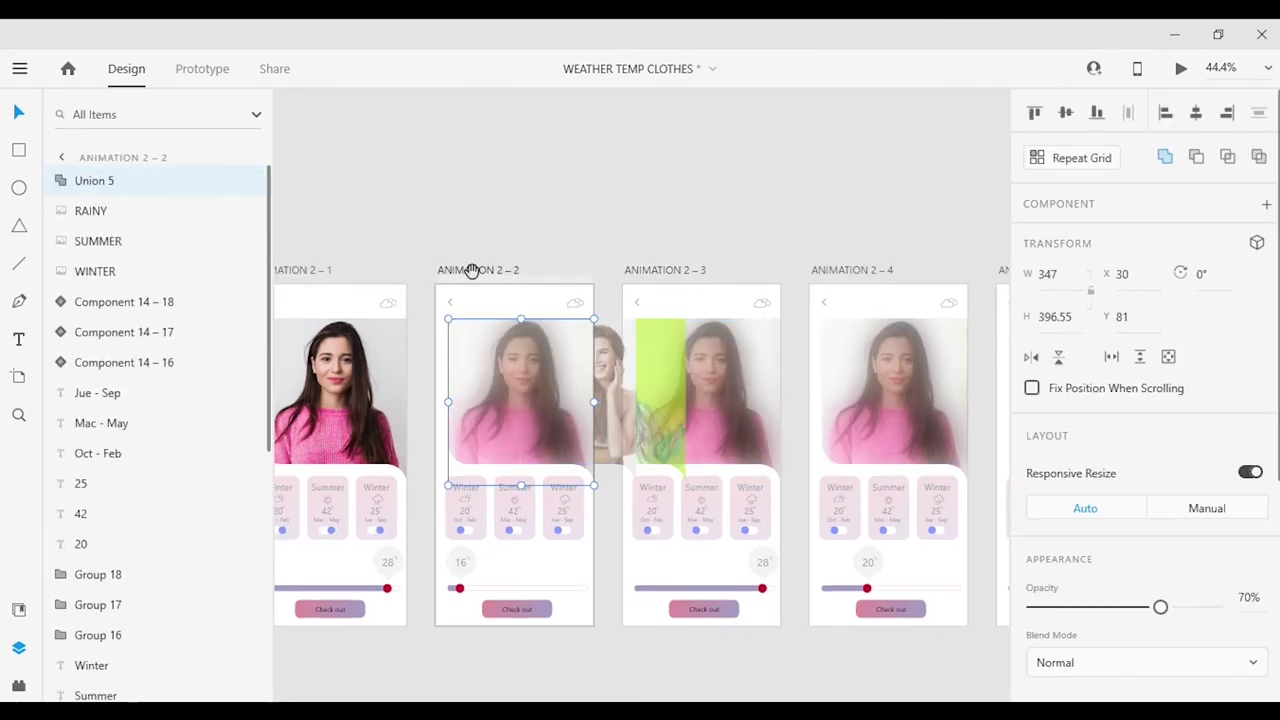
click(400, 385)
scroll(427, 385, left, 3)
click(471, 161)
scroll(471, 161, down, 3)
scroll(563, 206, left, 3)
click(512, 440)
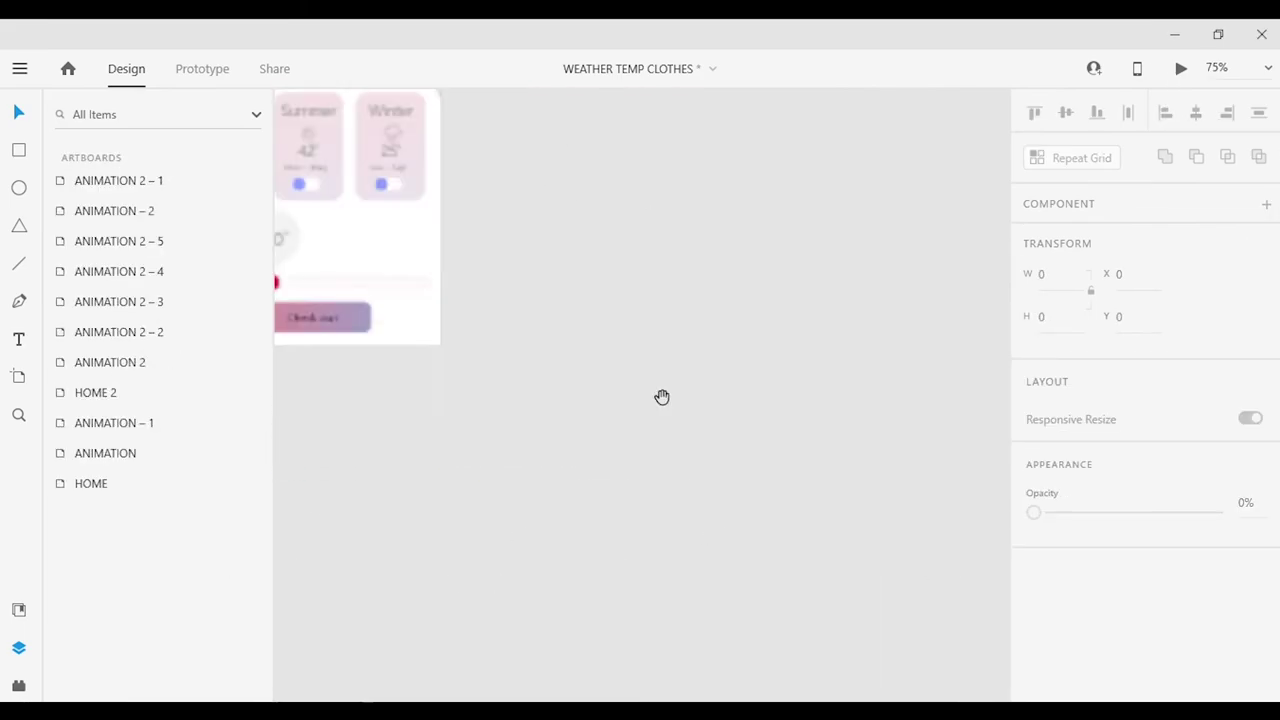
drag(523, 180, 791, 180)
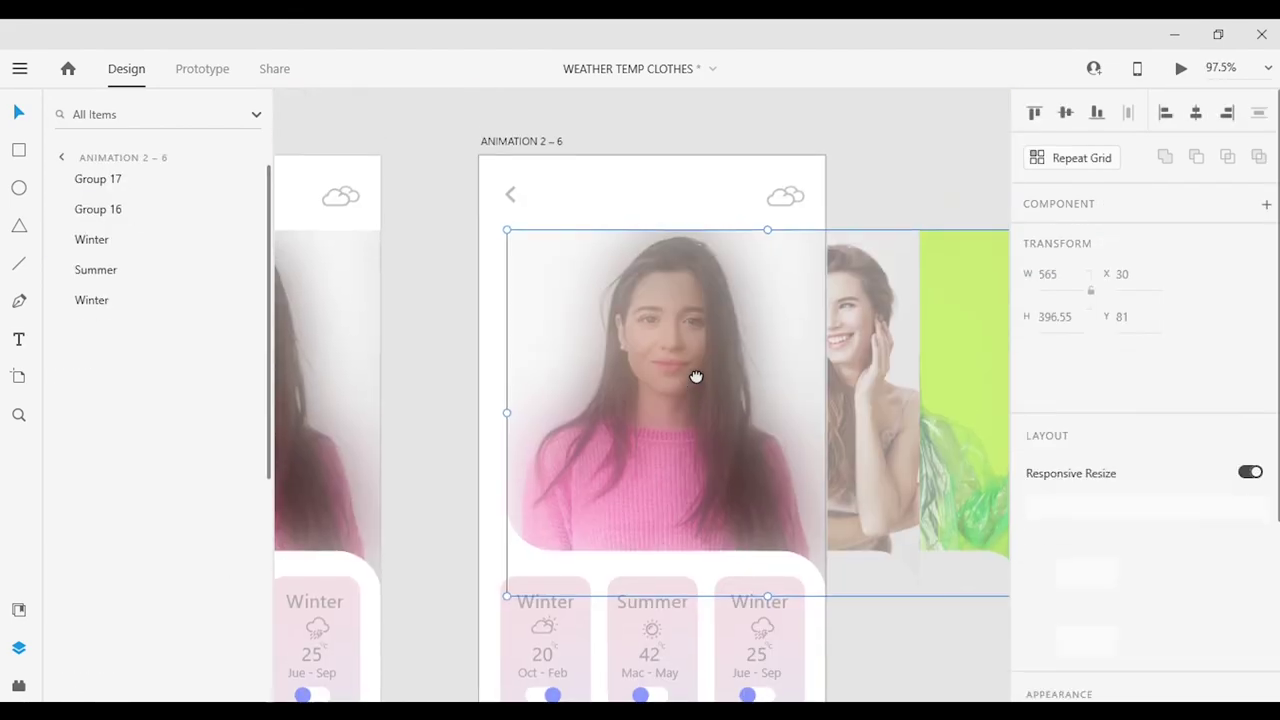
click(694, 374)
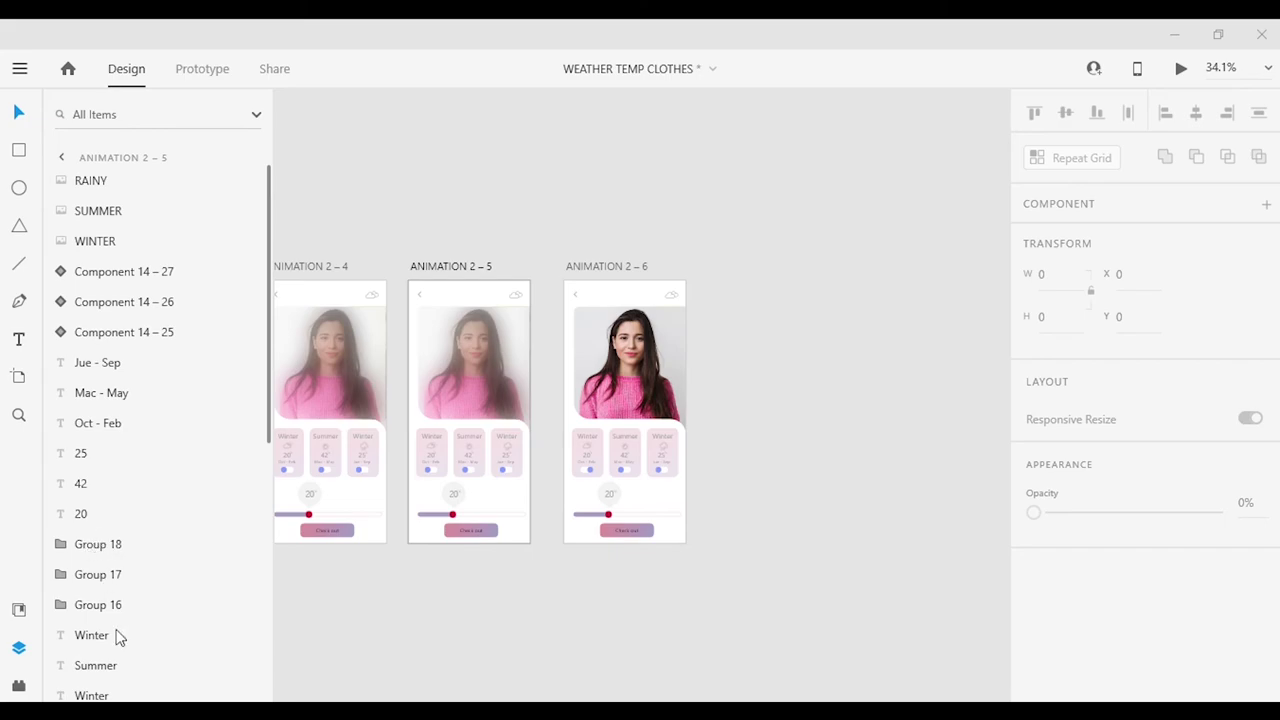
click(463, 600)
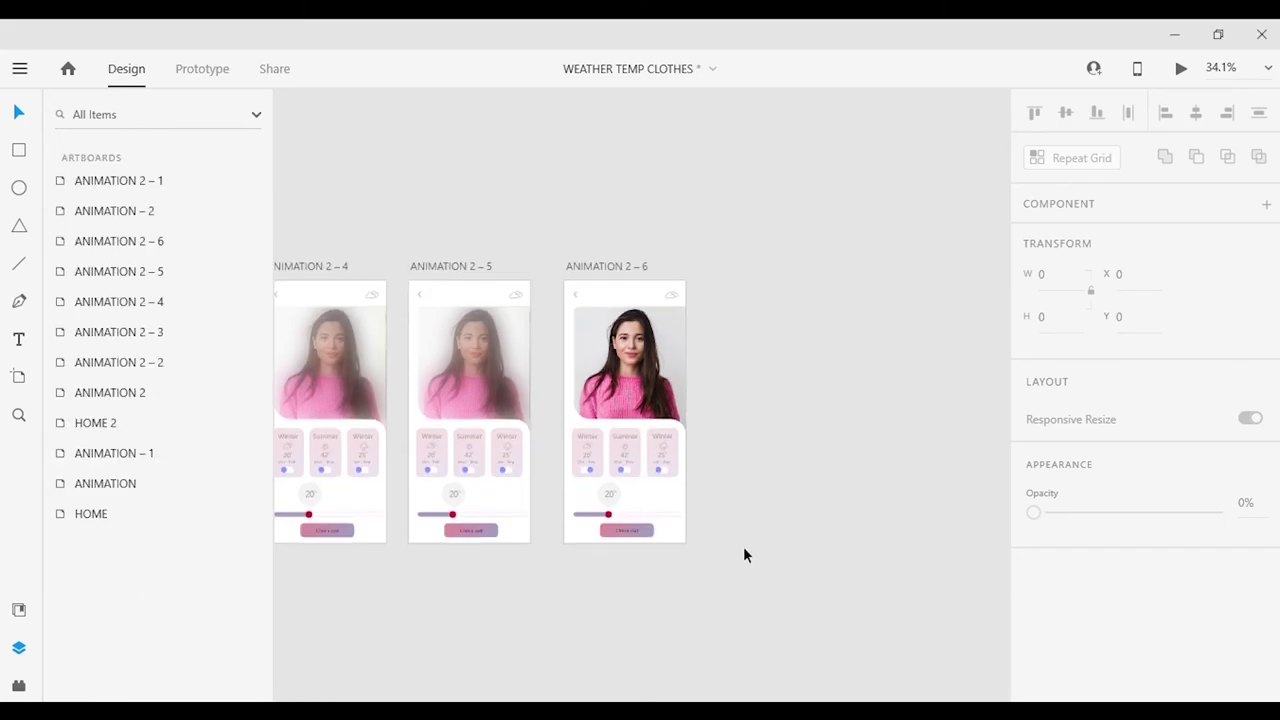
scroll(749, 434, up, 5)
drag(749, 434, 567, 418)
click(662, 226)
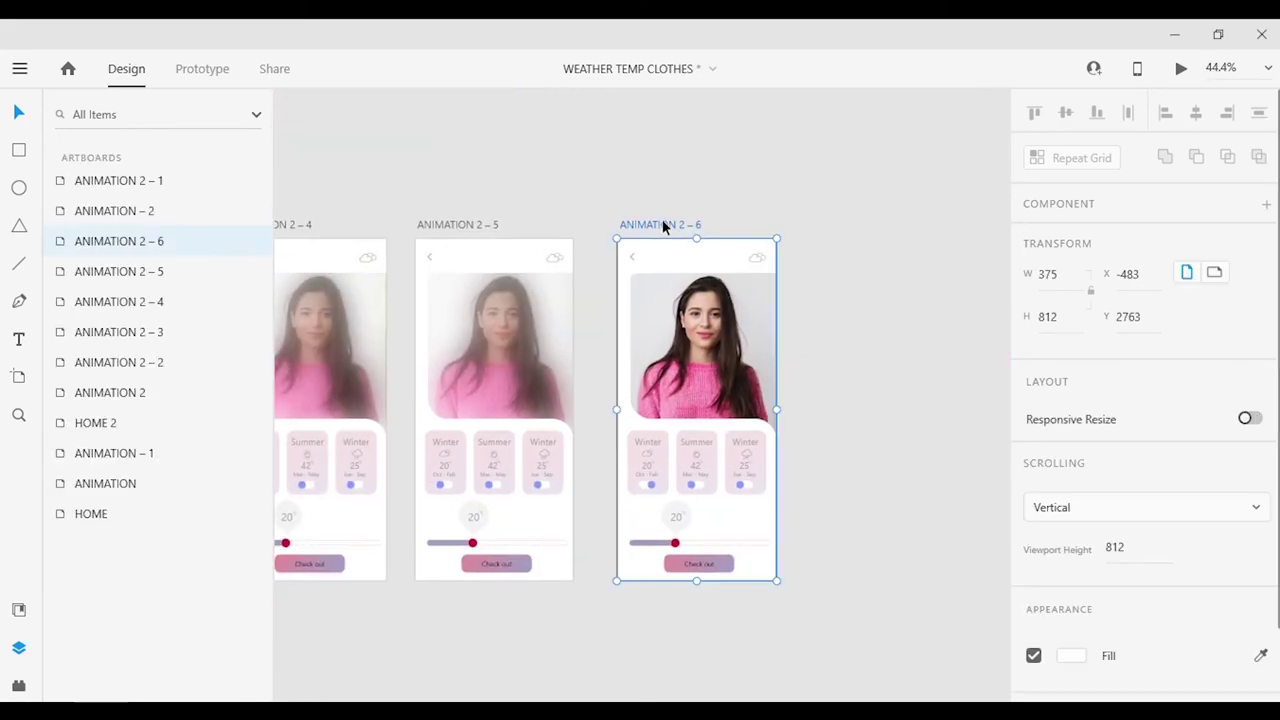
key(Delete)
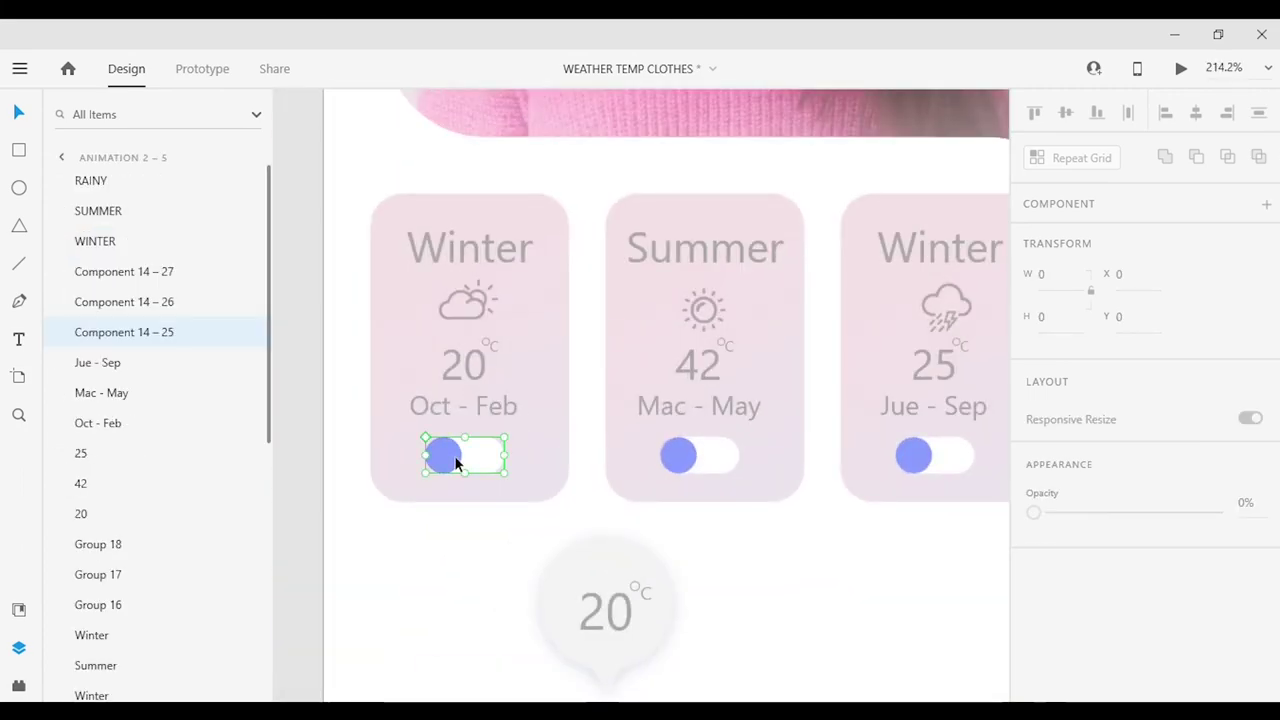
Ungroup the three season toggle components on ANIMATION 2 – 5 and duplicate the artboard.
click(692, 463)
click(914, 456)
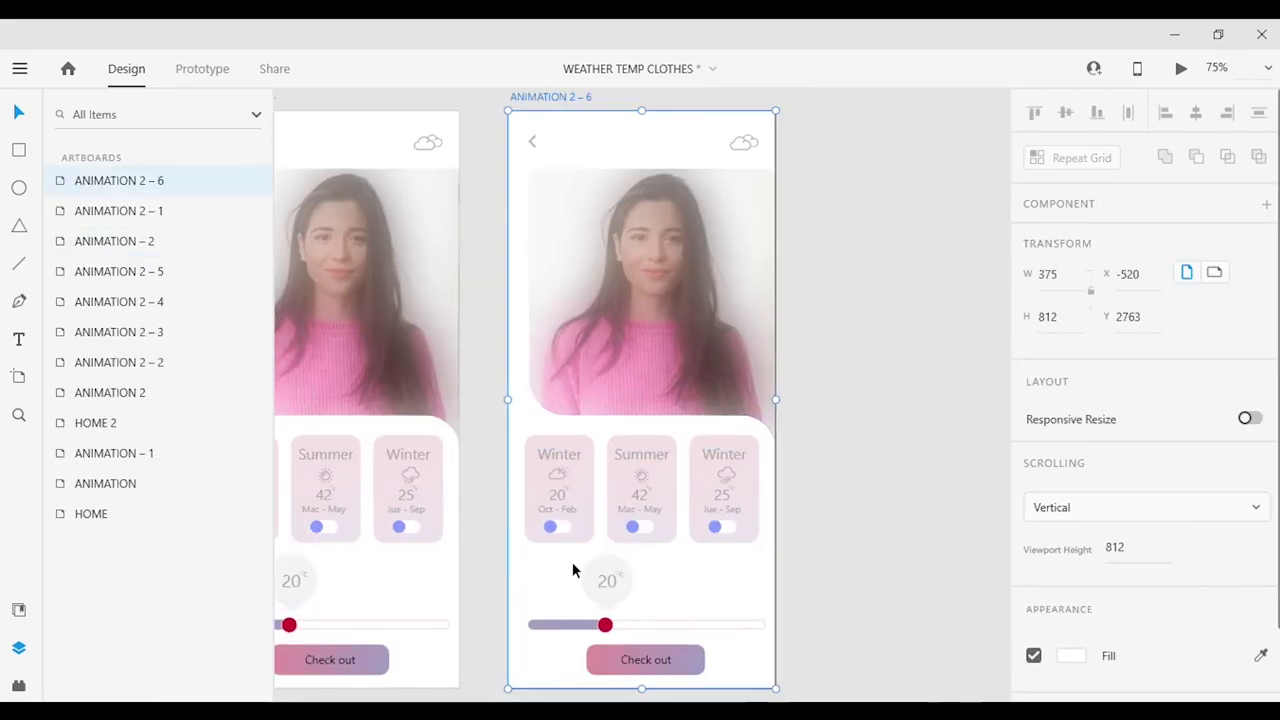
On ANIMATION 2 – 6, slide the first Winter toggle's knob right and narrow the blur overlay to the photo's right edge.
scroll(518, 482, up, 5)
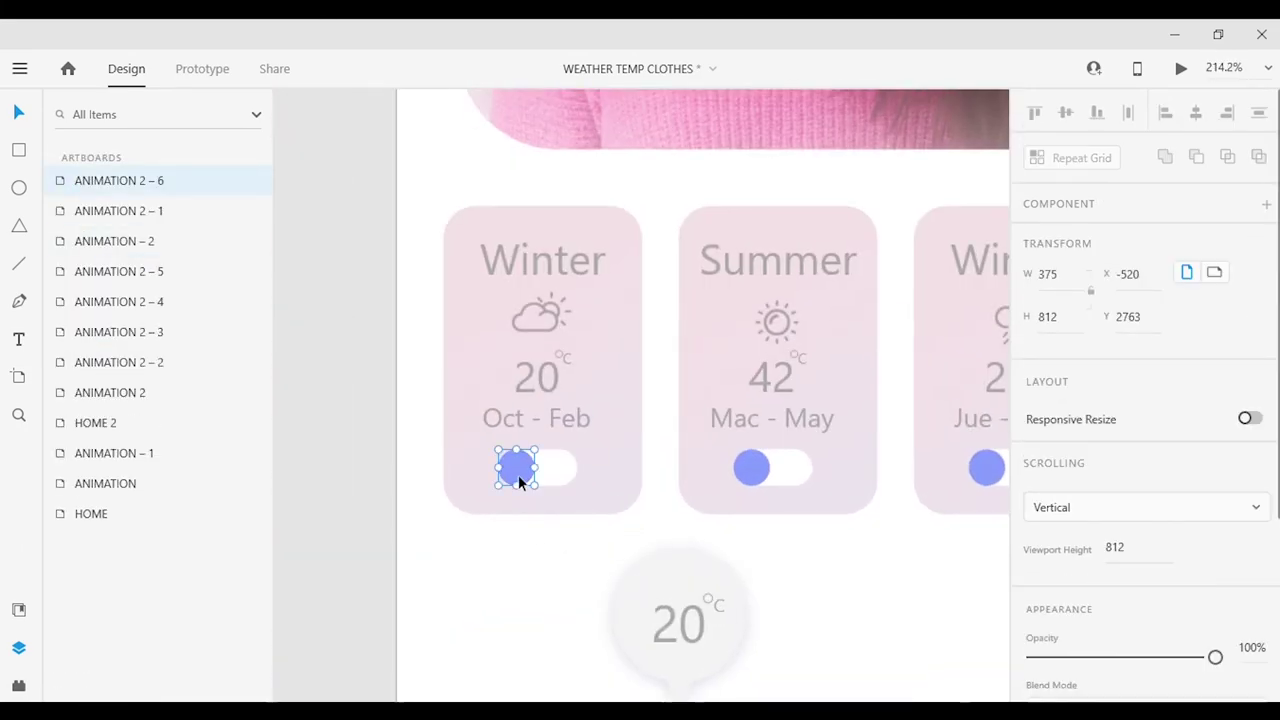
click(518, 482)
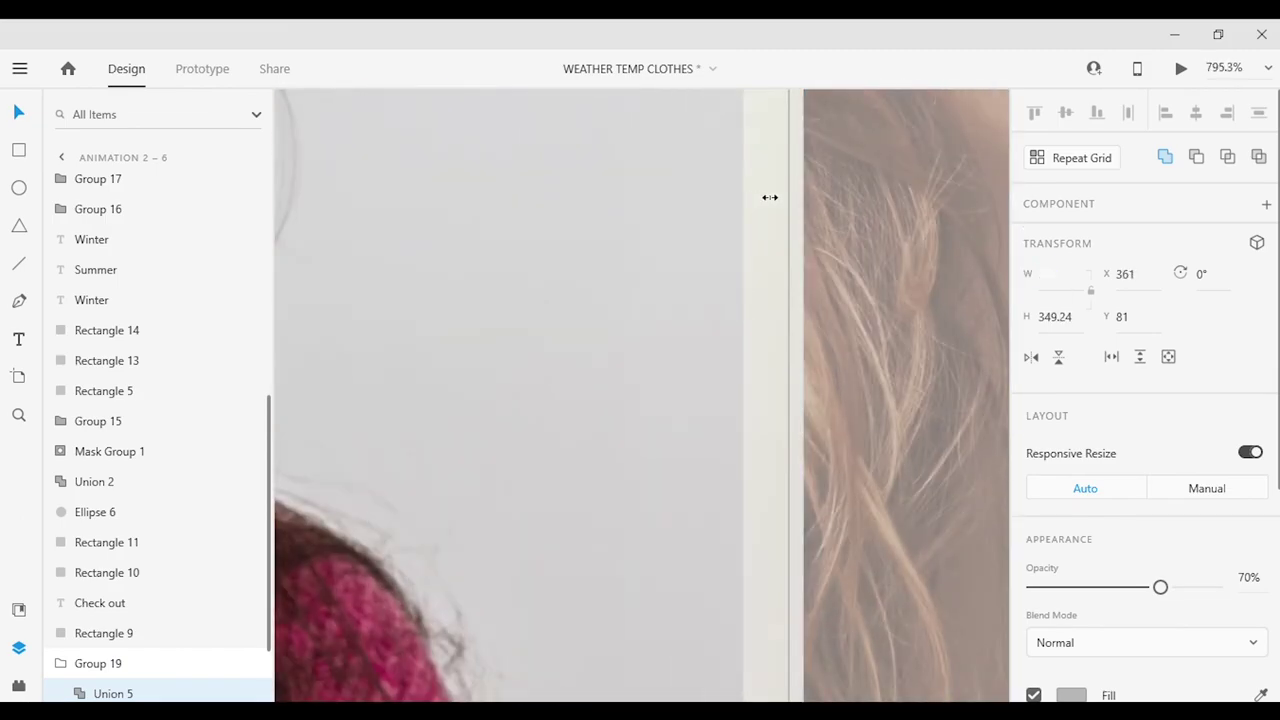
drag(769, 197, 809, 203)
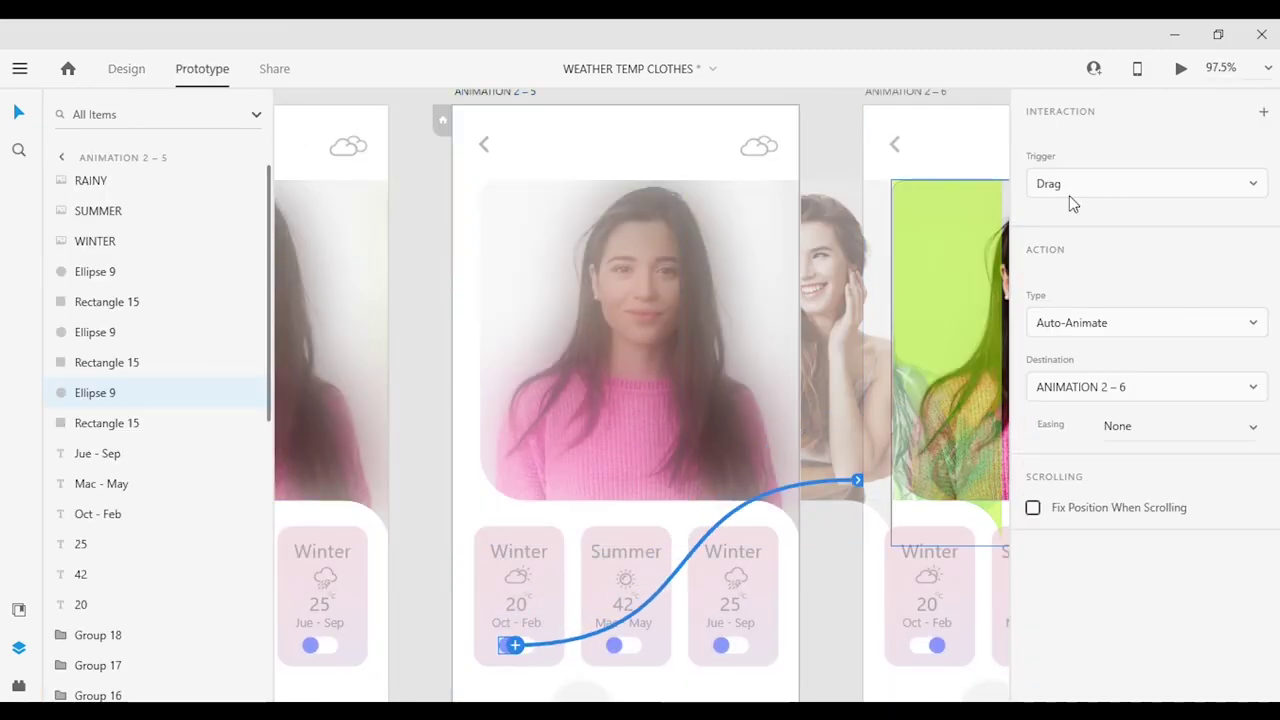
Set the trigger of the first Winter knob's Auto-Animate link from ANIMATION 2 – 5 to ANIMATION 2 – 6 to Tap.
click(1146, 183)
click(1037, 154)
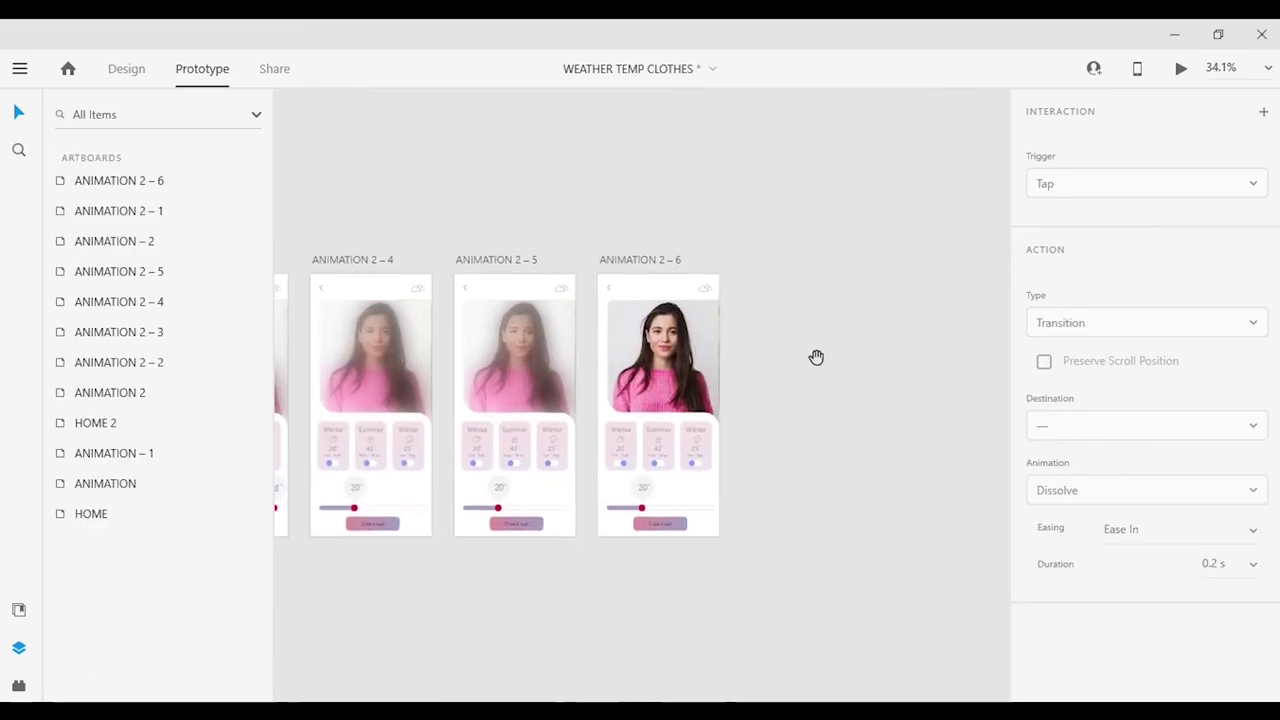
Duplicate the ANIMATION 2 – 6 artboard and place the copy 90 px to its right.
scroll(814, 357, up, 5)
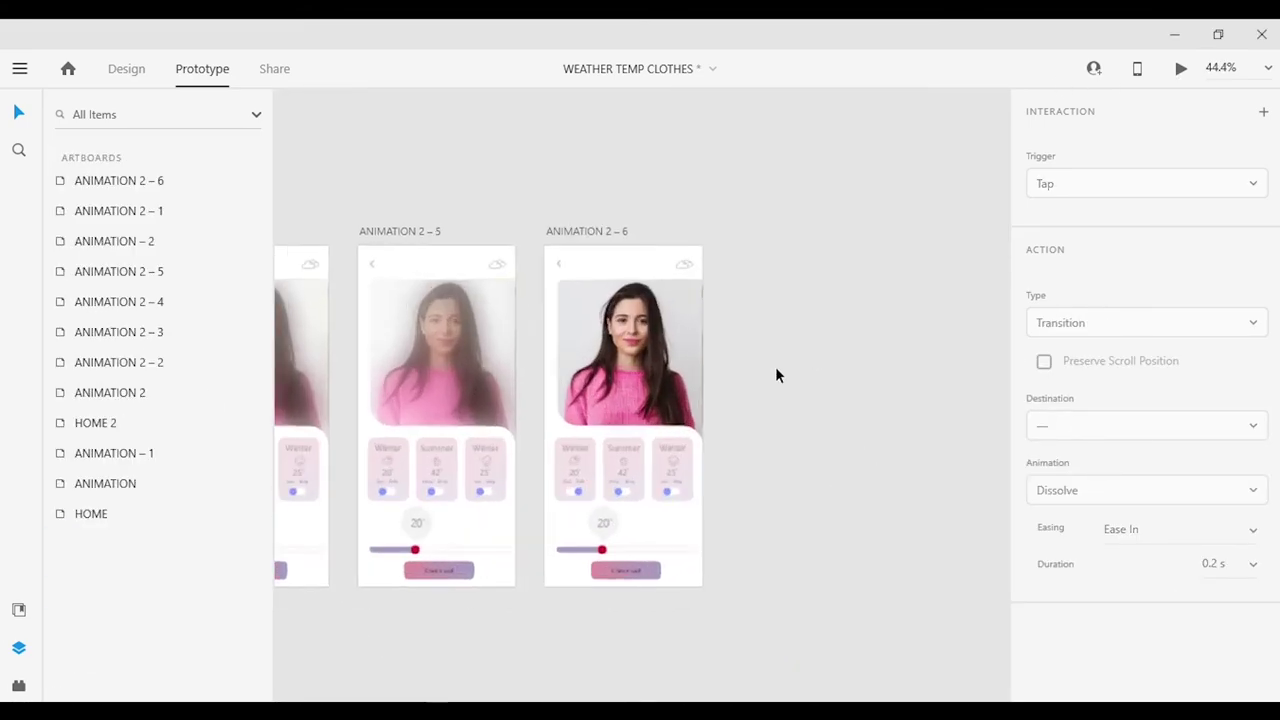
scroll(733, 374, down, 3)
key(ctrl+d)
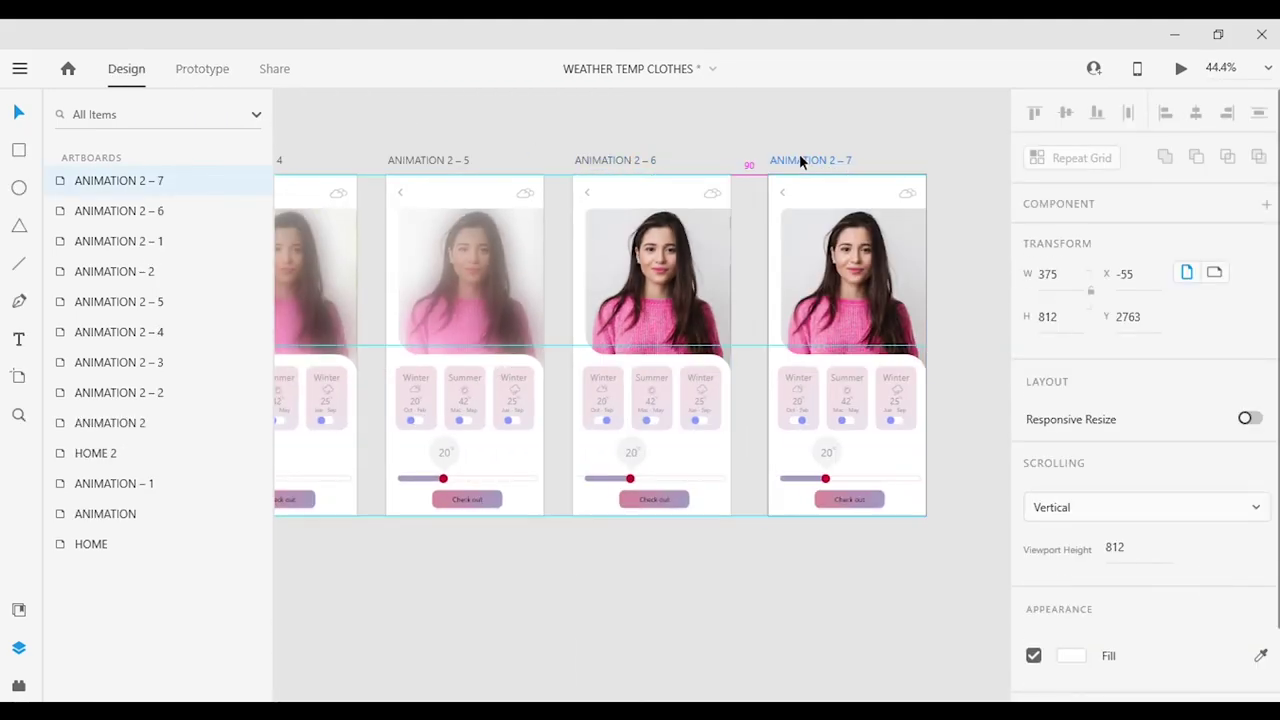
scroll(702, 560, up, 3)
scroll(702, 560, up, 3)
On ANIMATION 2 – 7, slide the Summer toggle's knob to the right and the first Winter toggle's knob back to the left.
click(477, 357)
key(ctrl+2)
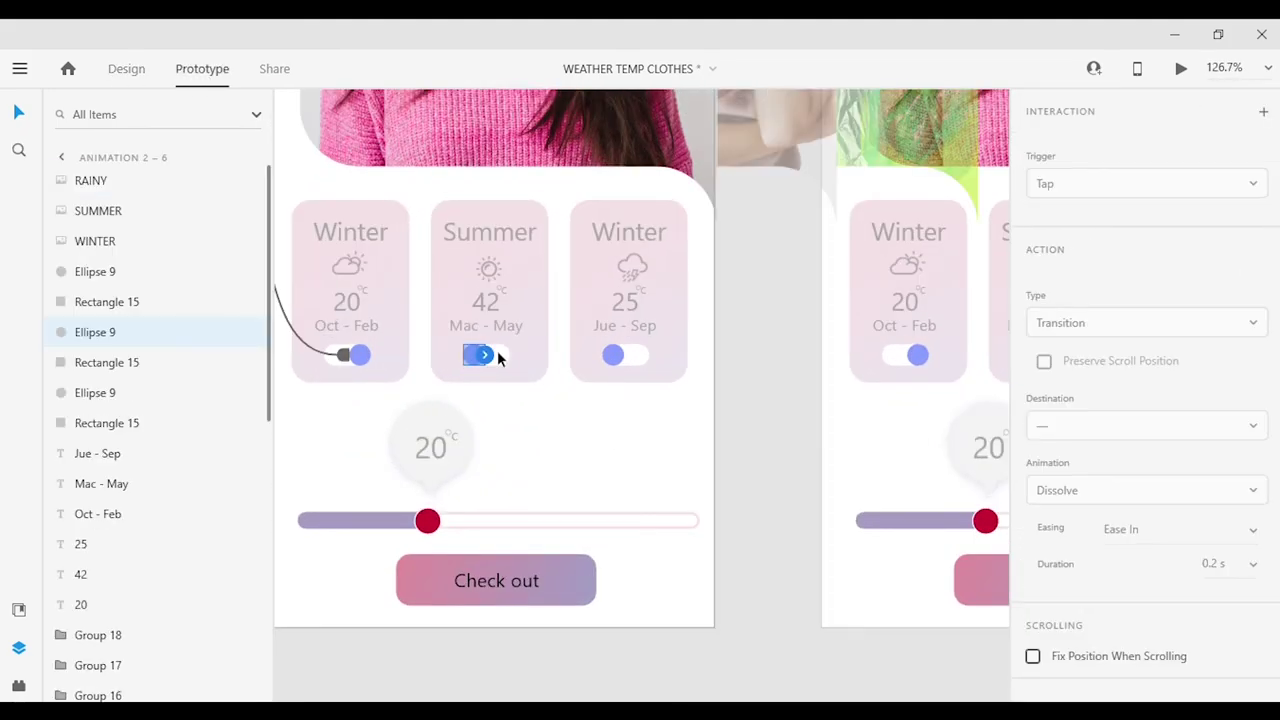
scroll(675, 412, right, 3)
scroll(675, 412, up, 1)
key(ctrl+1)
click(790, 413)
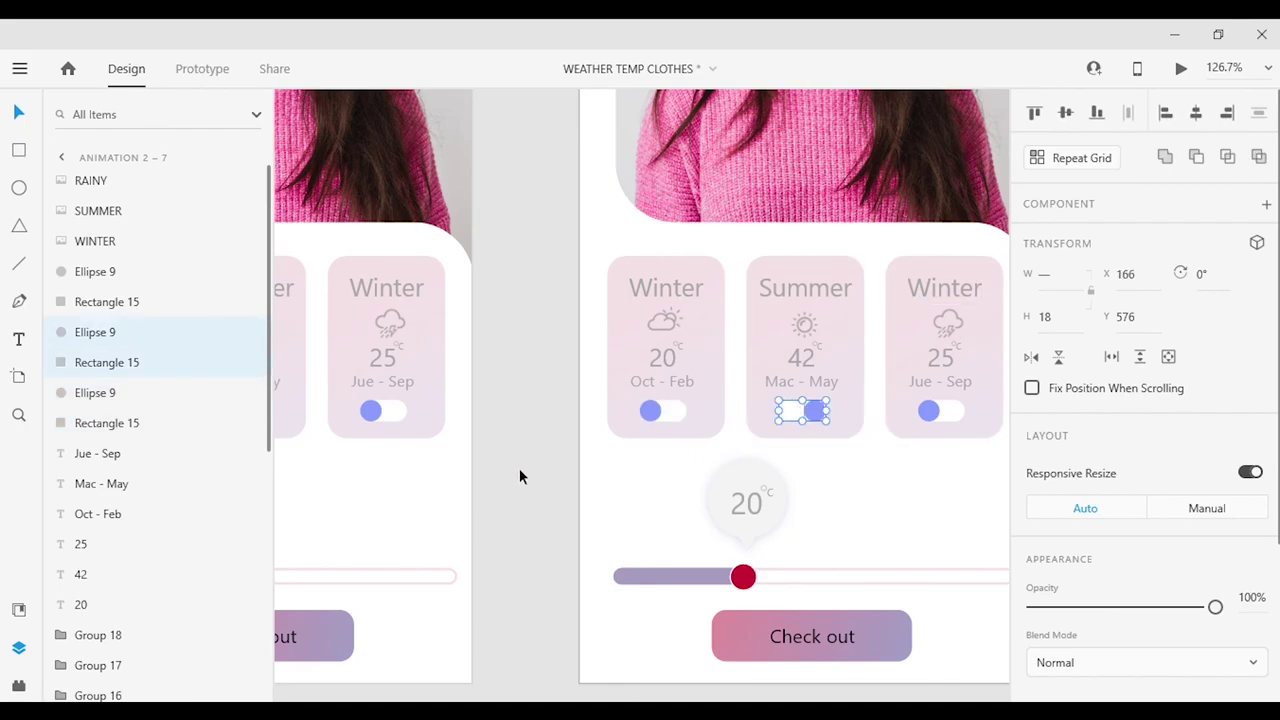
Bring the second woman's photo into the frame on ANIMATION 2 – 7 and link the Summer knob on ANIMATION 2 – 6 to it.
click(500, 475)
scroll(500, 475, down, 2)
click(631, 391)
mouse_move(631, 391)
mouse_down()
mouse_move(922, 410)
mouse_move(617, 415)
mouse_move(629, 411)
mouse_up()
click(841, 496)
scroll(841, 496, down, 3)
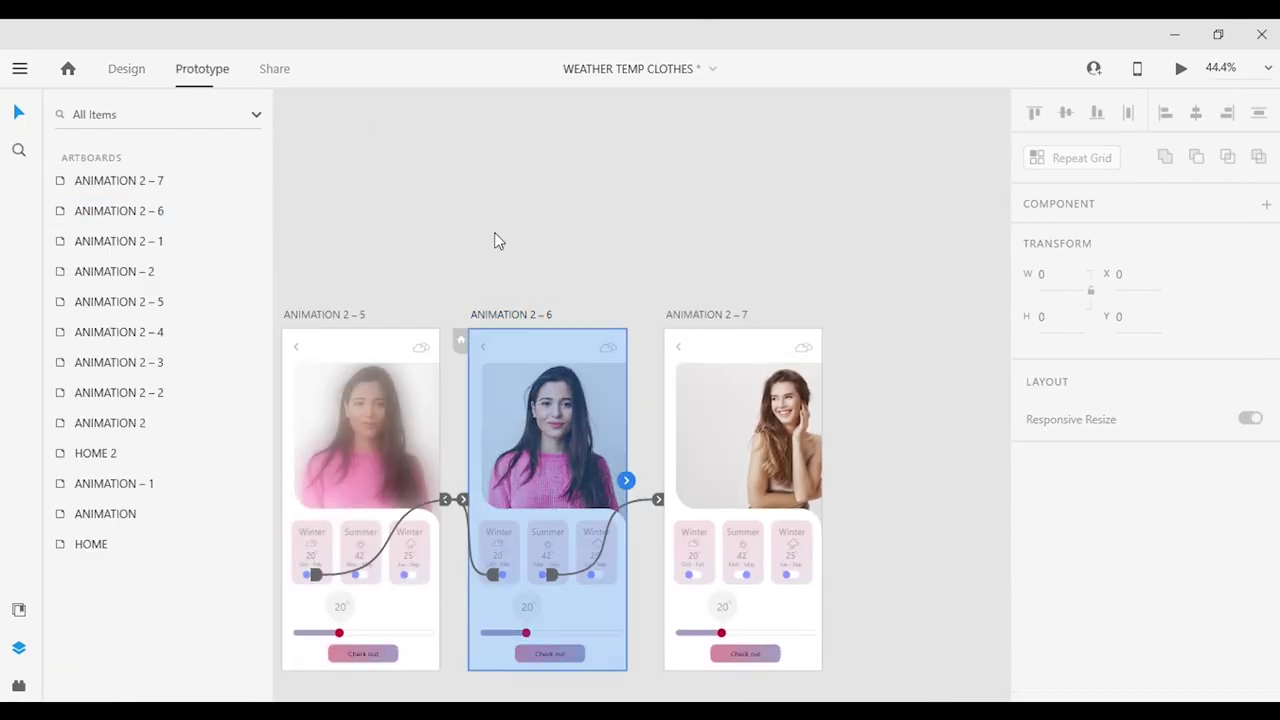
Duplicate the ANIMATION 2 – 7 artboard to its right and link the second Winter toggle's knob to ANIMATION 2 – 8 with a Tap Auto-Animate.
click(205, 70)
key(Escape)
click(705, 315)
key(ctrl+1)
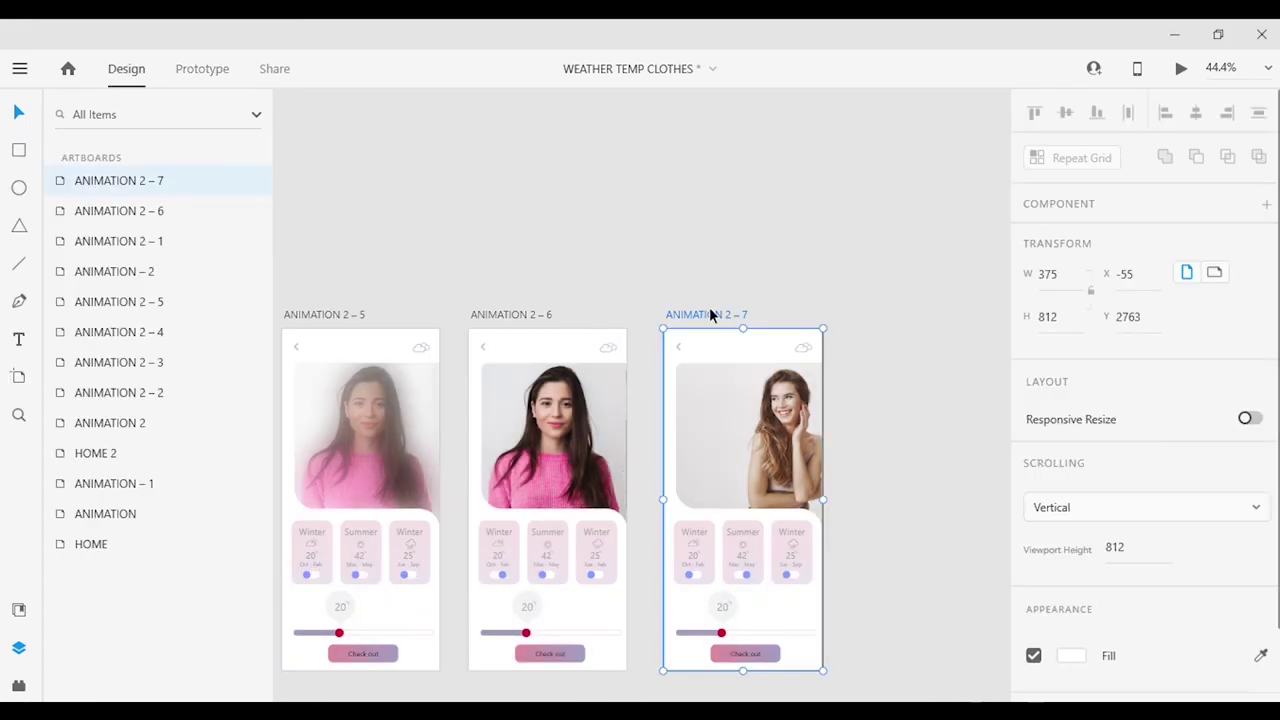
key(ctrl+d)
scroll(584, 331, up, 3)
drag(584, 331, 237, 120)
click(202, 68)
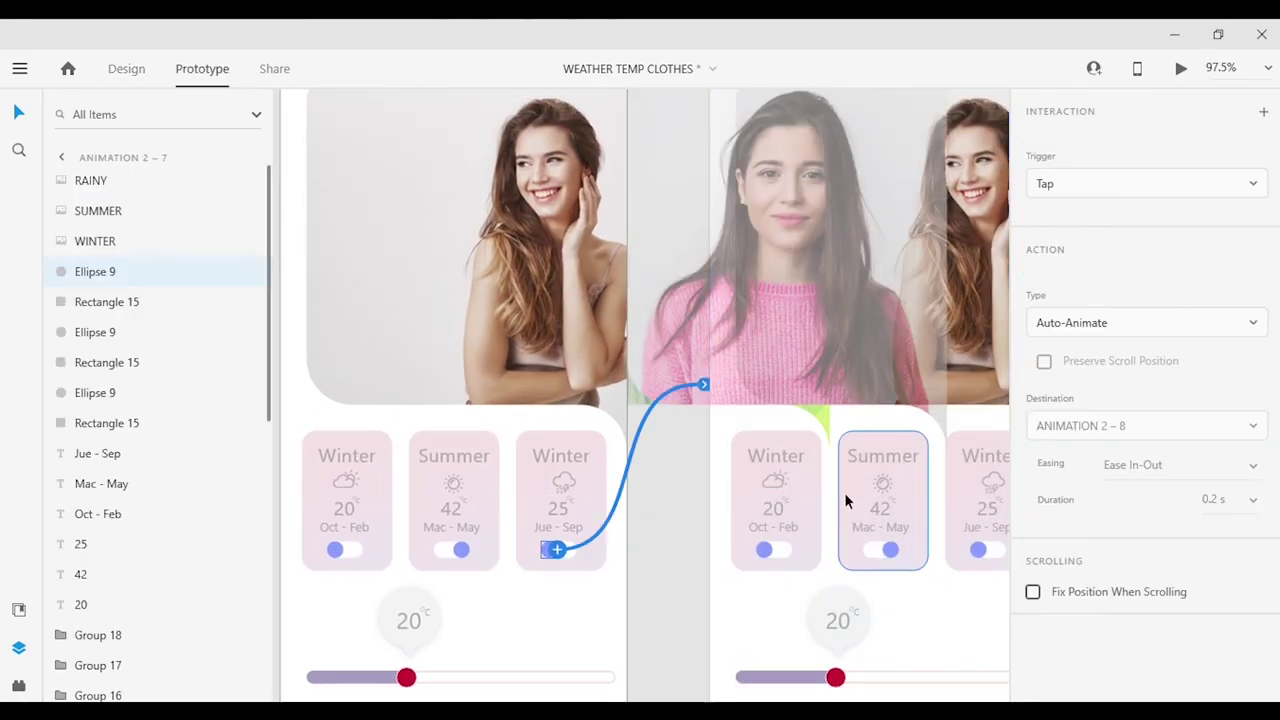
On ANIMATION 2 – 8, slide the Summer toggle's knob back to the left and the second Winter toggle's knob to the right.
scroll(646, 500, up, 3)
click(613, 507)
click(121, 70)
click(636, 507)
click(828, 507)
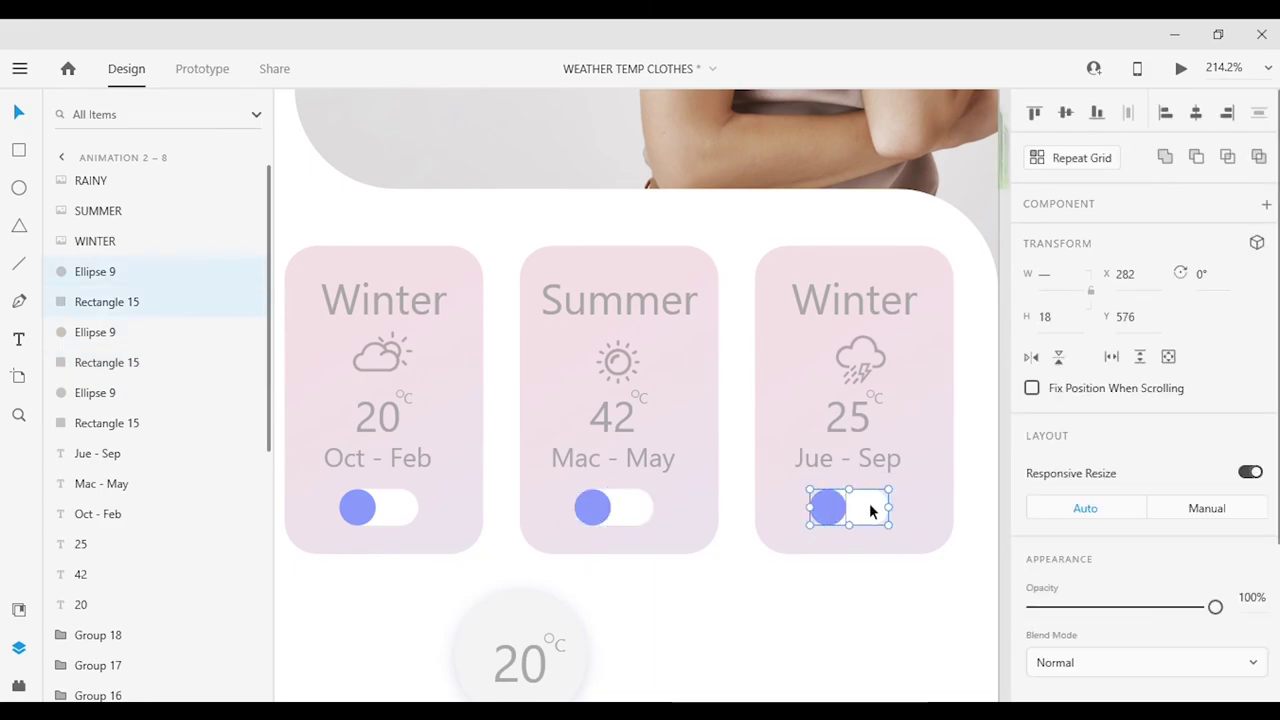
key(ctrl+1)
Bring the photo of the woman in the green raincoat into the frame on ANIMATION 2 – 8.
click(436, 393)
double_click(514, 386)
drag(885, 505, 560, 420)
click(749, 529)
Examine the slider knobs and their prototype links on ANIMATION 2 – 5 and ANIMATION 2 – 4.
scroll(570, 262, down, 5)
key(ctrl+tab)
click(592, 380)
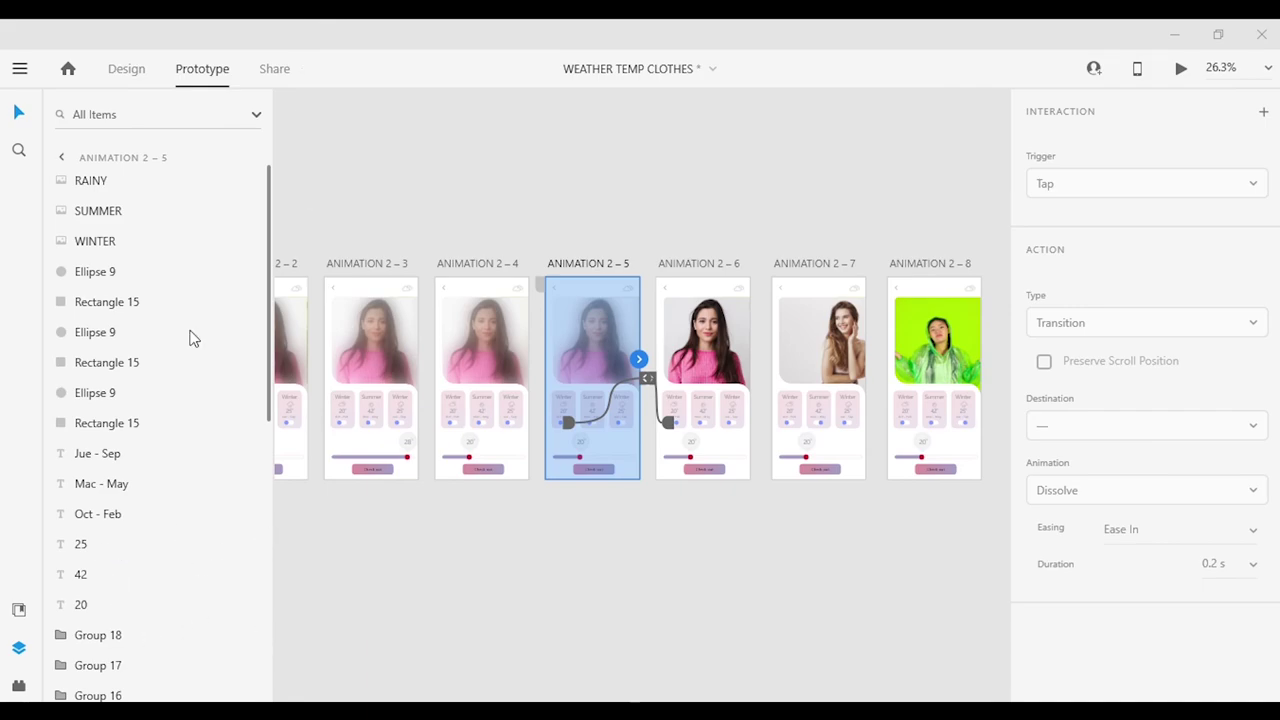
click(937, 546)
scroll(657, 623, up, 5)
click(891, 314)
scroll(640, 400, right, 3)
click(764, 441)
scroll(684, 452, down, 4)
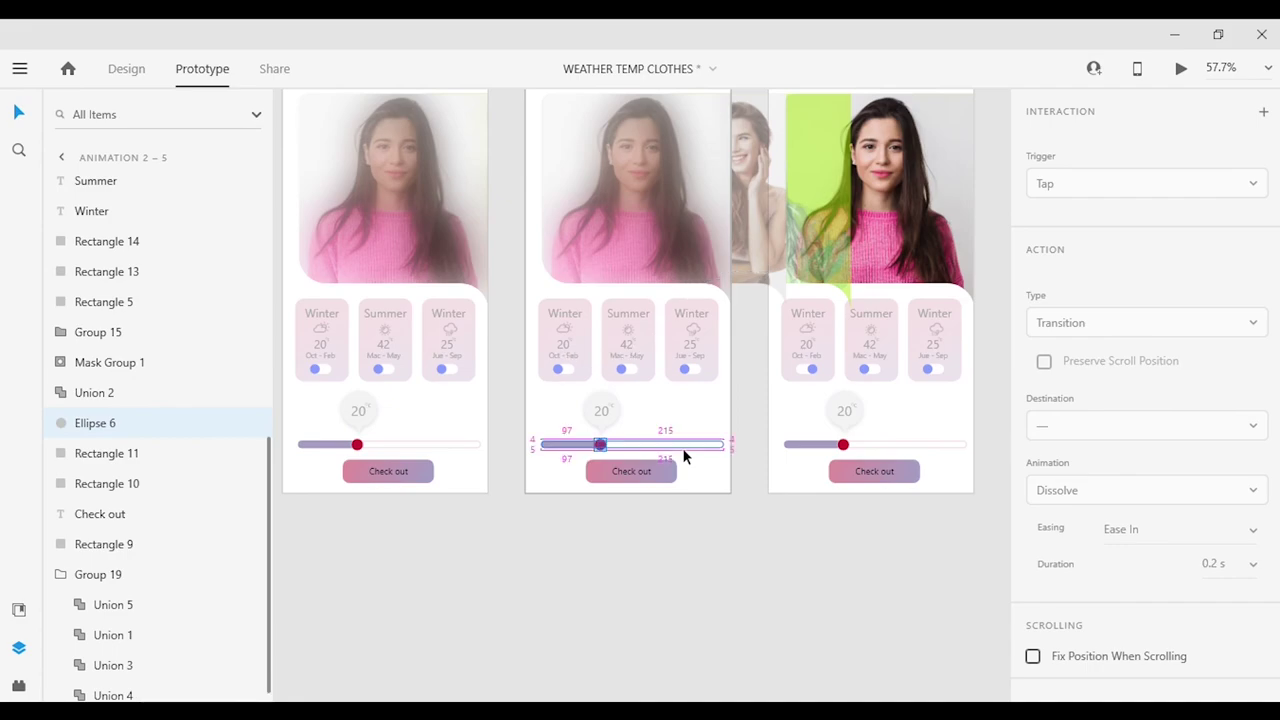
scroll(684, 456, down, 6)
click(757, 223)
scroll(808, 443, up, 8)
drag(448, 349, 968, 370)
click(314, 553)
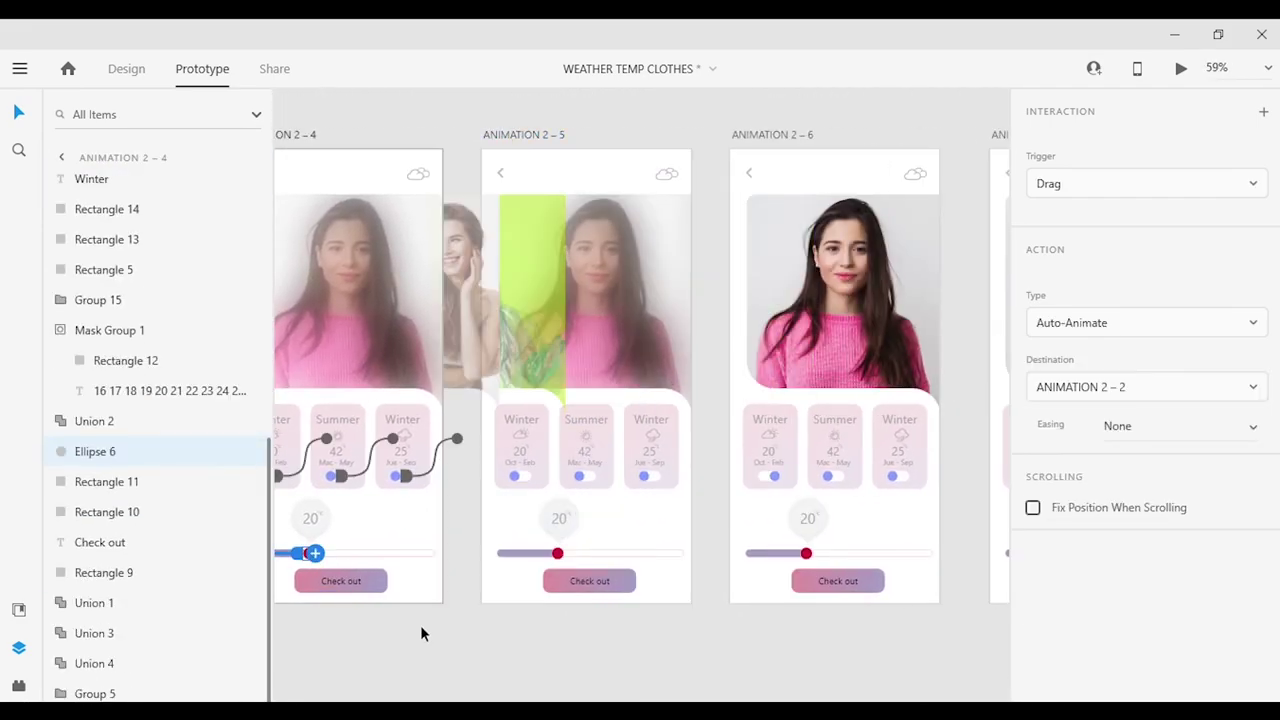
Try to link the second Winter toggle's knob on ANIMATION 2 – 8 back to ANIMATION 2 – 5.
scroll(405, 621, left, 3)
scroll(531, 609, right, 6)
click(646, 109)
scroll(820, 160, down, 3)
scroll(820, 160, left, 3)
click(515, 170)
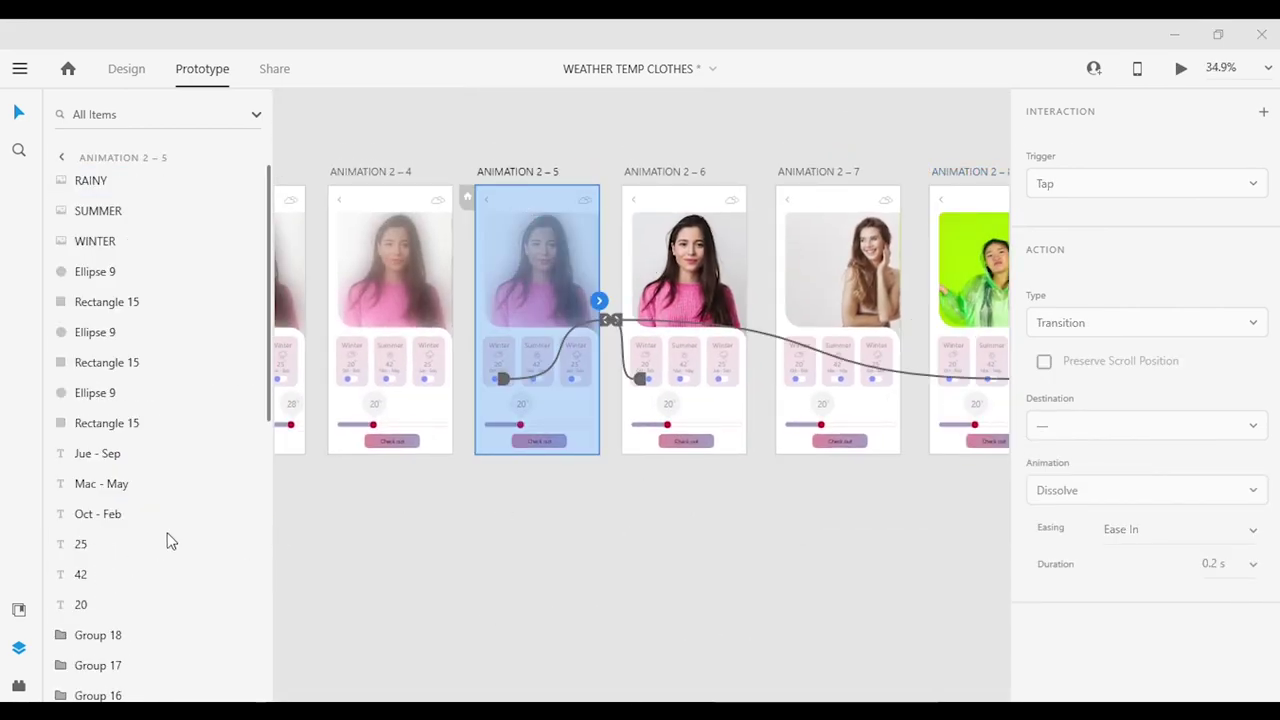
Duplicate the ANIMATION 2 – 5 artboard and place the copy to the right of ANIMATION 2 – 8.
click(591, 609)
scroll(694, 169, right, 5)
scroll(694, 169, left, 5)
click(580, 188)
key(ctrl+Tab)
drag(580, 188, 780, 330)
Link the second Winter toggle's knob on ANIMATION 2 – 8 to the ANIMATION 2 – 9 artboard.
click(614, 188)
key(ctrl+Tab)
click(671, 396)
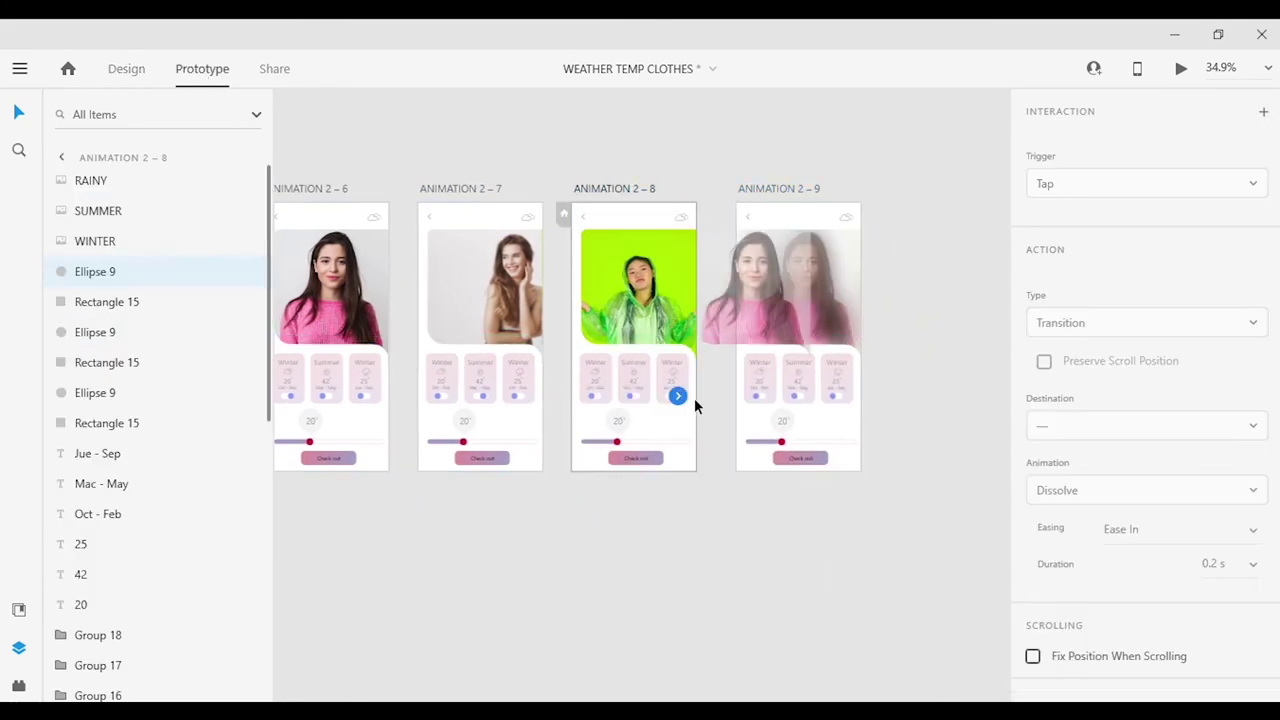
drag(741, 437, 760, 440)
Try to move the temperature slider on ANIMATION 2 – 9 to the left end with its bubble showing 16.
scroll(877, 509, up, 5)
drag(714, 611, 680, 623)
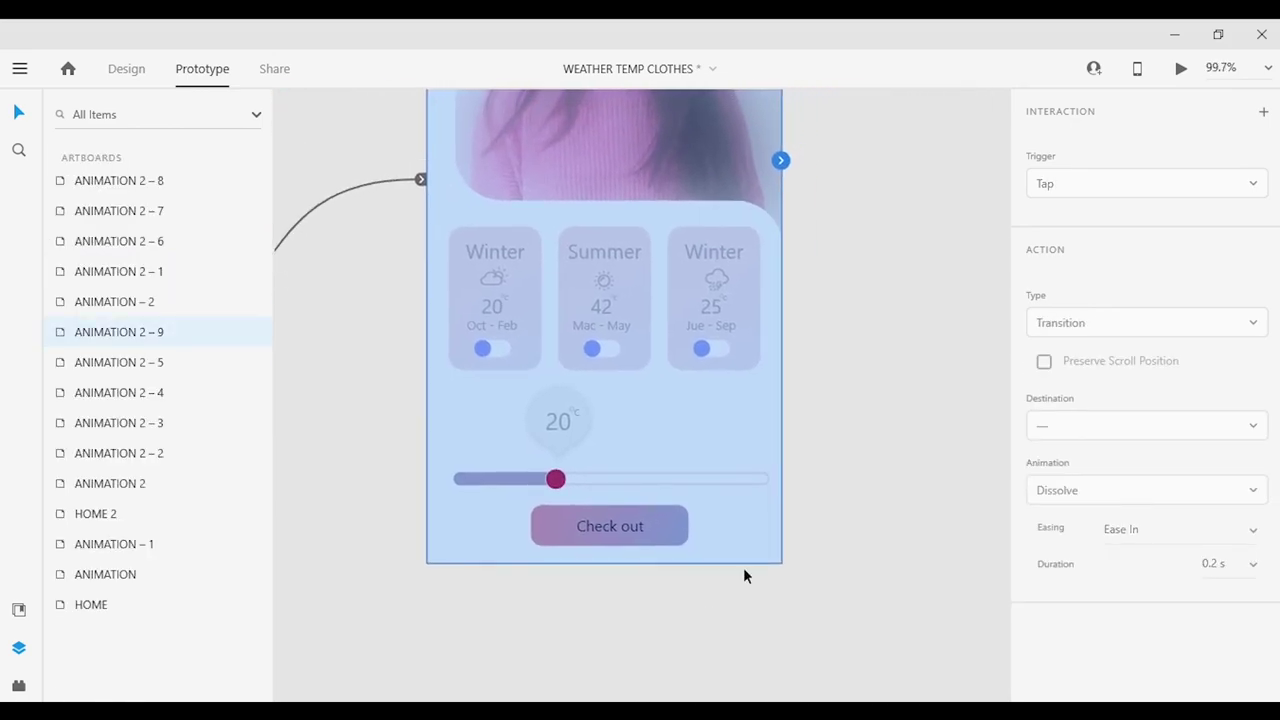
scroll(576, 435, up, 5)
key(ctrl+Tab)
click(557, 560)
scroll(557, 560, down, 3)
drag(557, 560, 415, 562)
click(540, 566)
double_click(408, 445)
drag(408, 451, 407, 470)
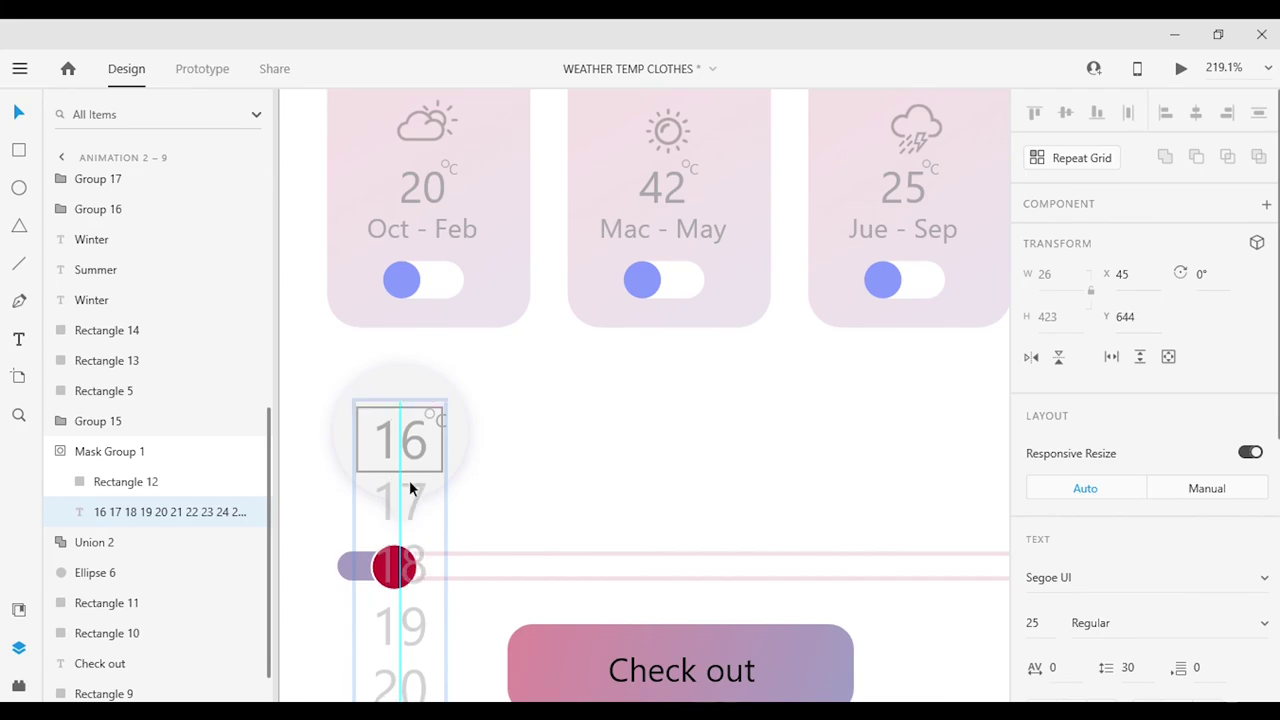
scroll(677, 517, down, 8)
scroll(580, 403, up, 3)
Duplicate the ANIMATION 2 – 9 artboard to its right and move ANIMATION 2 – 9 closer to ANIMATION 2 – 8.
scroll(711, 603, down, 5)
drag(774, 277, 847, 268)
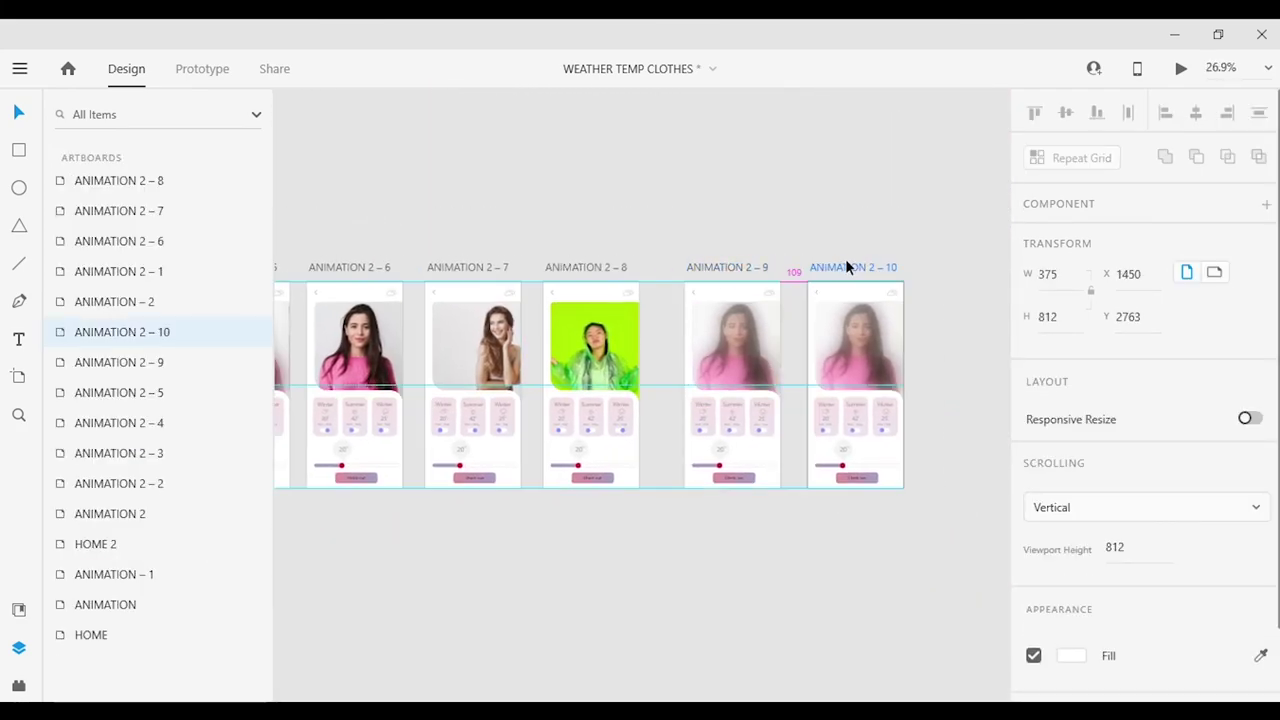
key(ctrl+tab)
click(583, 289)
click(815, 607)
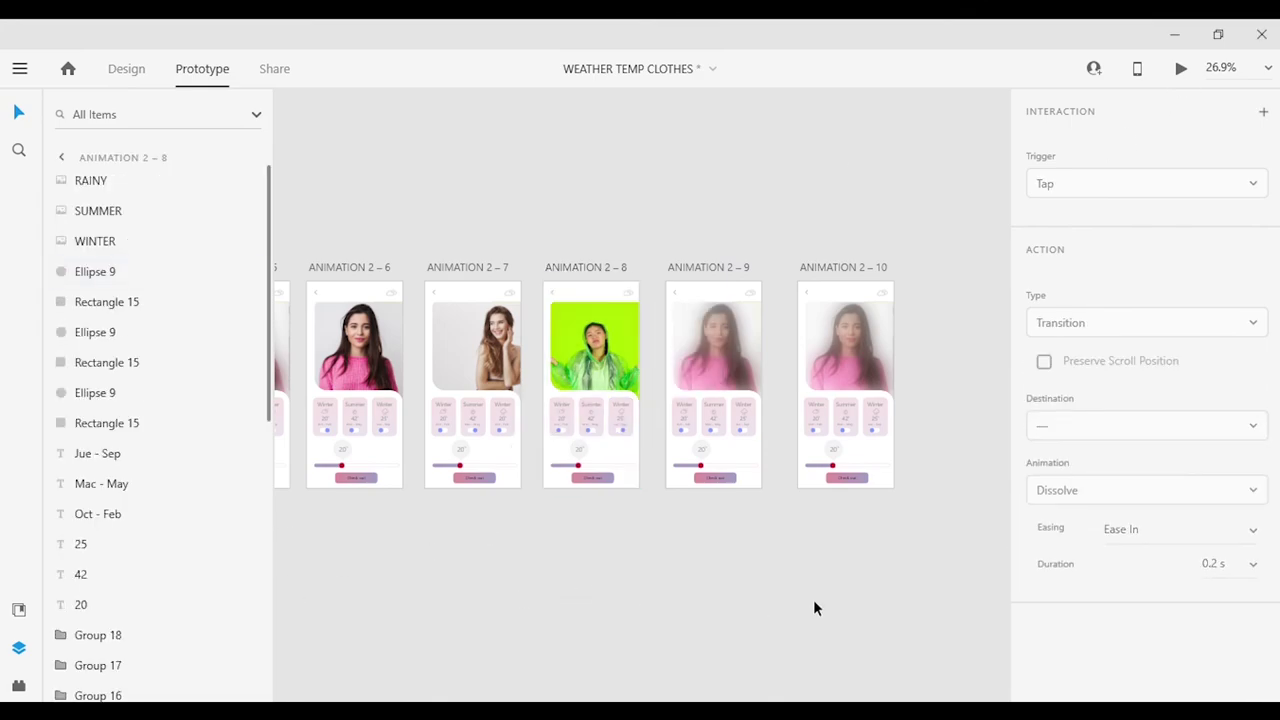
On ANIMATION 2 – 10, move the slider knob and its temperature bubble together to the left end of the track.
scroll(815, 607, up, 10)
click(651, 343)
key(ctrl+tab)
shift+click(610, 470)
drag(610, 470, 450, 470)
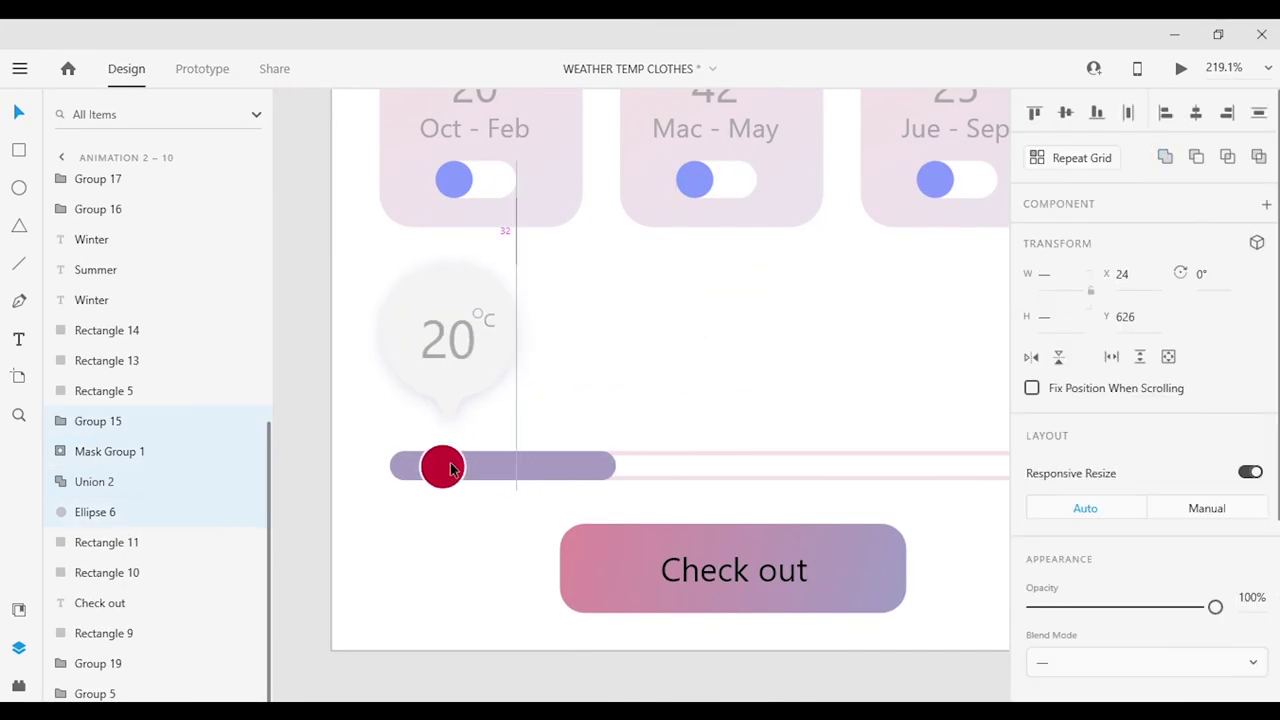
Shift the bubble's number column on ANIMATION 2 – 10 down to show 16 and shorten the purple fill bar to the knob.
double_click(450, 470)
key(shift+Down)
key(shift+Down)
key(shift+Down)
key(shift+Down)
key(shift+Down)
key(shift+Down)
key(shift+Down)
key(shift+Down)
key(shift+Down)
key(shift+Down)
key(shift+Down)
key(shift+Down)
click(555, 470)
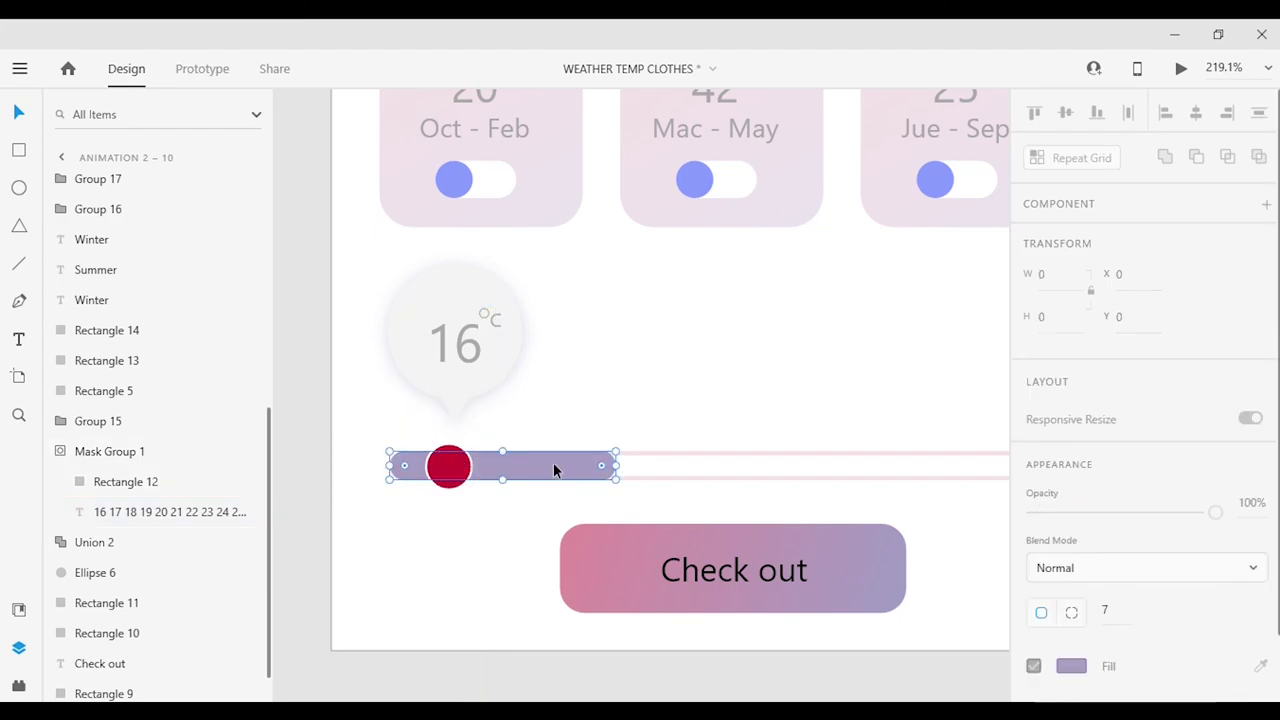
click(420, 466)
Link the slider knob on ANIMATION 2 – 9 to ANIMATION 2 – 10 with a Drag trigger and Auto-Animate.
scroll(471, 591, down, 5)
key(ctrl+tab)
click(461, 540)
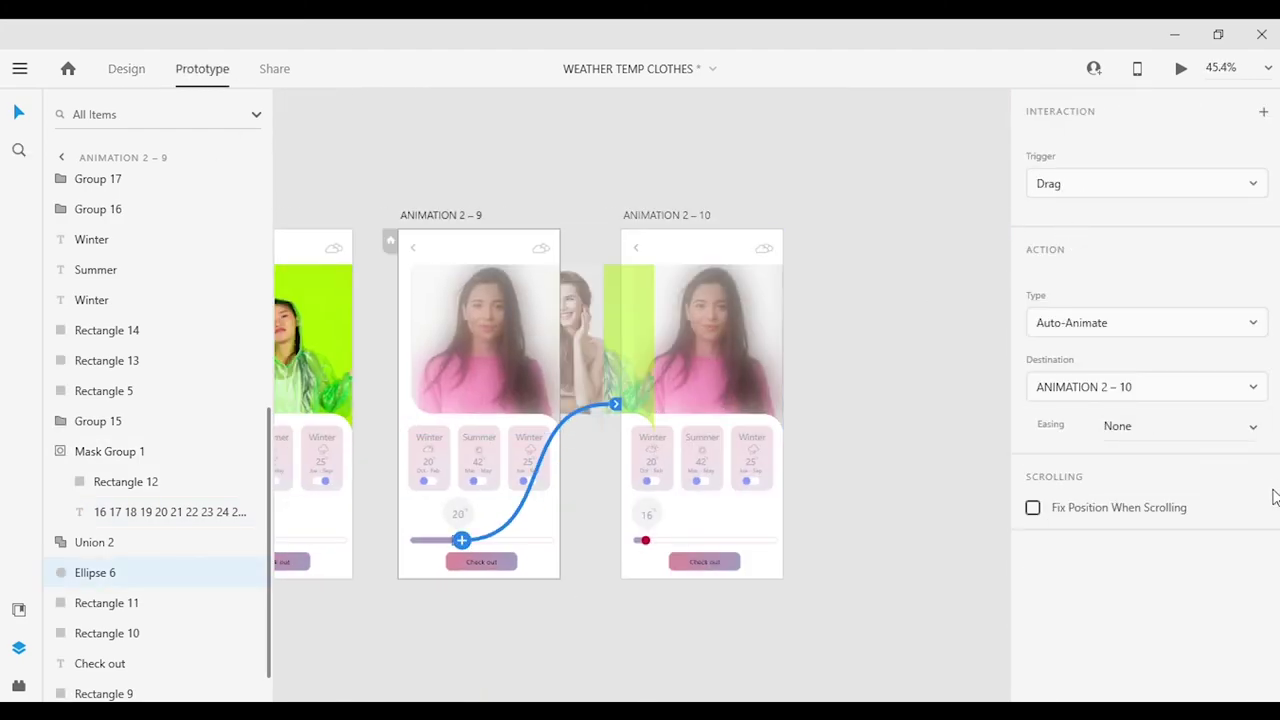
Duplicate the ANIMATION 2 – 10 artboard and move the copy's slider knob and temperature bubble near the right end of the track.
click(668, 214)
key(ctrl+tab)
key(ctrl+d)
scroll(643, 509, up, 6)
click(478, 460)
key(Escape)
drag(478, 460, 903, 510)
scroll(893, 510, up, 3)
Shift the bubble's number column on ANIMATION 2 – 11 up to show 28 and extend the purple fill bar to 305 px wide.
double_click(893, 505)
scroll(893, 505, down, 2)
key(shift+Up)
key(shift+Up)
key(shift+Up)
key(shift+Up)
key(shift+Up)
key(shift+Up)
key(shift+Up)
key(shift+Up)
key(shift+Up)
key(shift+Up)
key(shift+Up)
key(shift+Up)
key(shift+Up)
key(shift+Up)
key(shift+Up)
key(shift+Up)
key(shift+Up)
key(shift+Up)
key(shift+Up)
key(shift+Up)
key(Escape)
drag(312, 562, 868, 562)
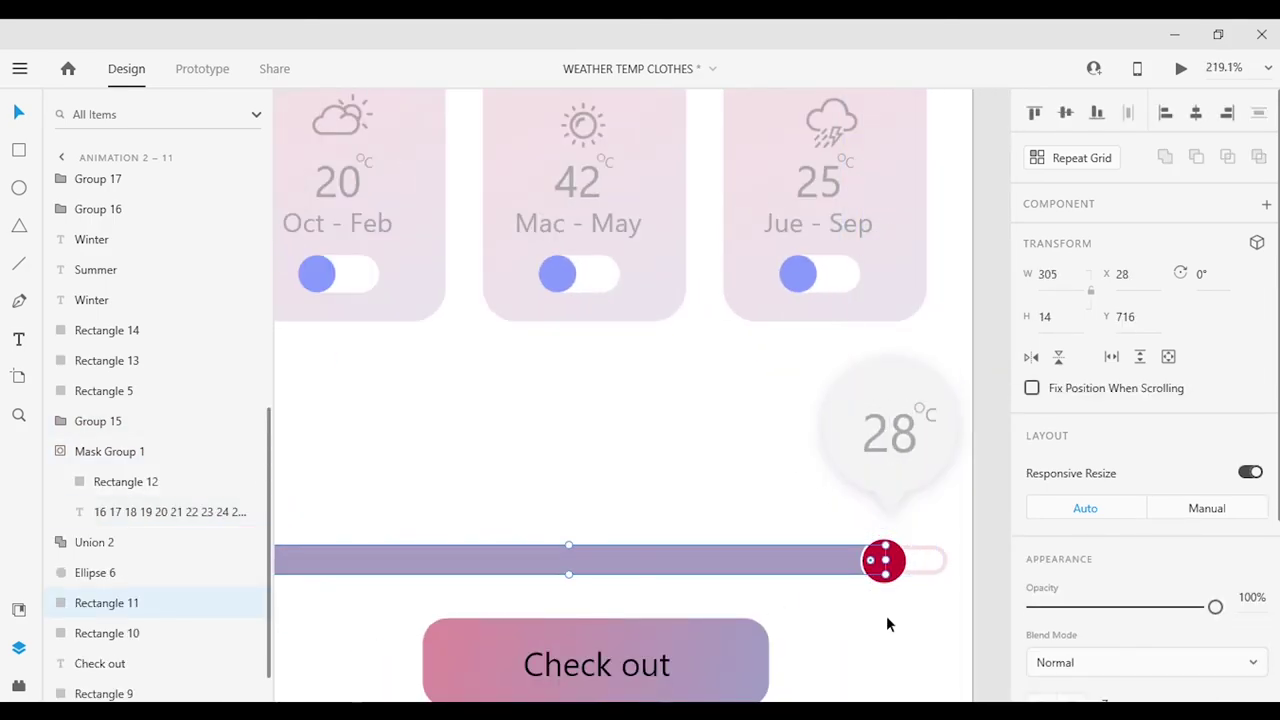
Preview the prototype from the home screen through to the clothing screen and try its temperature slider.
click(202, 68)
click(607, 671)
key(ctrl+0)
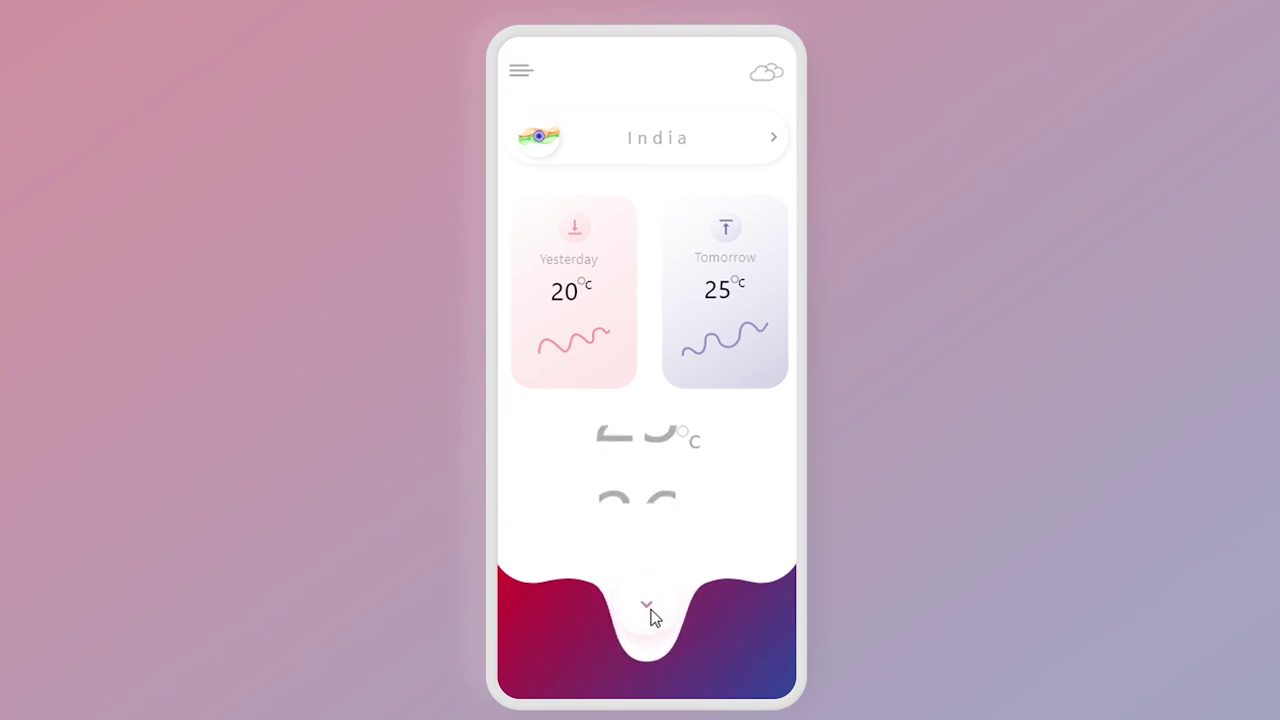
click(649, 664)
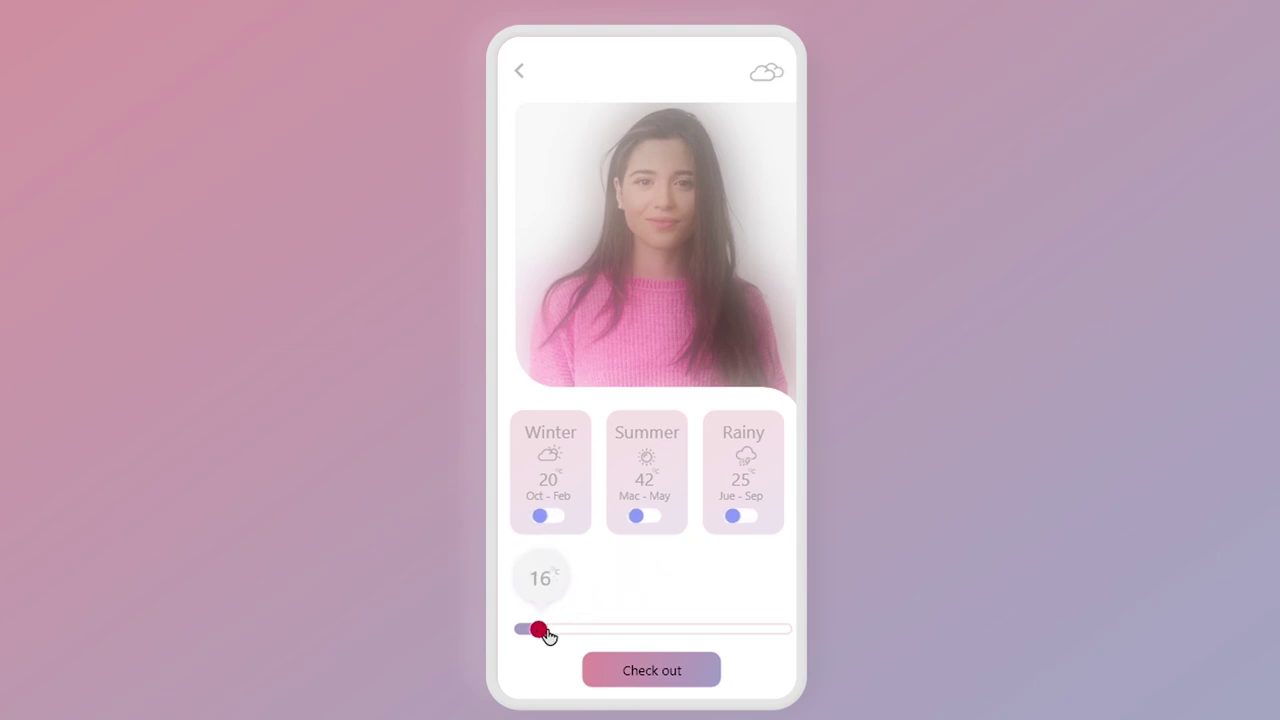
drag(683, 637, 757, 640)
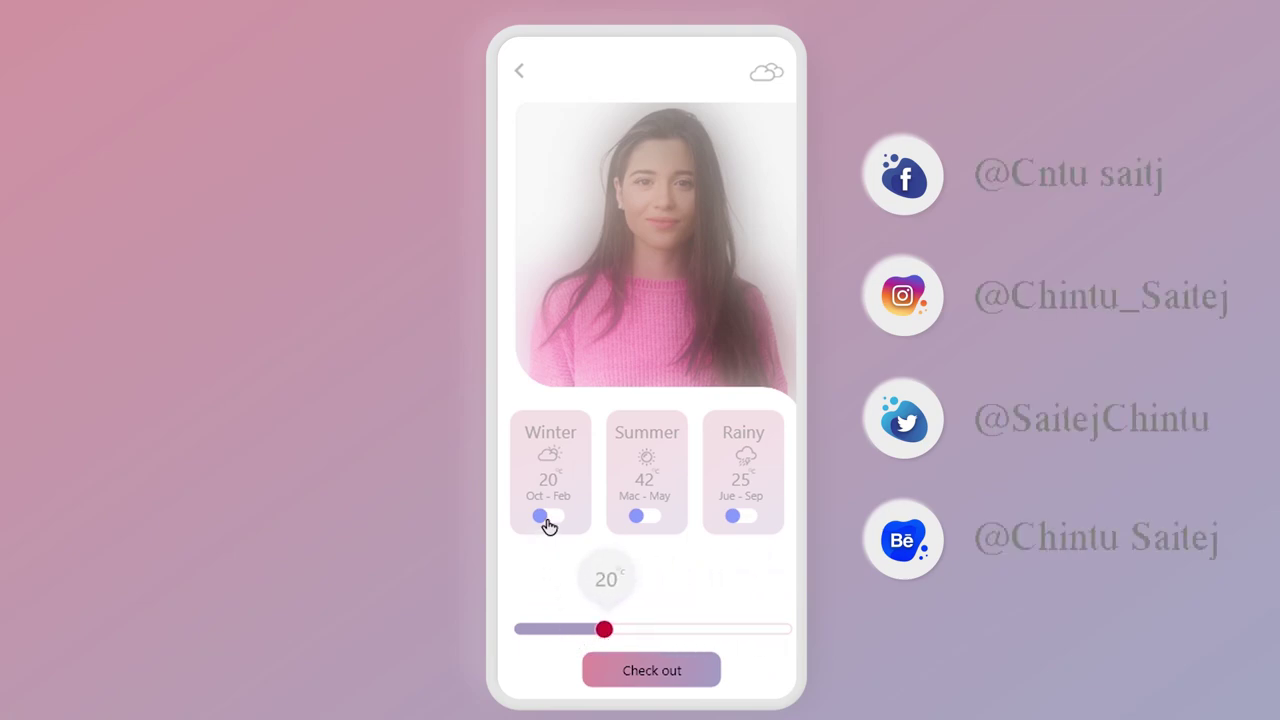
Test the Summer and Rainy toggles in the preview and slide the temperature from 16 up to 28 °C.
click(645, 516)
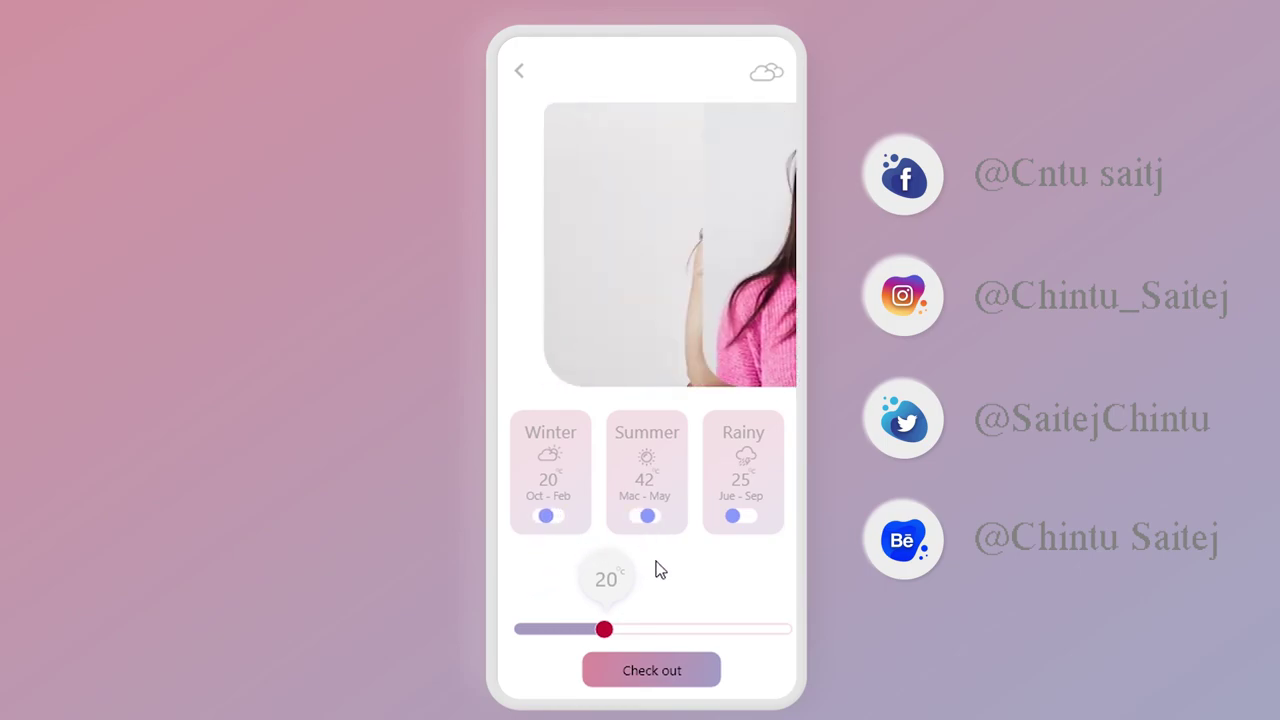
click(741, 521)
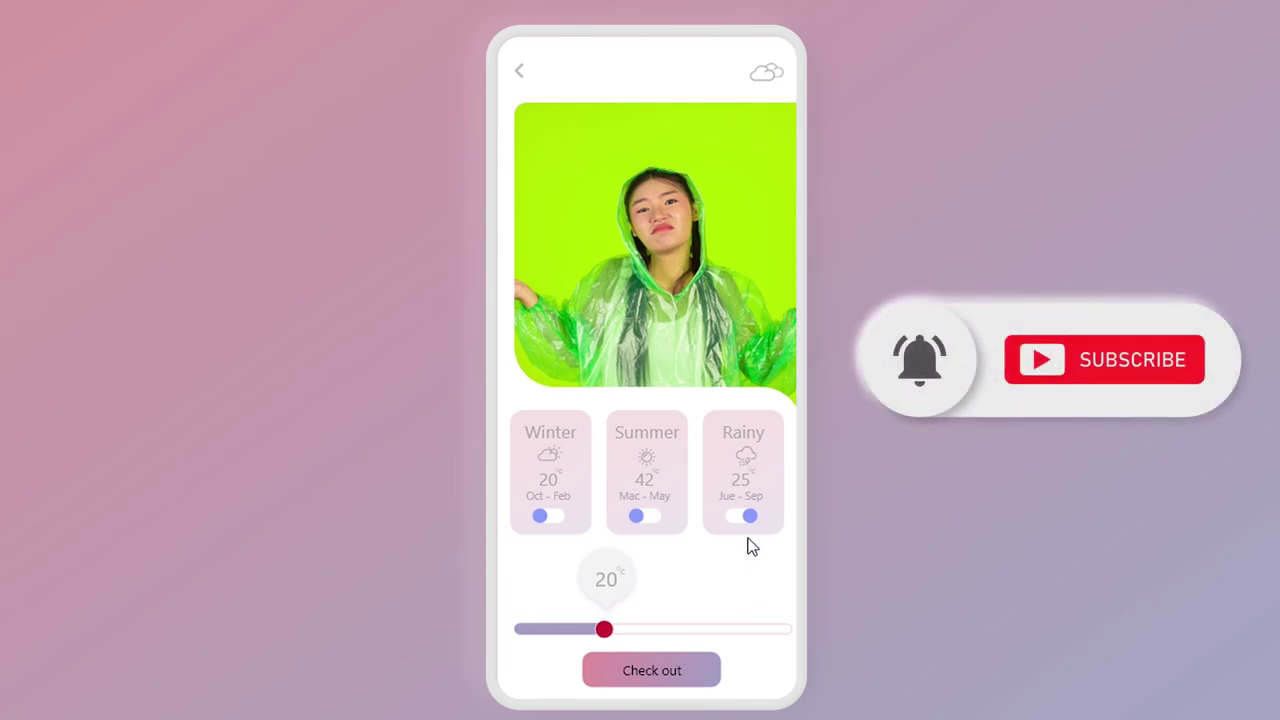
click(653, 516)
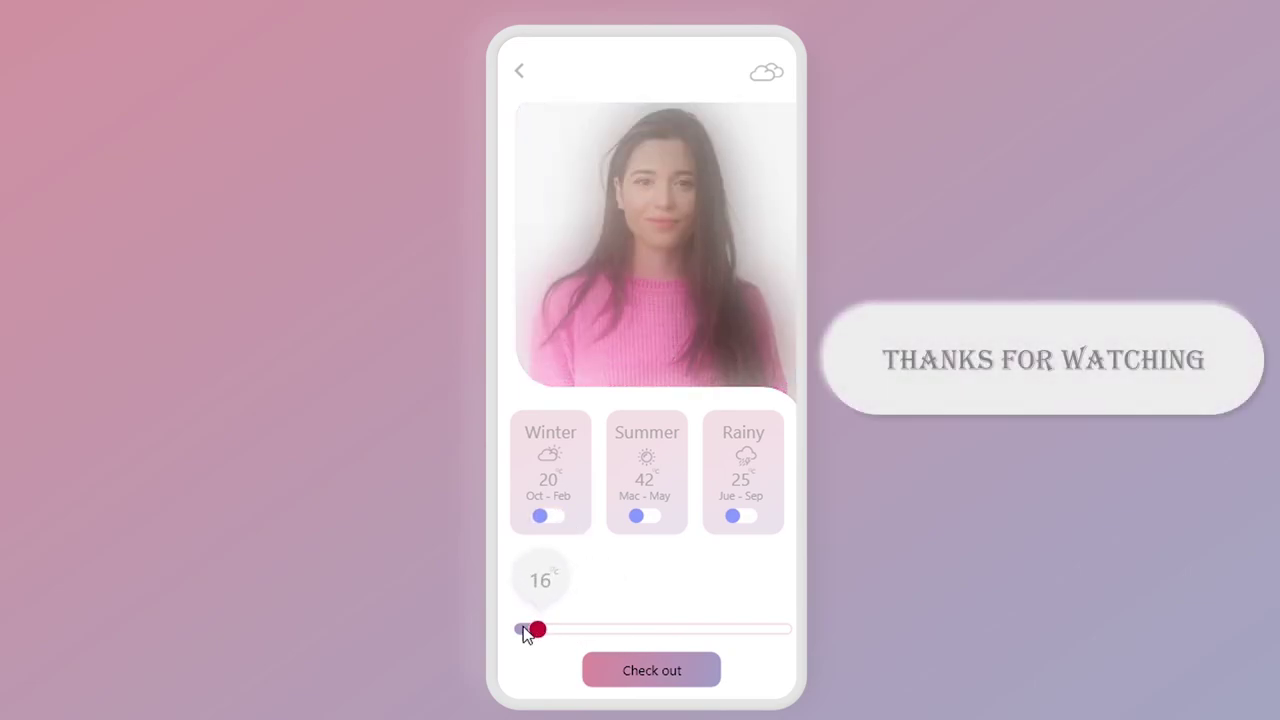
drag(548, 634, 583, 636)
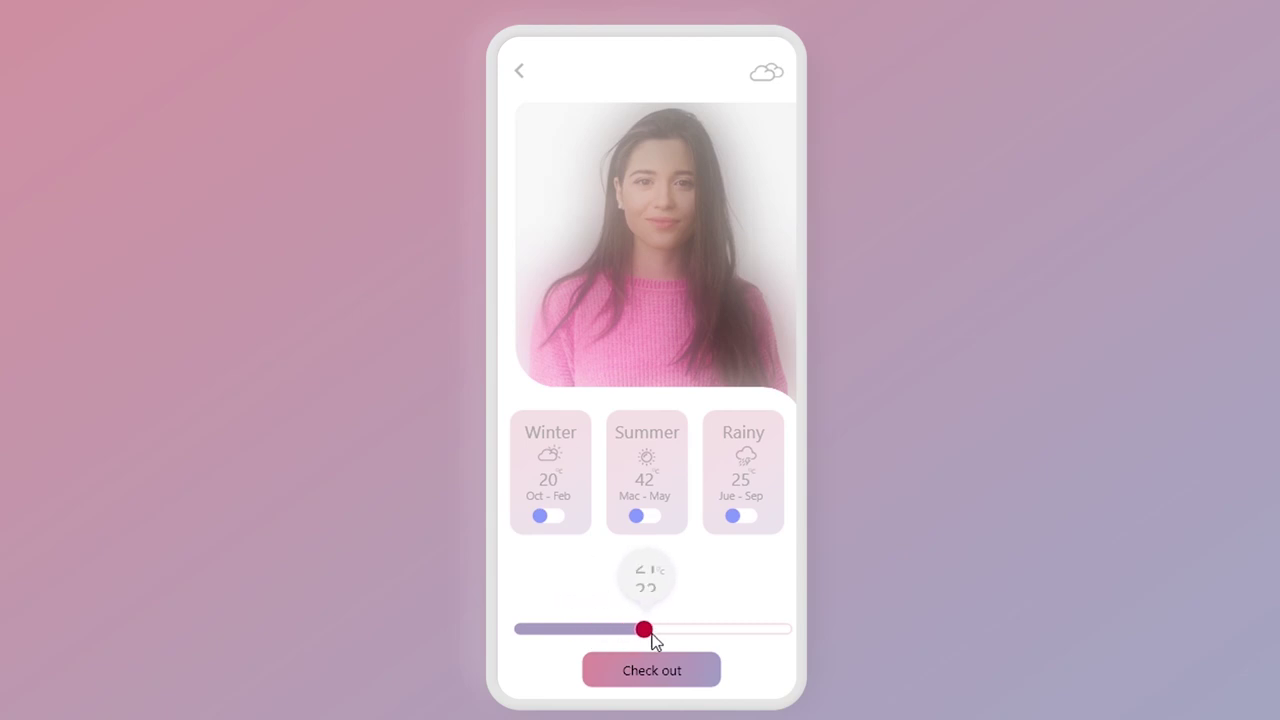
drag(763, 652, 766, 651)
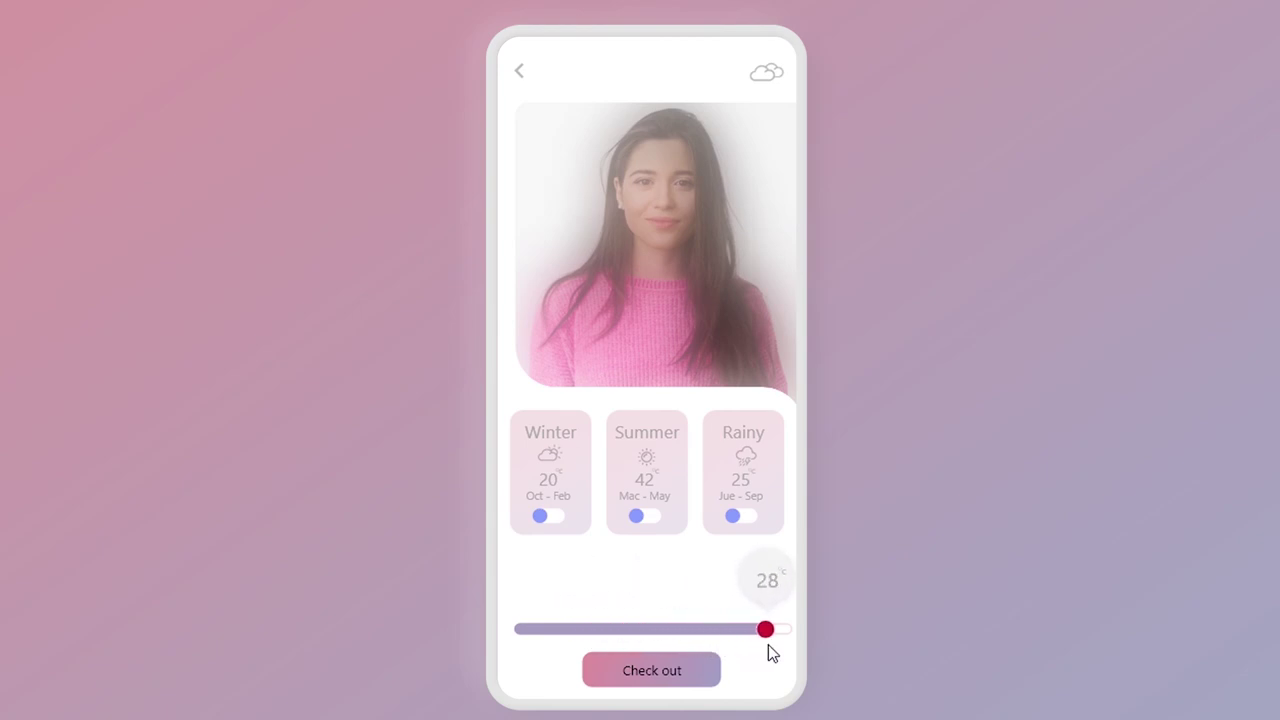